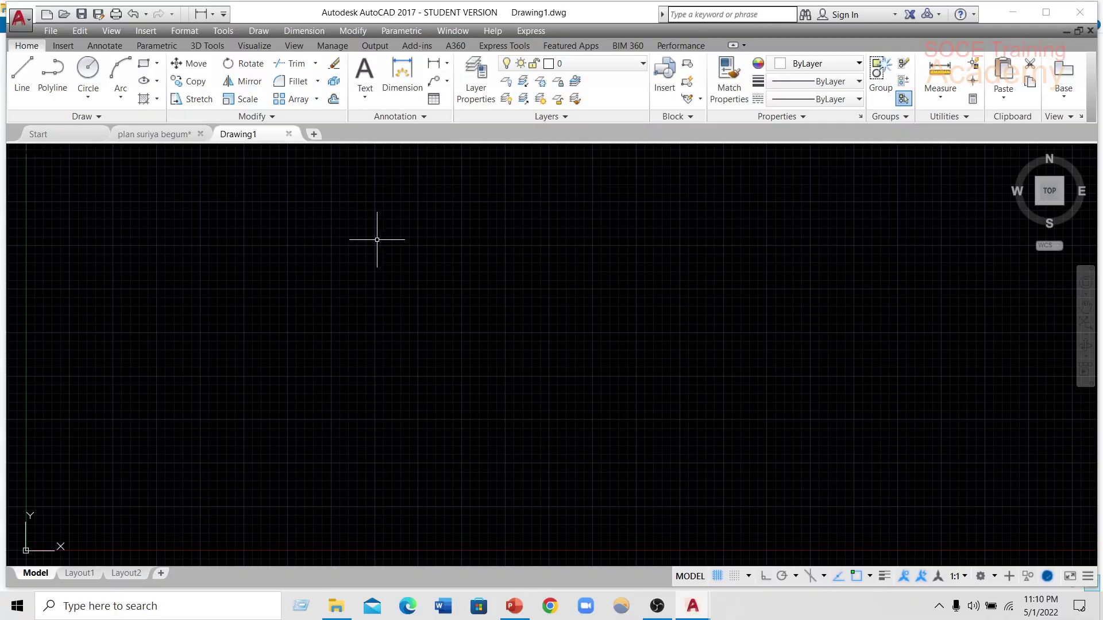
- Set the drawing's length units to Engineering with 0'-0.0" precision
type("un")
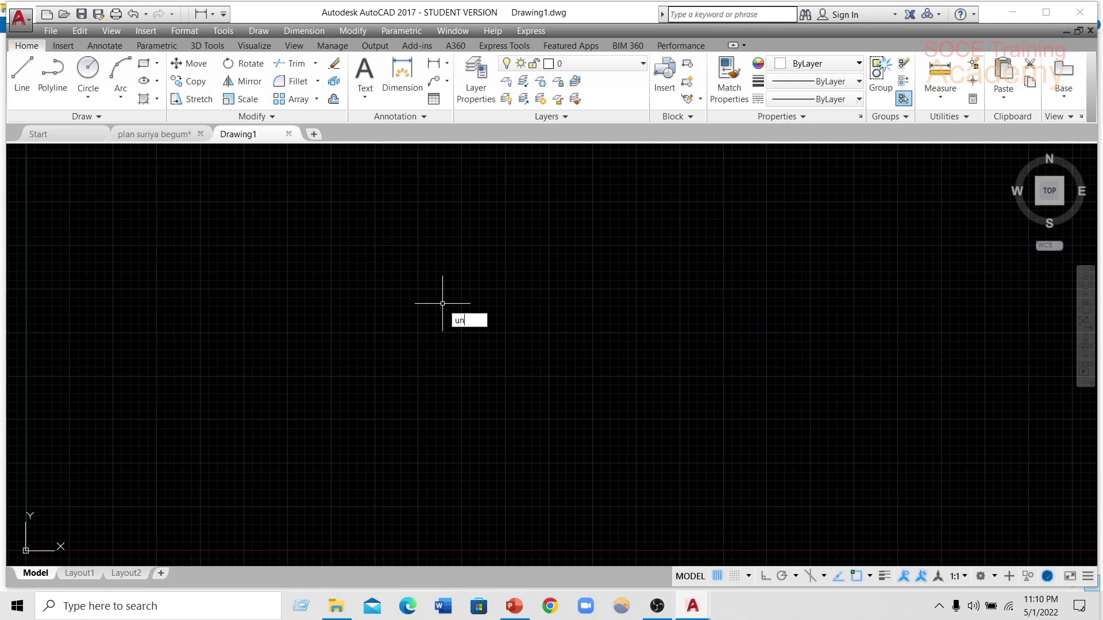
key("Return")
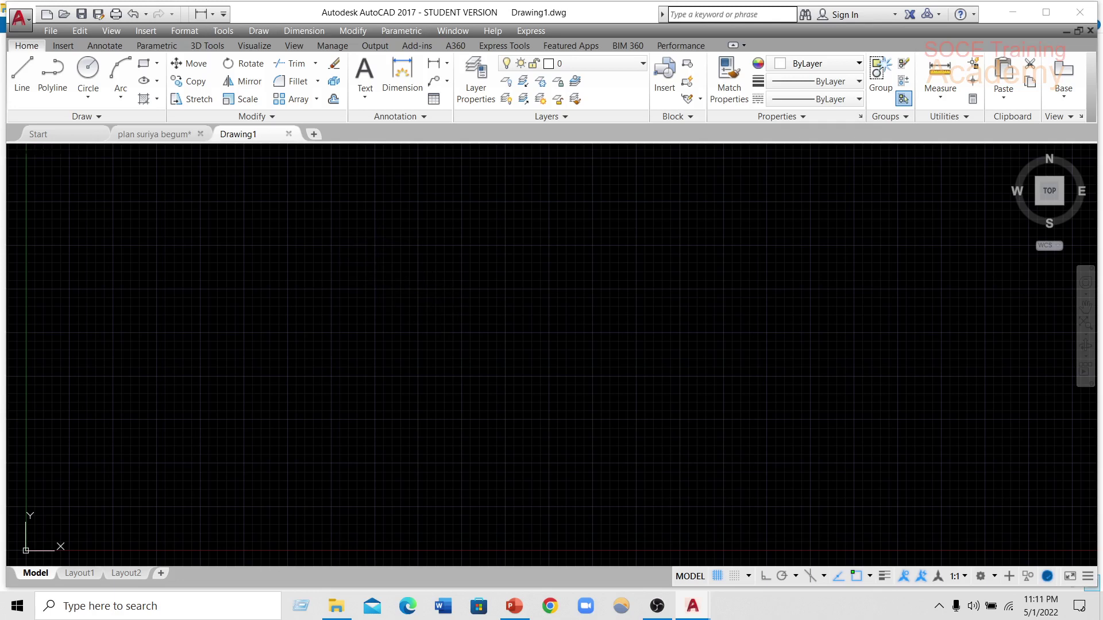
left_click(480, 204)
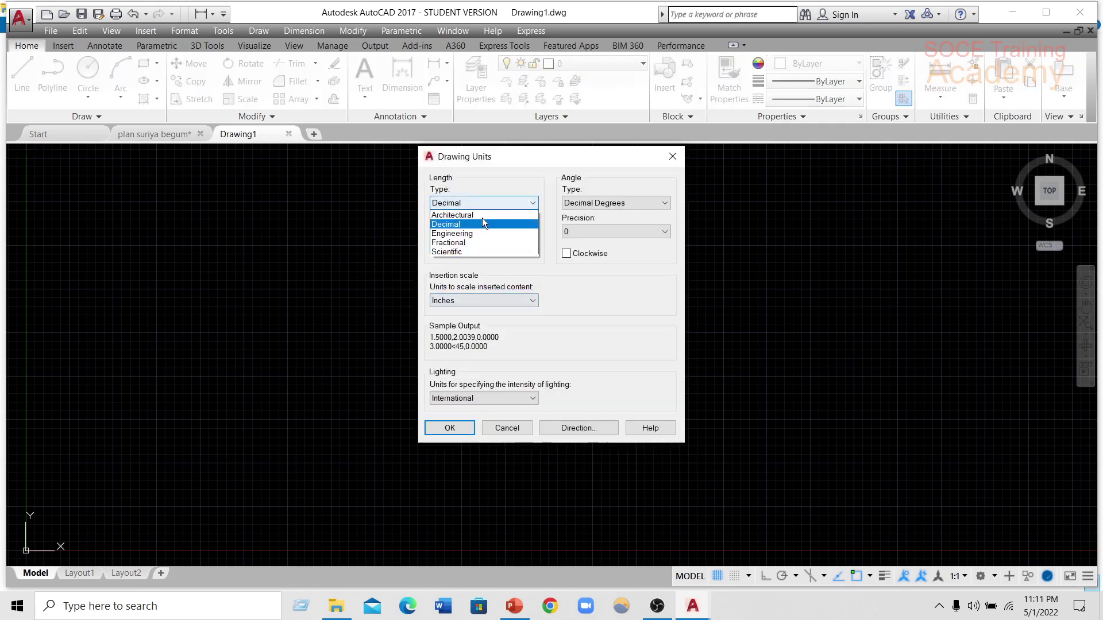
left_click(483, 225)
left_click(483, 230)
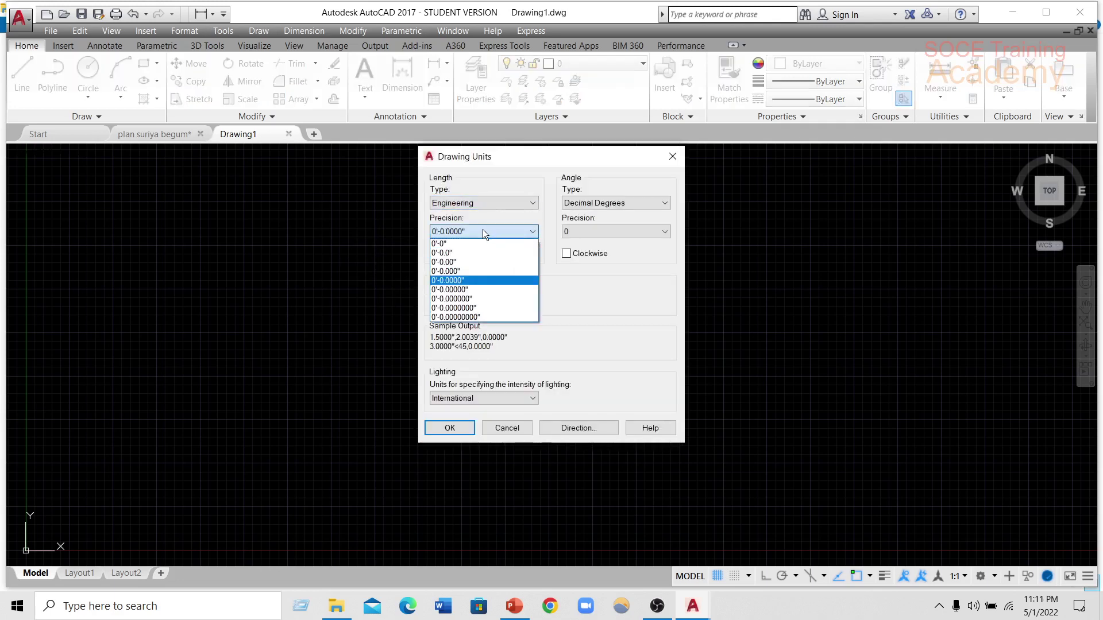
left_click(460, 252)
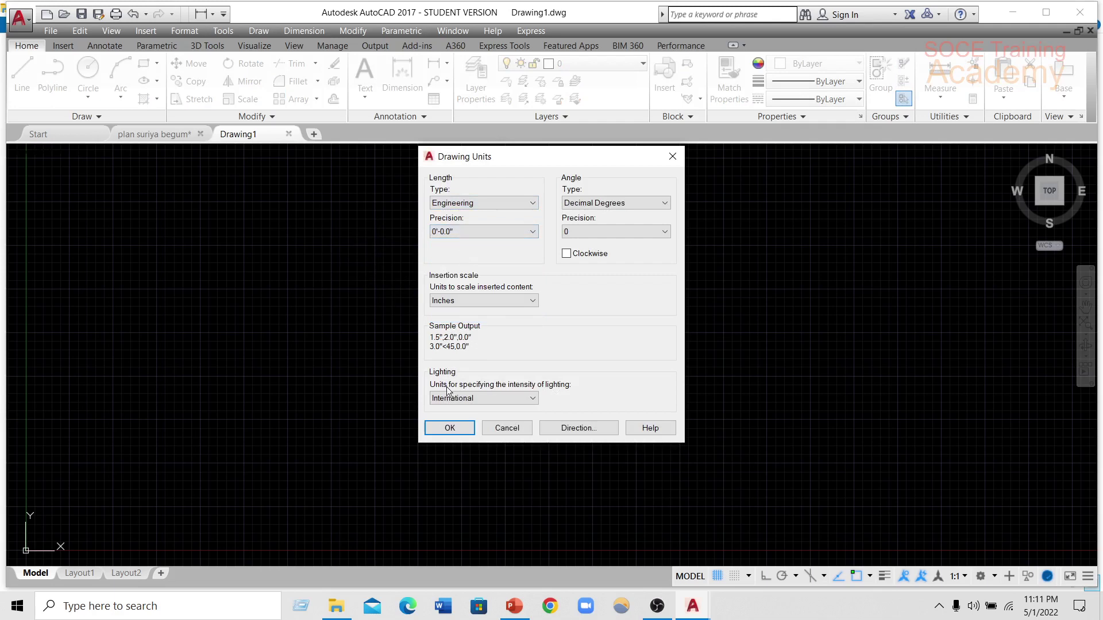
left_click(453, 426)
- Reopen Drawing Units to confirm Engineering length type, then start the DIMSTYLE command
key("Return")
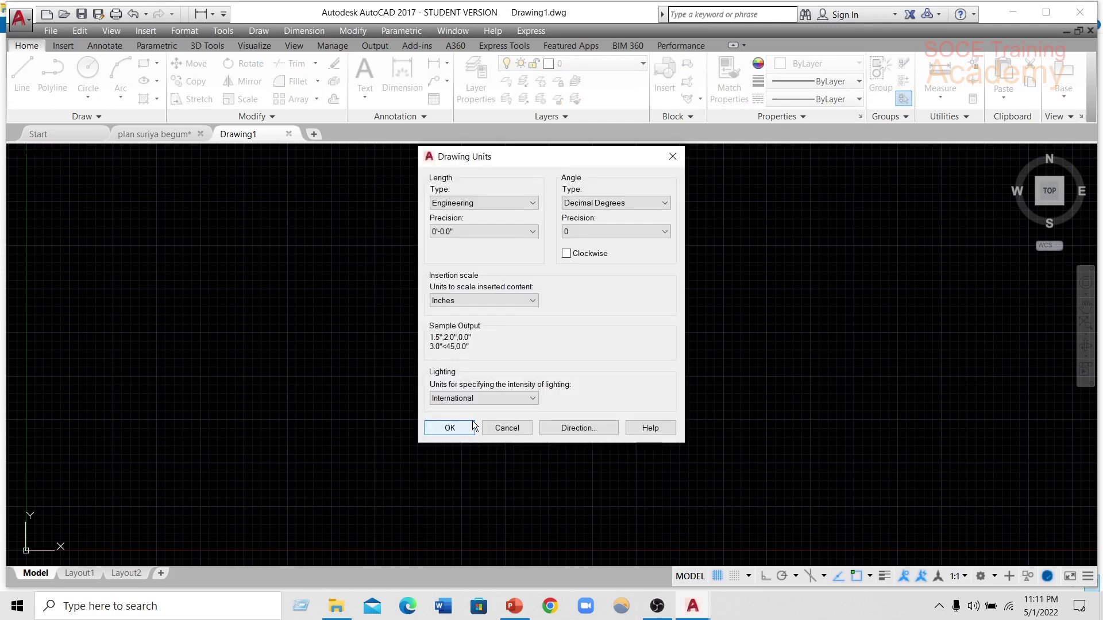
left_click(489, 204)
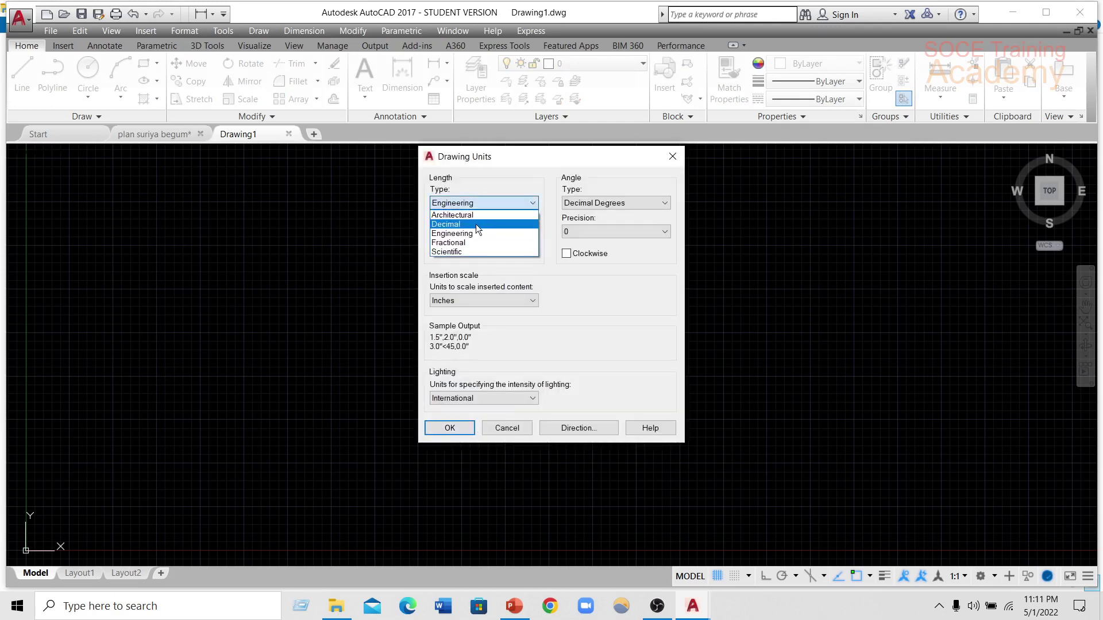
left_click(475, 233)
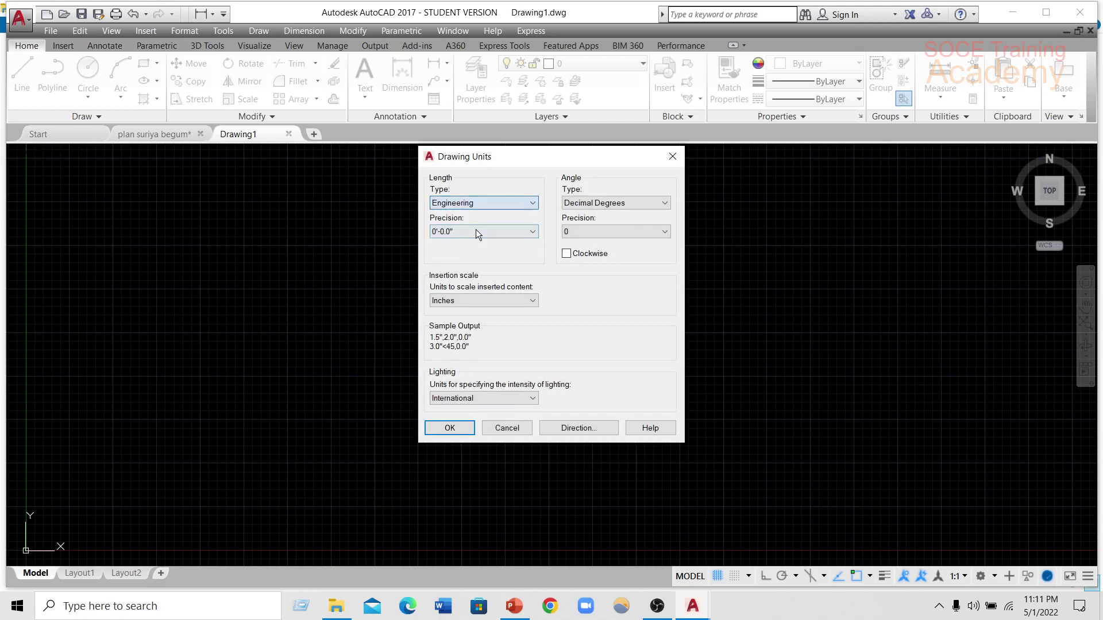
left_click(451, 432)
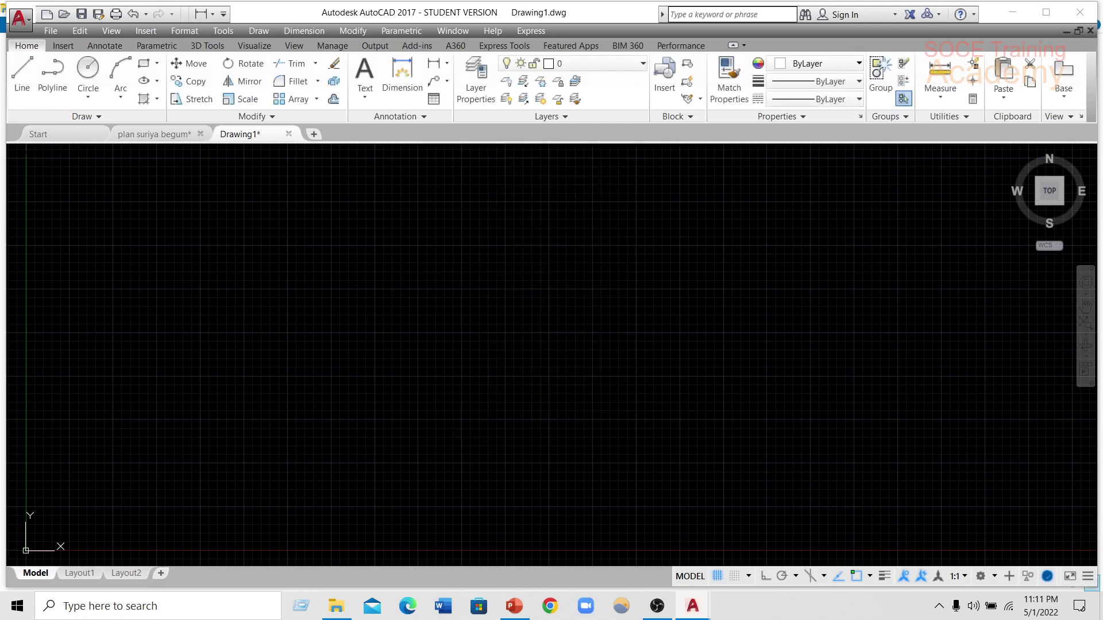
type("d")
key("Return")
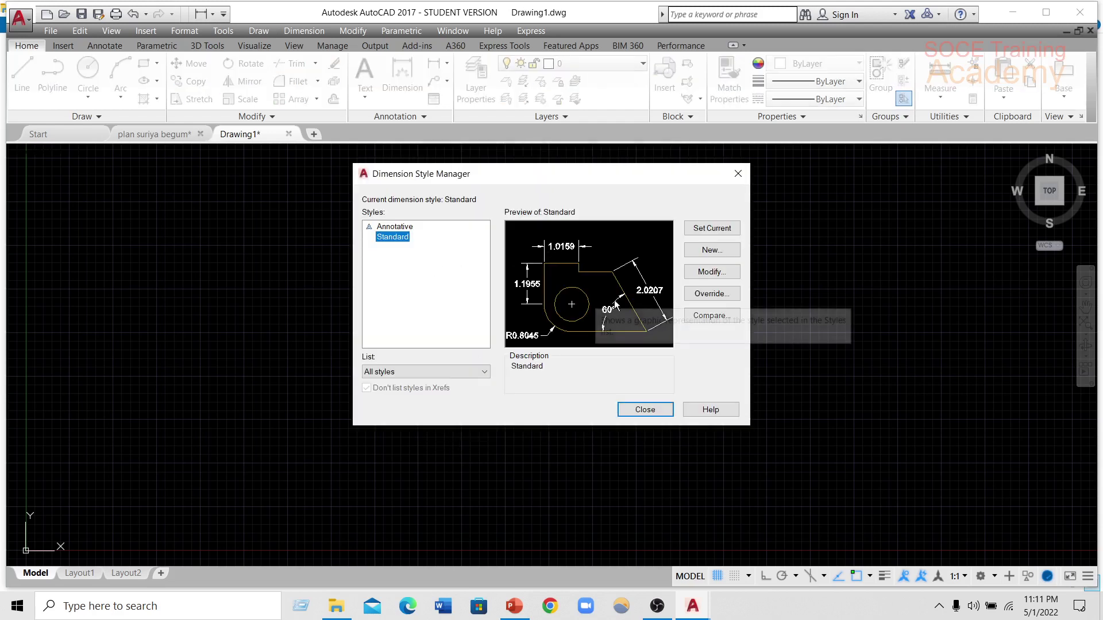
- Give the Standard dimension style Engineering primary units at 0'-0.0" precision and make it current
left_click(703, 274)
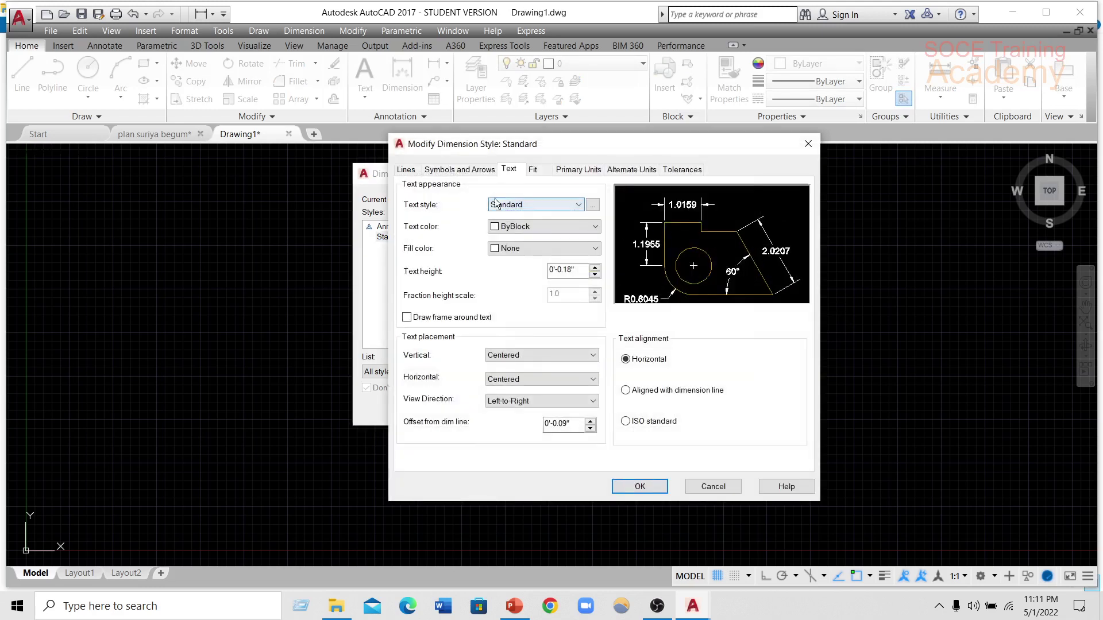
left_click(408, 171)
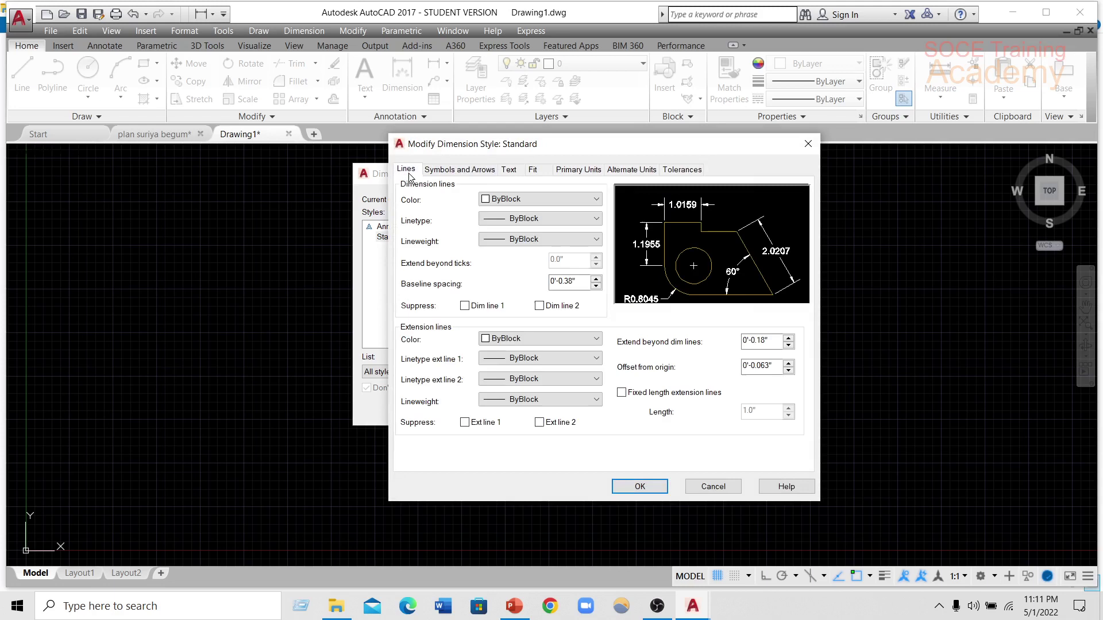
left_click(466, 171)
type("5")
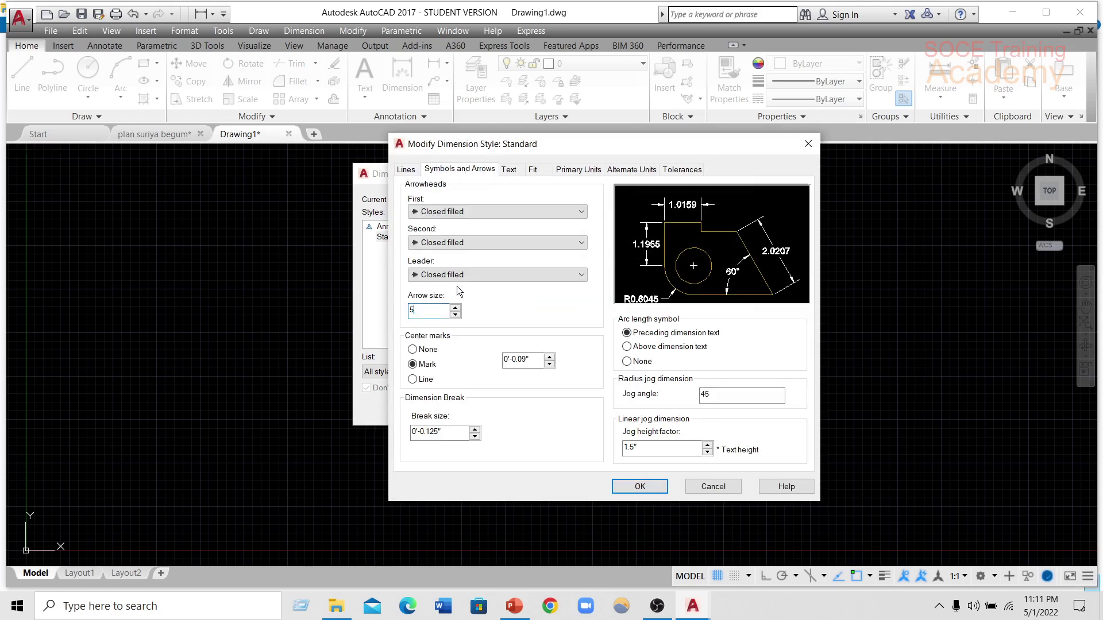
left_click(567, 170)
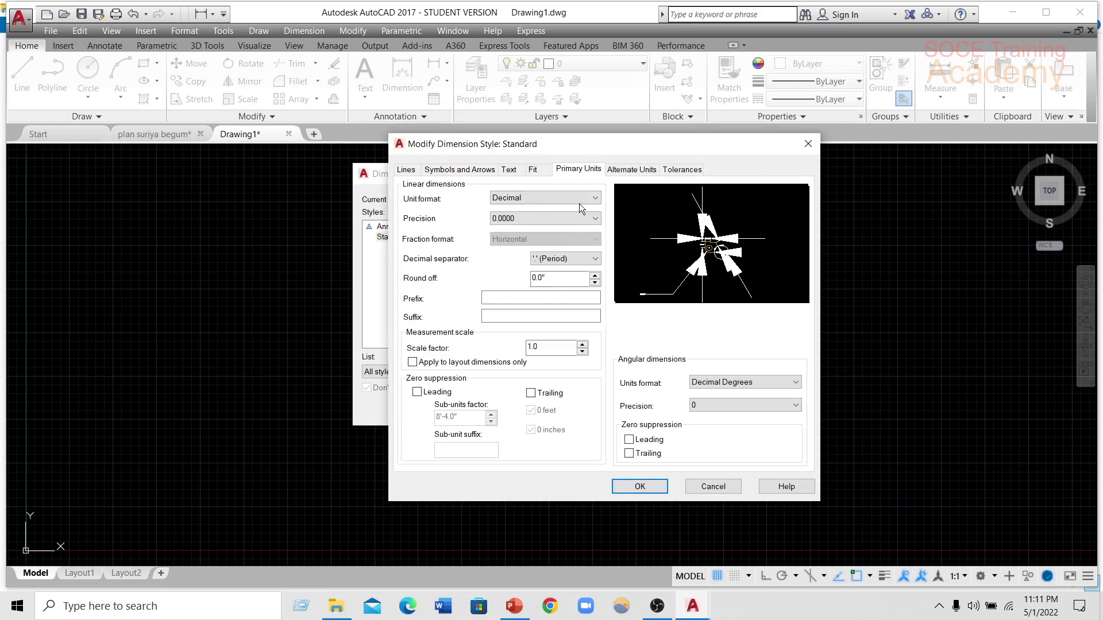
left_click(542, 200)
left_click(532, 228)
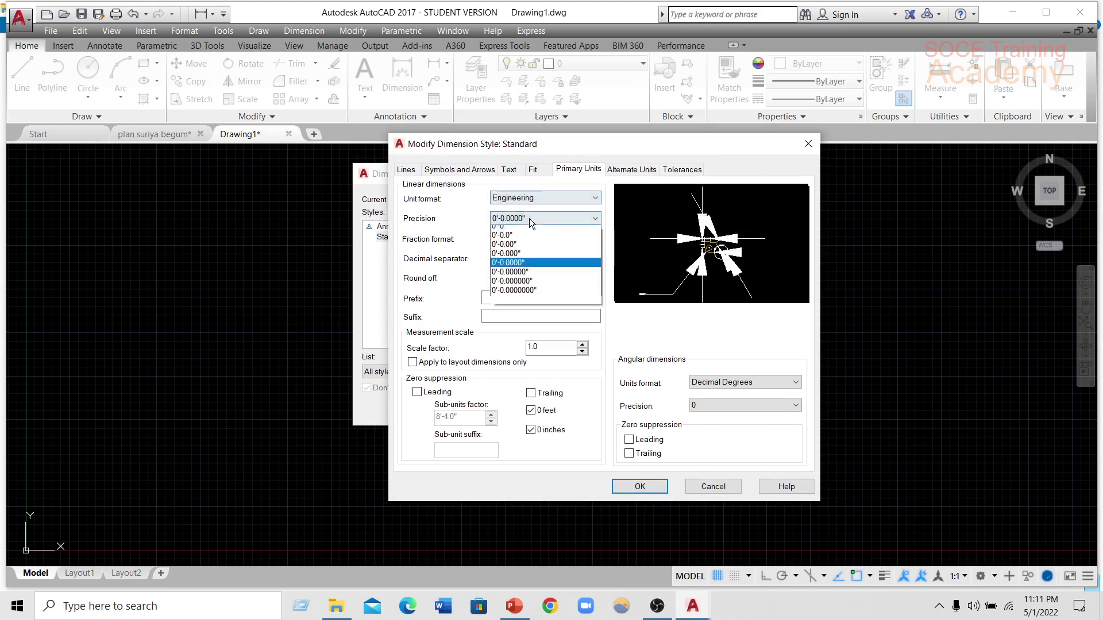
left_click(530, 236)
left_click(638, 486)
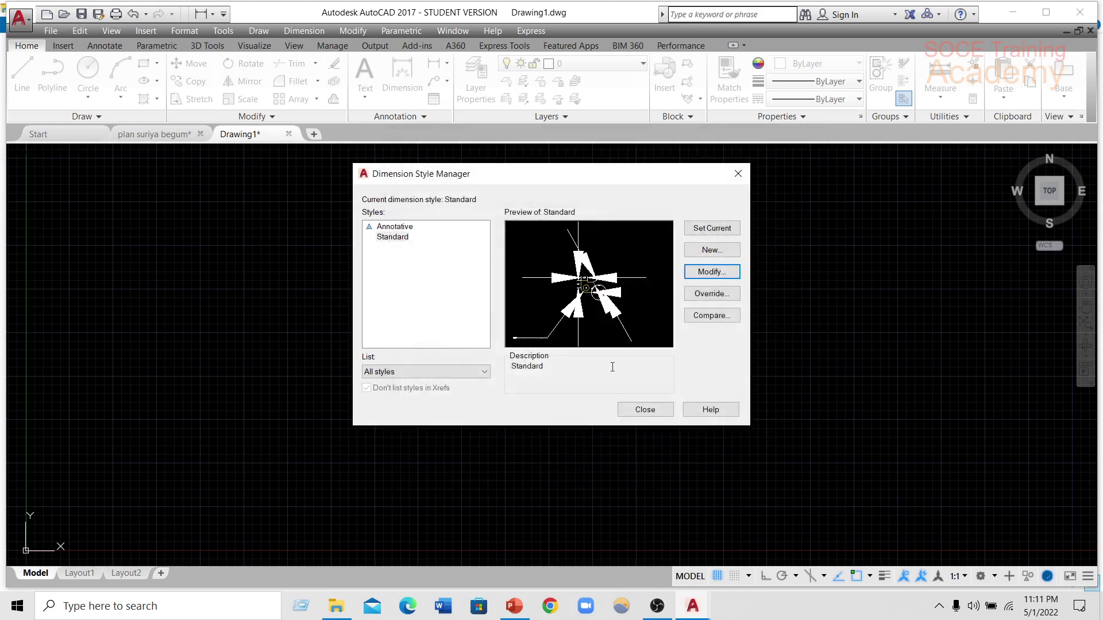
left_click(707, 228)
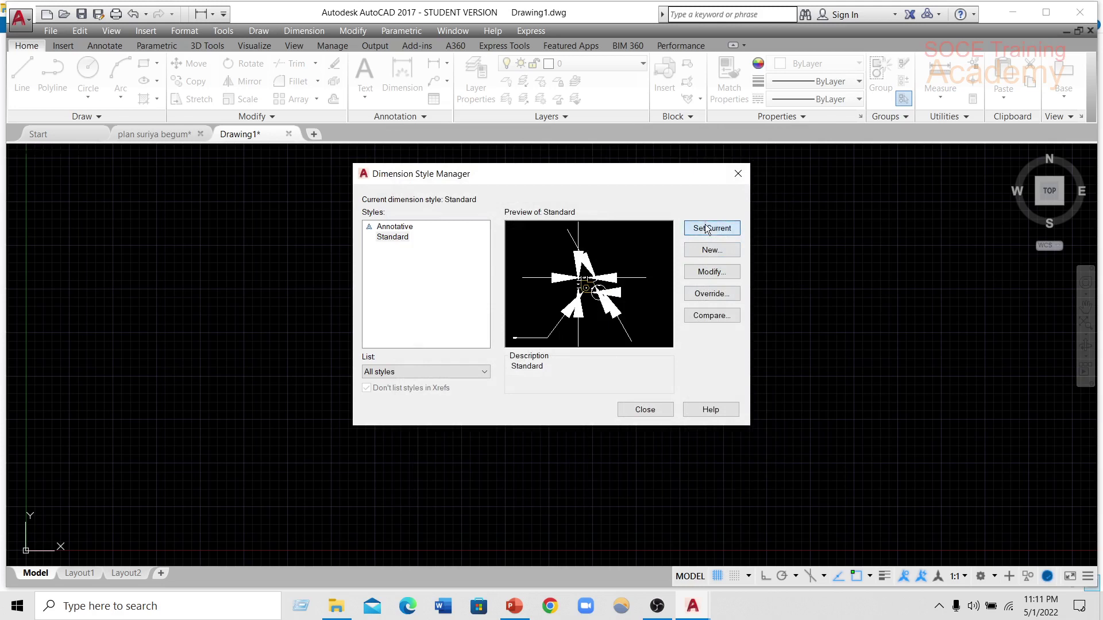
left_click(628, 409)
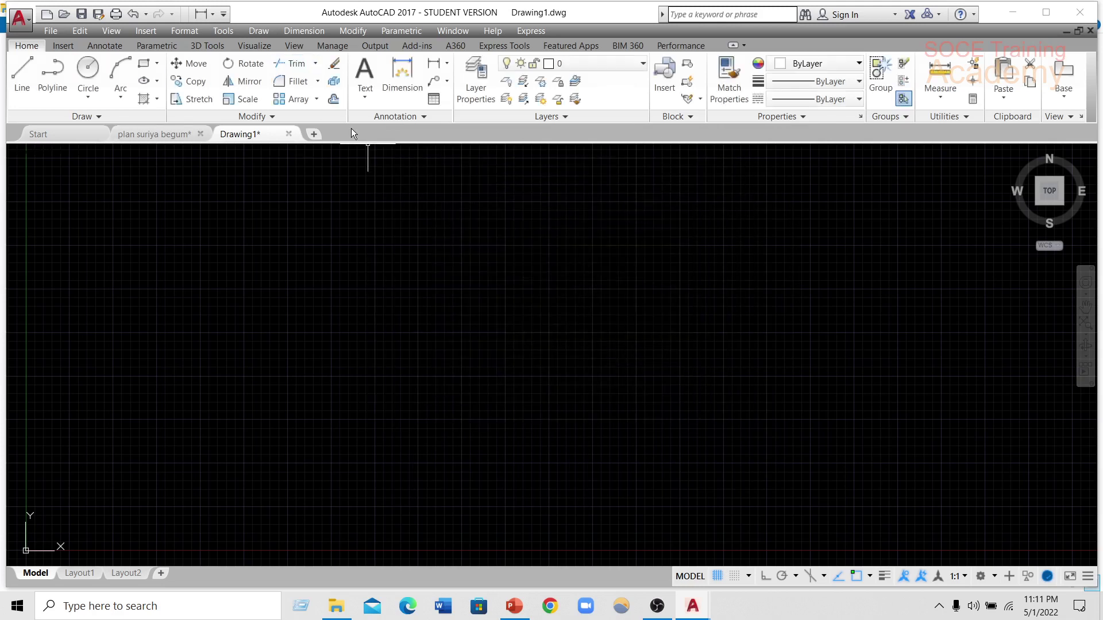
- Draw a 15 by 10 rectangle as the room outline
left_click(142, 72)
left_click(291, 238)
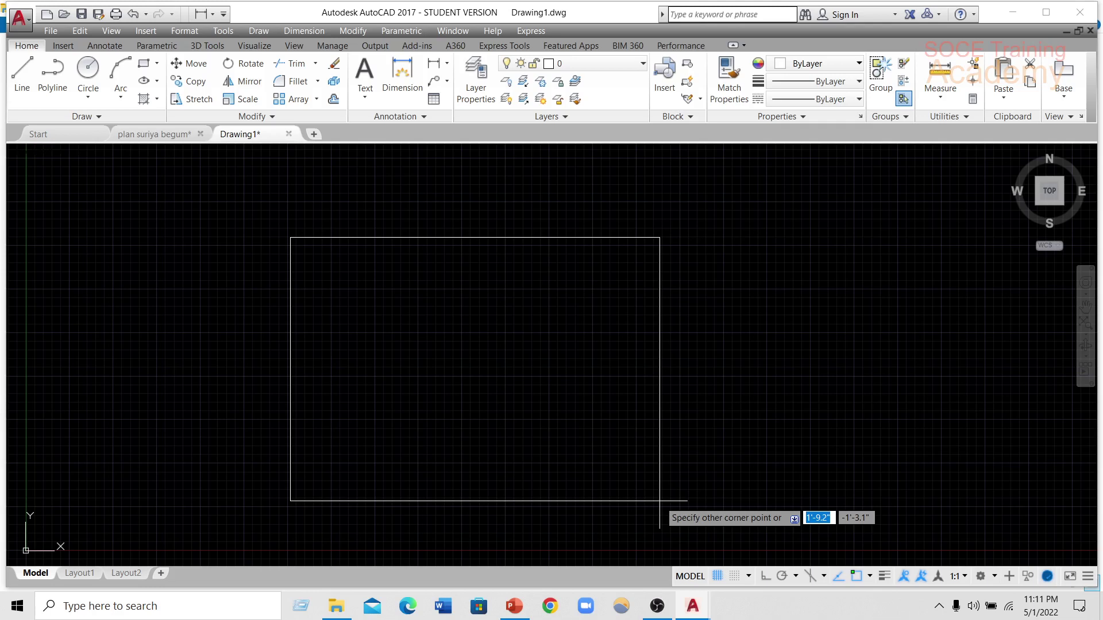
type("15")
key("Tab")
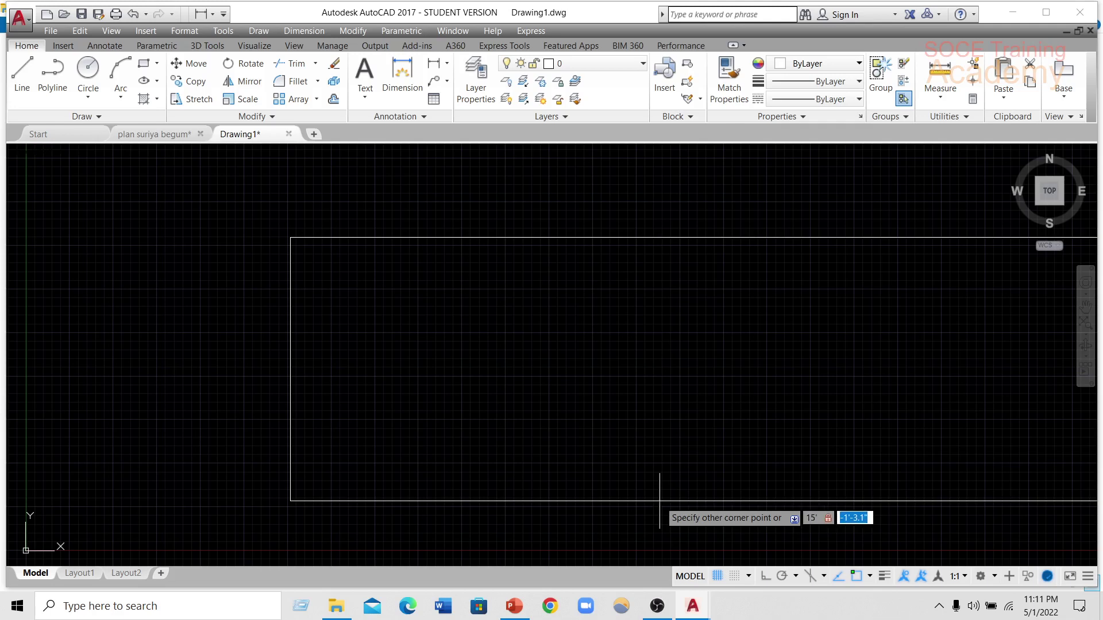
type("10")
key("Return")
- Turn off Show UCS Icon at Origin and bring the rectangle back into view
scroll(574, 471, "down", 3)
scroll(554, 436, "down", 3)
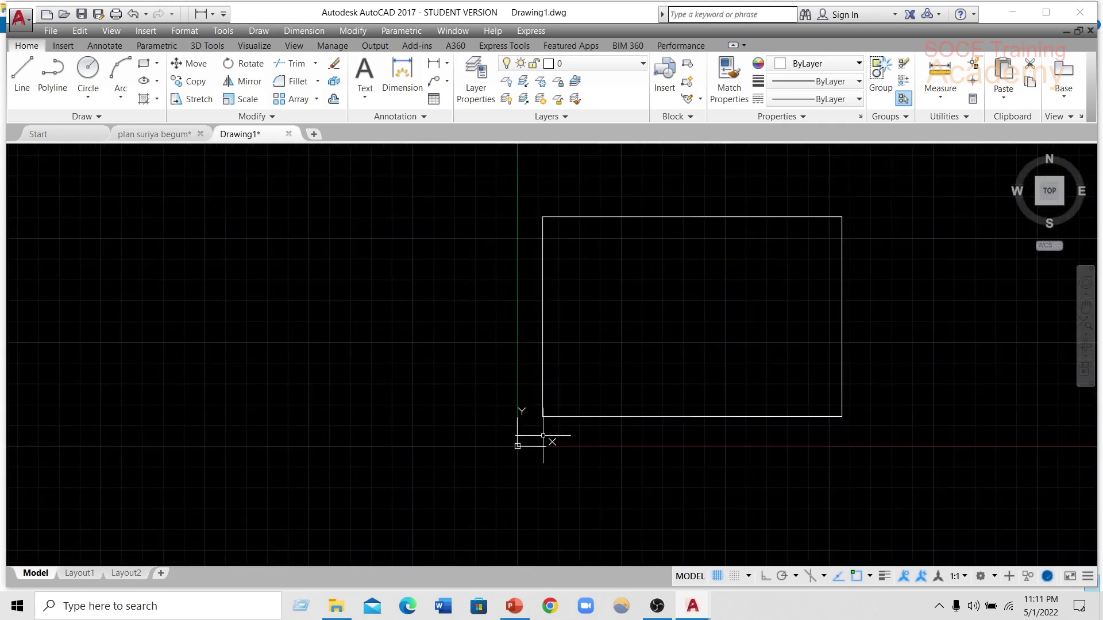
scroll(543, 436, "up", 2)
left_click(502, 450)
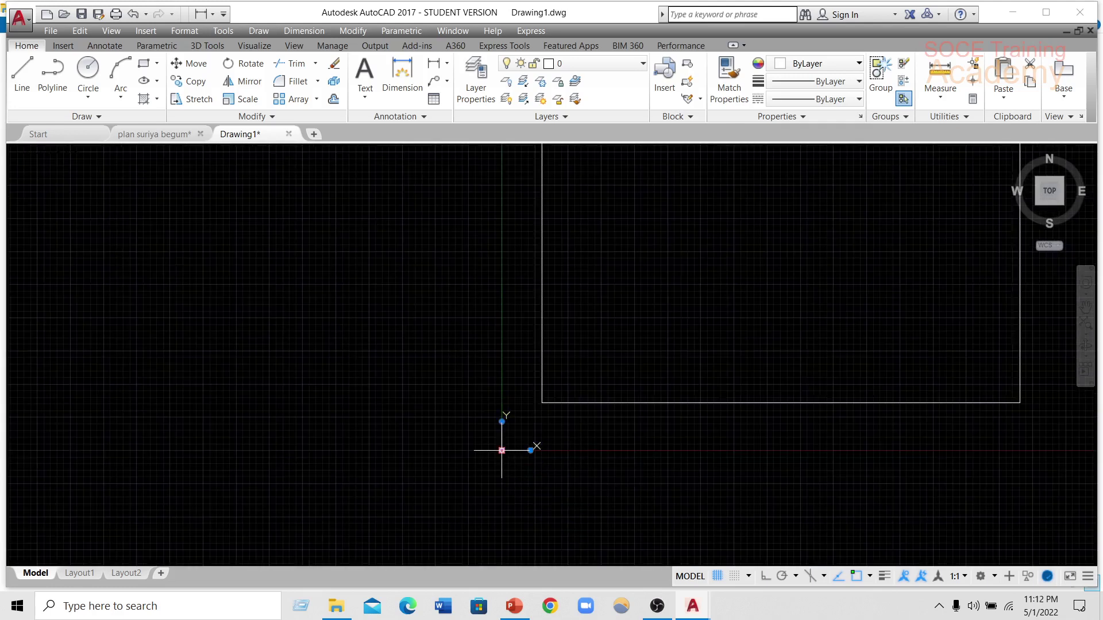
right_click(501, 450)
mouse_move(556, 443)
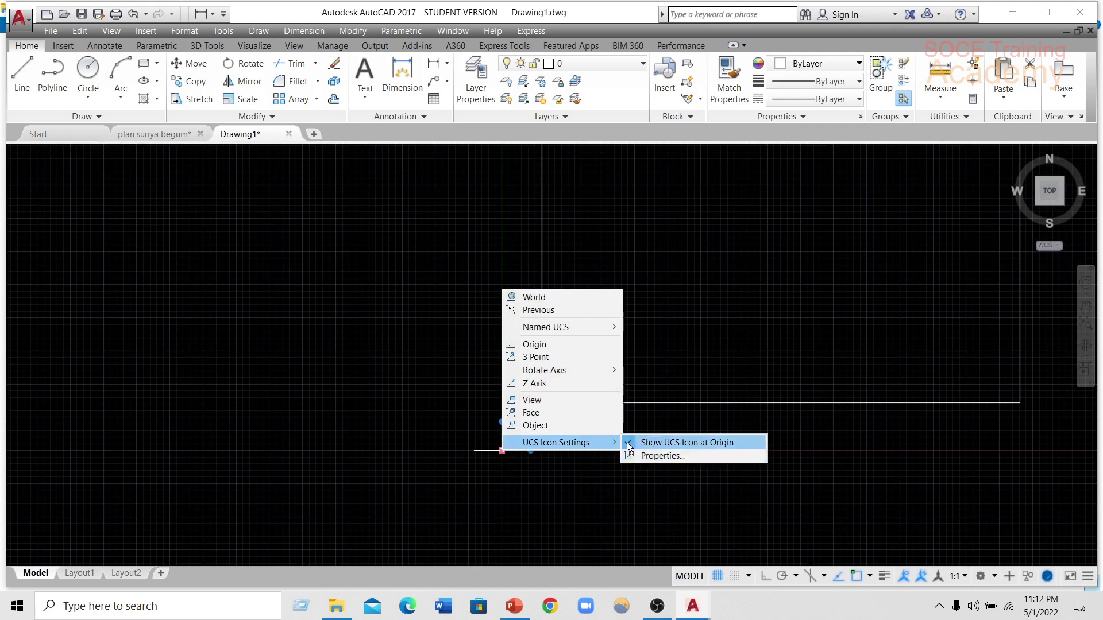
left_click(627, 443)
middle_click_drag(606, 423, 310, 512)
scroll(312, 500, "down", 2)
scroll(287, 426, "up", 2)
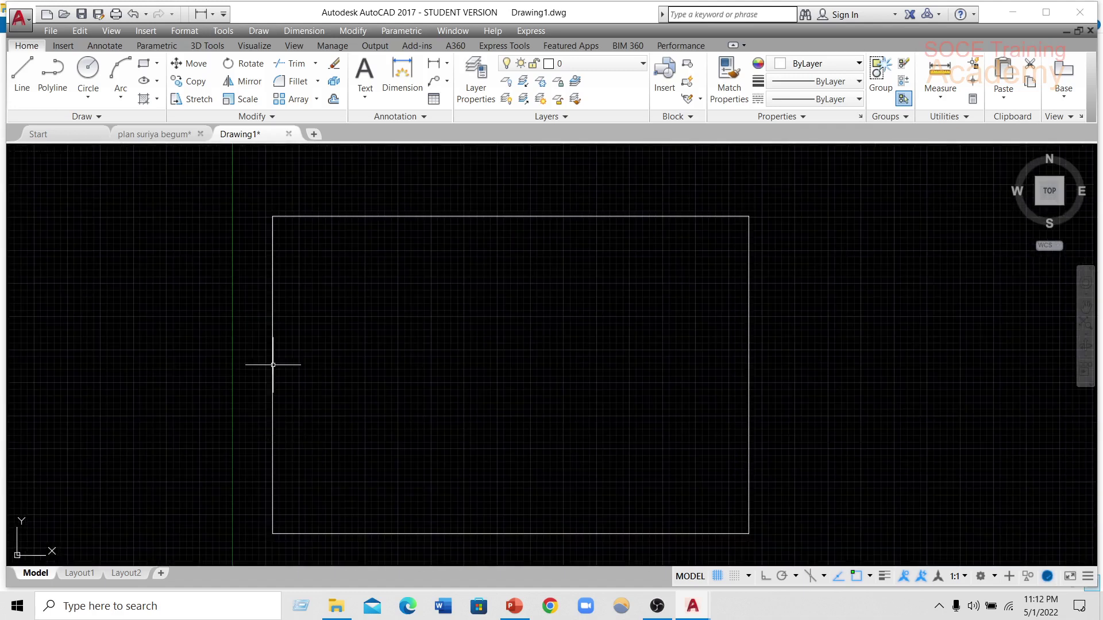
- Offset the rectangle 5 inward to create the inner wall line
type("o")
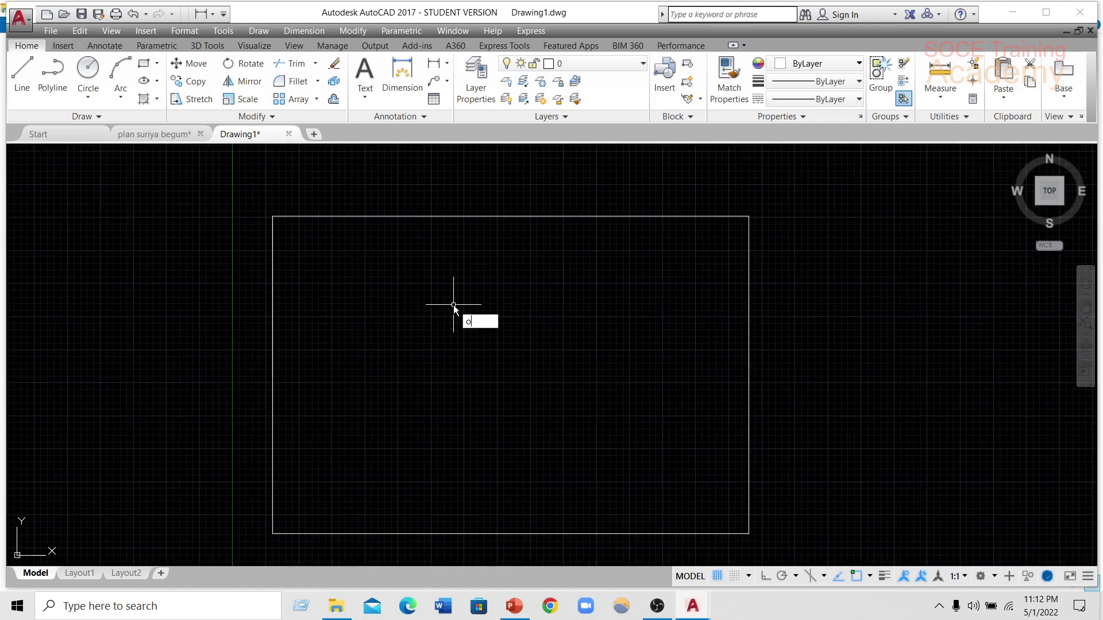
key("Return")
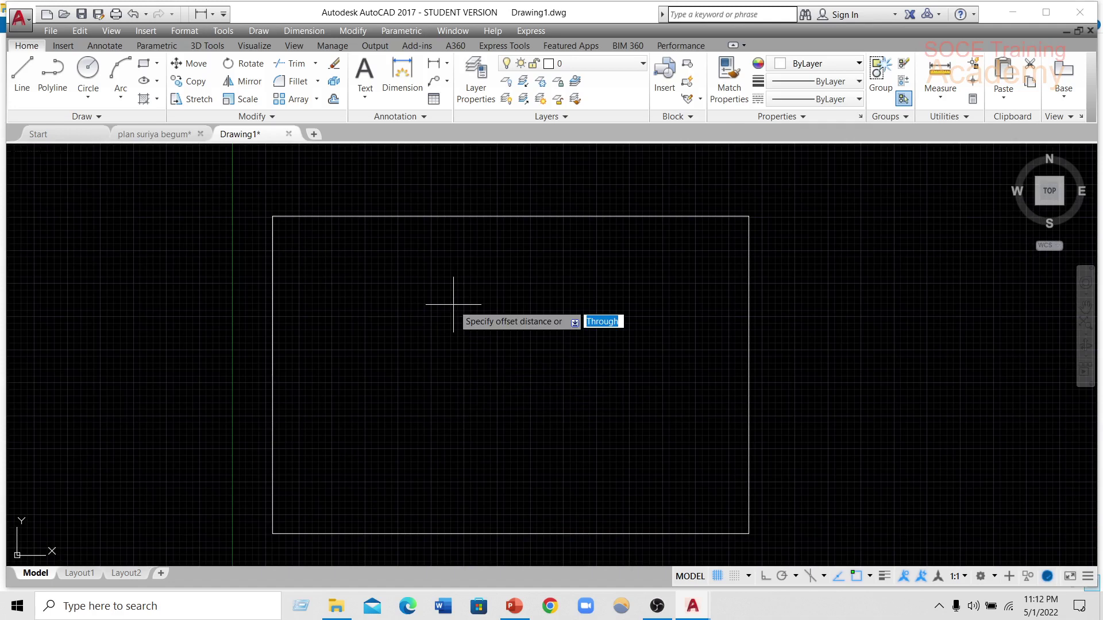
type("5")
key("Return")
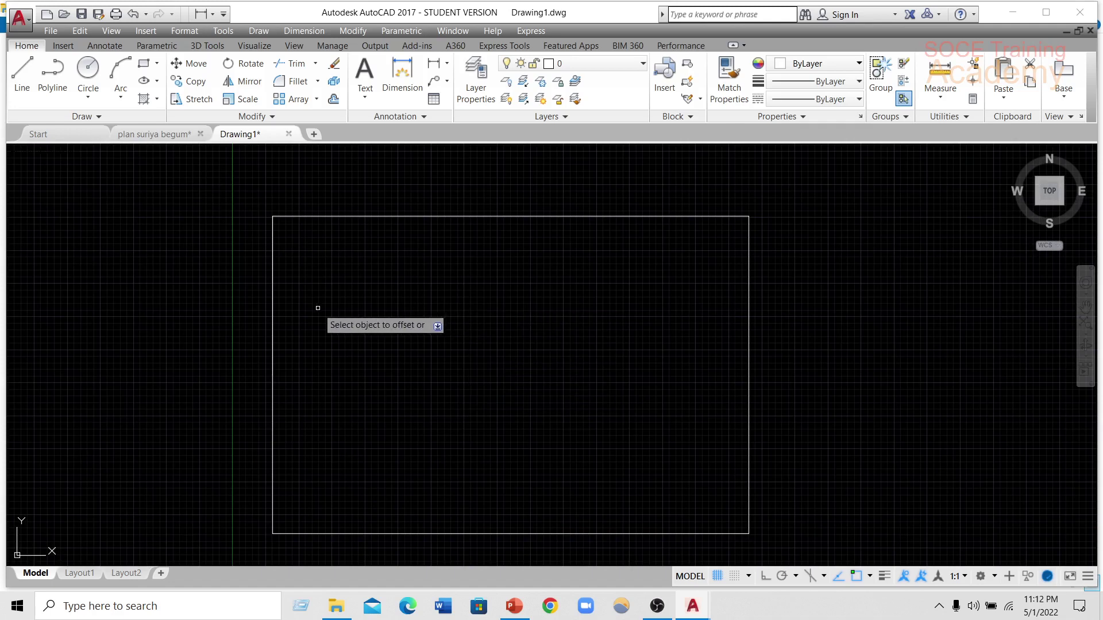
left_click(275, 307)
left_click(383, 327)
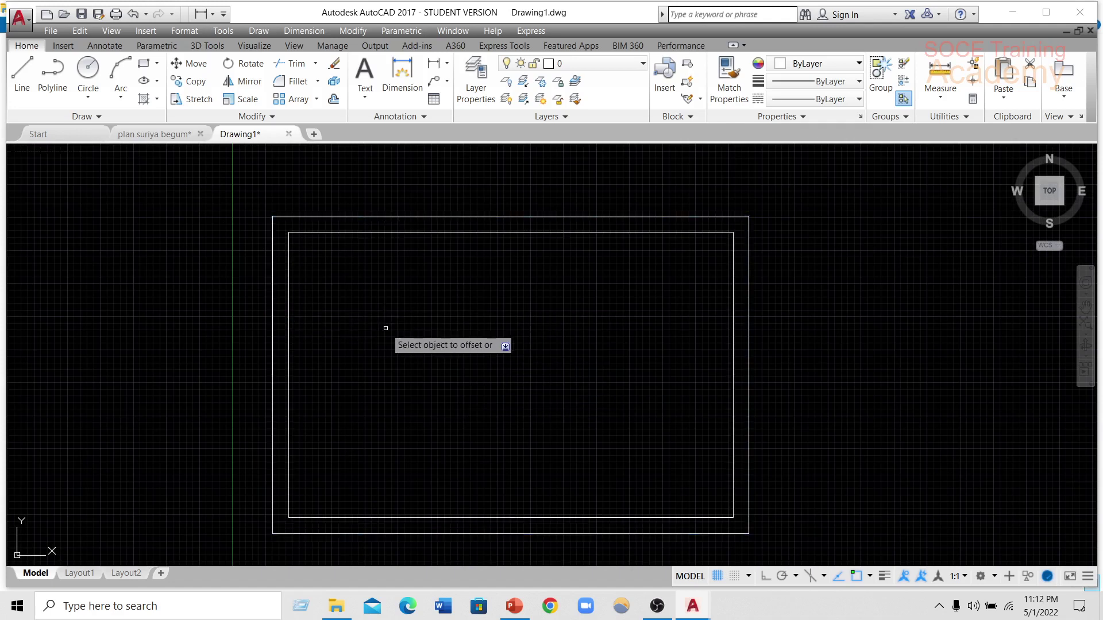
scroll(385, 328, "down", 2)
scroll(355, 460, "up", 2)
key("Return")
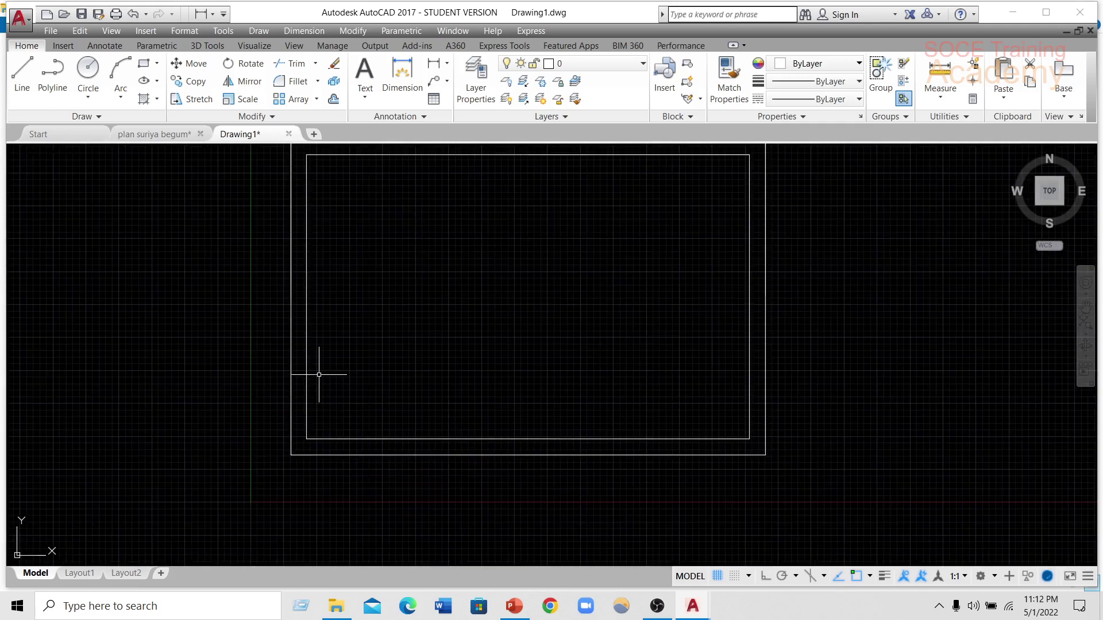
left_click(22, 71)
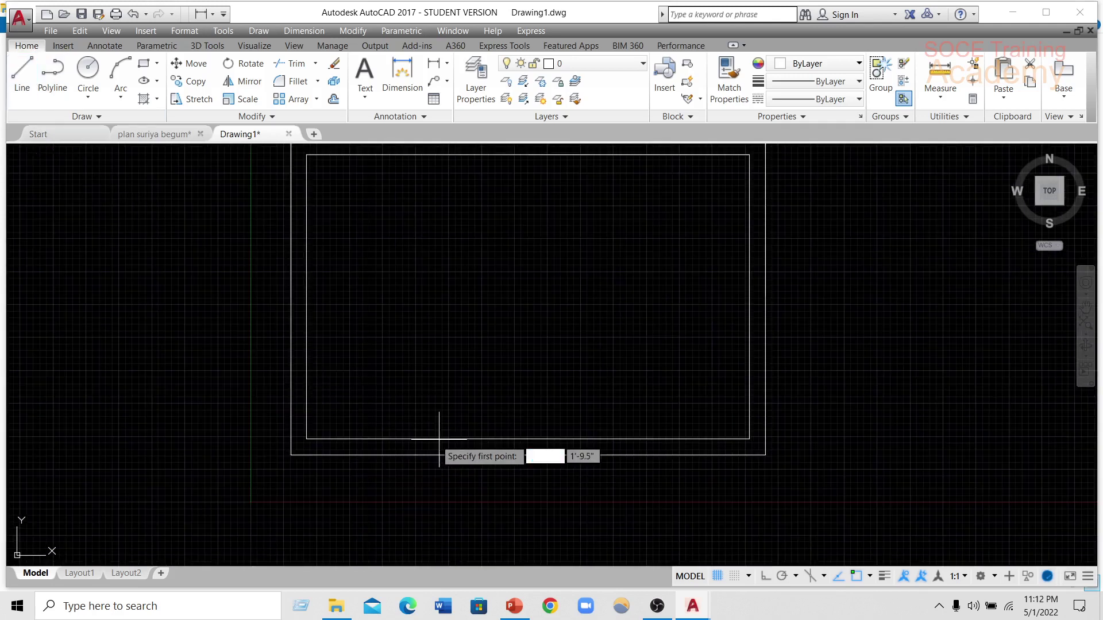
- Draw a short line across the bottom wall thickness
scroll(399, 435, "up", 3)
left_click(330, 446)
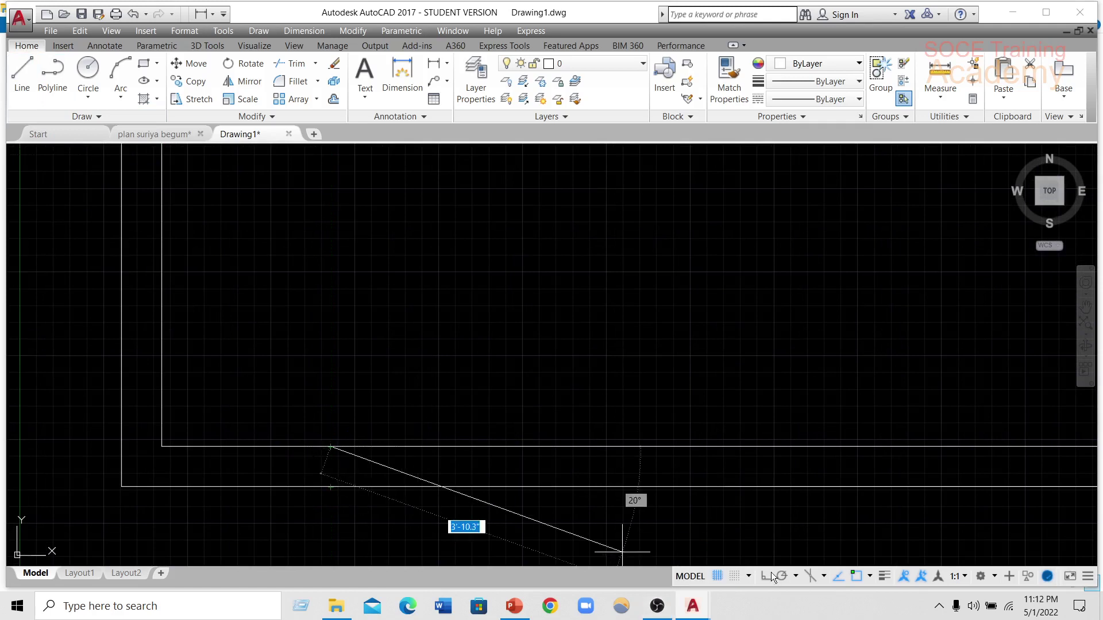
left_click(330, 487)
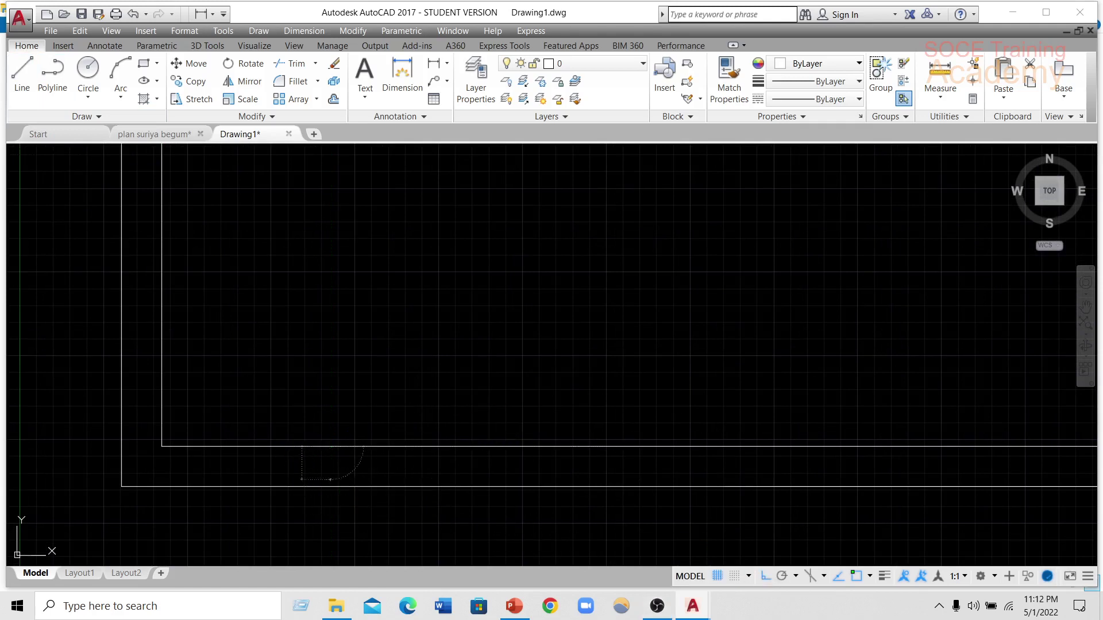
key("Return")
- Offset that line 3 to the right to mark the door opening
type("o")
key("Return")
type("3")
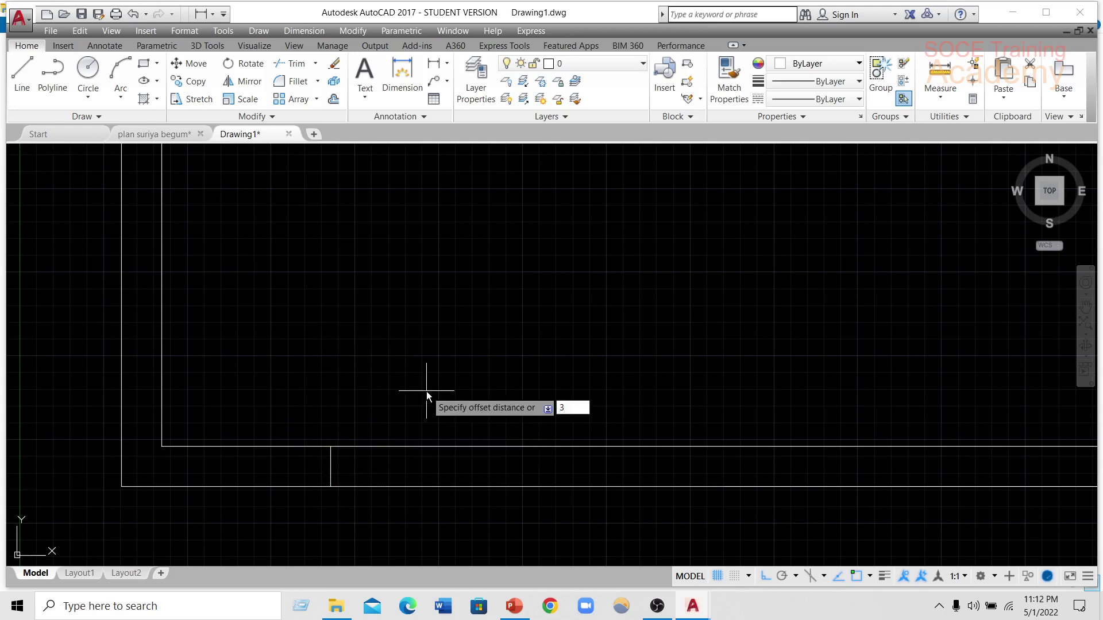
key("Return")
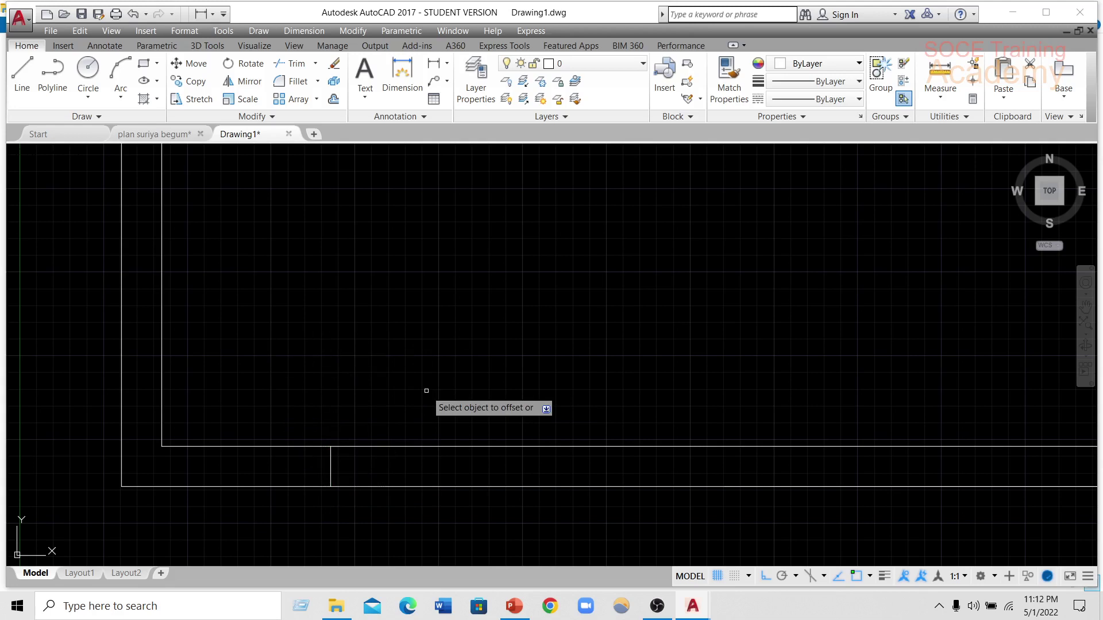
key("Escape")
type("o")
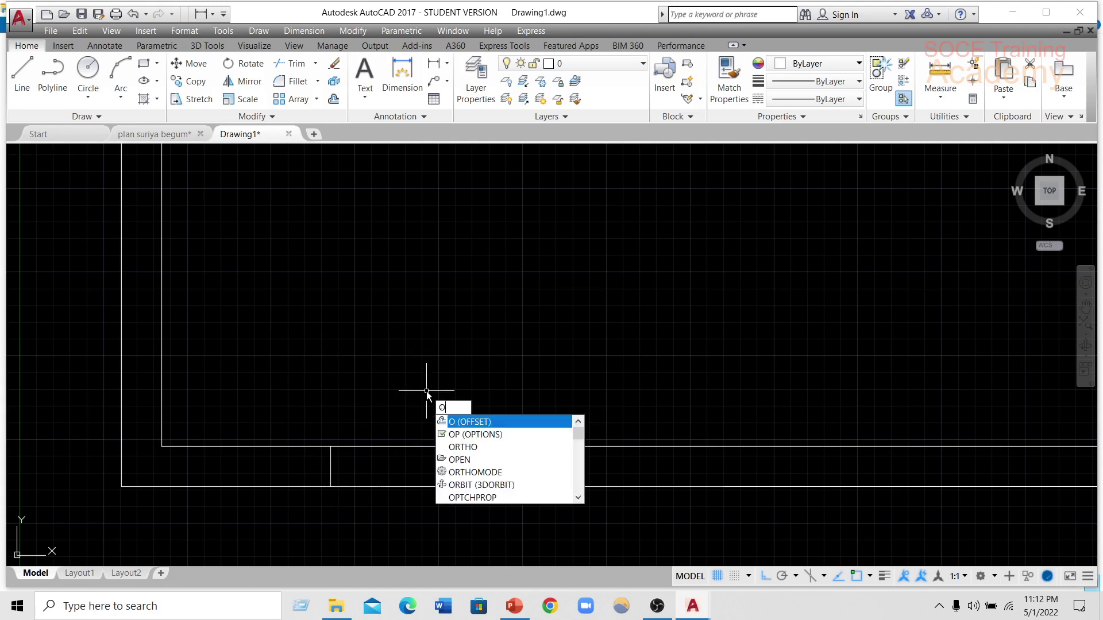
key("Return")
type("3")
key("Return")
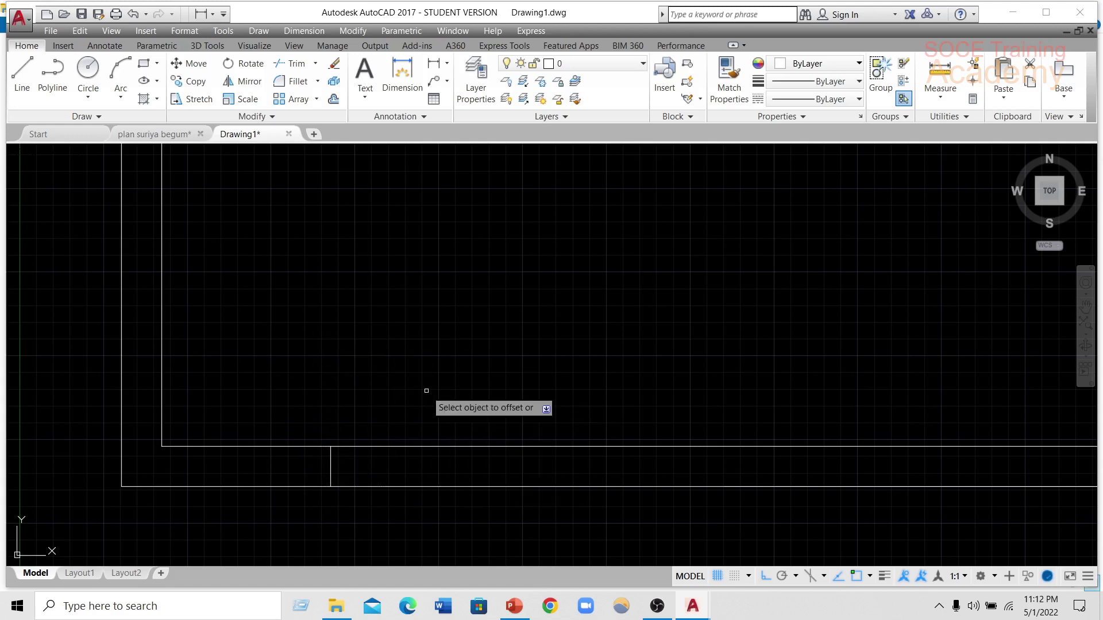
left_click(332, 467)
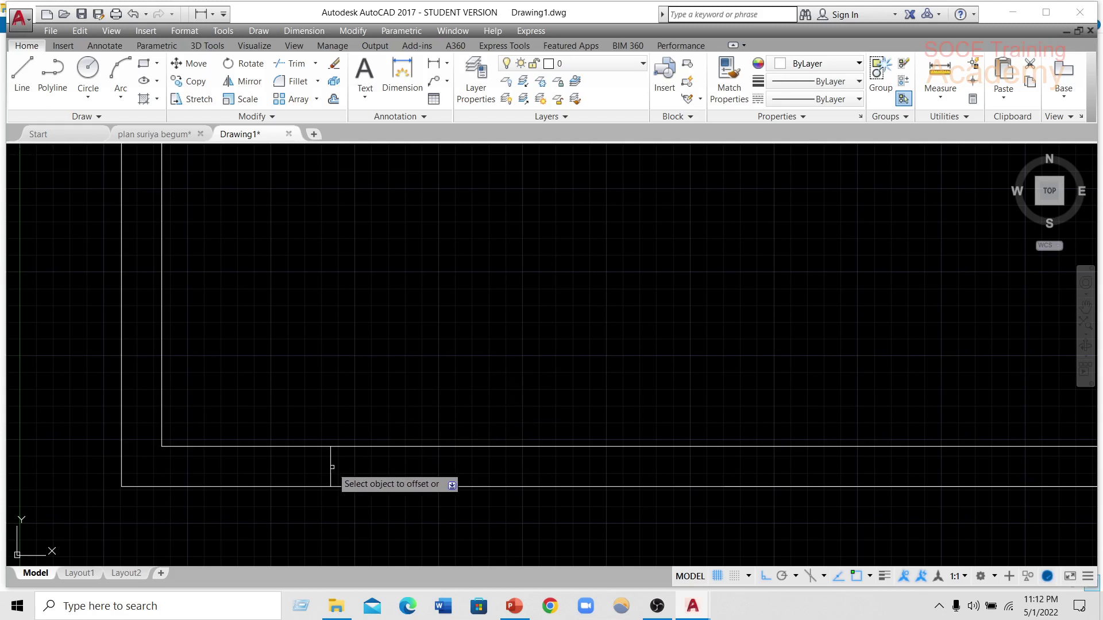
left_click(555, 479)
scroll(557, 478, "down", 4)
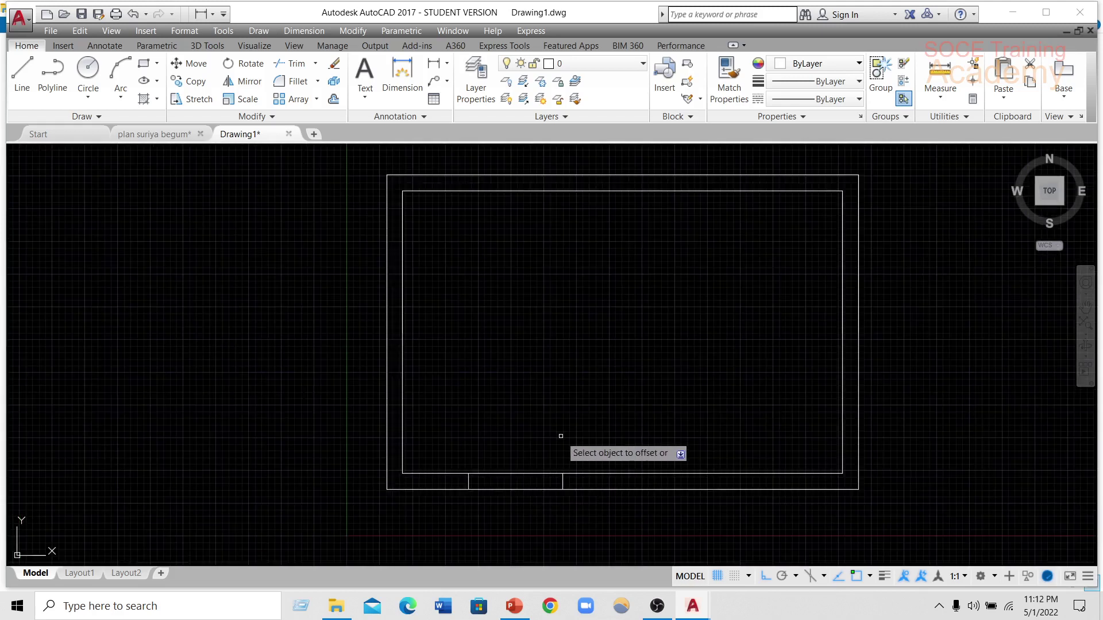
key("Return")
scroll(544, 458, "up", 2)
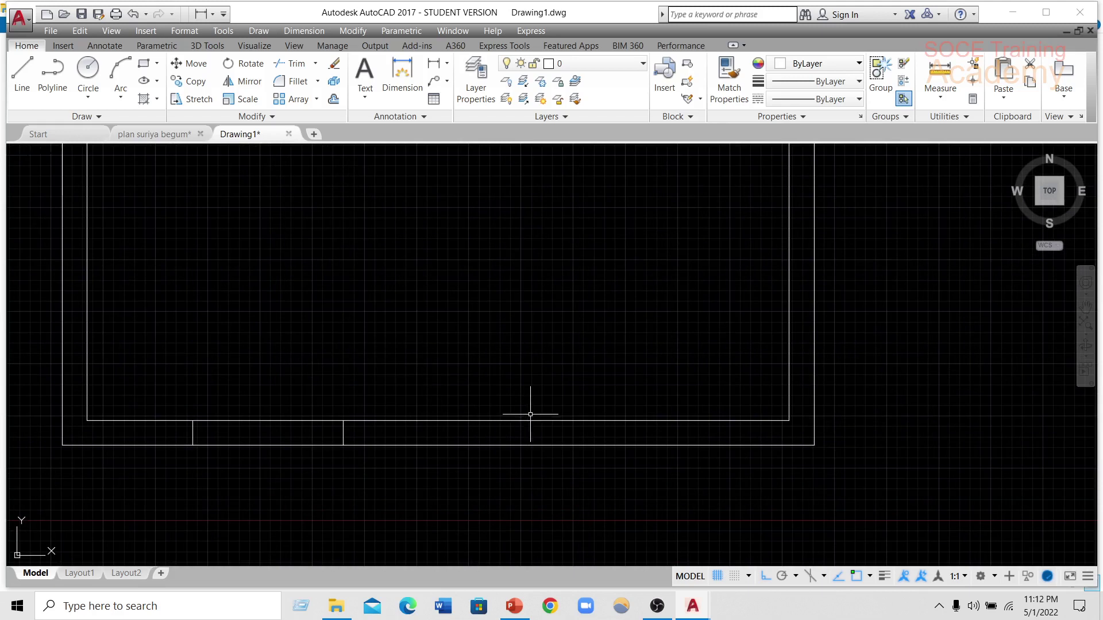
- Enable all object snap modes in Drafting Settings
left_click(22, 70)
left_click(871, 576)
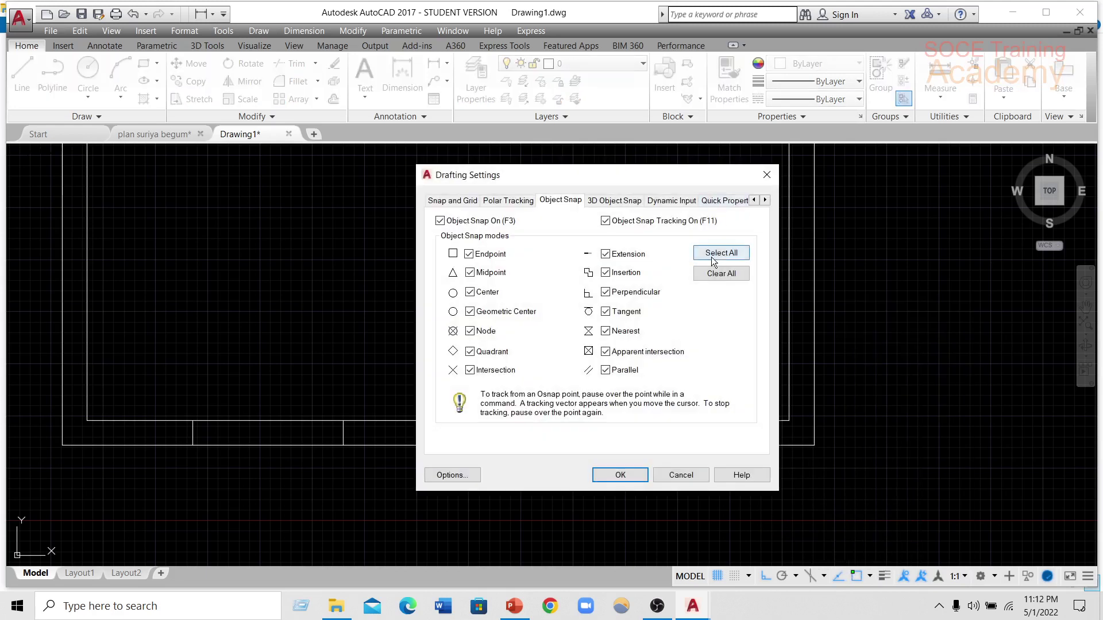
left_click(712, 256)
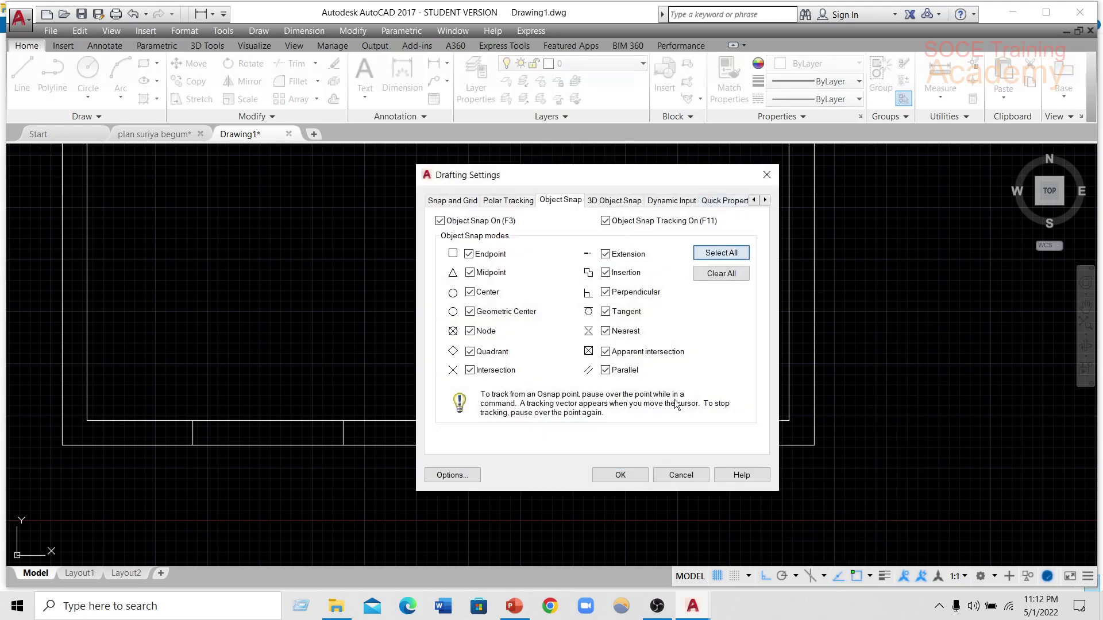
left_click(620, 475)
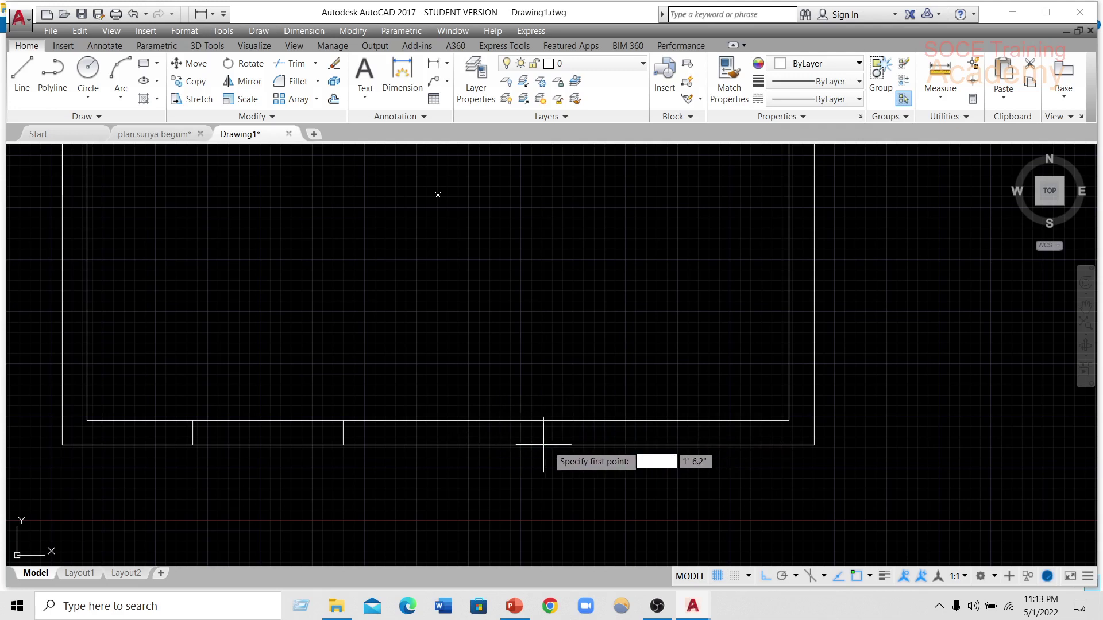
- Draw a line across the right wall thickness
middle_click_drag(597, 432, 539, 445)
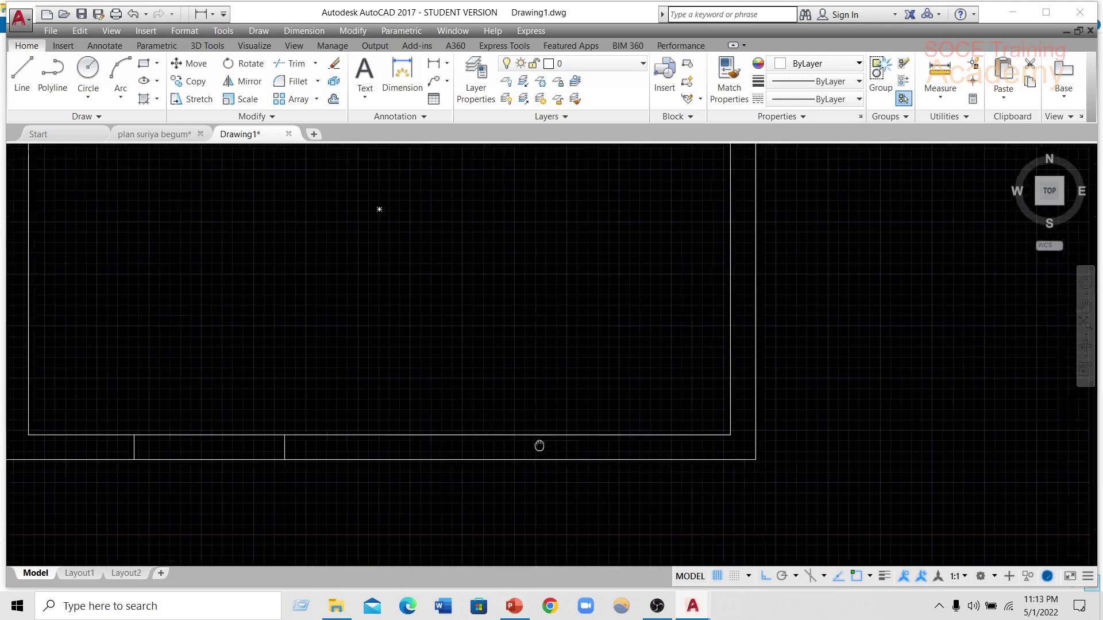
scroll(467, 386, "down", 2)
scroll(561, 308, "down", 2)
scroll(592, 261, "up", 2)
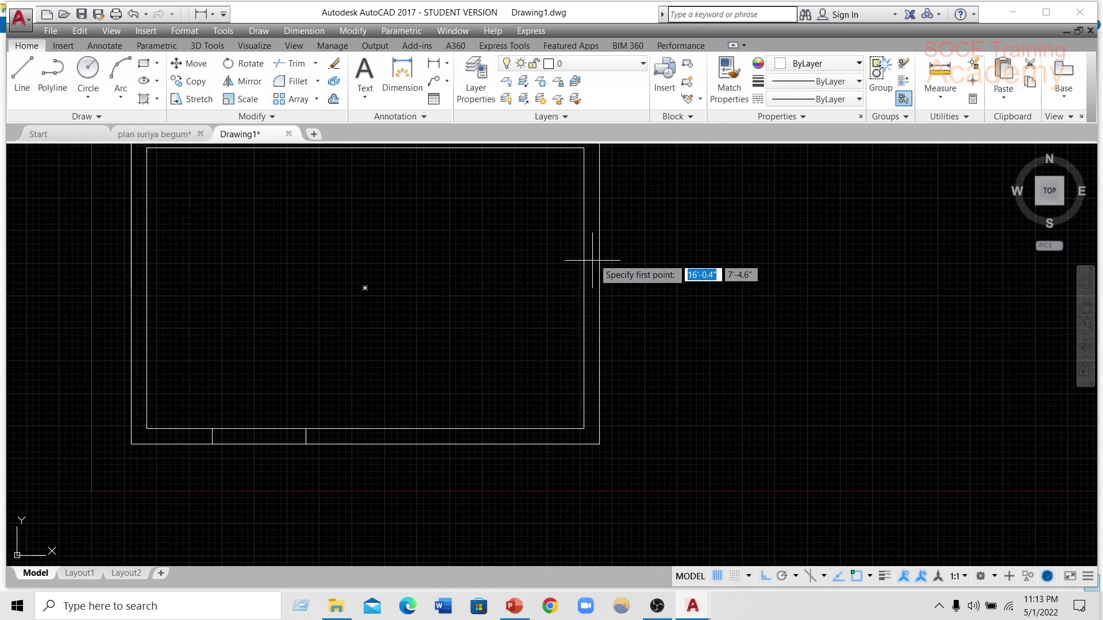
left_click(583, 288)
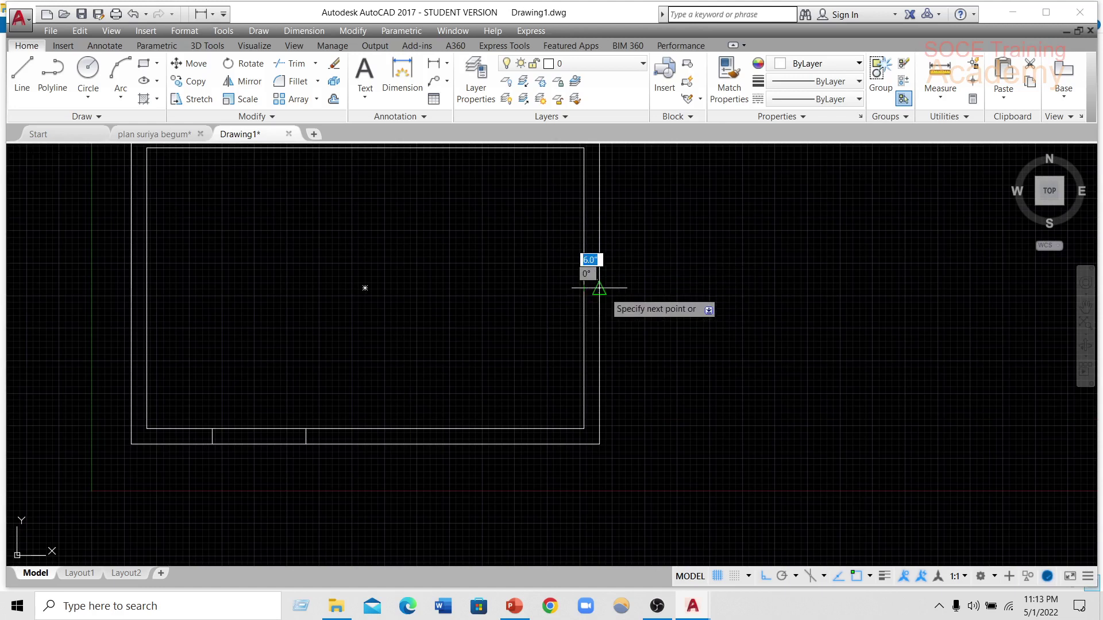
scroll(599, 288, "up", 2)
scroll(598, 287, "up", 3)
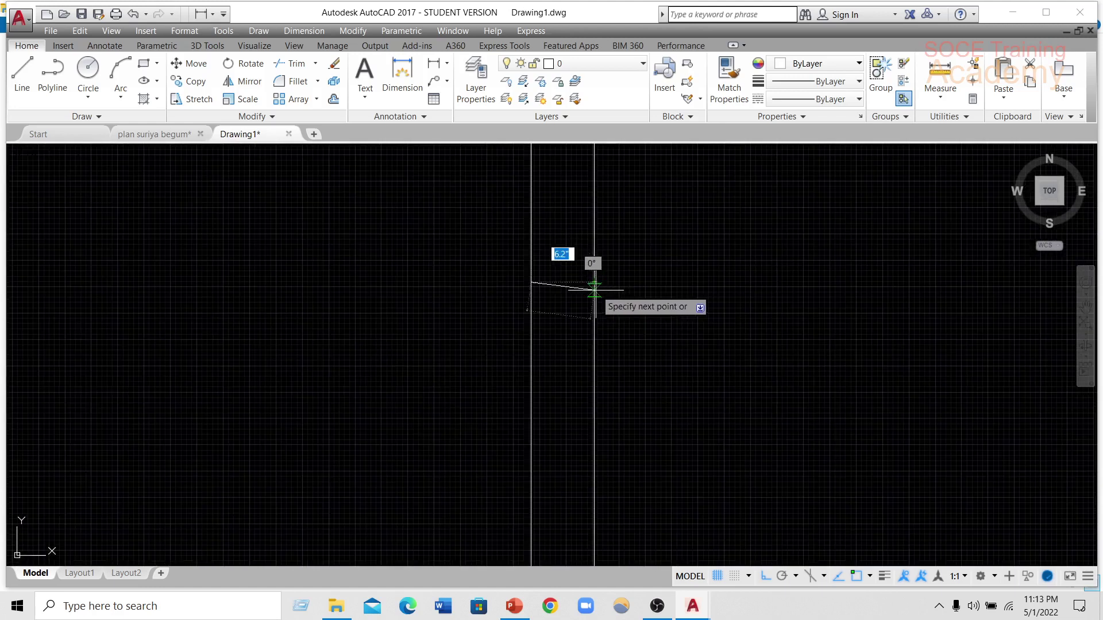
left_click(517, 295)
key("Return")
scroll(544, 287, "down", 2)
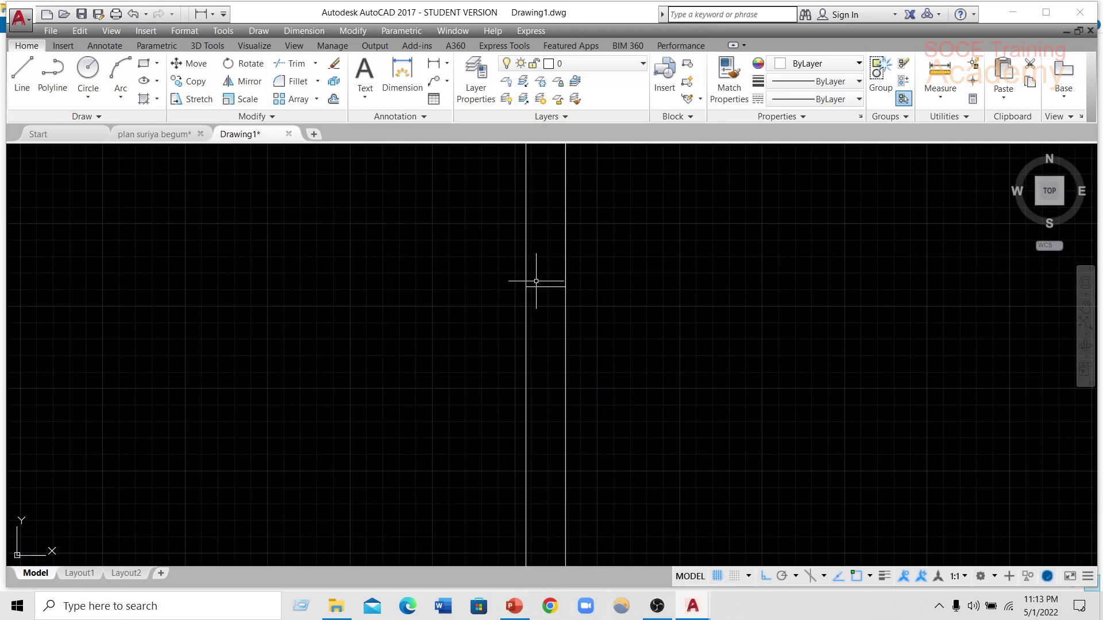
- Offset that line 1.5 above and below, then select the middle line
type("o")
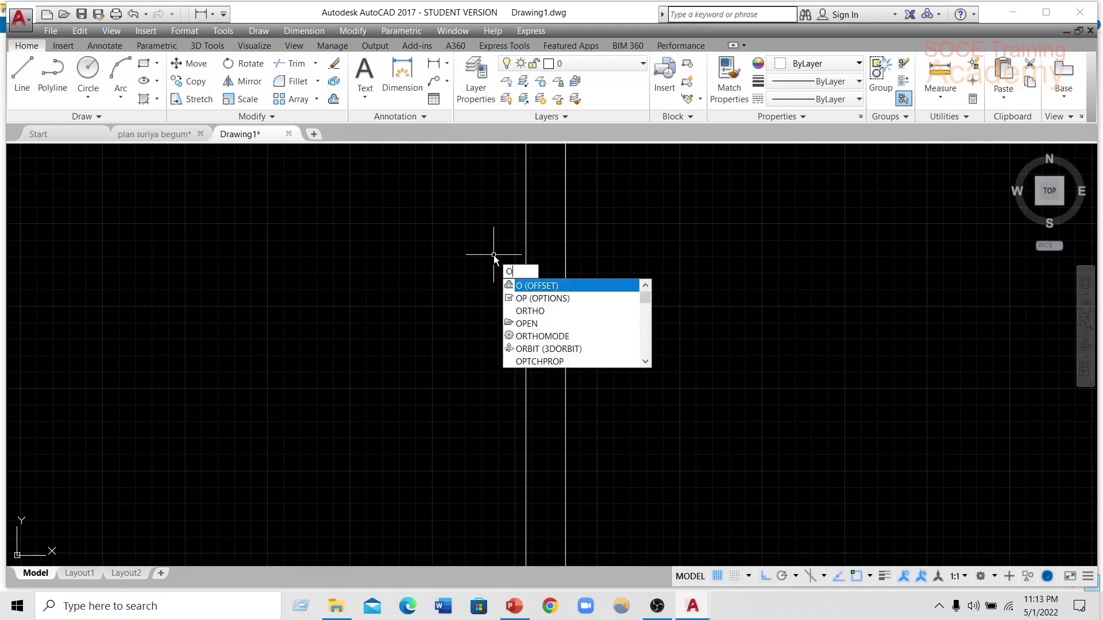
key("Return")
type("1.")
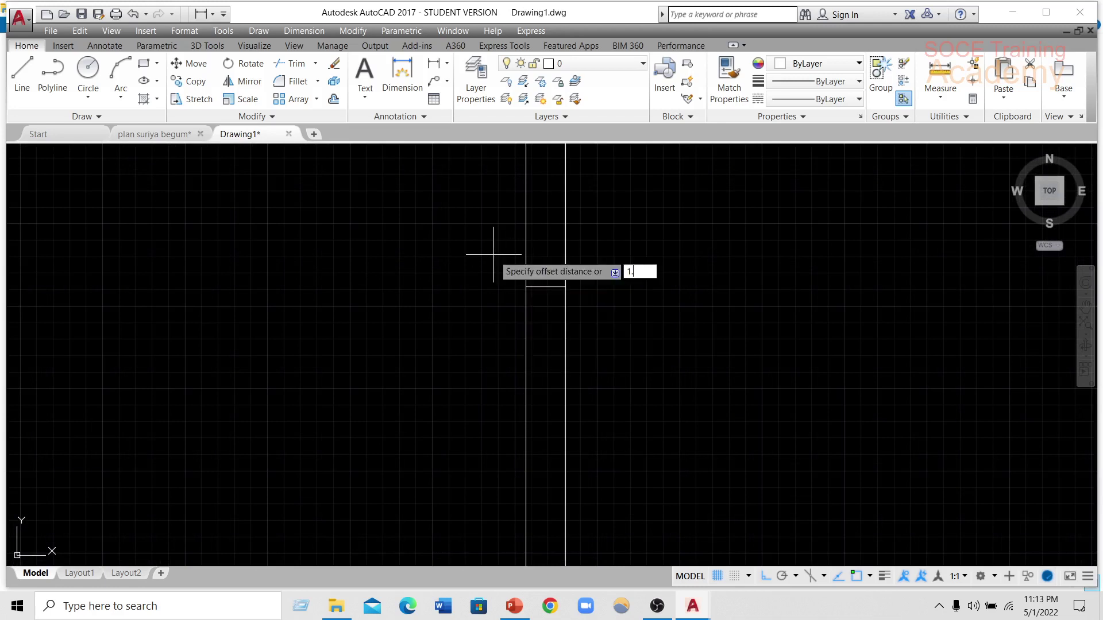
type("5")
key("Return")
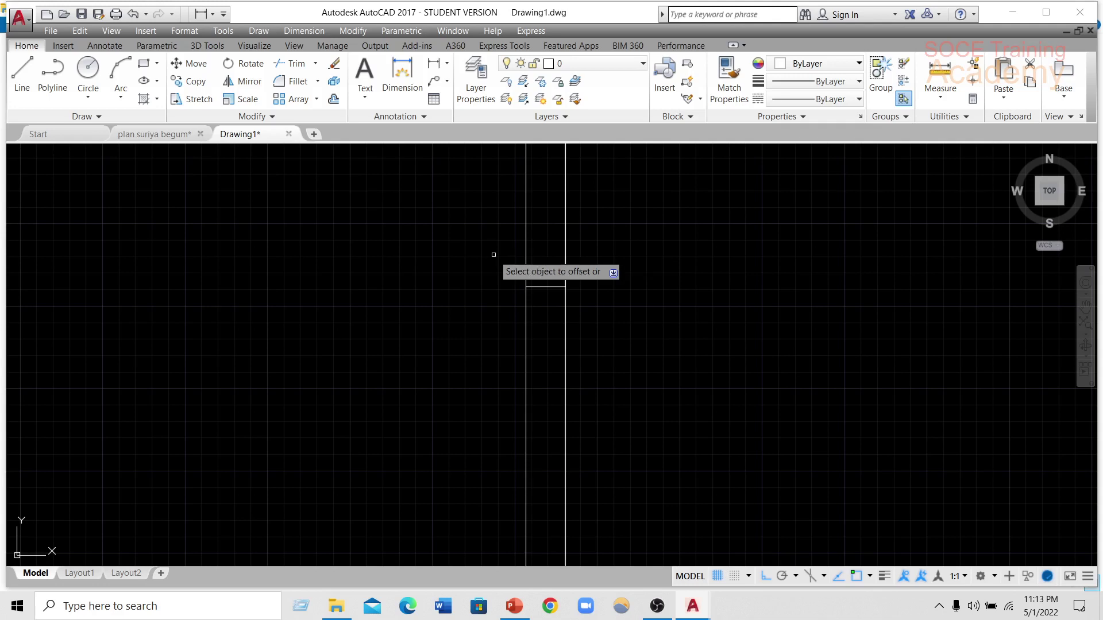
left_click(537, 286)
left_click(550, 219)
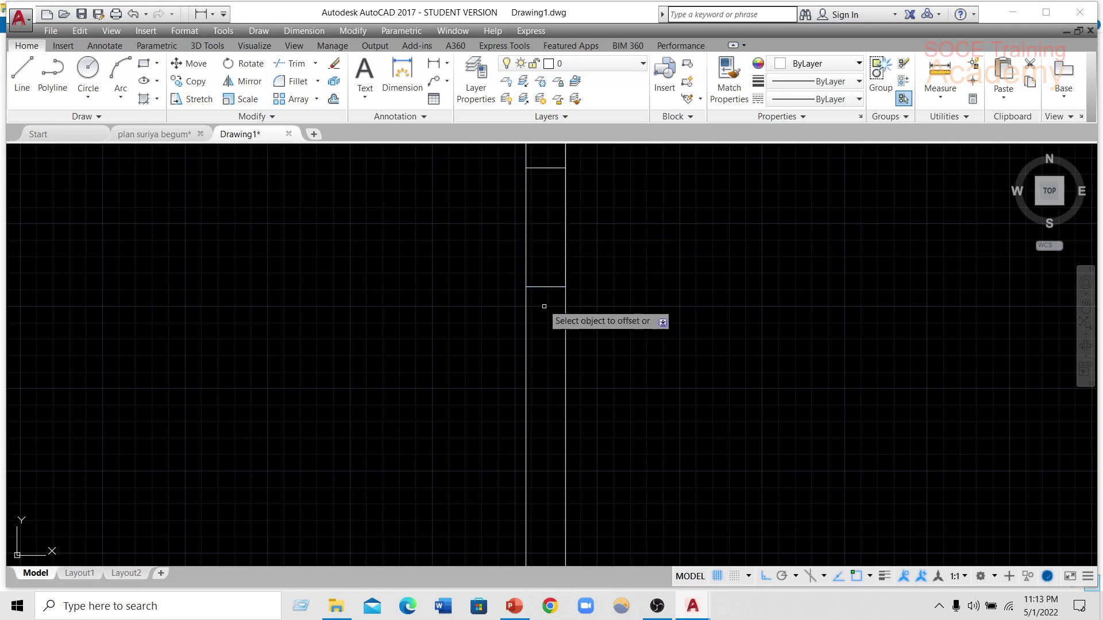
left_click(535, 286)
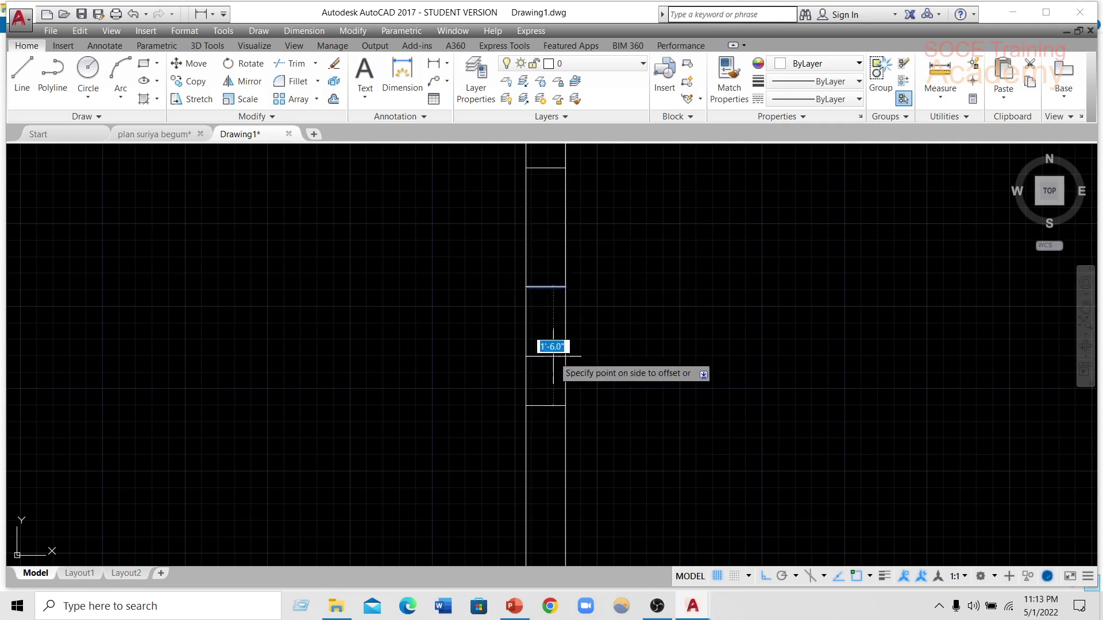
left_click(552, 391)
key("Escape")
left_click_drag(503, 266, 598, 293)
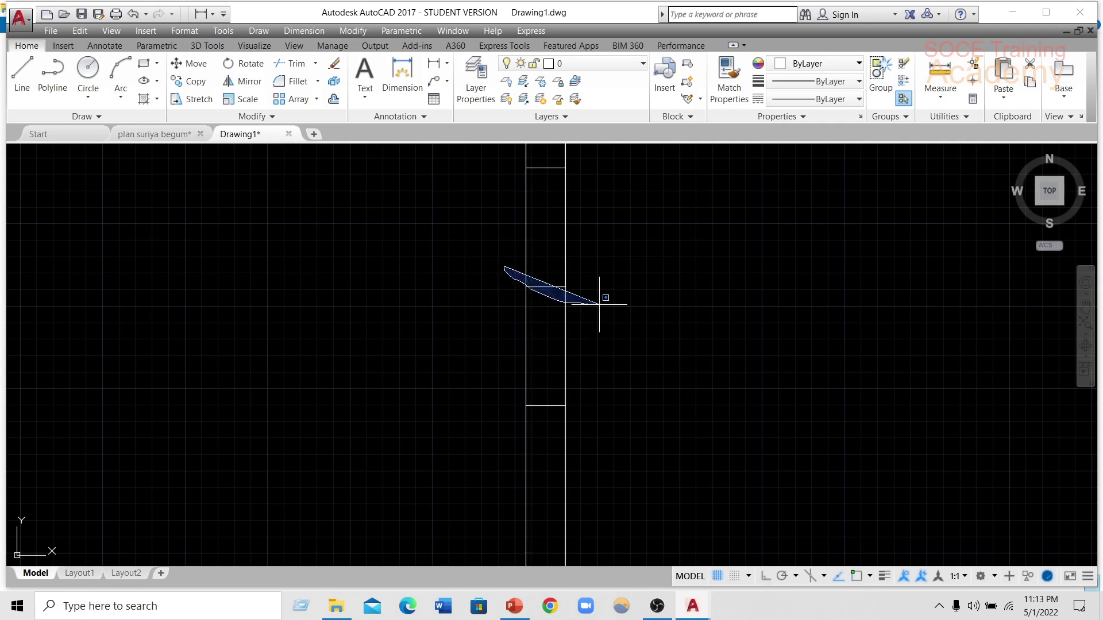
mouse_move(492, 286)
left_mouse_down()
mouse_move(557, 255)
mouse_move(539, 257)
left_mouse_up()
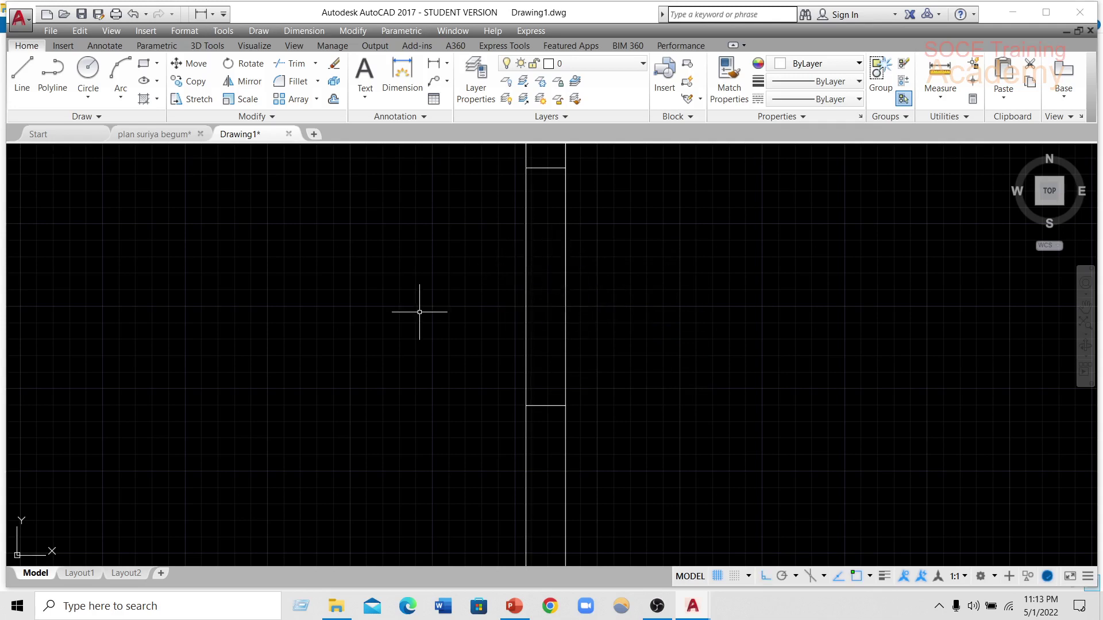
- Trim the bottom wall lines between the two door lines to open the doorway
scroll(427, 313, "down", 3)
scroll(320, 438, "up", 1)
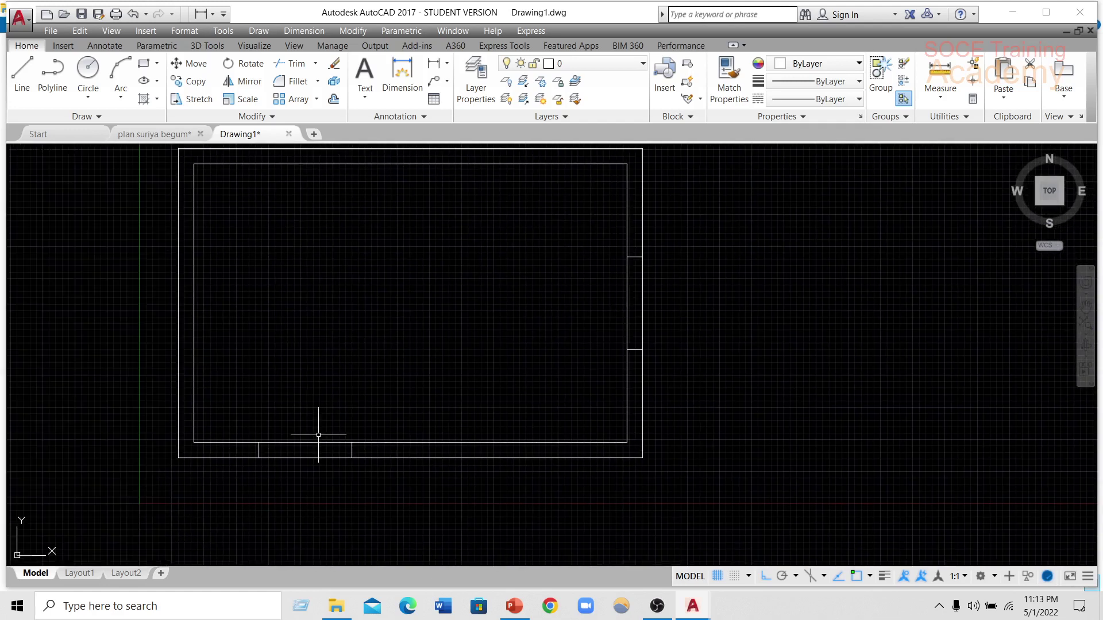
scroll(287, 438, "up", 1)
scroll(301, 402, "up", 1)
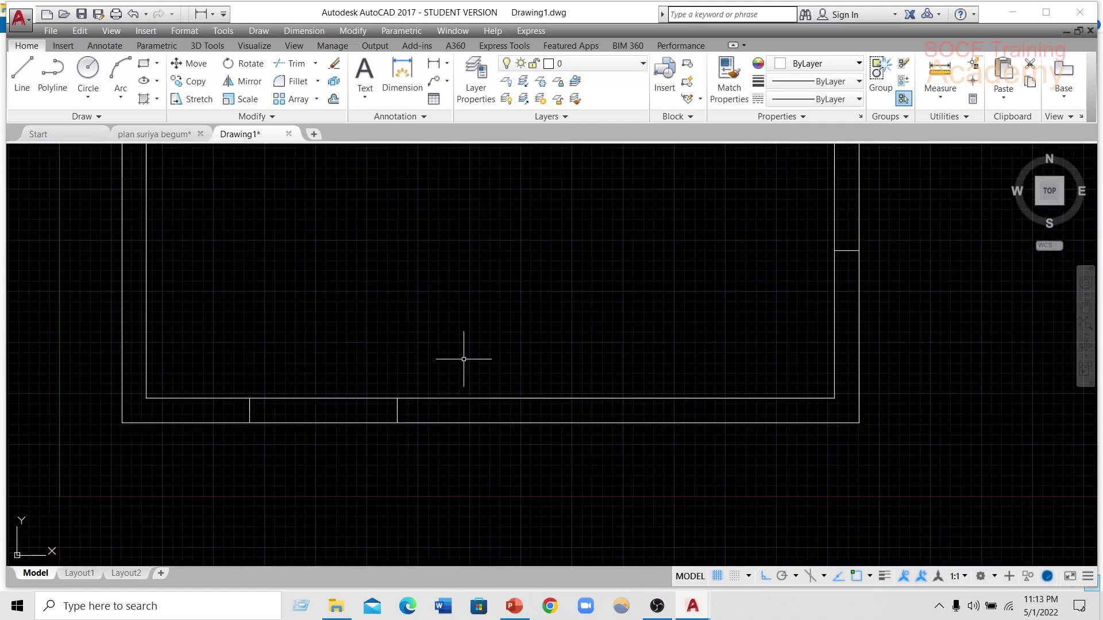
type("tr")
key("Return")
key("Return")
left_click(351, 373)
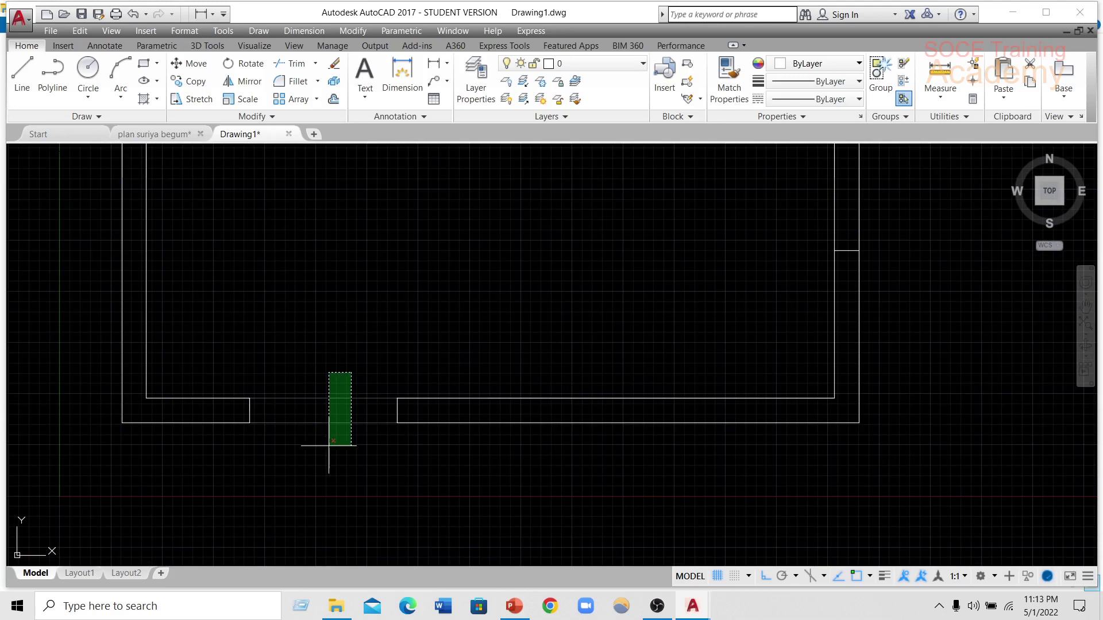
left_click(329, 445)
left_click(336, 473)
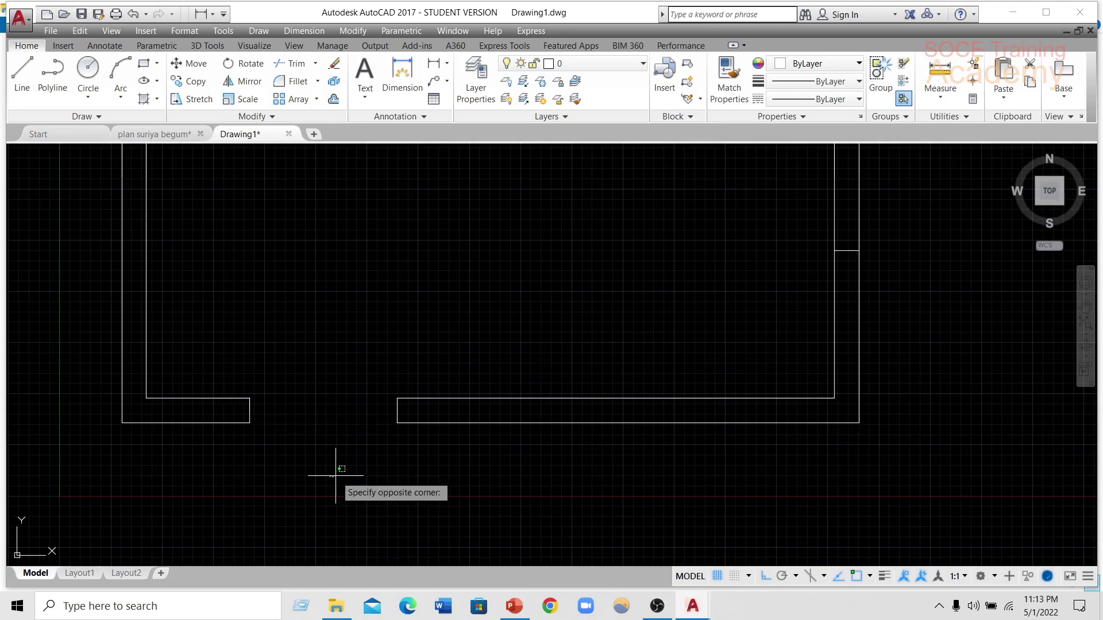
key("Escape")
scroll(379, 413, "down", 5)
middle_click_drag(571, 350, 492, 343)
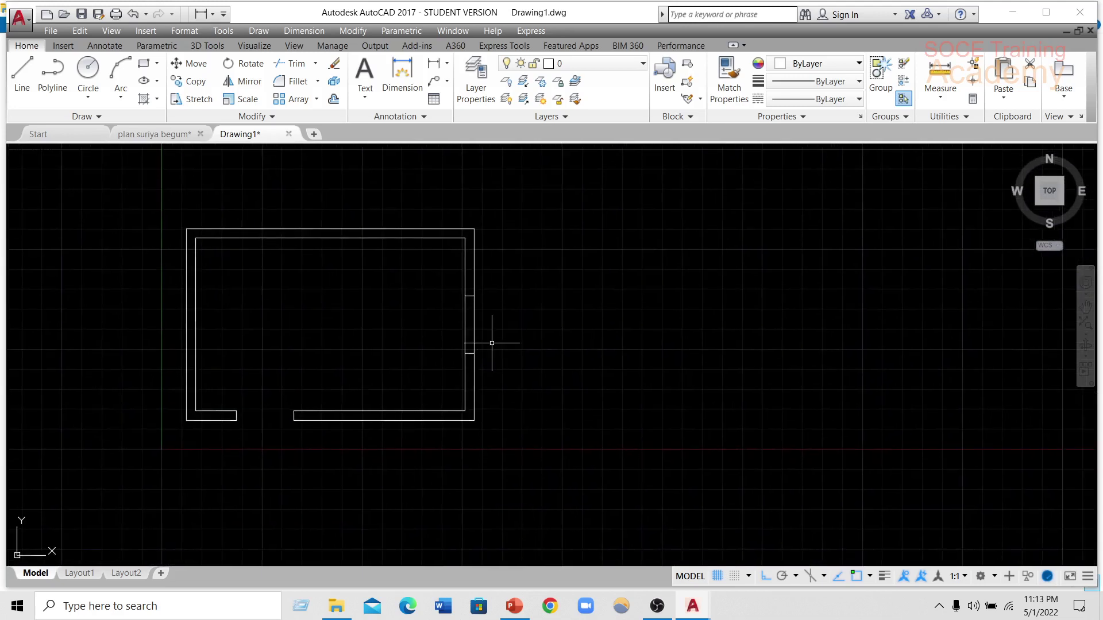
- Draw a 3-long window line in the right wall opening
scroll(500, 338, "up", 2)
left_click(22, 72)
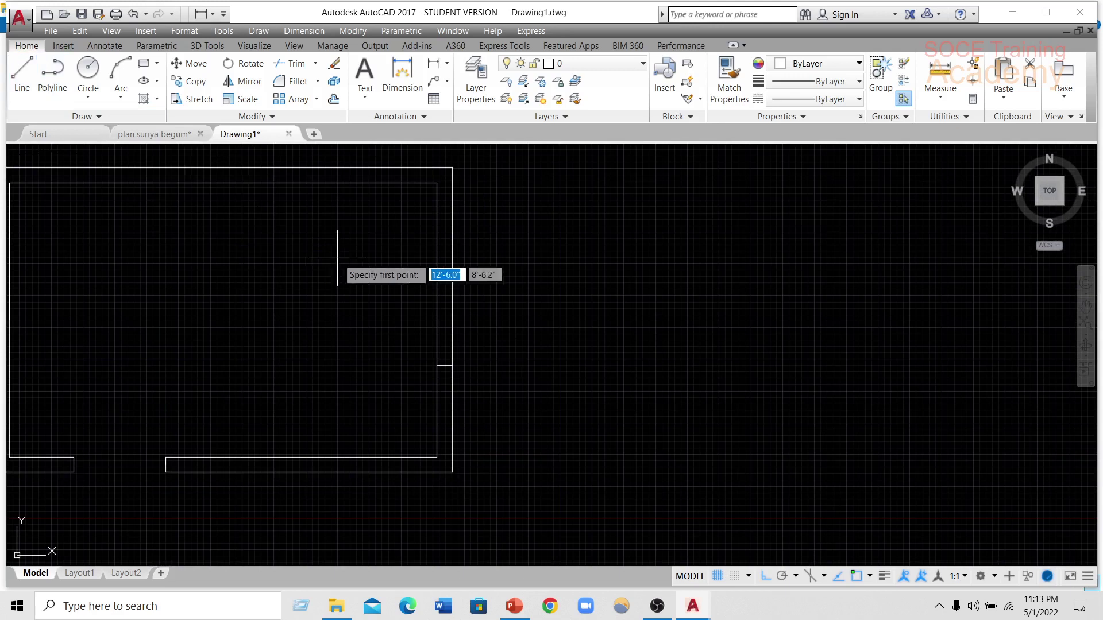
scroll(338, 257, "up", 3)
left_click(590, 276)
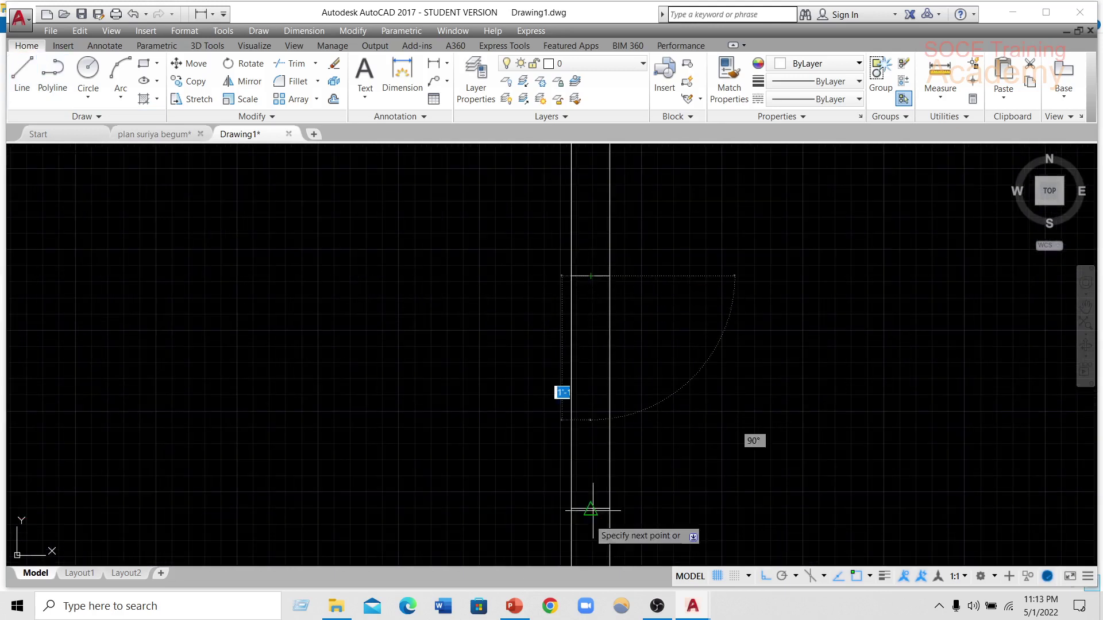
type("3")
scroll(570, 446, "down", 5)
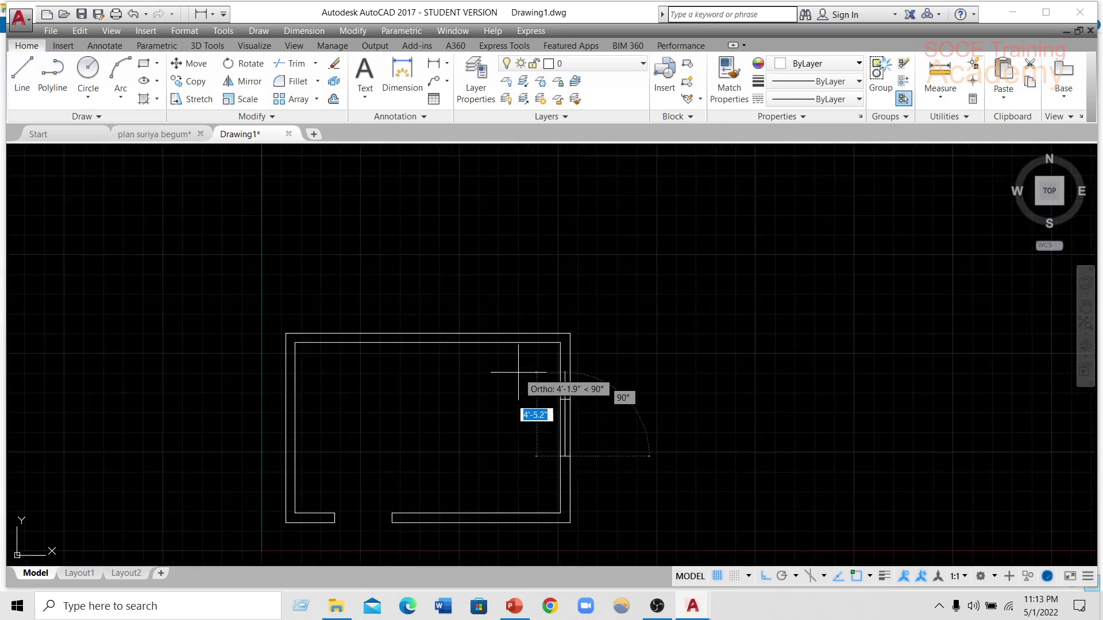
key("Escape")
middle_click_drag(645, 418, 418, 347)
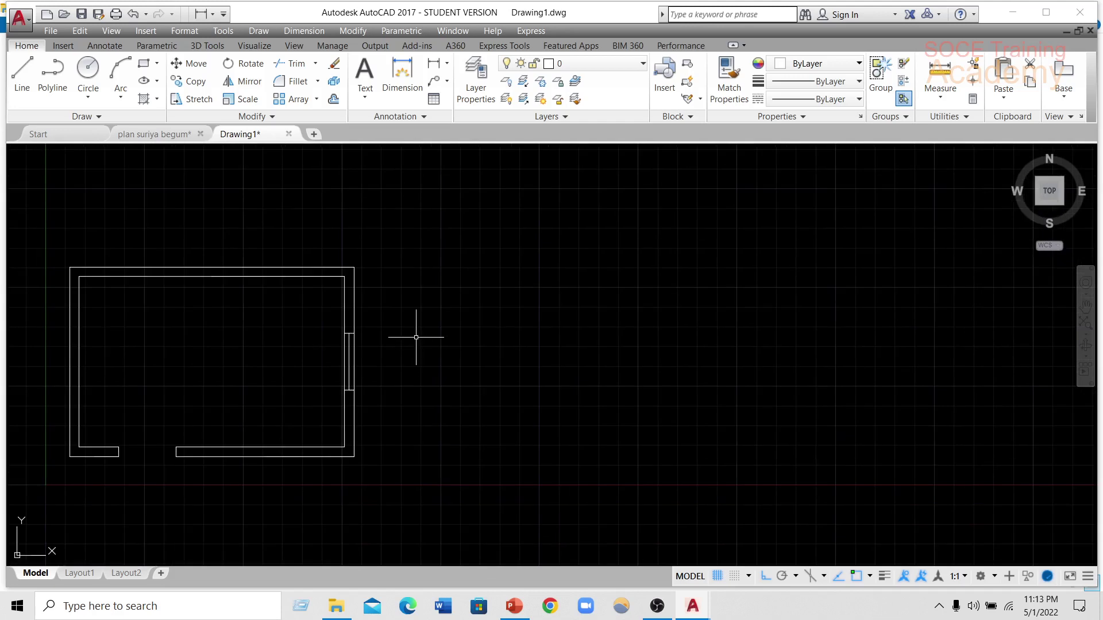
scroll(420, 341, "down", 2)
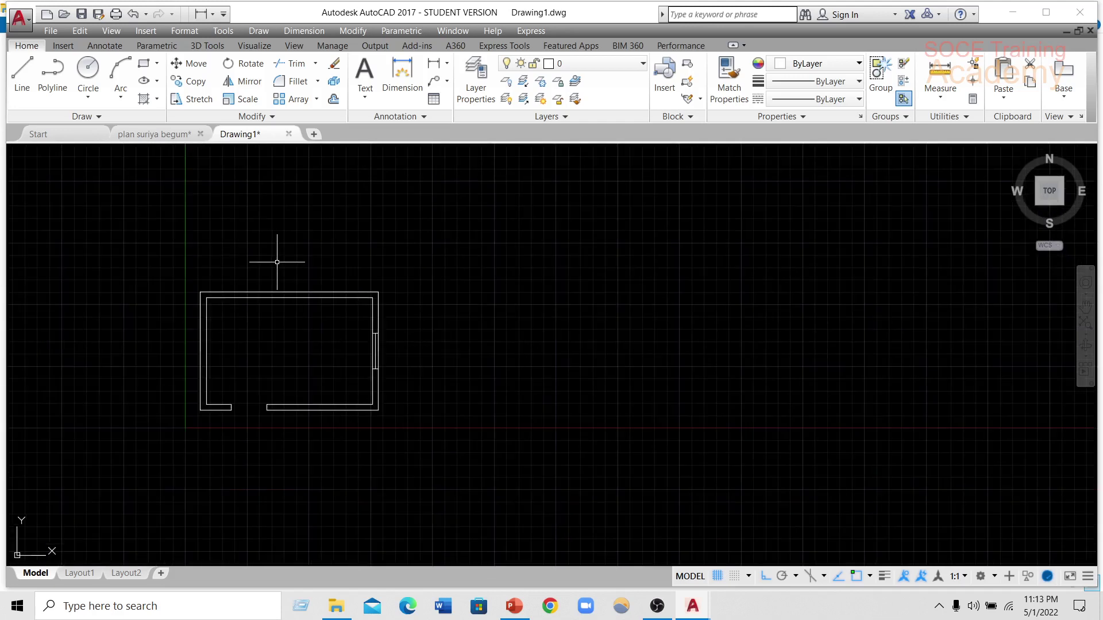
scroll(207, 247, "up", 2)
- Draw a circle centred on the opening's left corner, reaching its far side
left_click(89, 74)
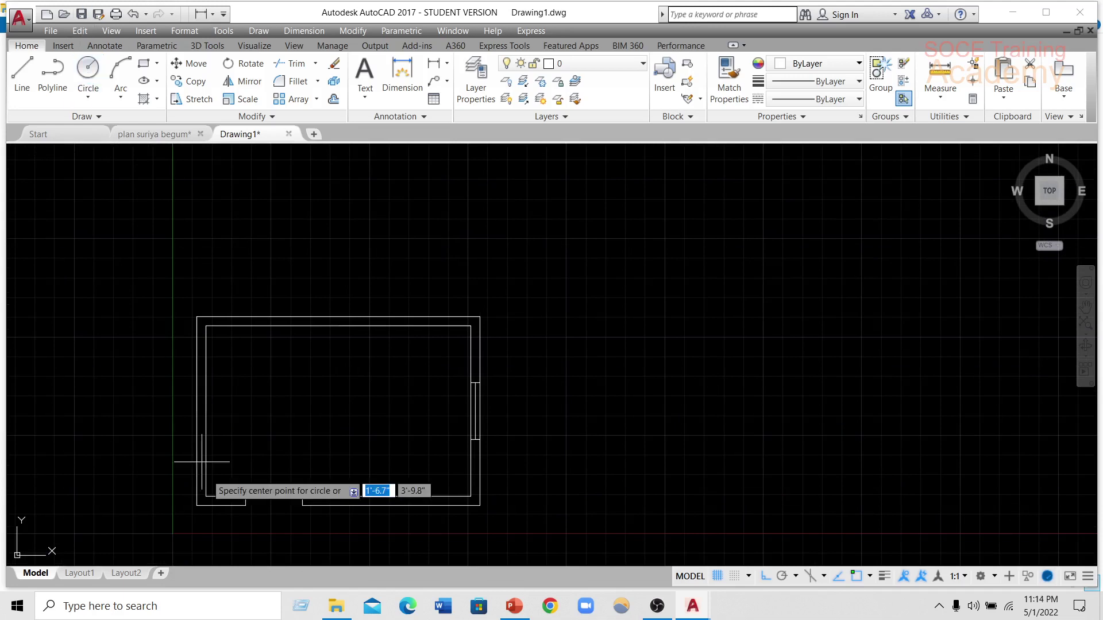
scroll(208, 505, "up", 5)
left_click(359, 458)
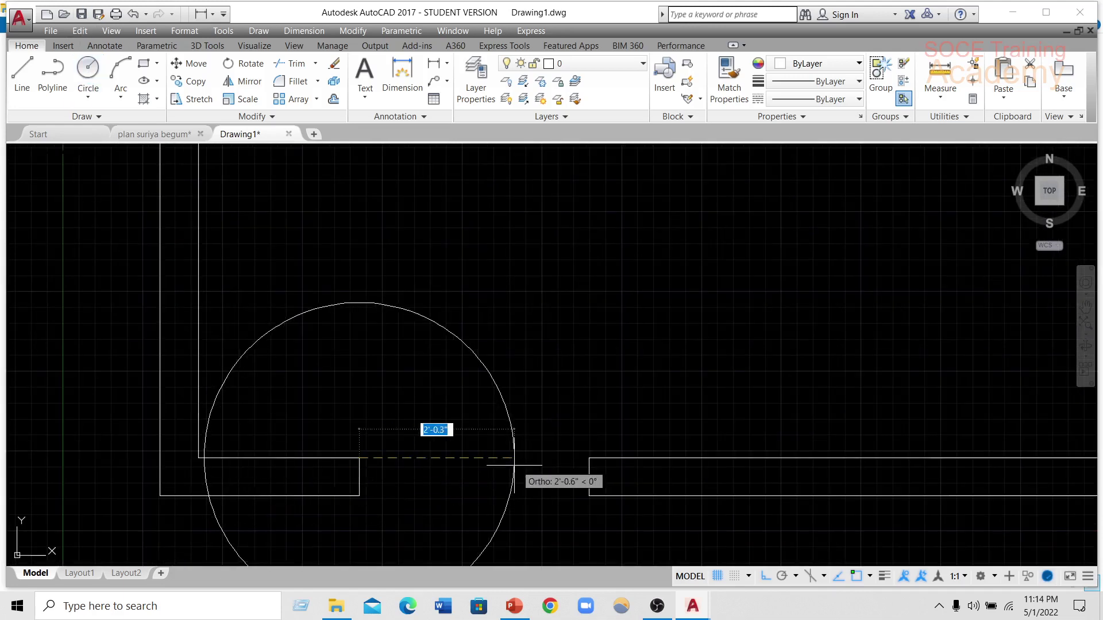
left_click(591, 455)
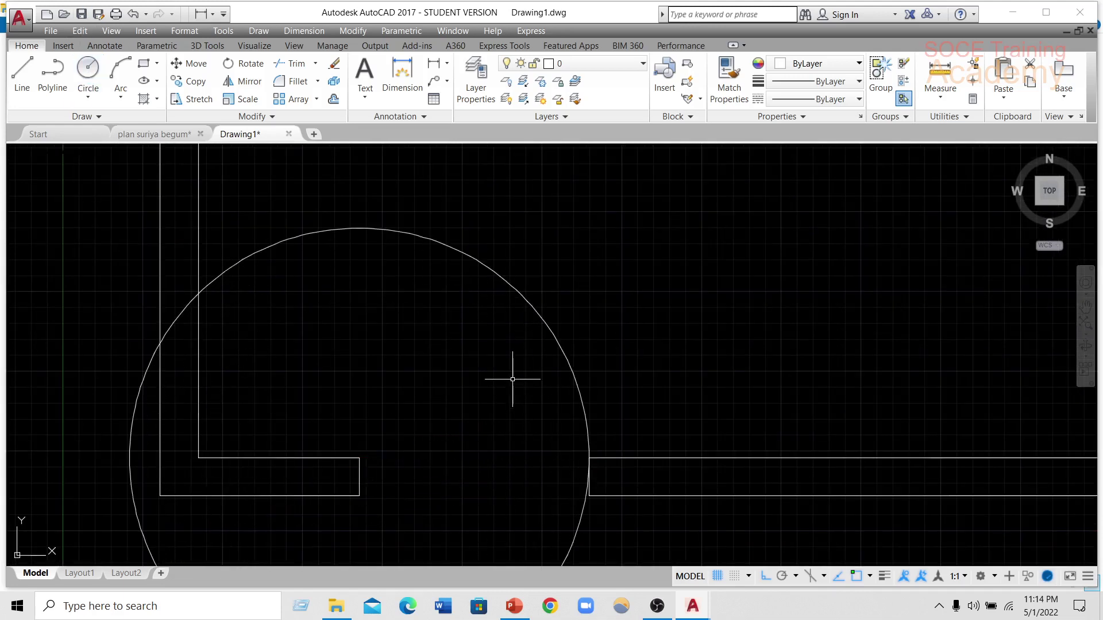
scroll(512, 374, "down", 2)
- Draw a vertical door leaf line and extend it up to the circle
key("l")
key("Return")
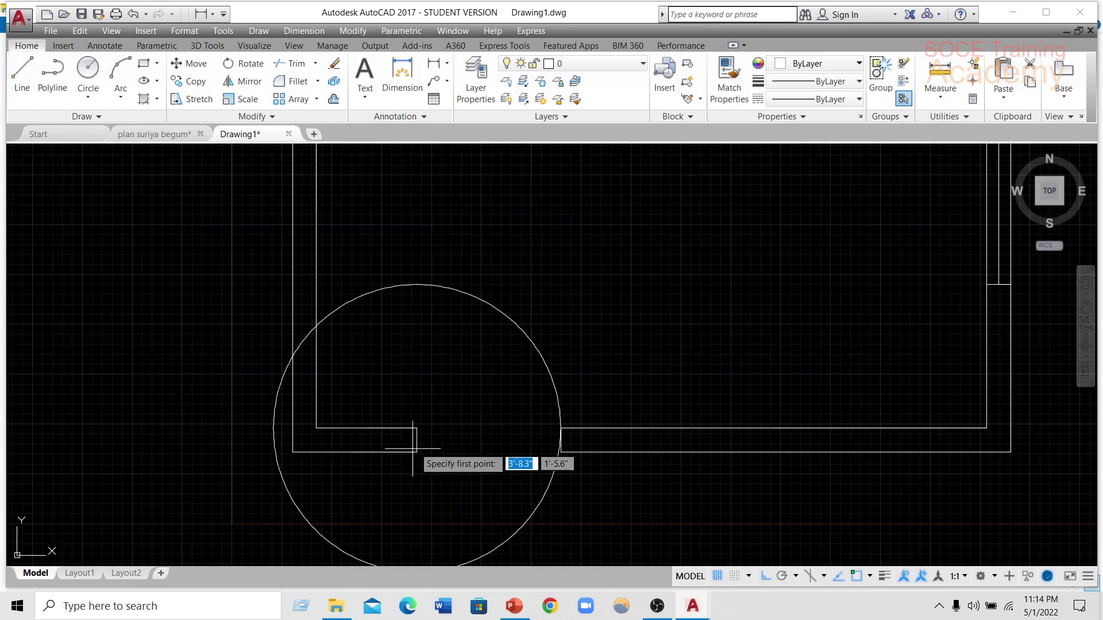
left_click(417, 428)
left_click(412, 365)
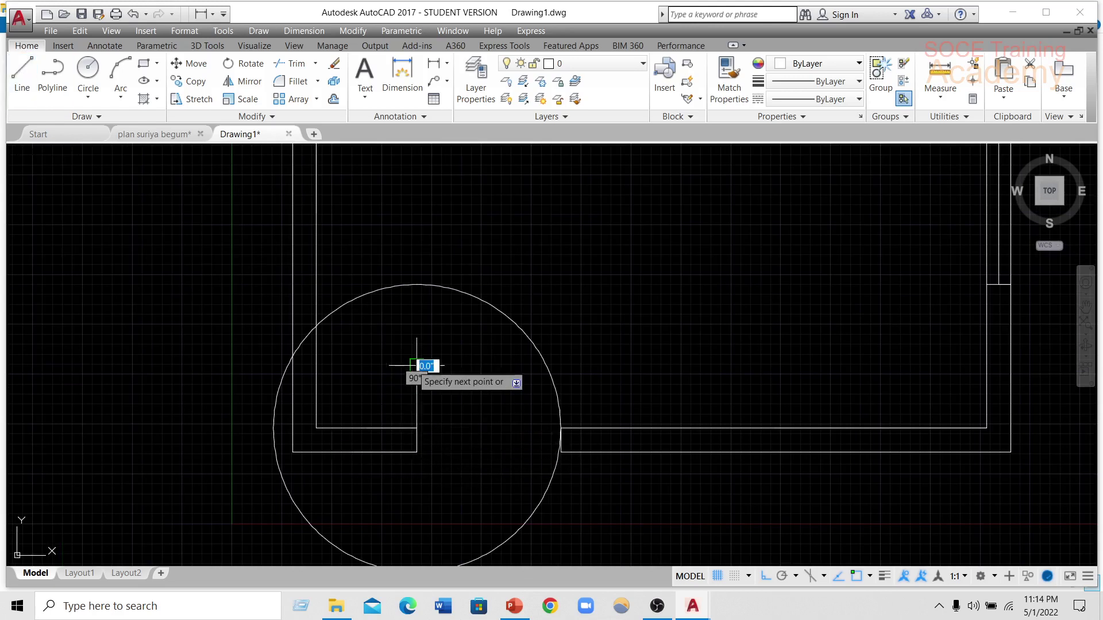
key("Escape")
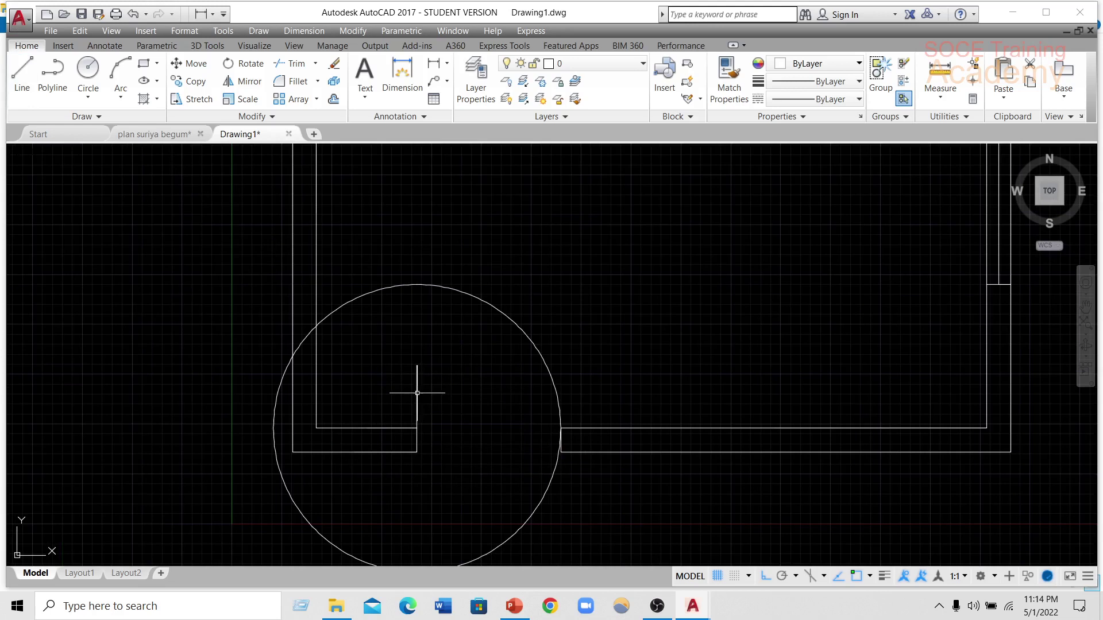
type("e")
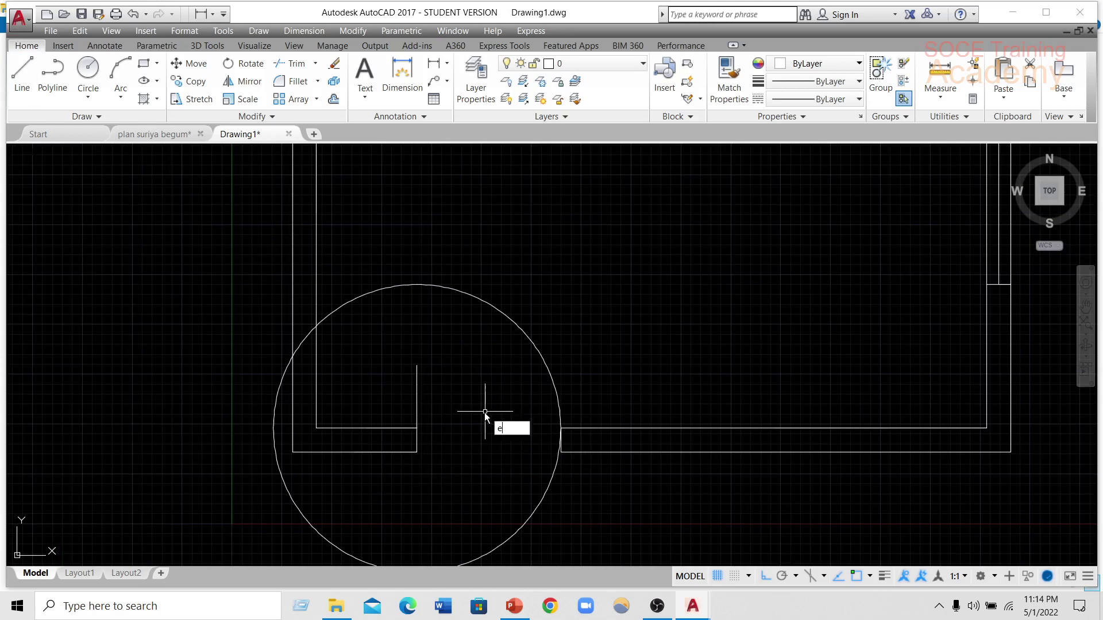
type("x")
key("Return")
key("Return")
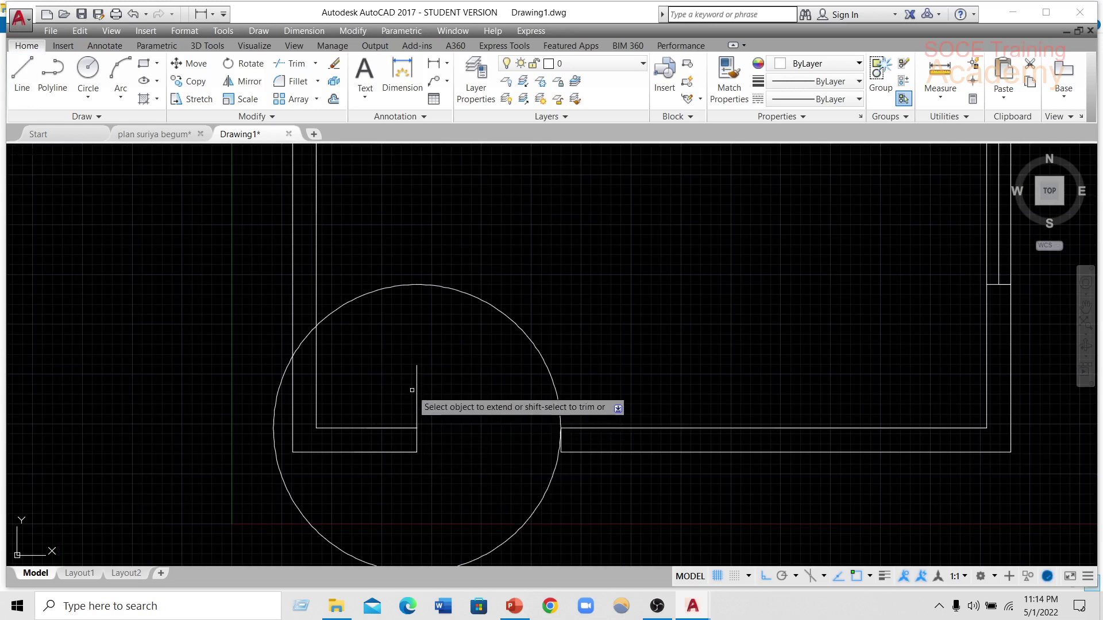
left_click(414, 380)
key("Escape")
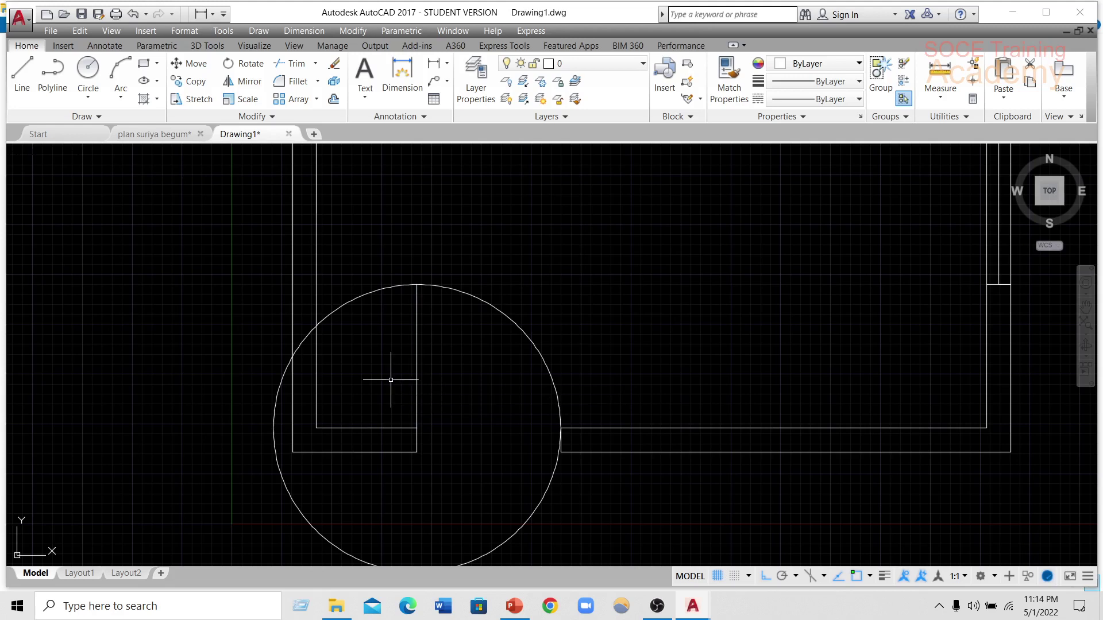
- Trim the circle's extra arcs, leaving a quarter-circle door swing
type("tr")
key("Return")
key("Return")
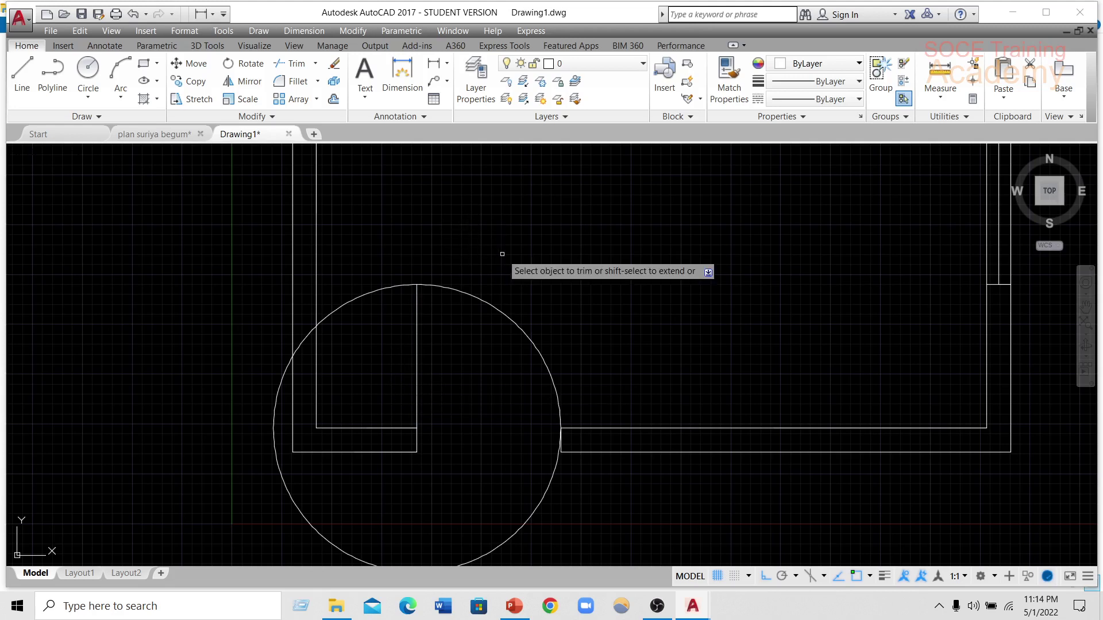
left_click(313, 330)
left_click(280, 382)
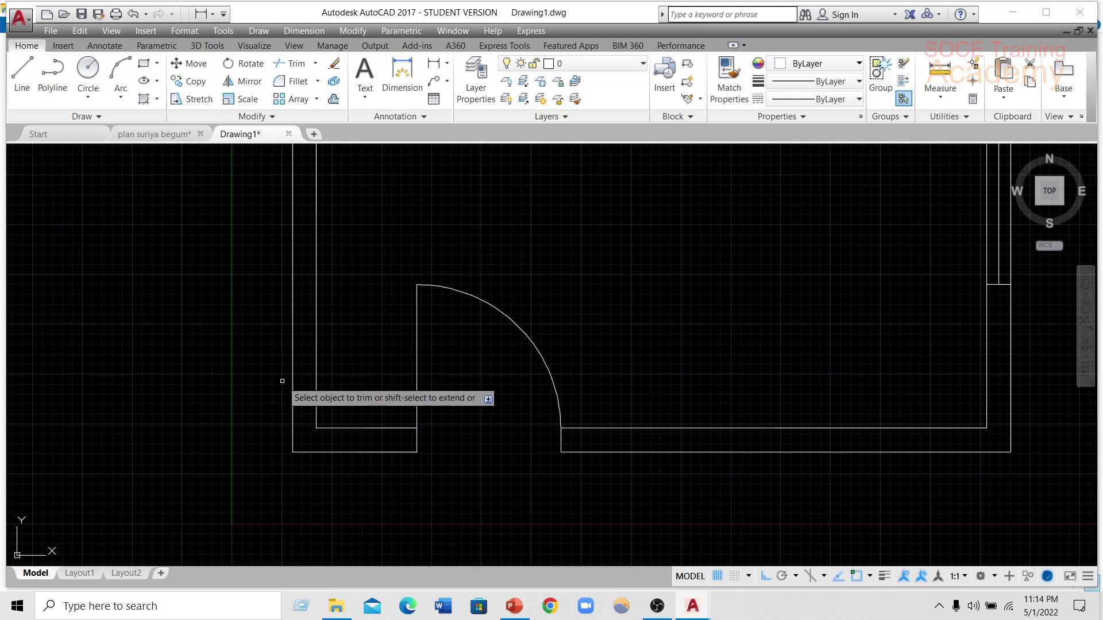
key("Escape")
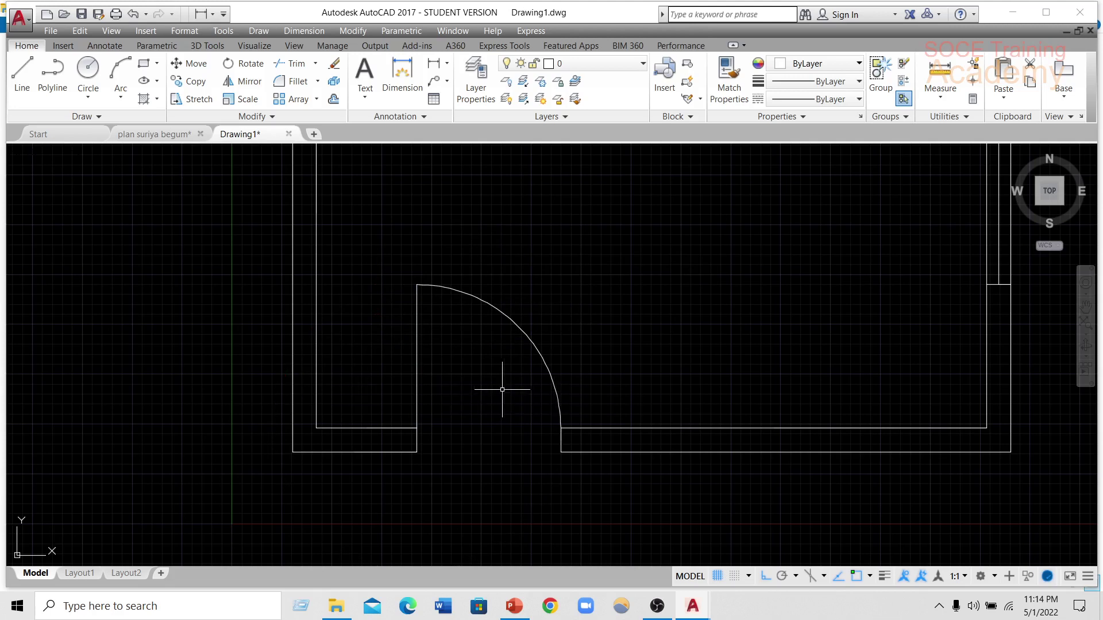
scroll(501, 387, "down", 6)
scroll(504, 380, "up", 4)
- Re-centre the room plan and set the current object colour to red 237,31,36
mouse_move(654, 371)
middle_mouse_down()
mouse_move(605, 372)
mouse_move(591, 357)
middle_mouse_up()
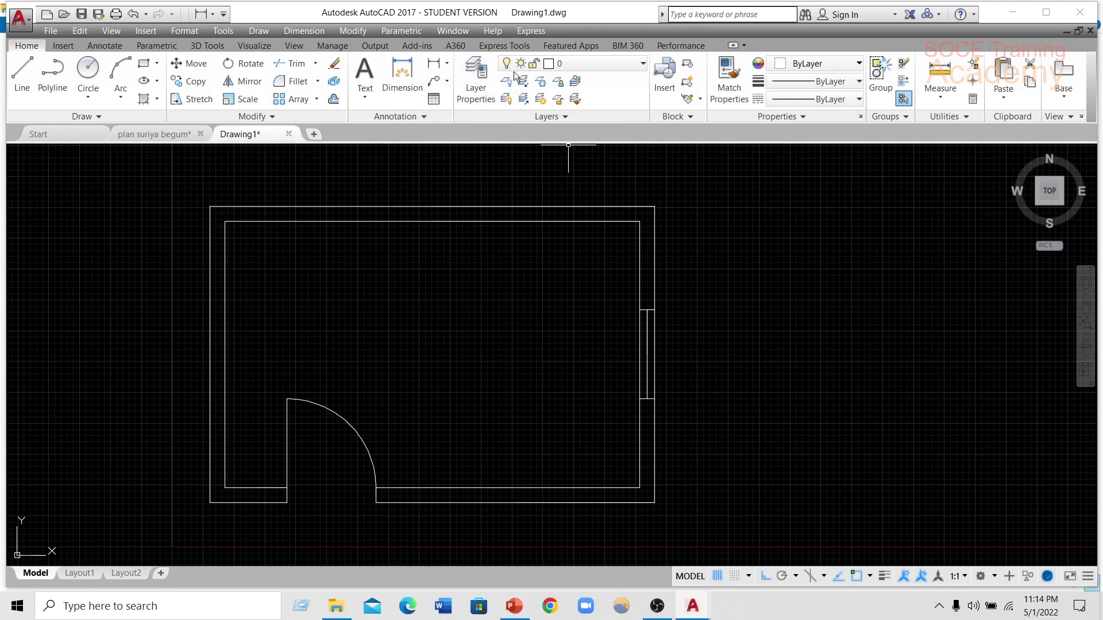
left_click(800, 65)
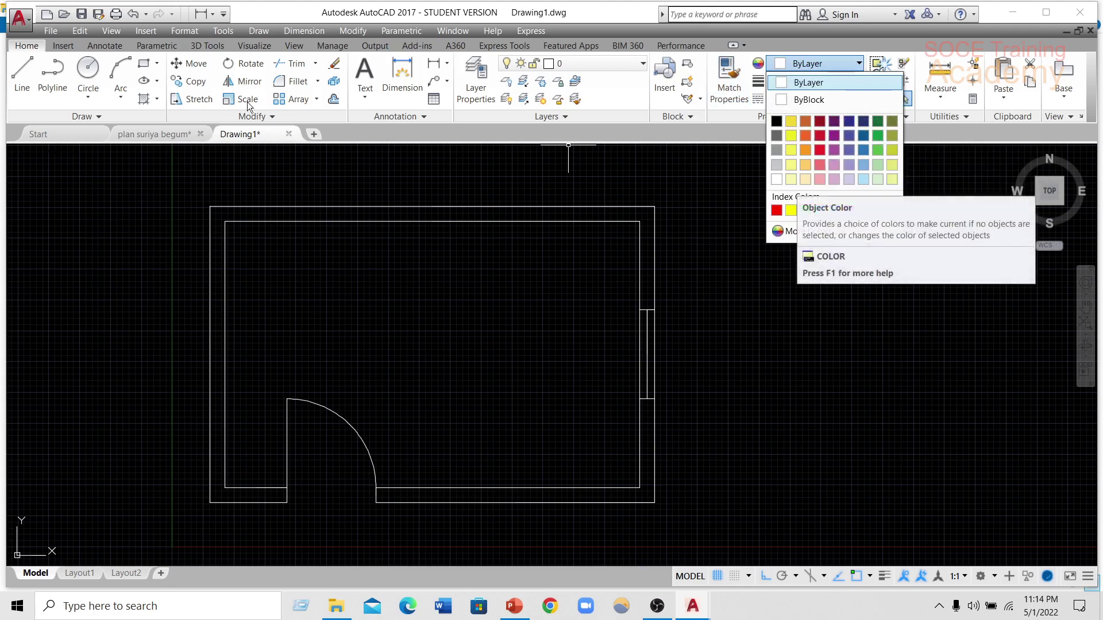
left_click(819, 150)
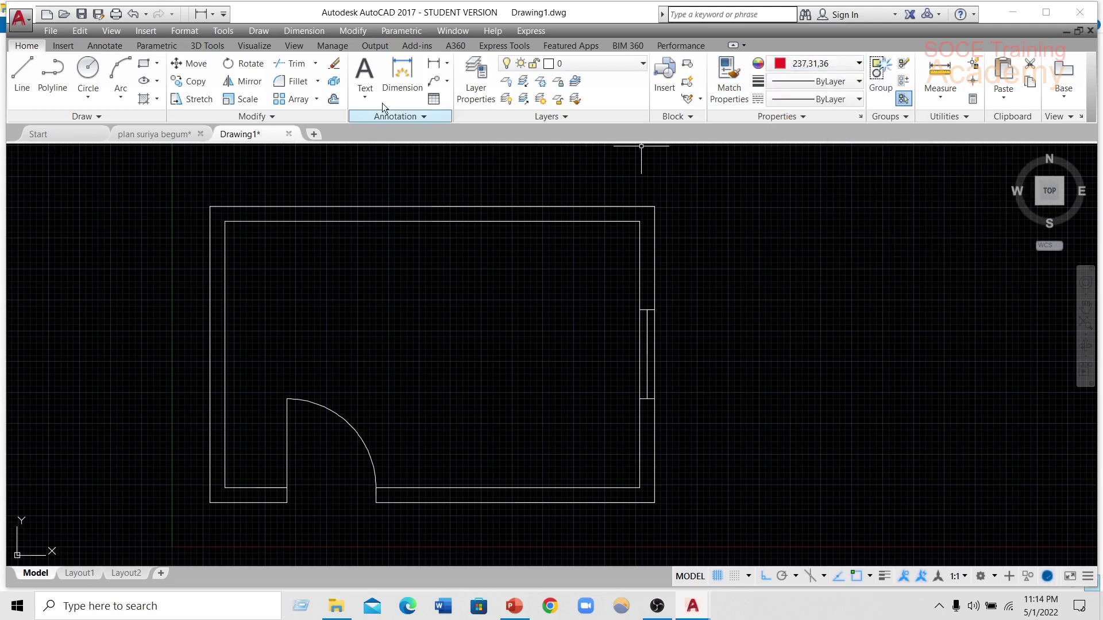
- Draw a red rectangle to the right of the first room
left_click(152, 66)
scroll(367, 264, "down", 3)
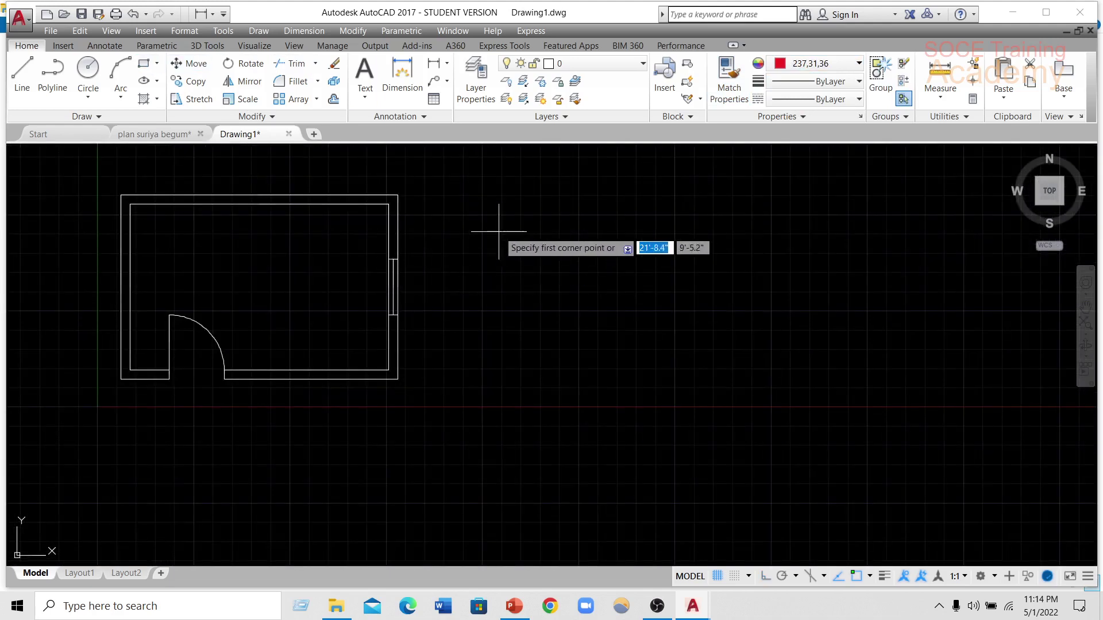
left_click(484, 195)
left_click(752, 395)
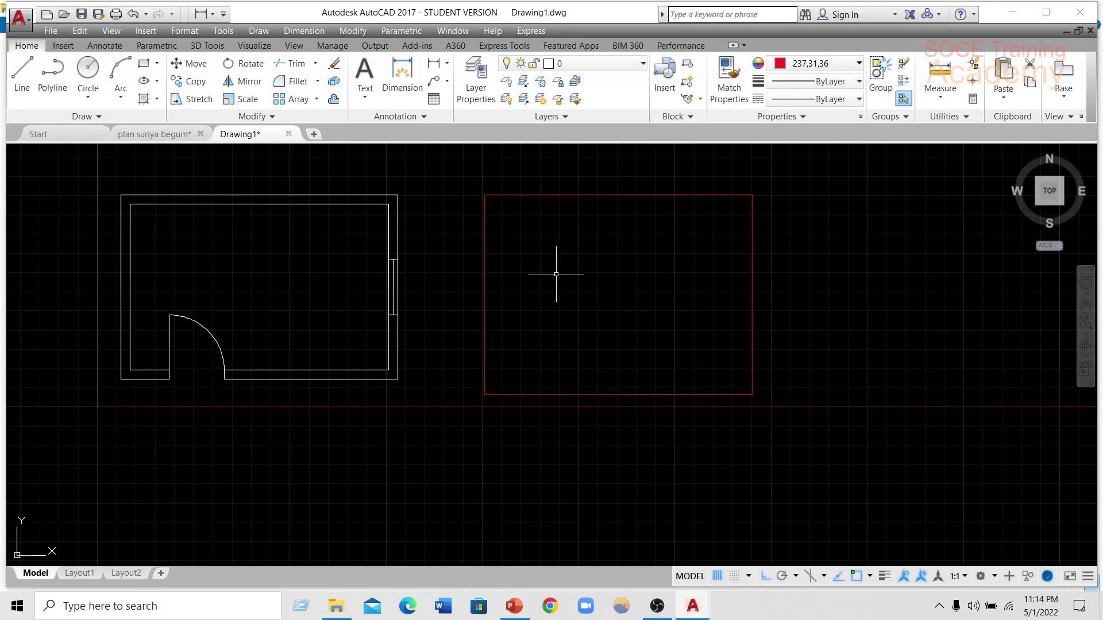
- Offset the red rectangle inward by 6 to form the inner wall line
type("o")
key("Return")
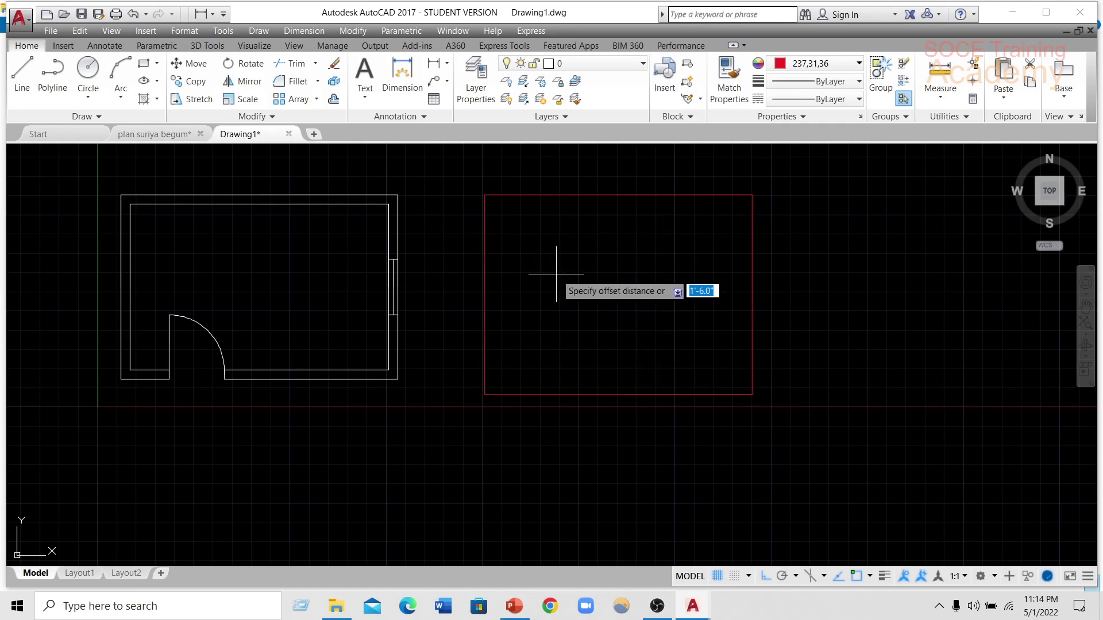
type("6")
key("Return")
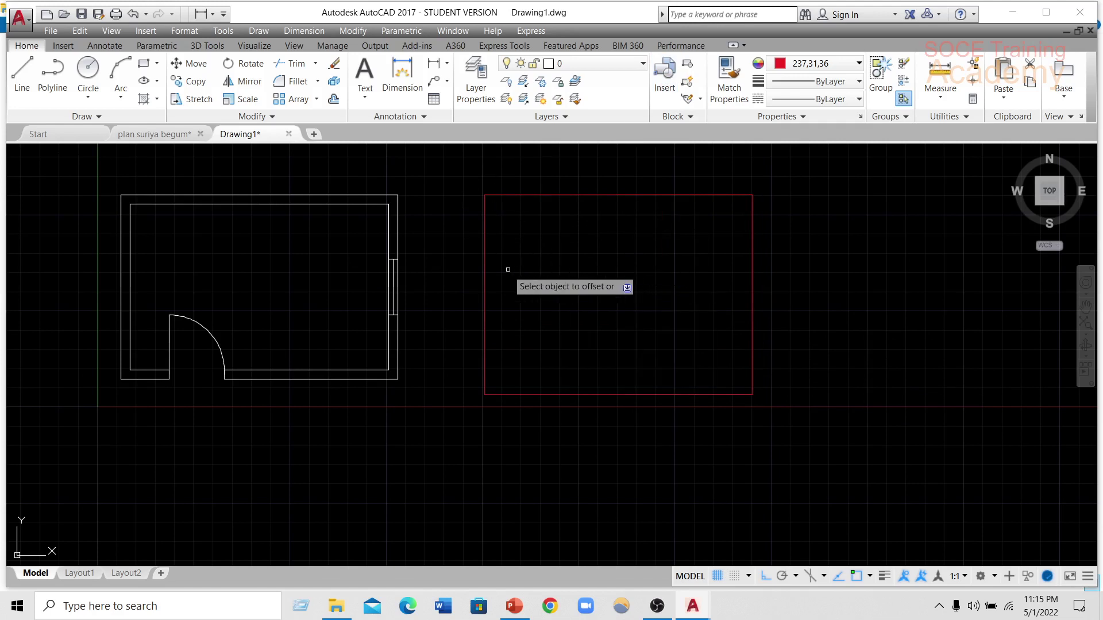
left_click(485, 260)
left_click(555, 264)
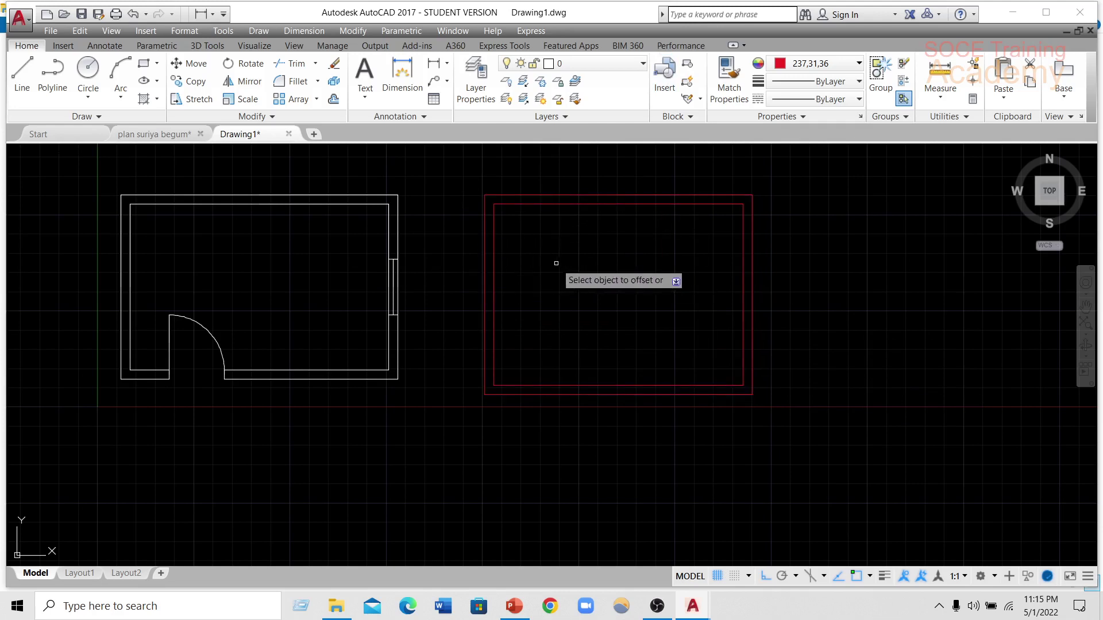
scroll(465, 259, "up", 2)
scroll(477, 256, "down", 2)
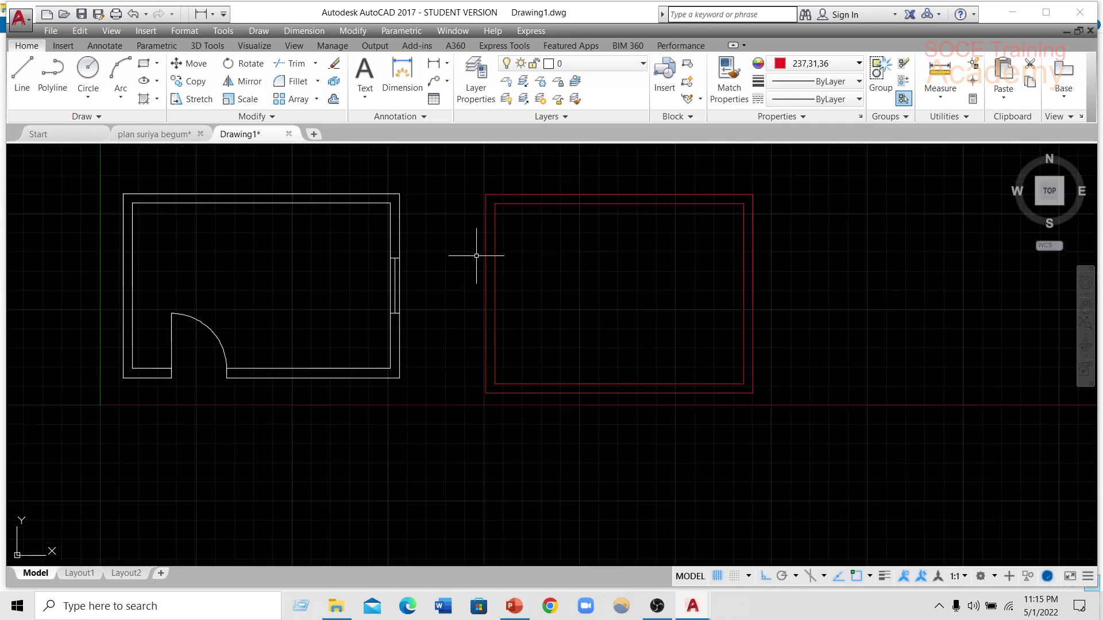
scroll(494, 178, "up", 3)
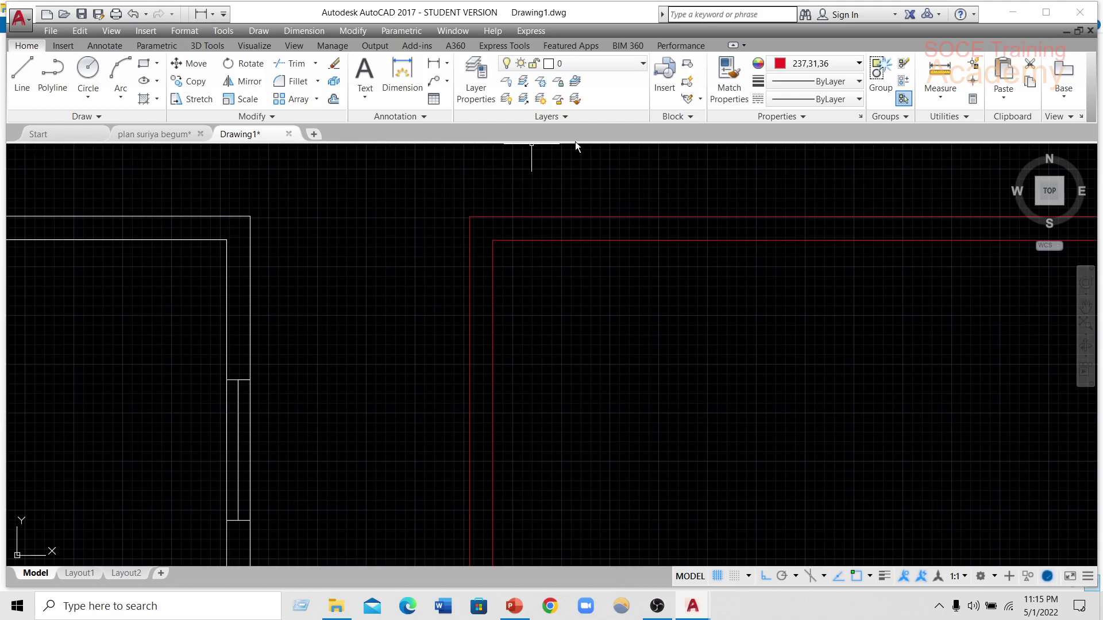
scroll(592, 163, "down", 4)
scroll(580, 167, "up", 2)
scroll(575, 173, "down", 2)
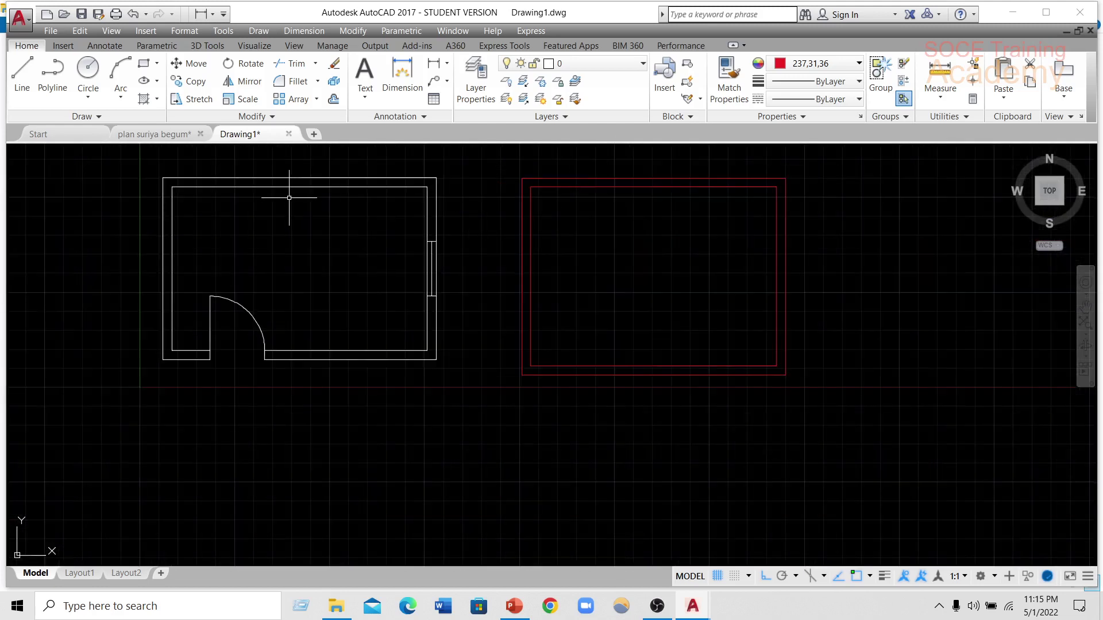
middle_click_drag(290, 191, 301, 239)
scroll(600, 195, "up", 2)
scroll(600, 158, "down", 2)
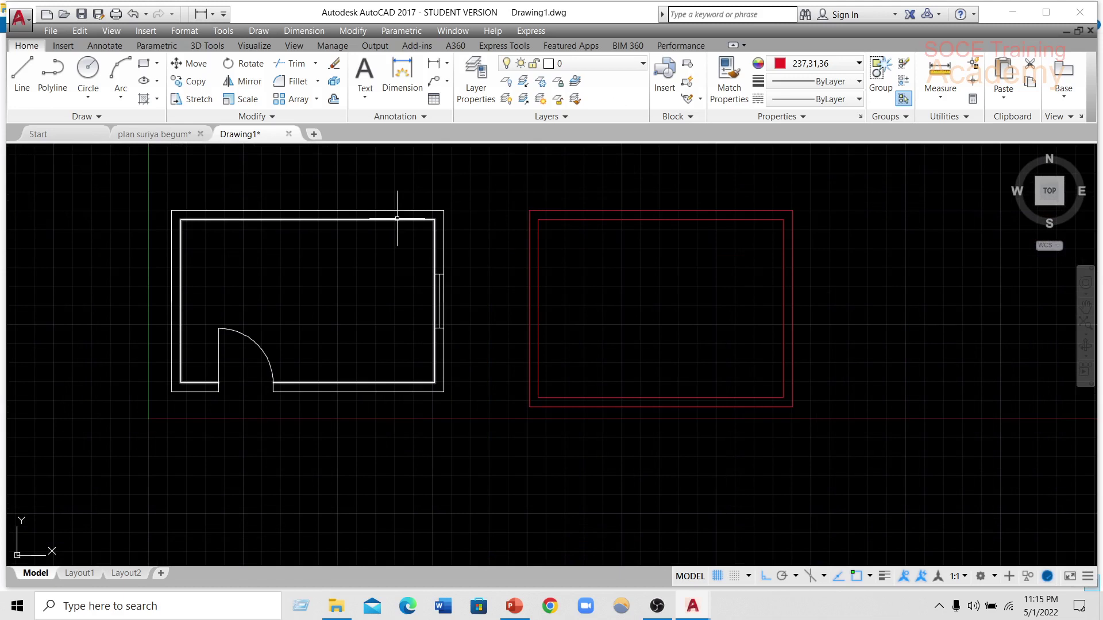
scroll(211, 227, "up", 2)
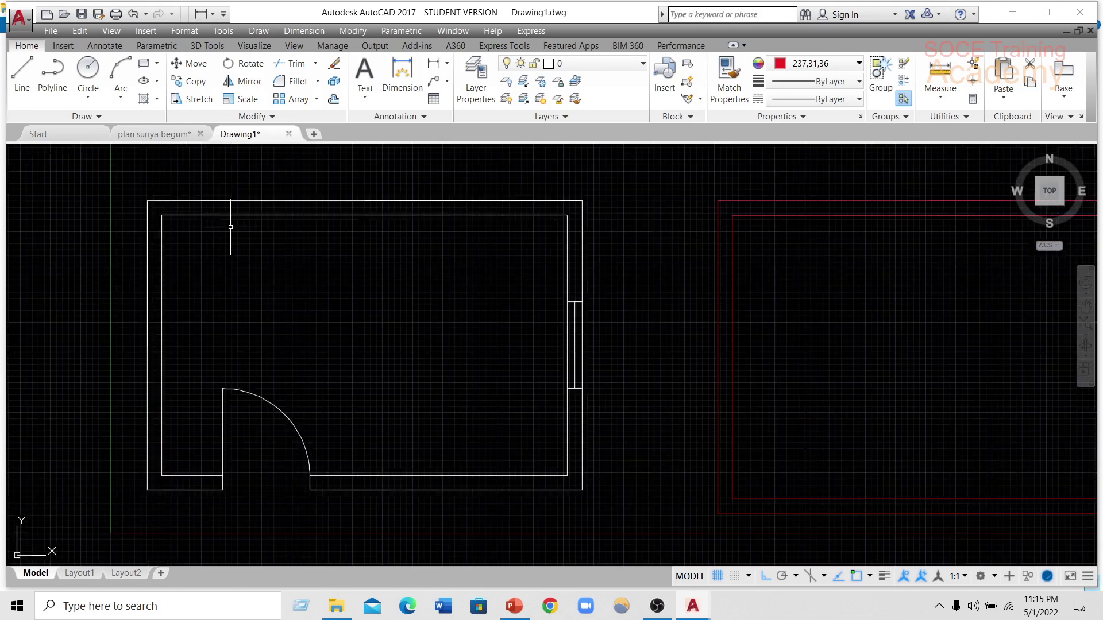
scroll(230, 226, "down", 2)
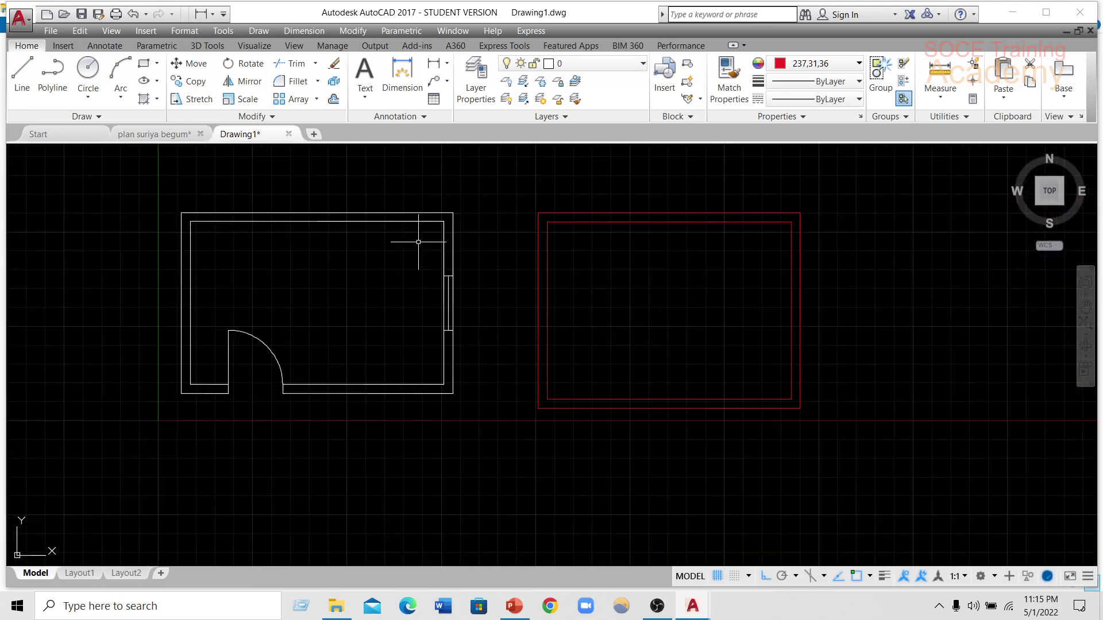
scroll(502, 247, "up", 2)
scroll(502, 247, "down", 2)
scroll(567, 240, "up", 2)
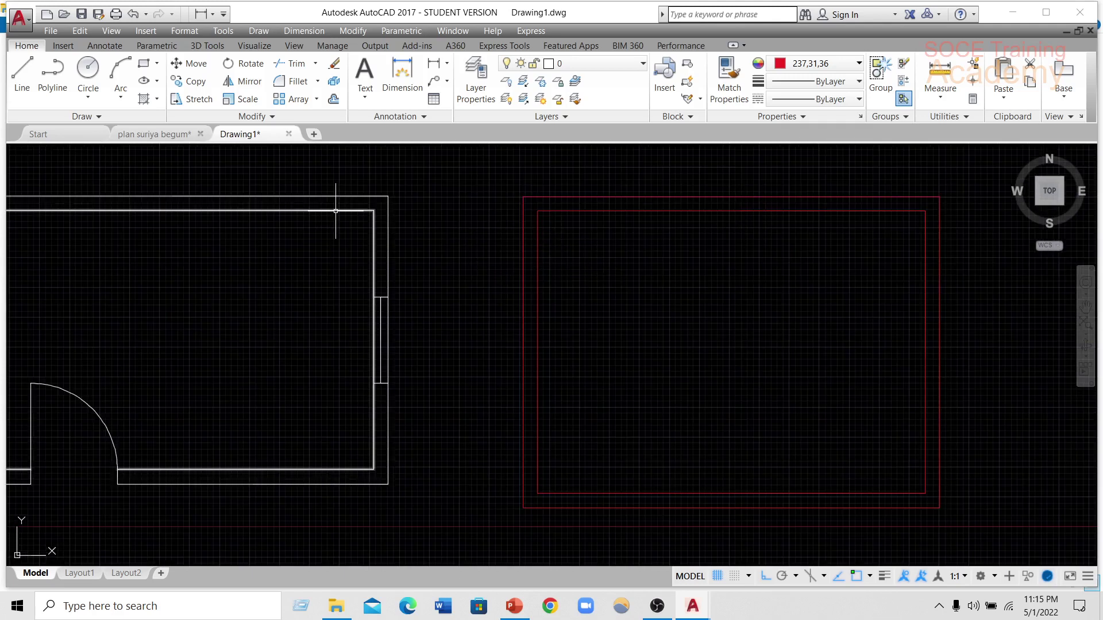
scroll(336, 211, "down", 2)
middle_click_drag(80, 208, 215, 201)
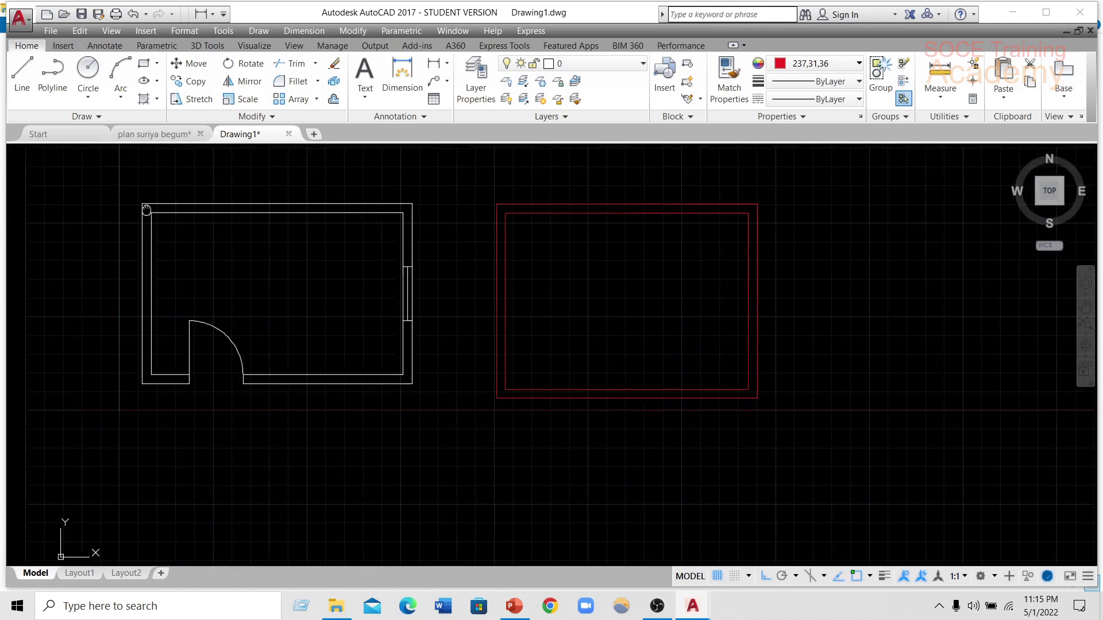
scroll(500, 258, "up", 4)
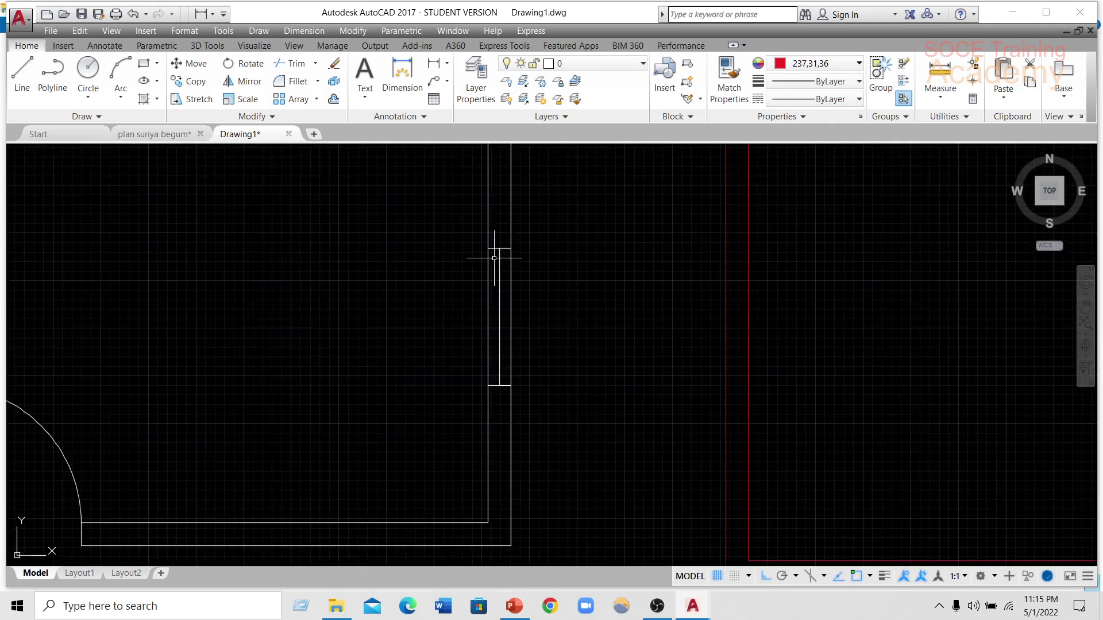
scroll(498, 260, "down", 2)
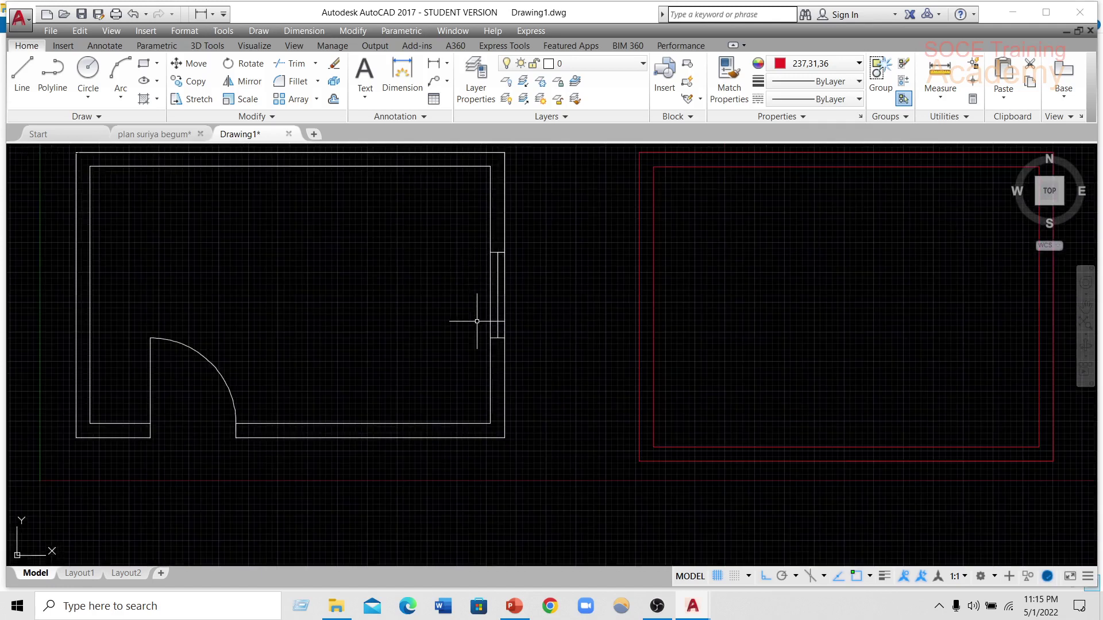
middle_click_drag(545, 295, 370, 344)
scroll(411, 344, "down", 2)
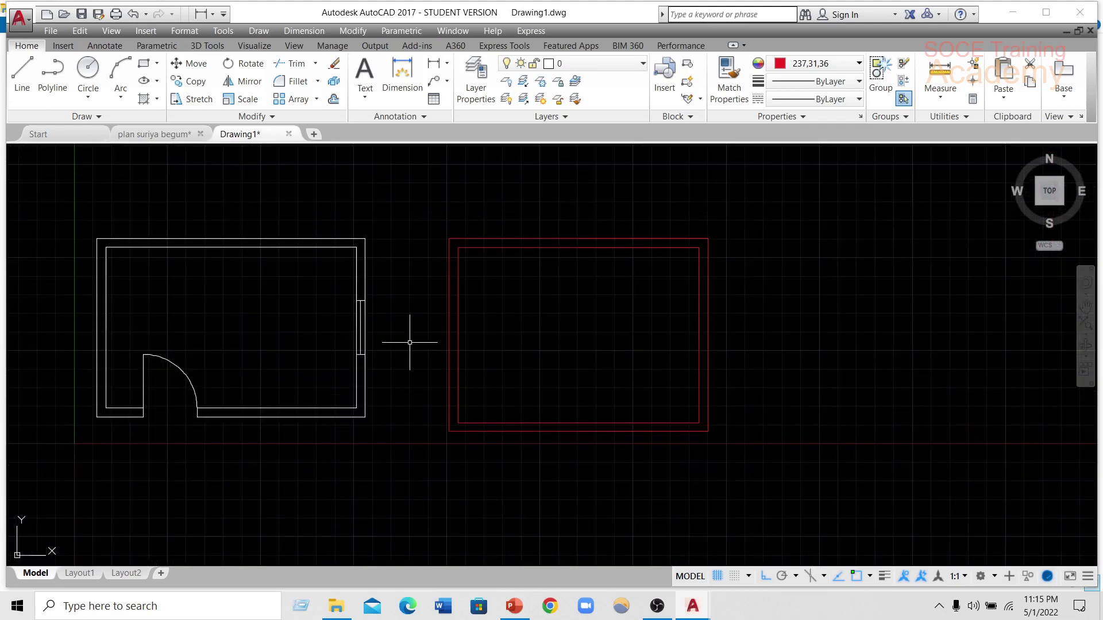
scroll(247, 368, "up", 2)
scroll(542, 296, "down", 2)
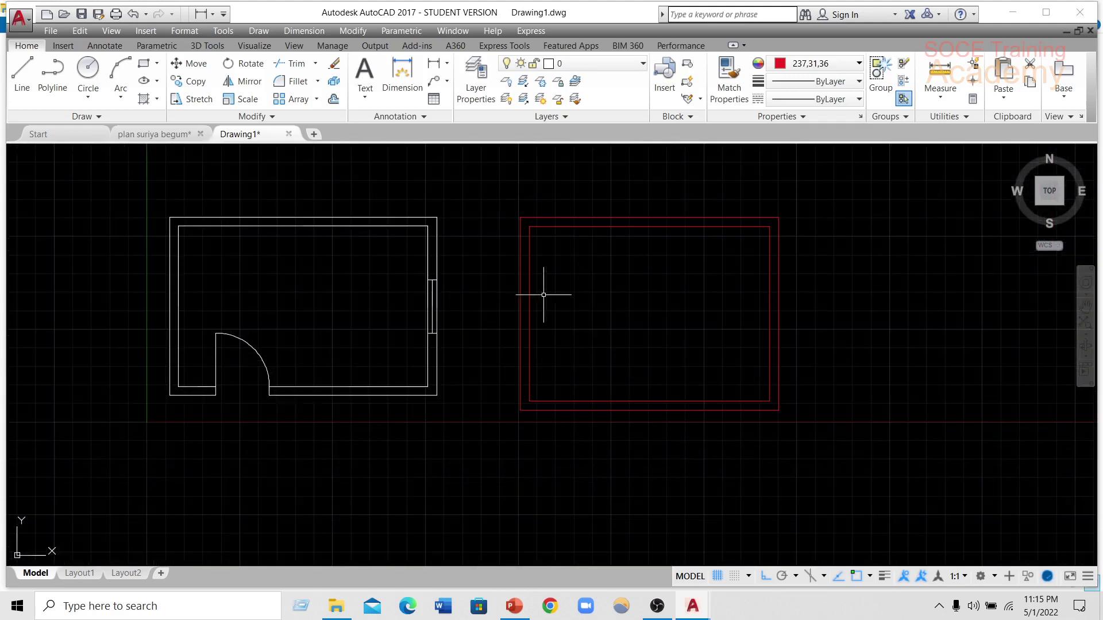
left_click(792, 66)
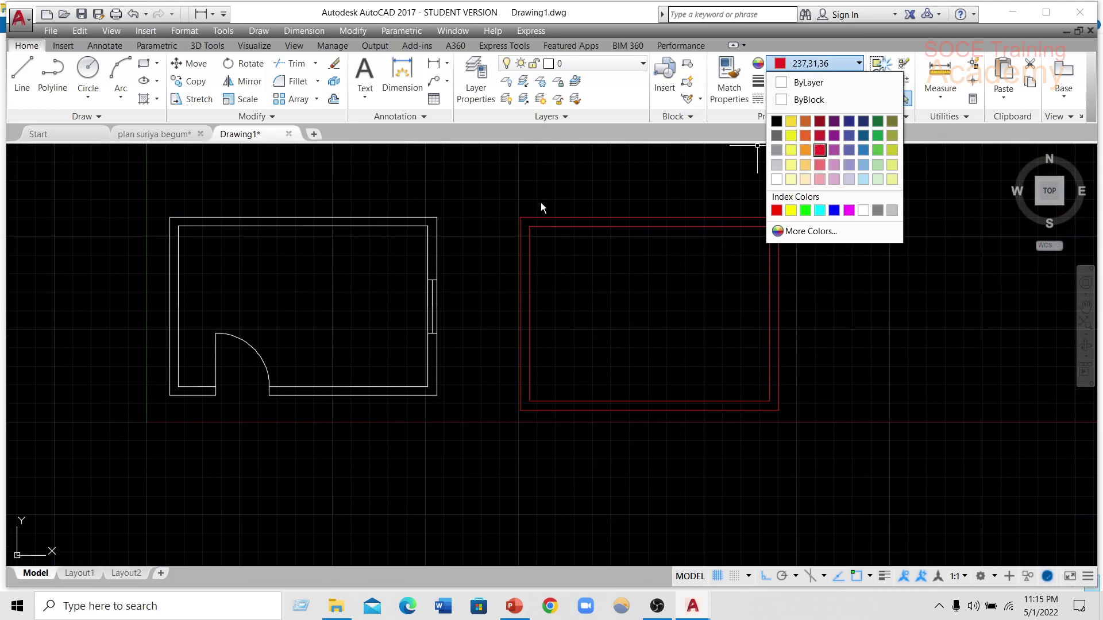
left_click(790, 62)
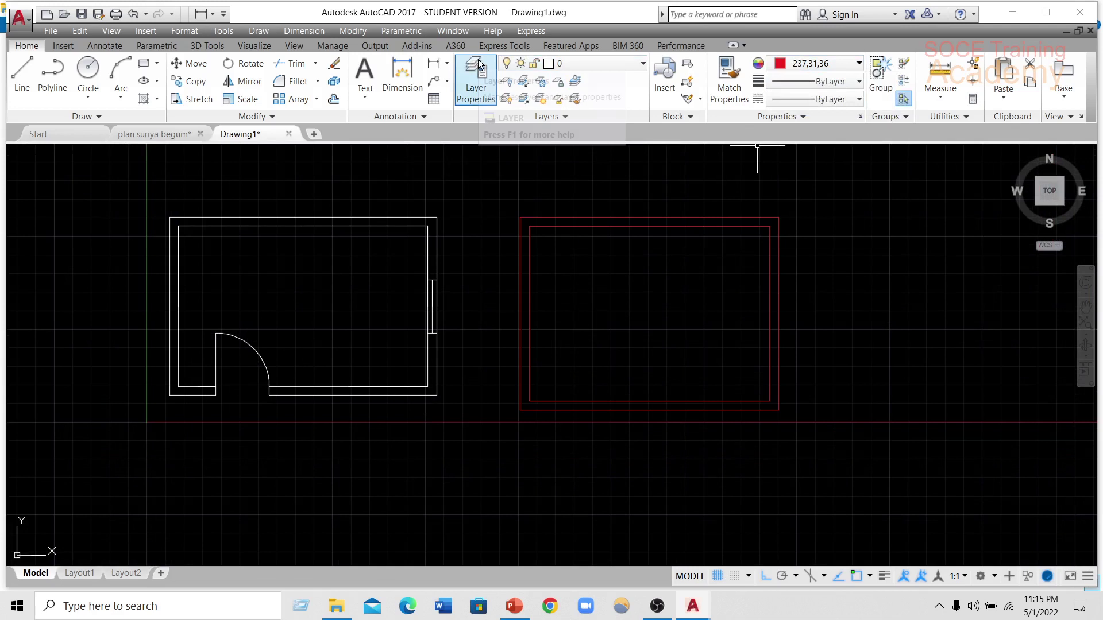
- Create a new layer named wall in the Layer Properties Manager
left_click(471, 89)
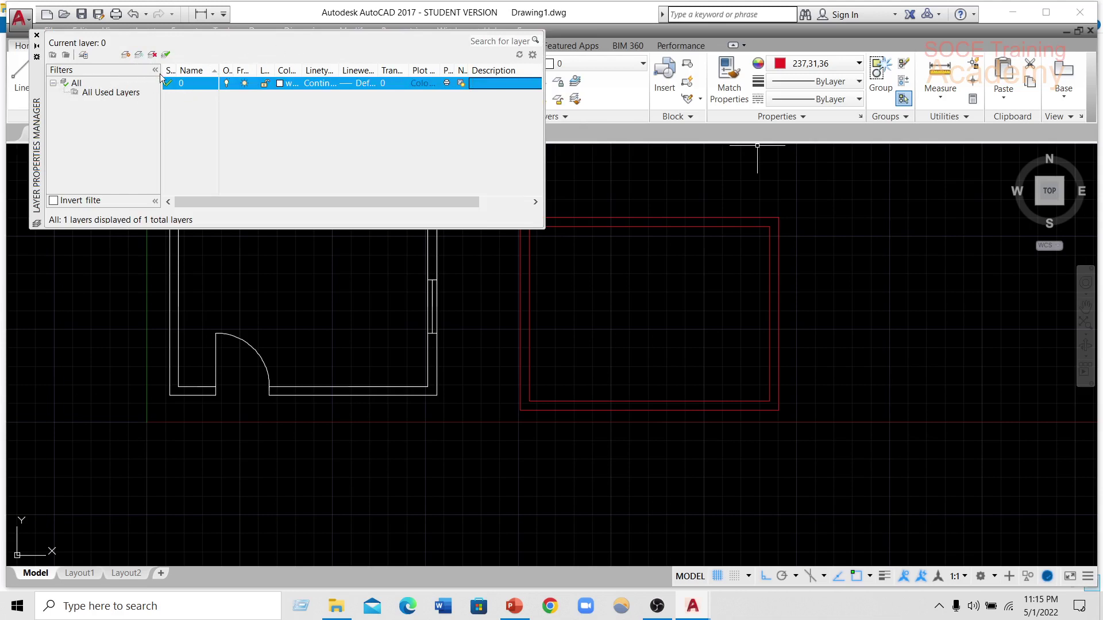
left_click(125, 56)
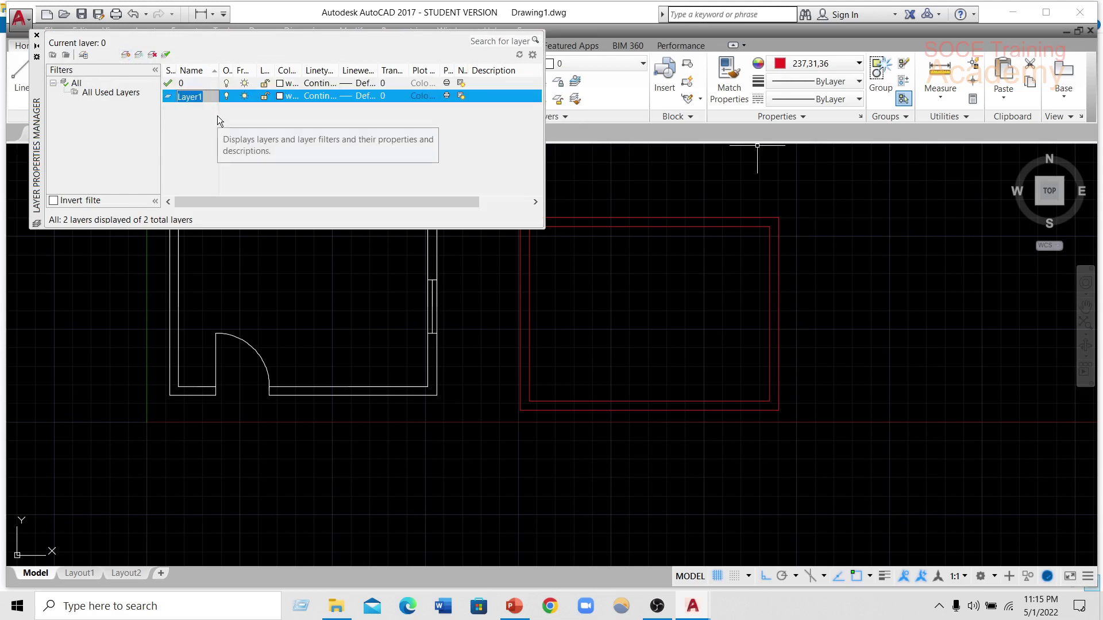
type("wa")
key("Return")
key("Return")
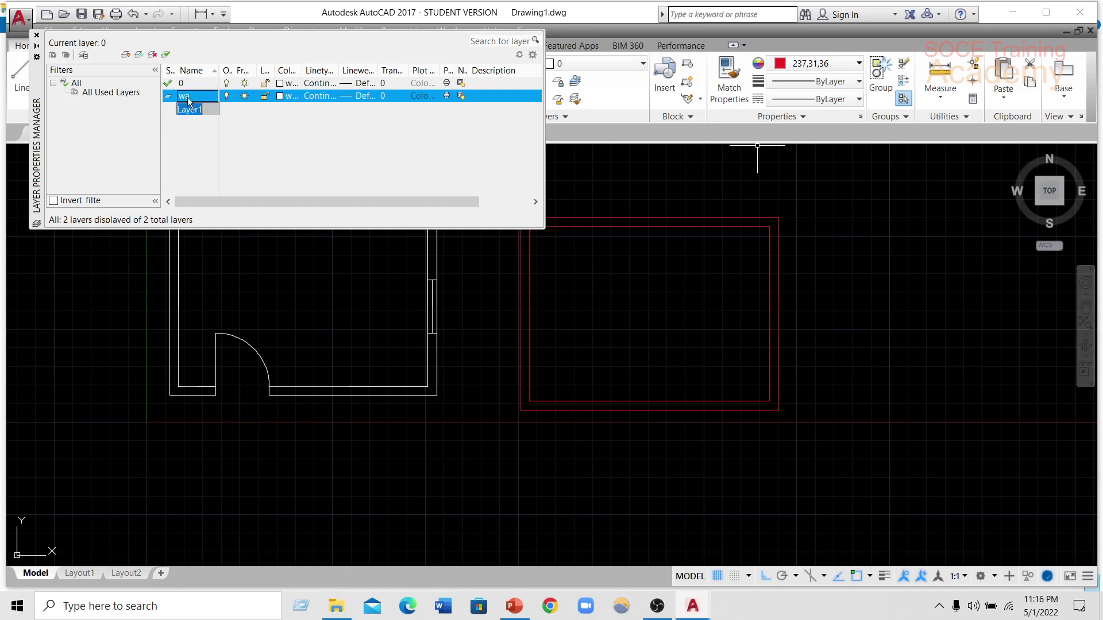
left_click(193, 96)
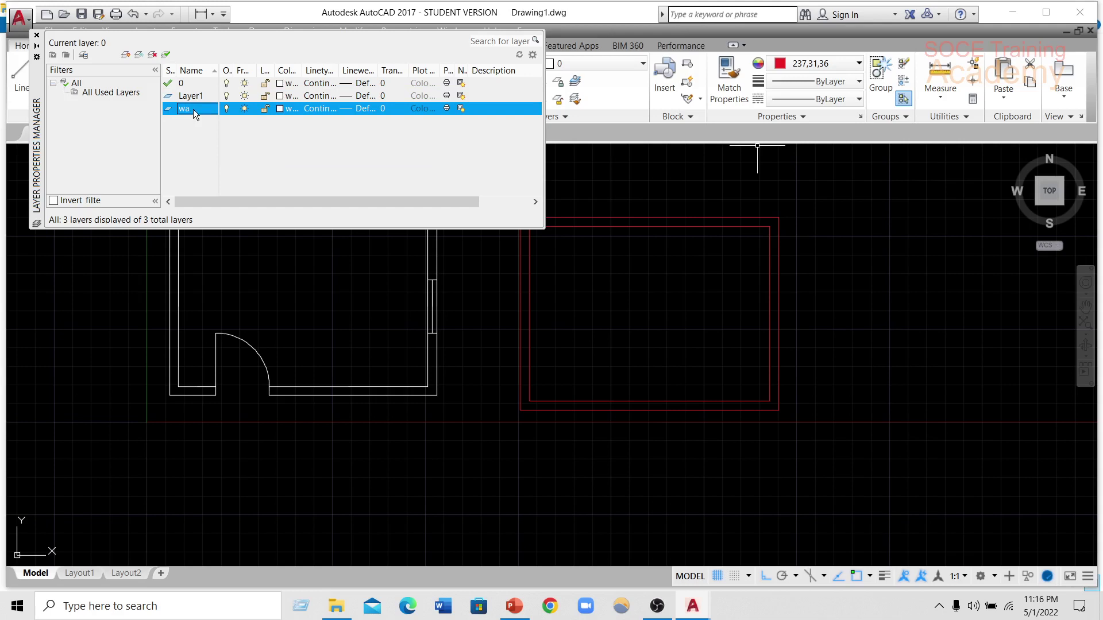
left_click(196, 111)
left_click(207, 97)
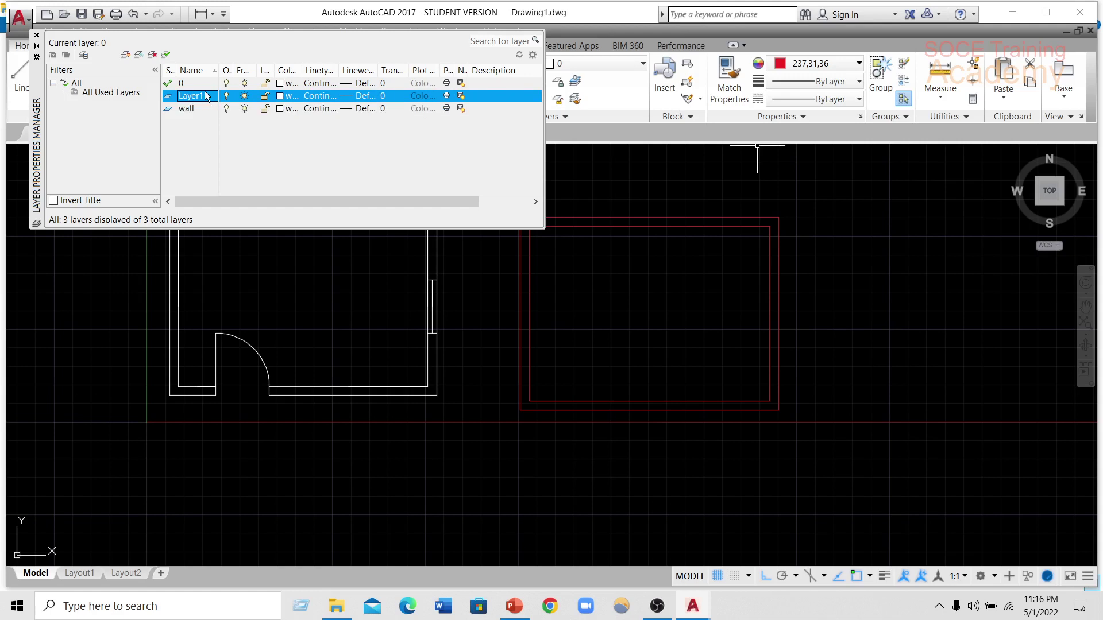
- Add three more layers named win, door and dim
key("Down")
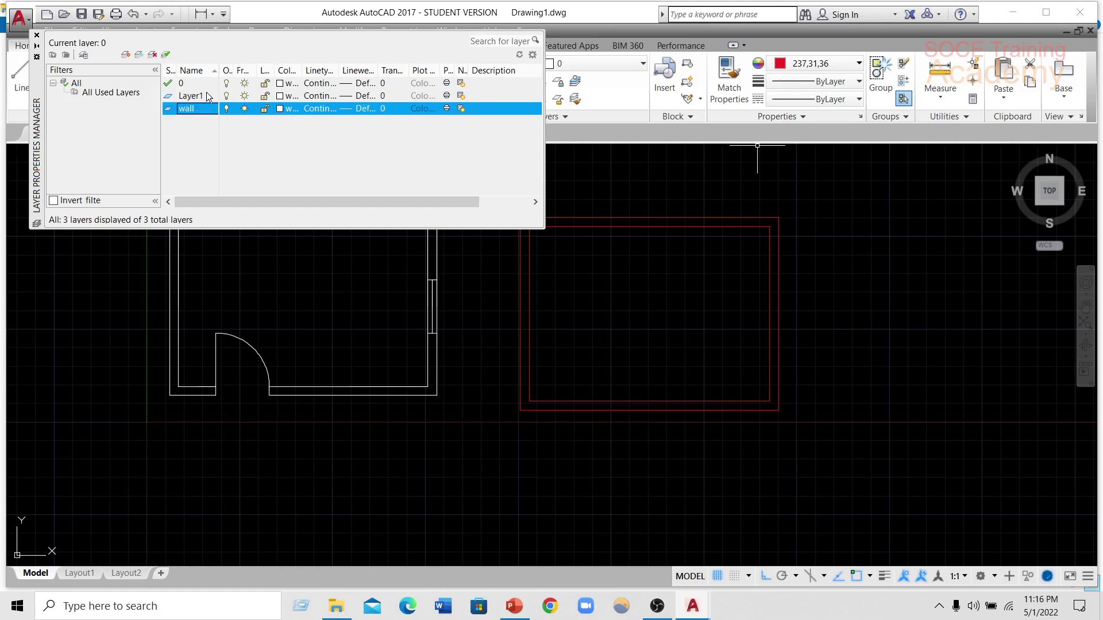
left_click(206, 98)
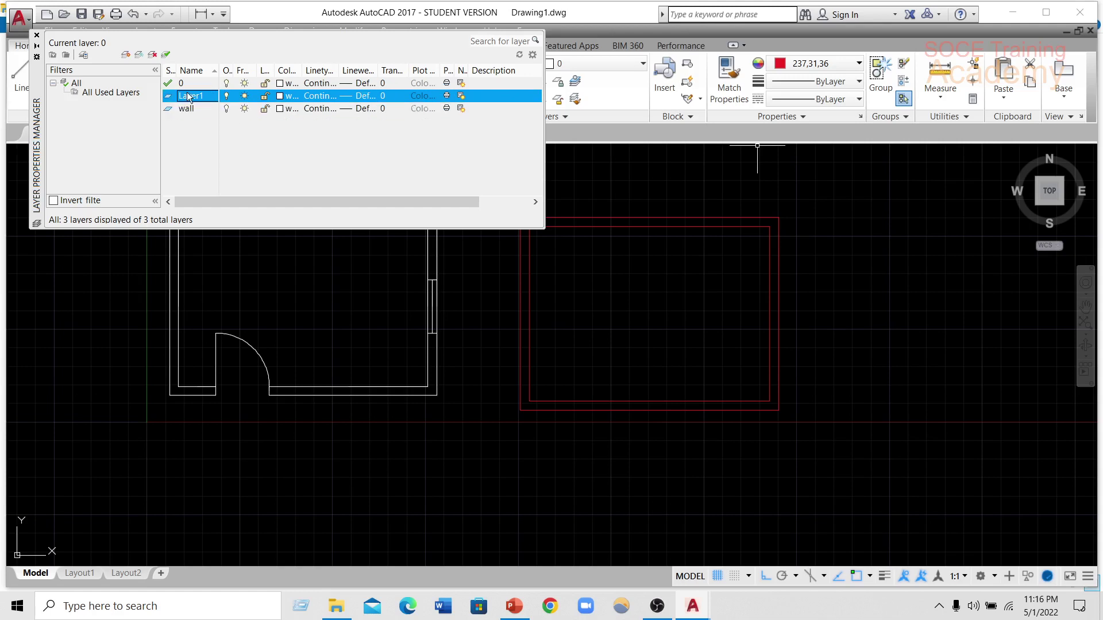
type("win")
left_click(132, 55)
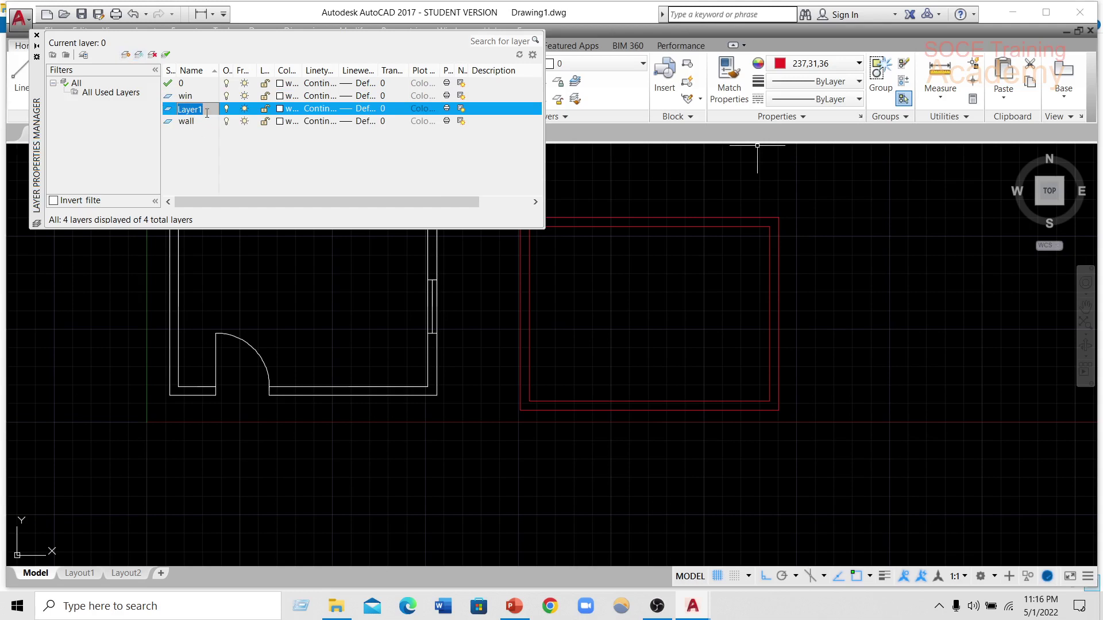
type("door")
key("Return")
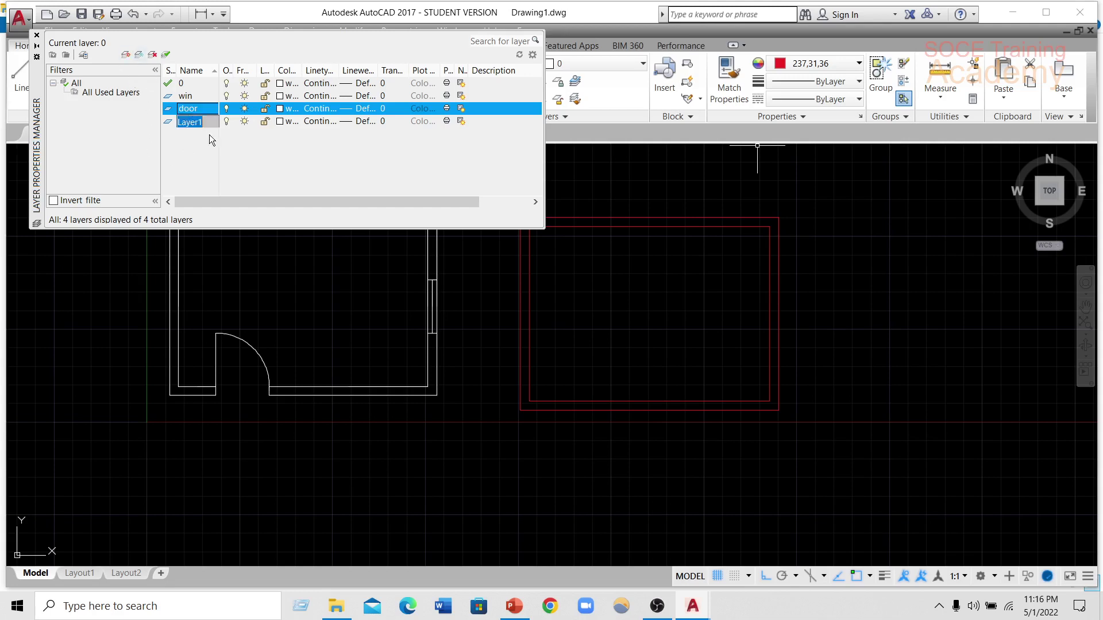
type("dim")
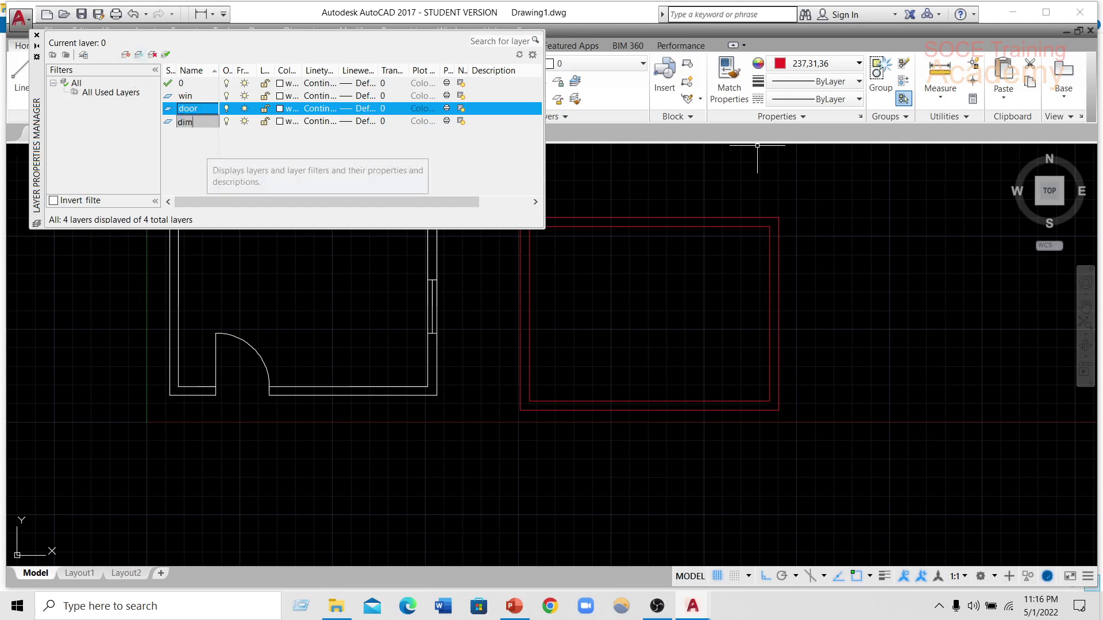
left_click(440, 180)
type("wall")
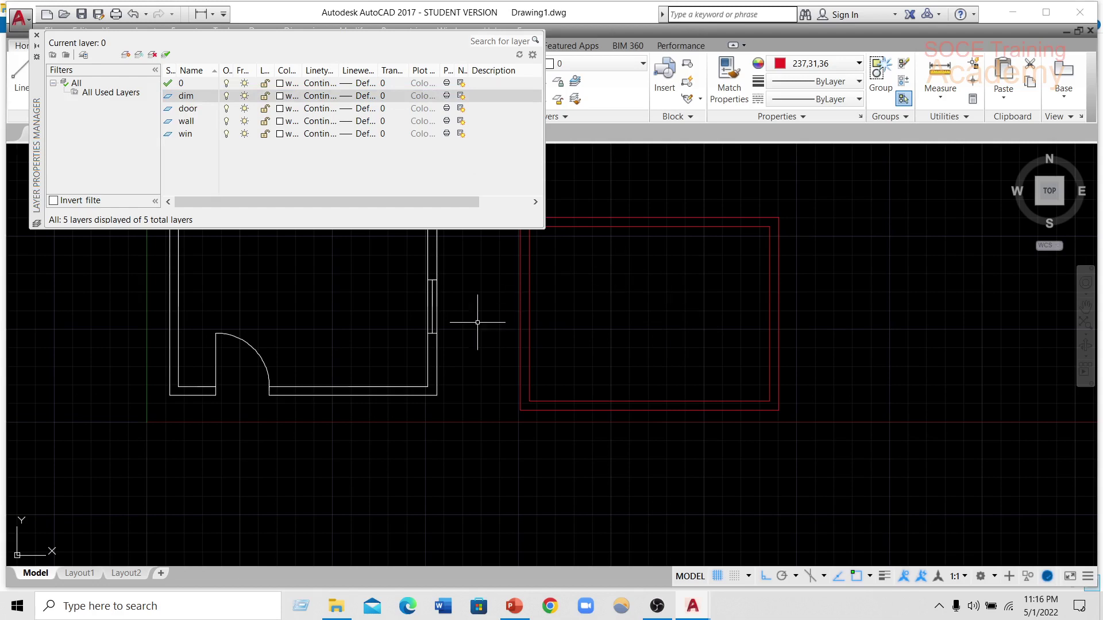
- Colour the wall layer blue and the door layer colour 34
left_click(279, 84)
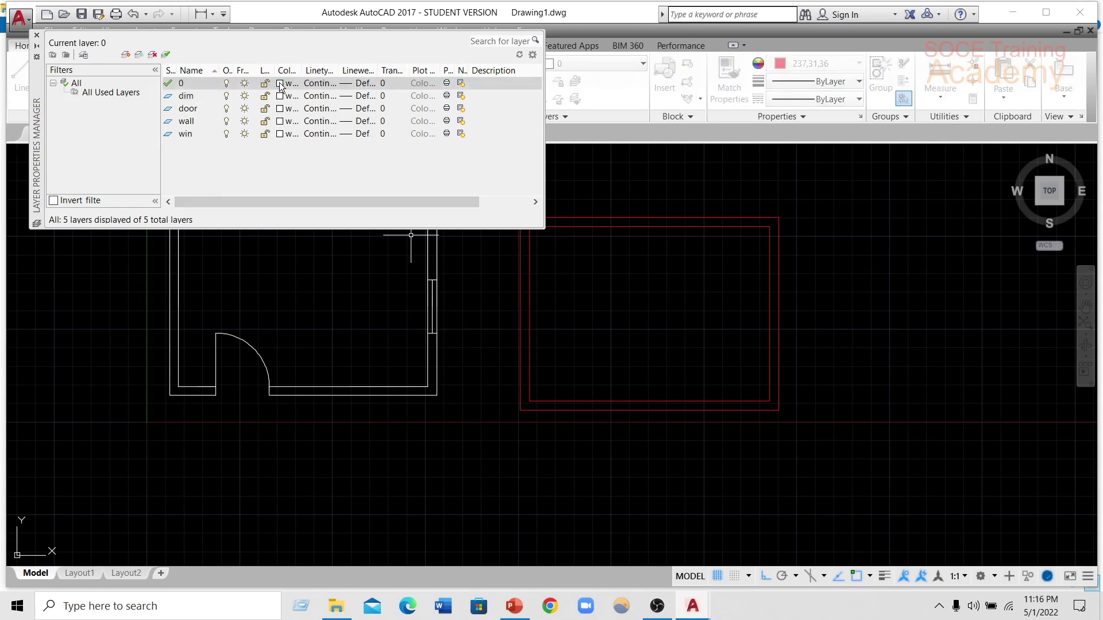
left_click(713, 199)
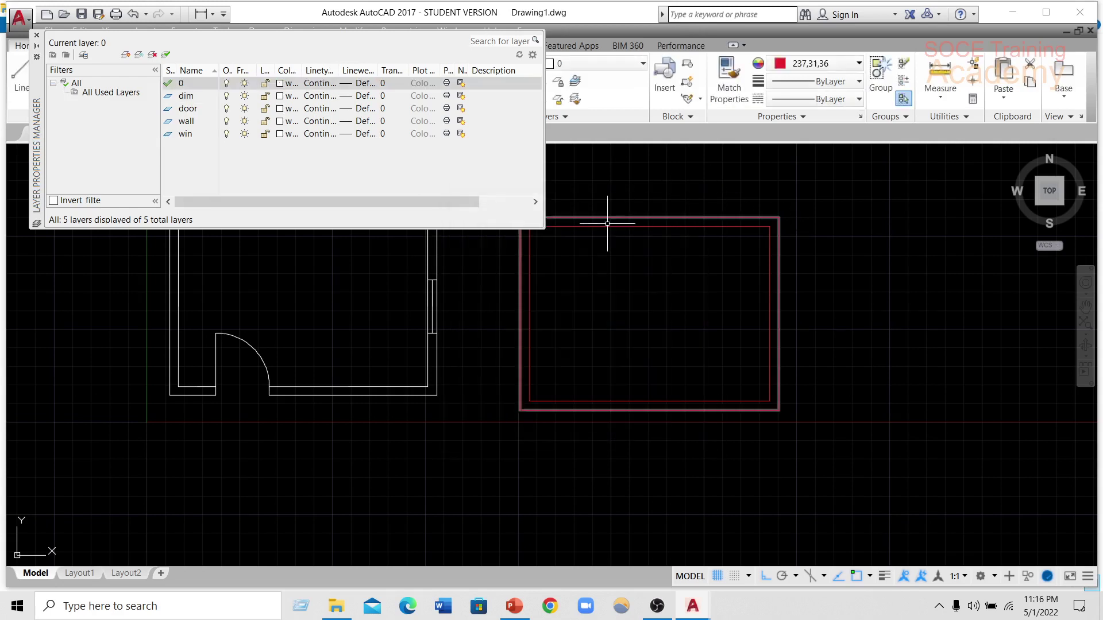
left_click(279, 138)
left_click(279, 133)
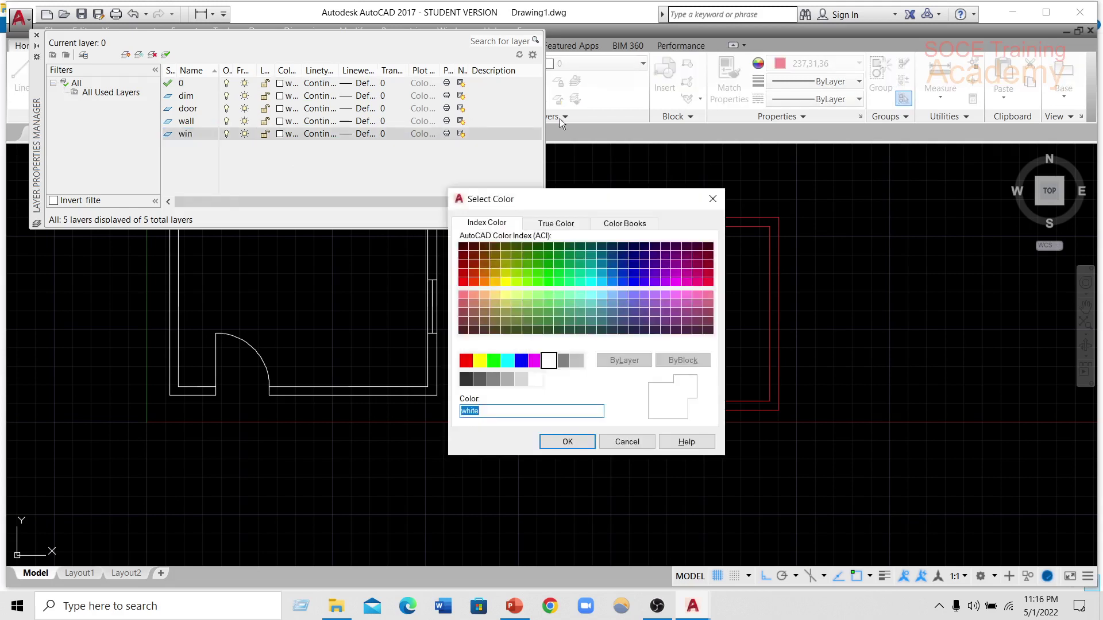
left_click(711, 199)
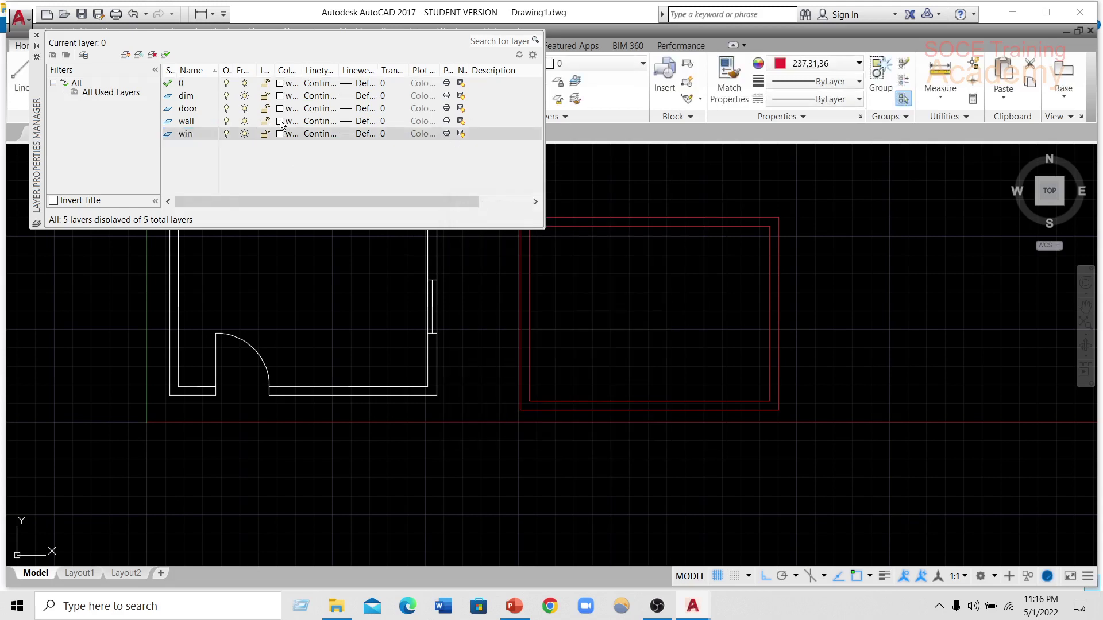
left_click(281, 122)
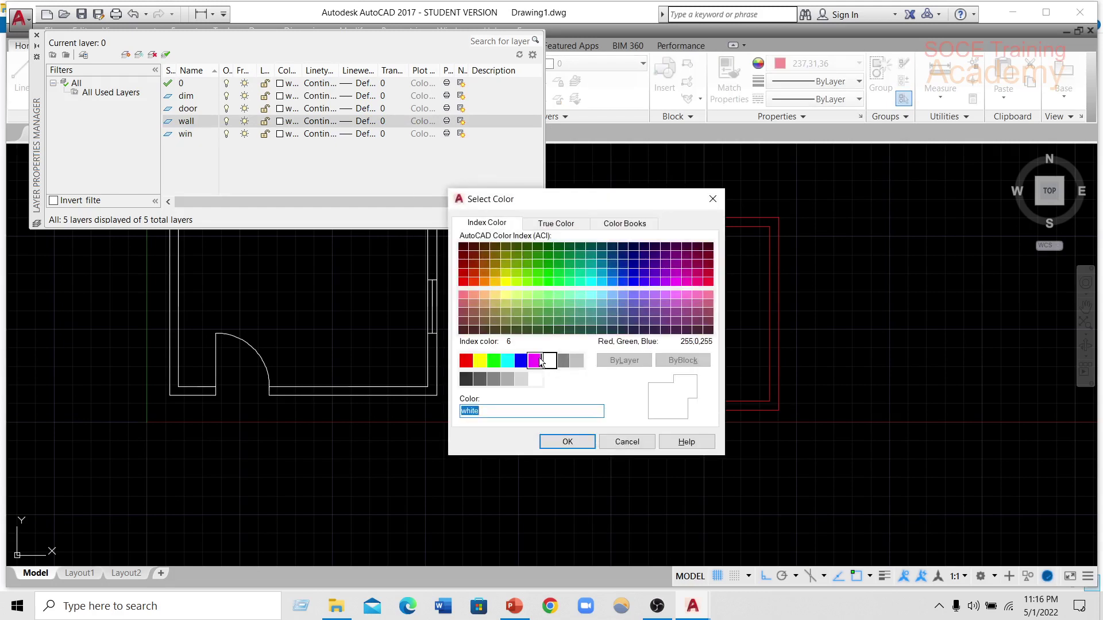
left_click(521, 360)
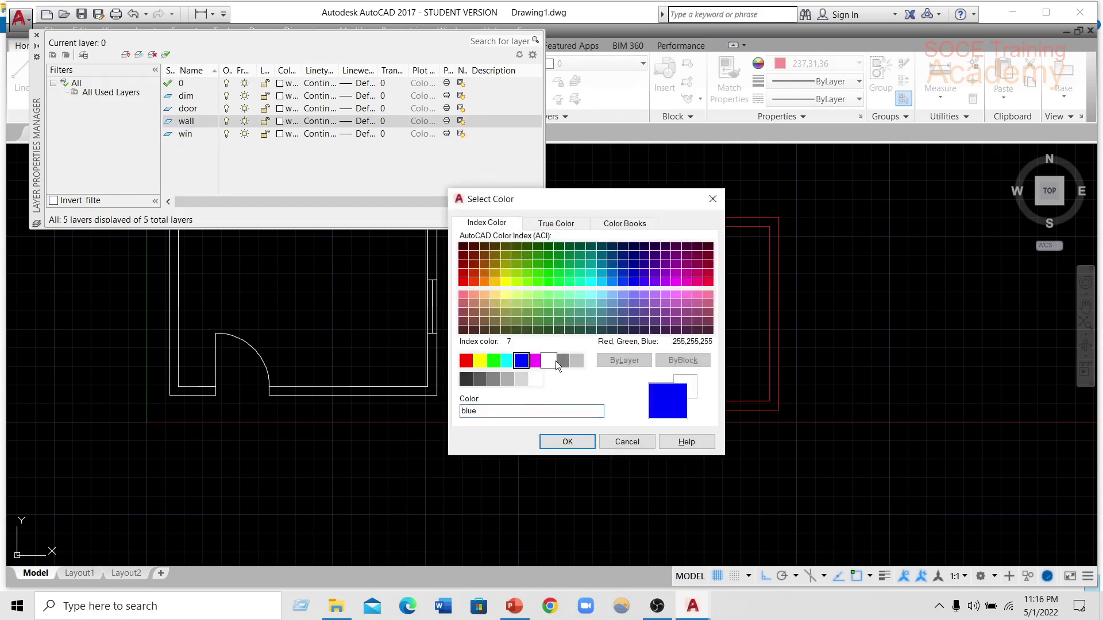
left_click(571, 443)
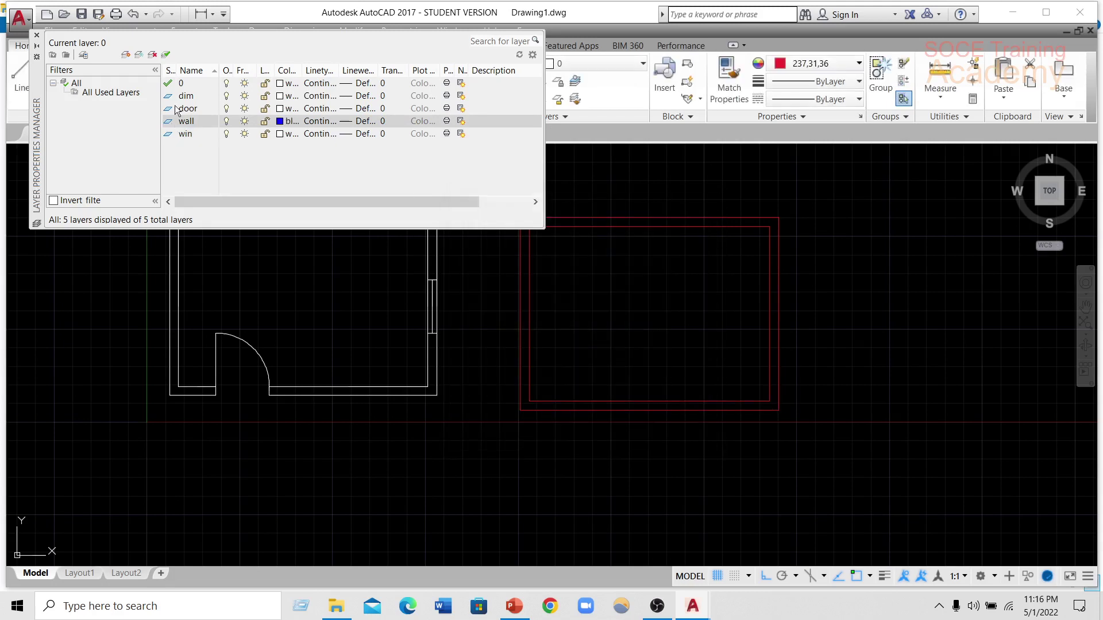
left_click(280, 108)
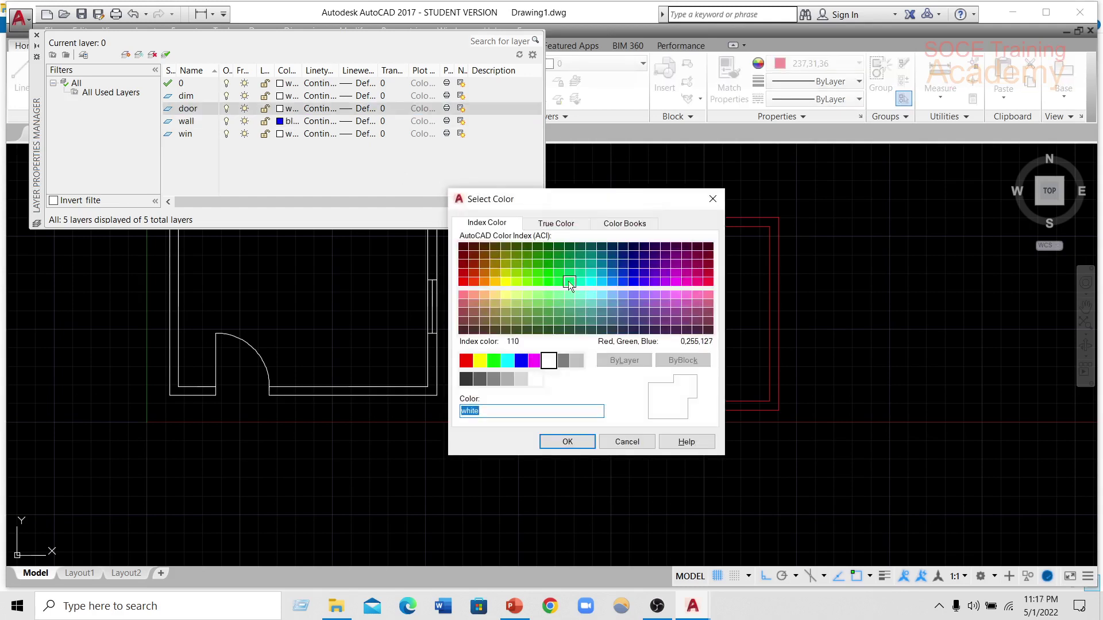
left_click(484, 266)
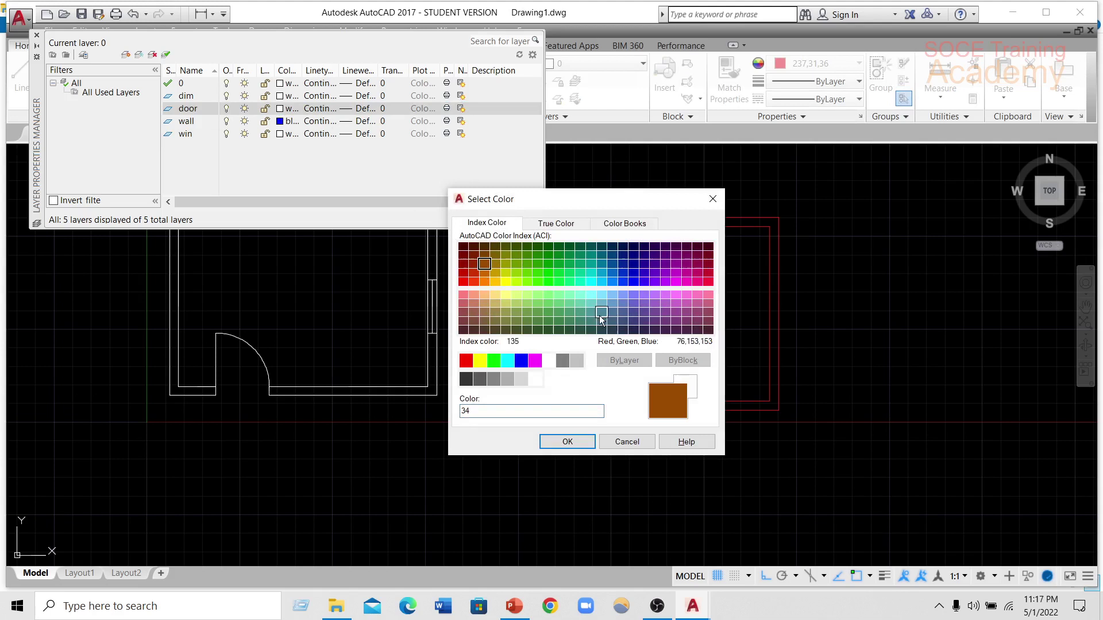
left_click(568, 442)
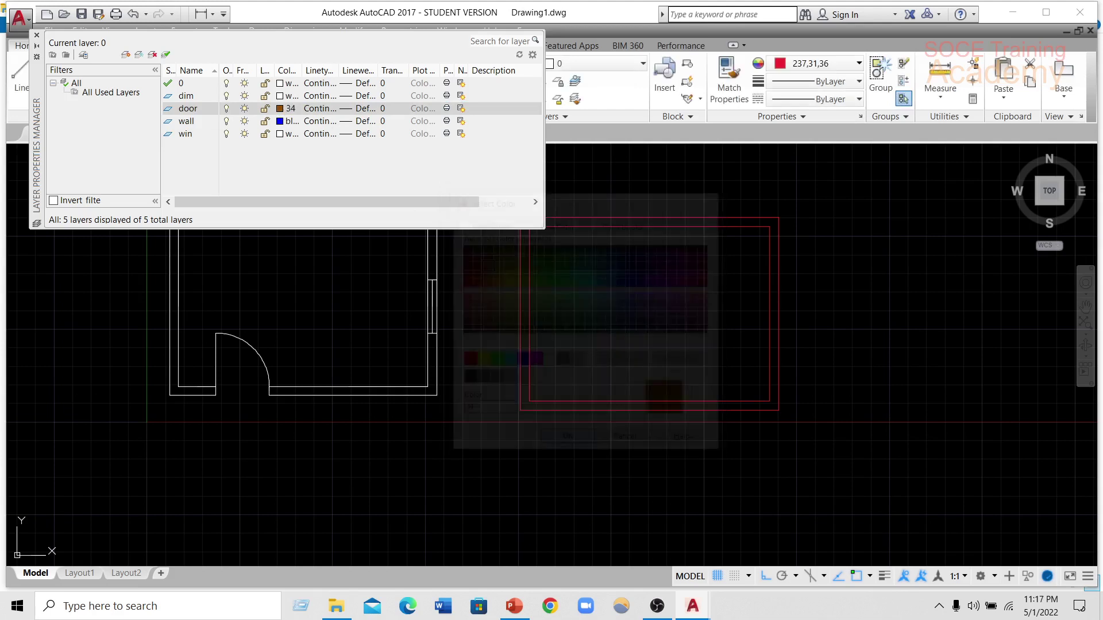
- Make the win layer cyan and the dim layer colour 10, then close the layer manager
left_click(281, 133)
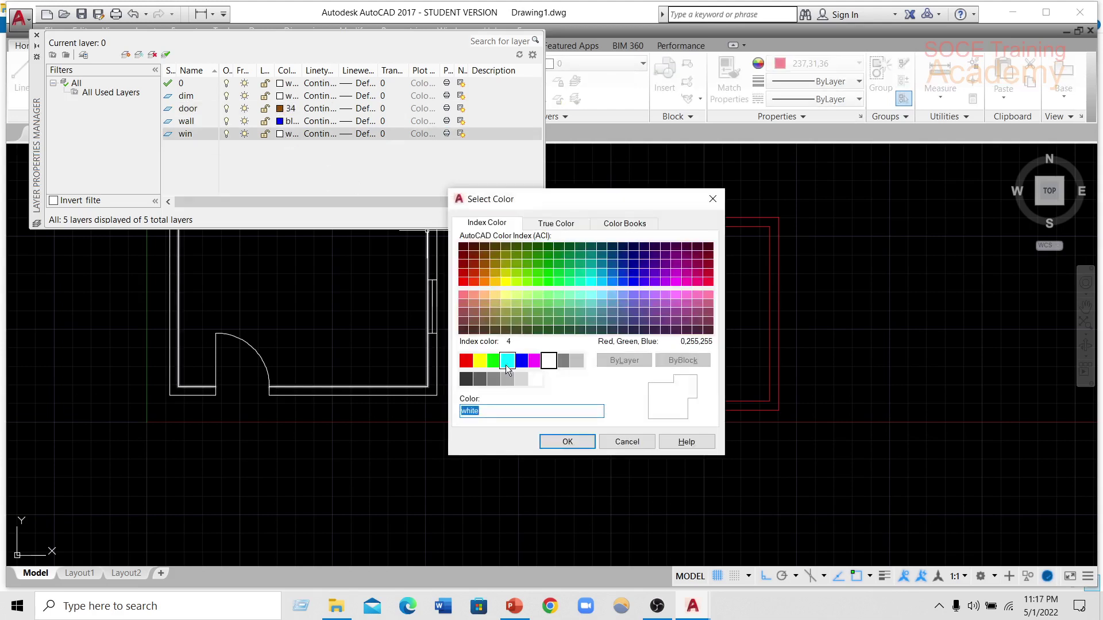
left_click(508, 361)
left_click(563, 441)
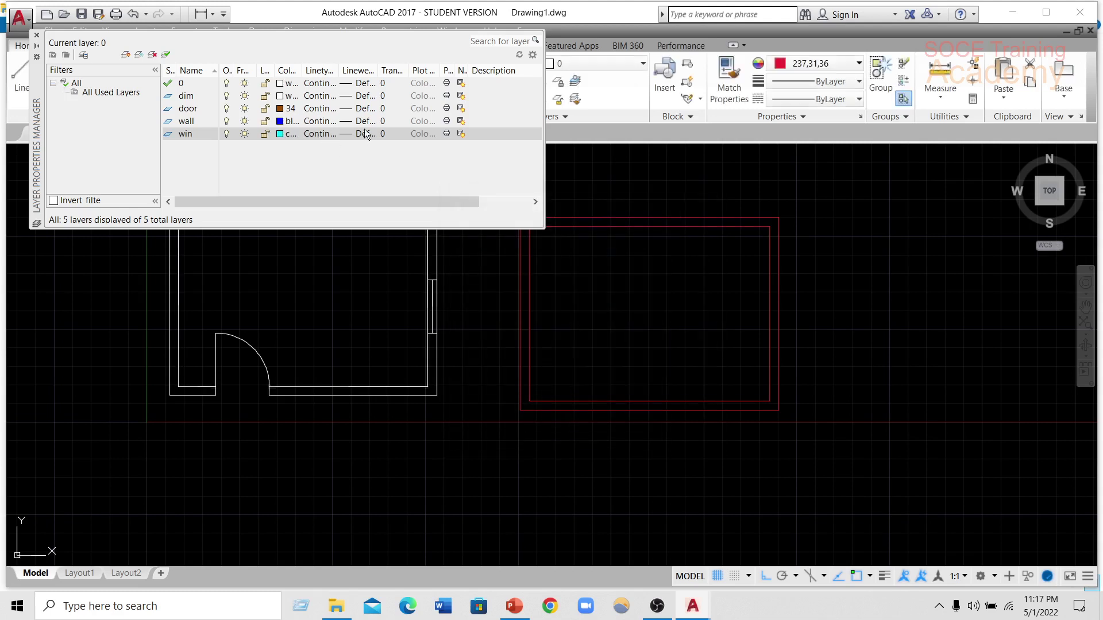
left_click(281, 97)
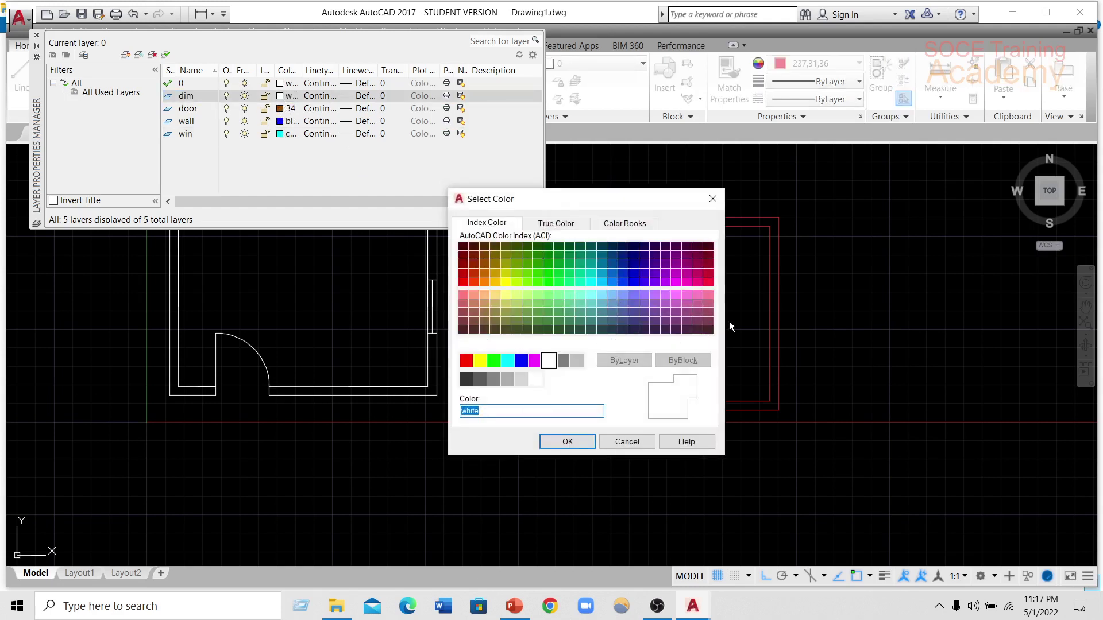
left_click(465, 281)
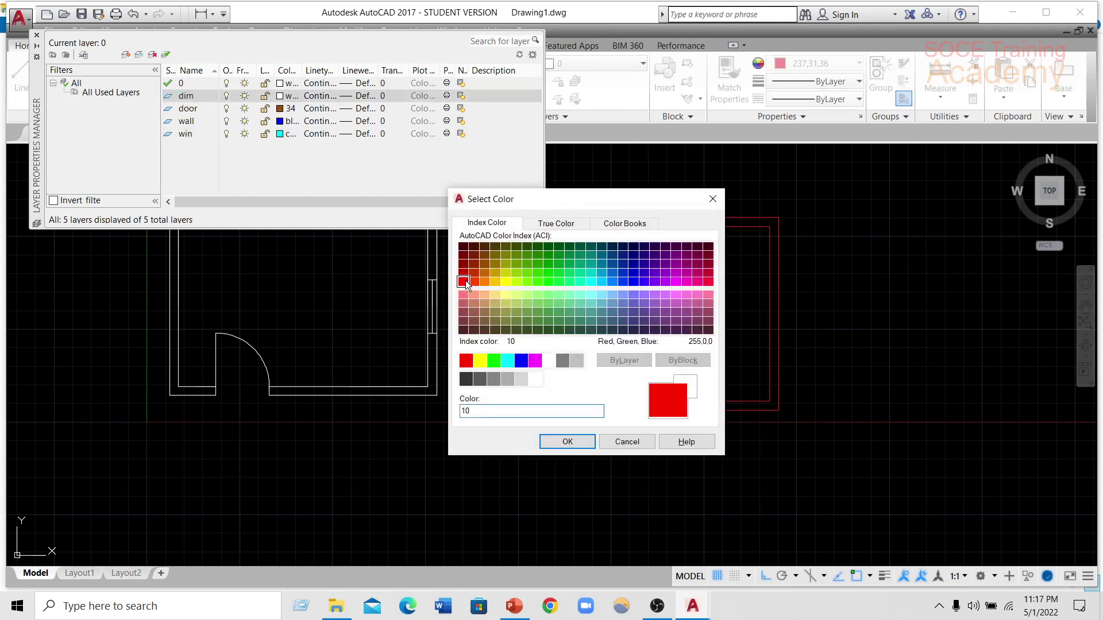
left_click(568, 441)
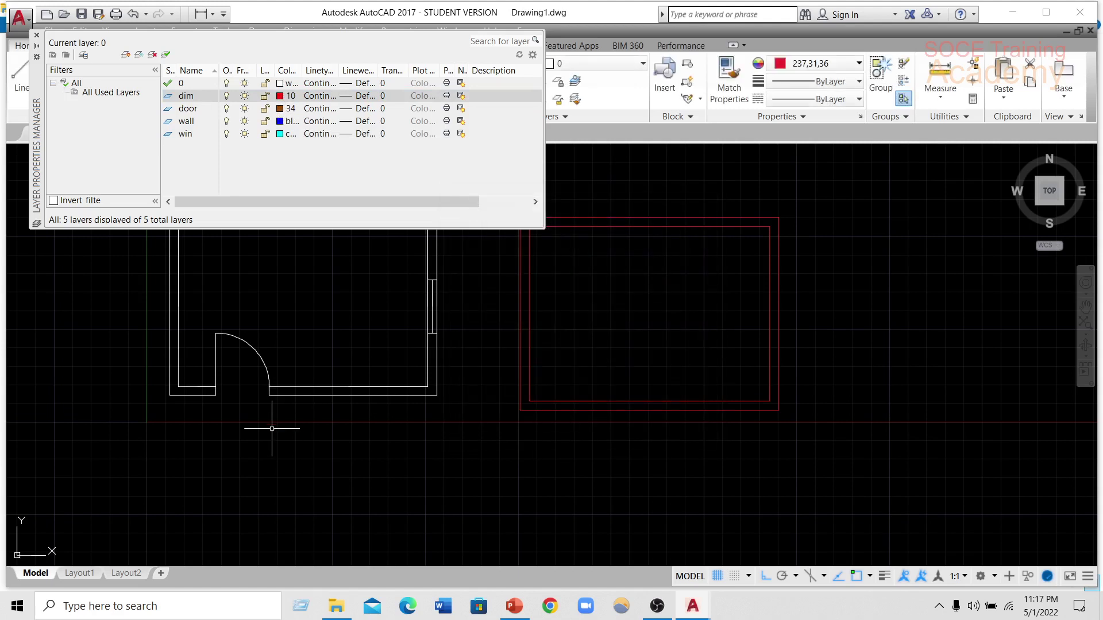
left_click(36, 36)
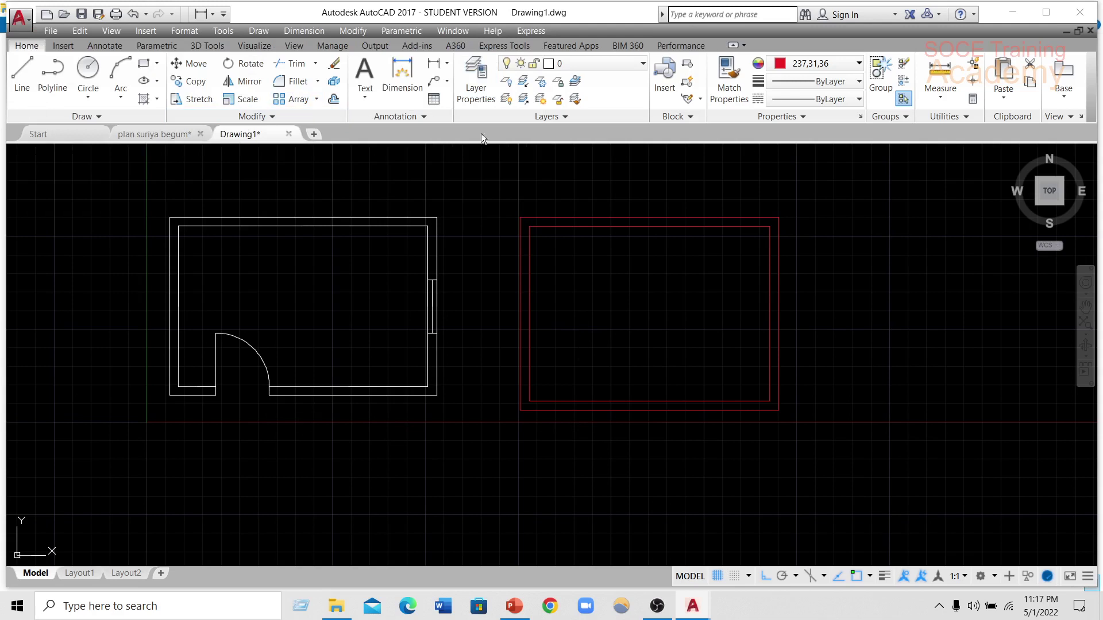
- Set the current object colour to Cyan
scroll(513, 224, "down", 2)
scroll(454, 274, "up", 4)
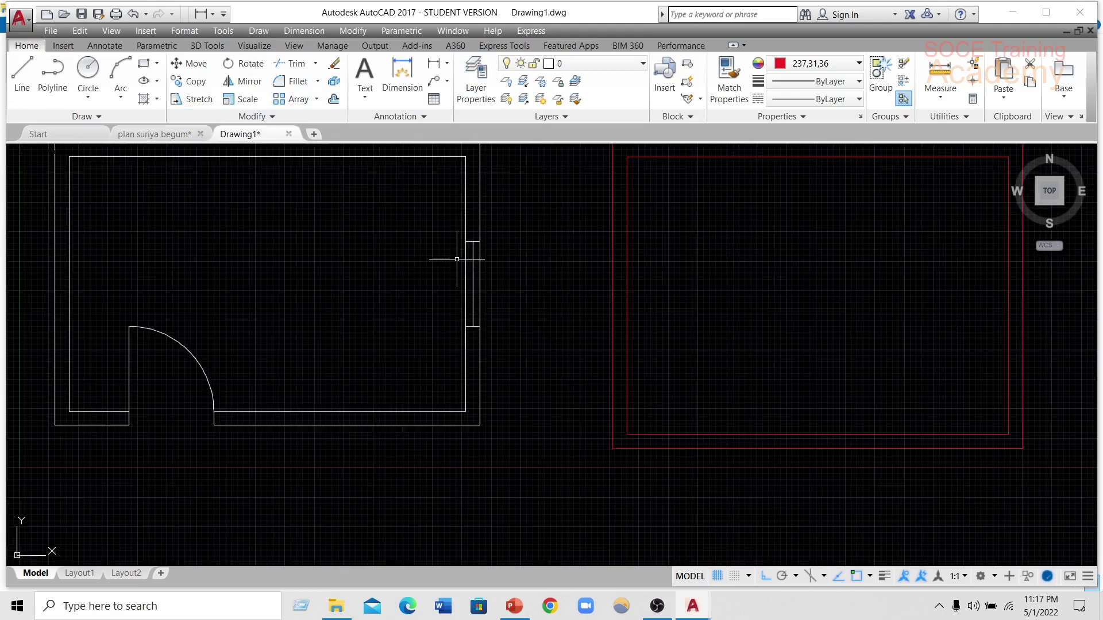
scroll(457, 259, "down", 2)
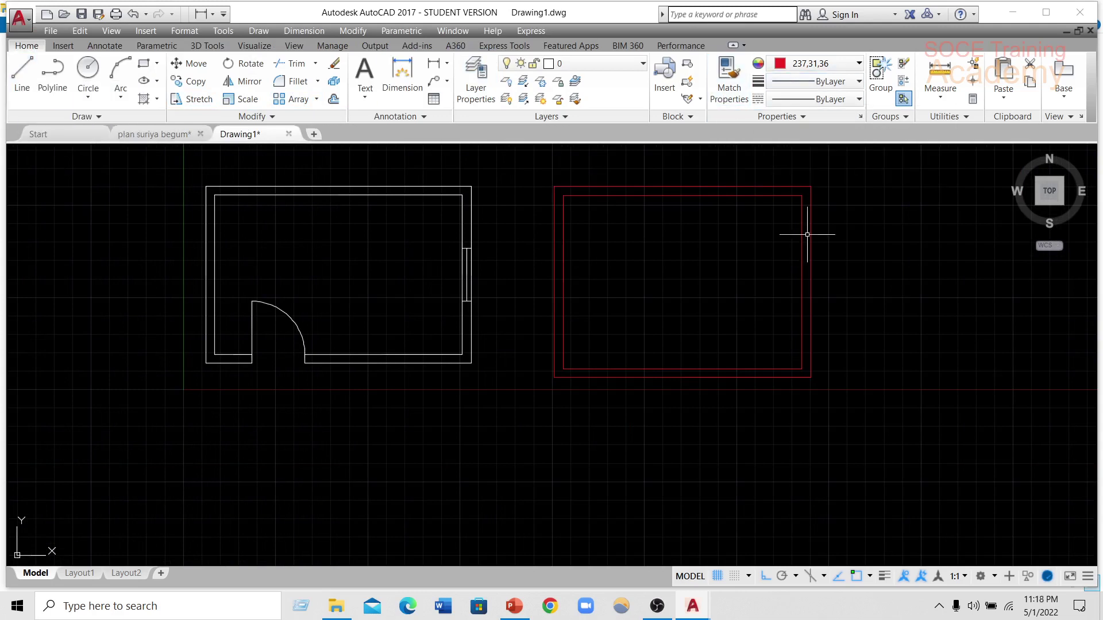
middle_click_drag(816, 278, 743, 276)
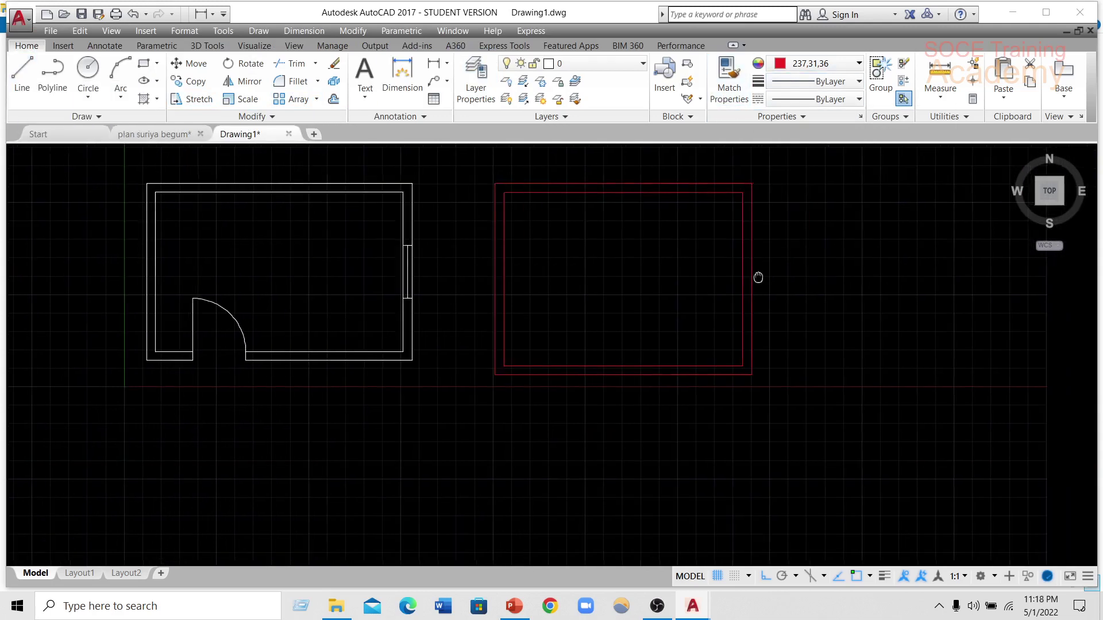
double_click(801, 74)
left_click(804, 65)
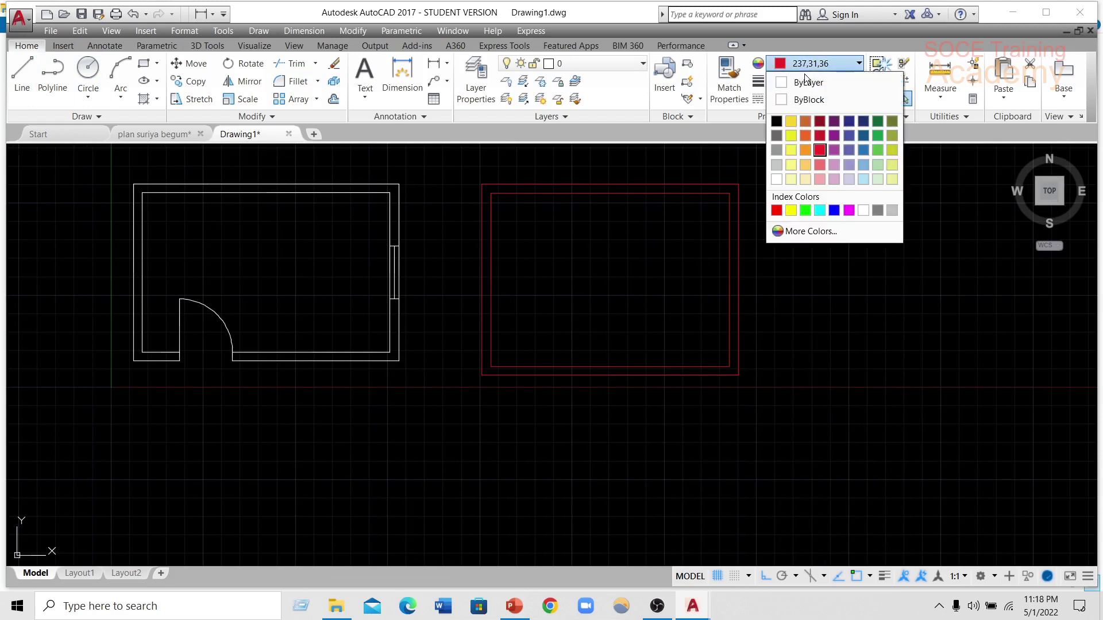
left_click(819, 210)
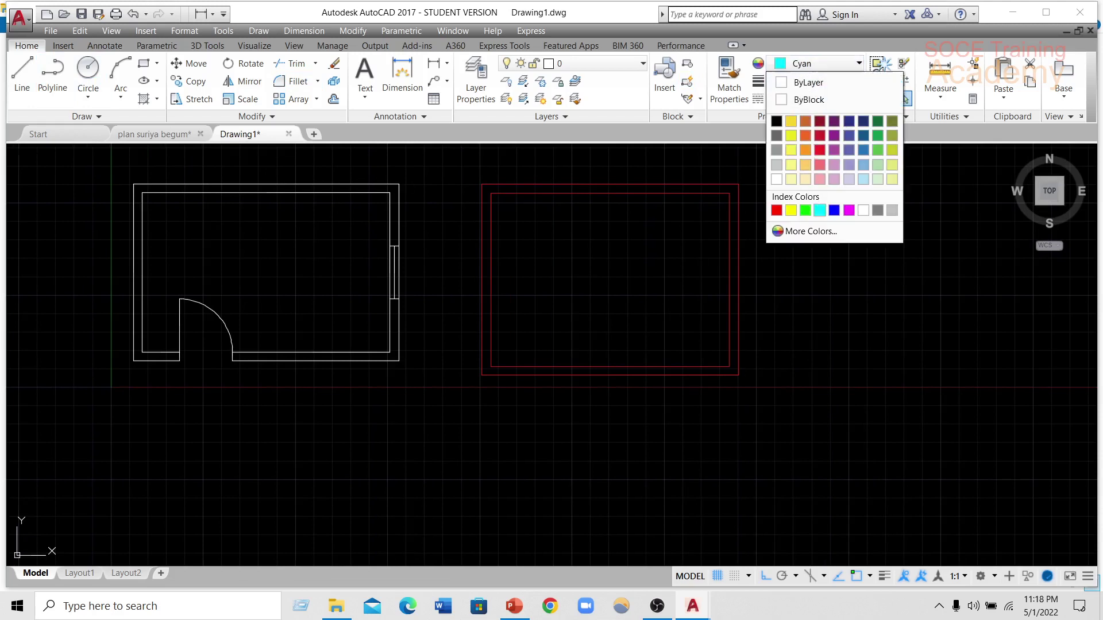
- Draw a short line across the red room's right wall
middle_click_drag(764, 270, 650, 282)
left_click(35, 77)
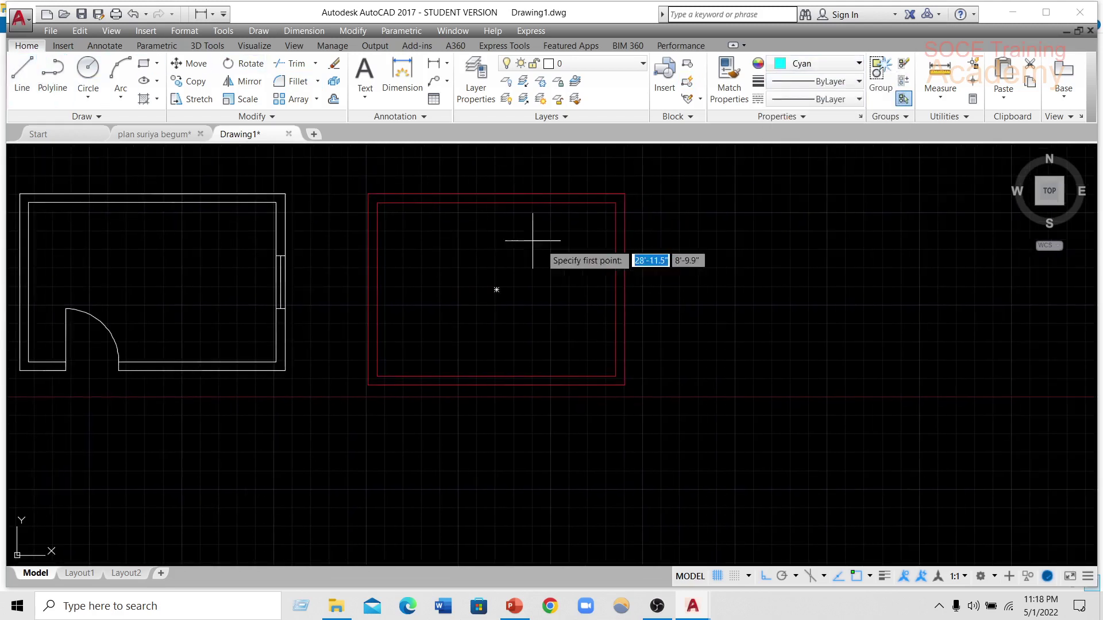
scroll(603, 290, "up", 5)
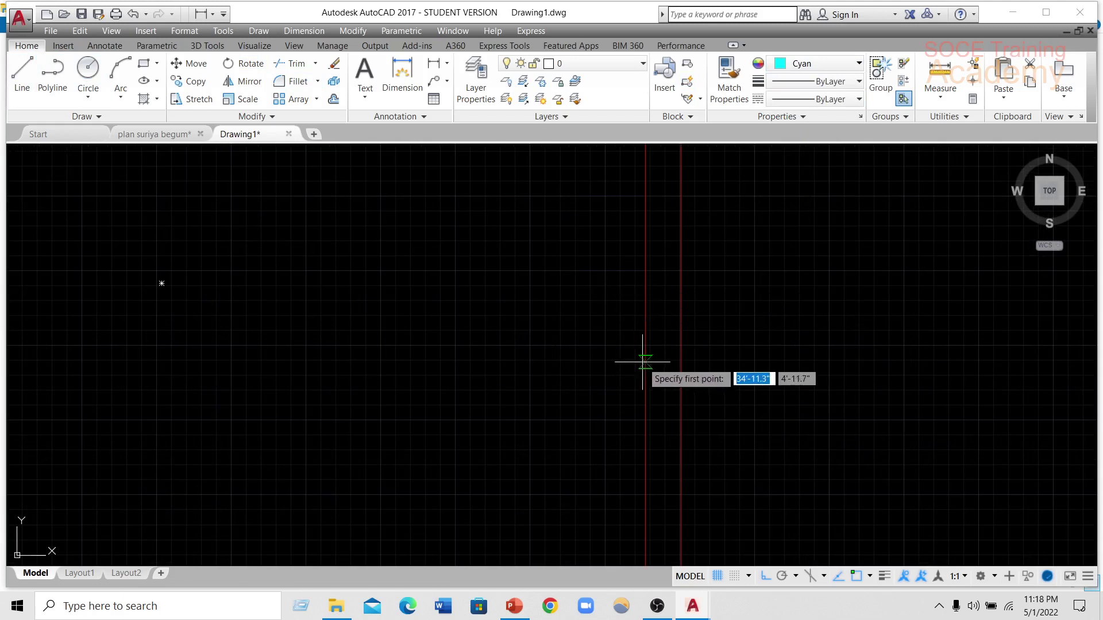
scroll(645, 365, "down", 5)
left_click(642, 342)
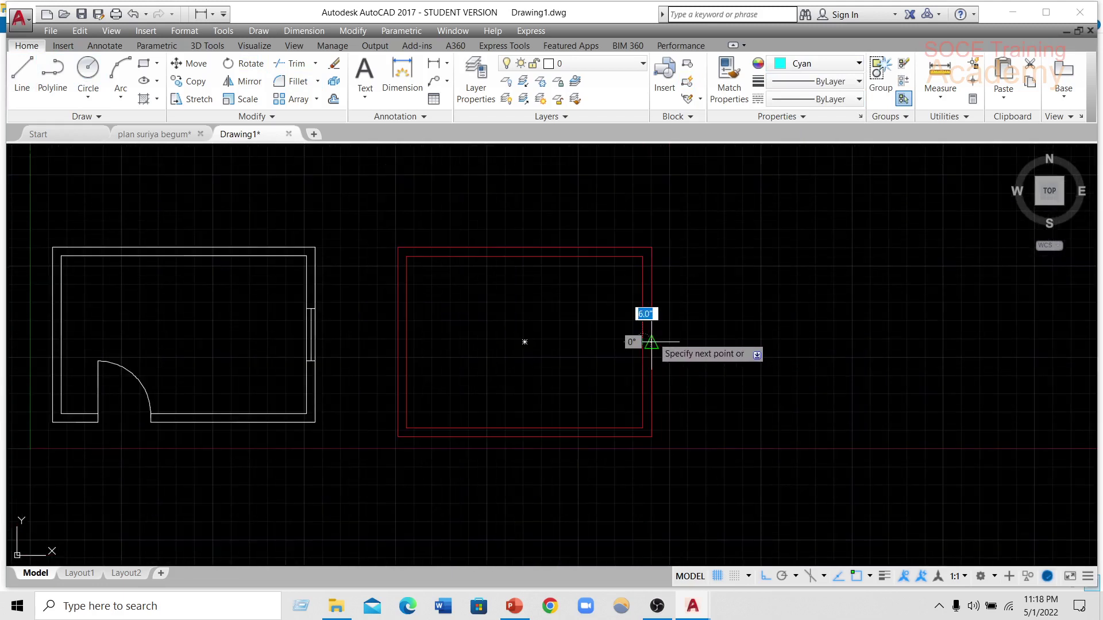
key("Return")
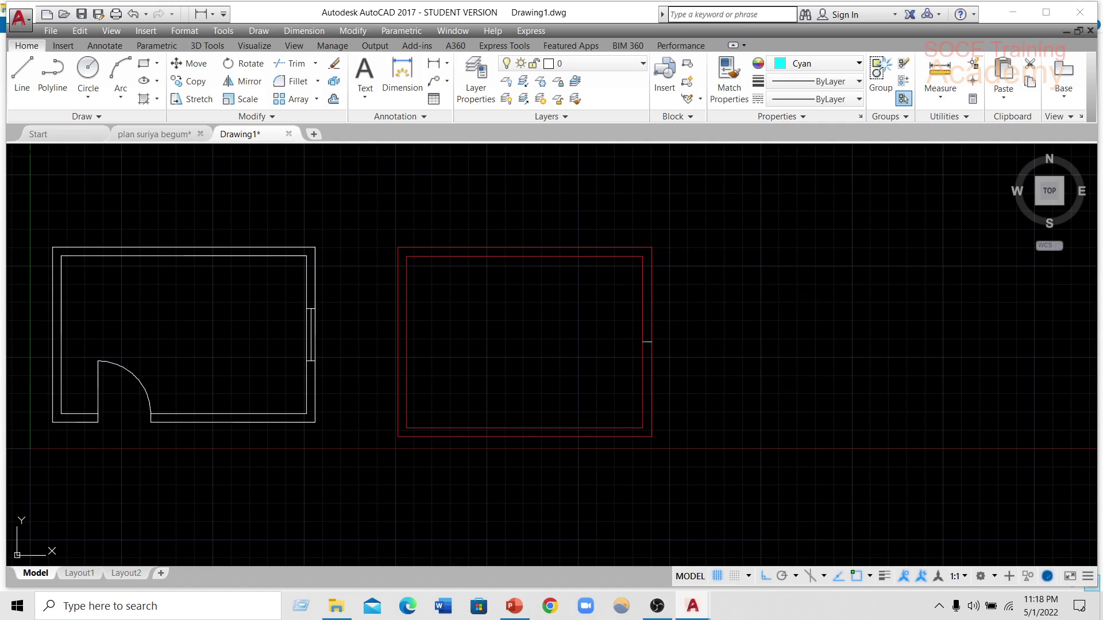
- Offset the cyan line 1.5' both above and below it
type("op")
key("Return")
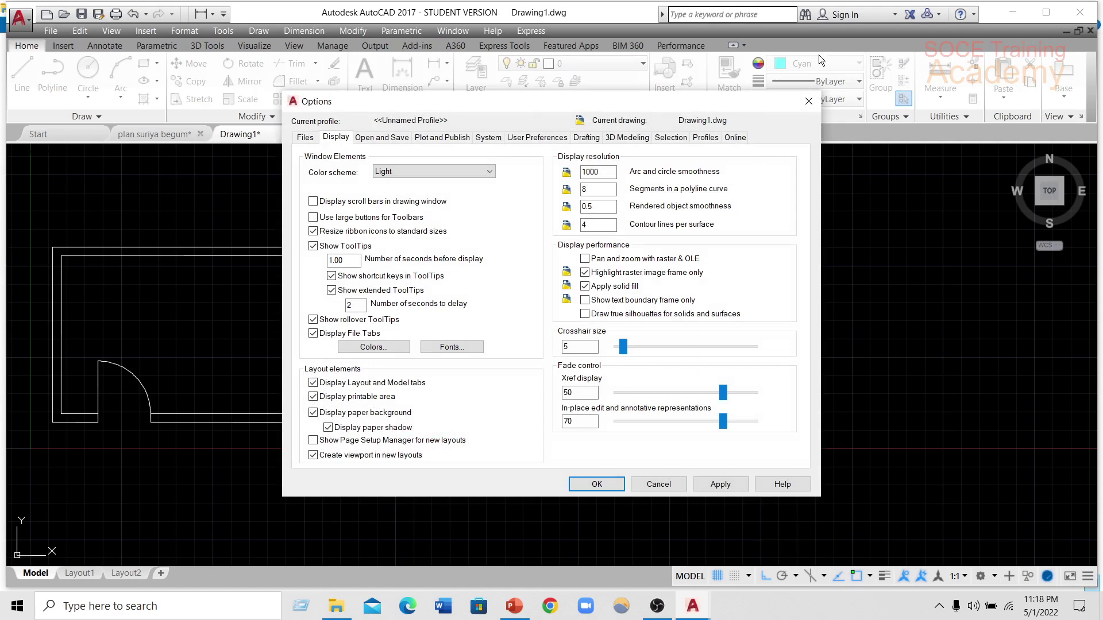
left_click(809, 102)
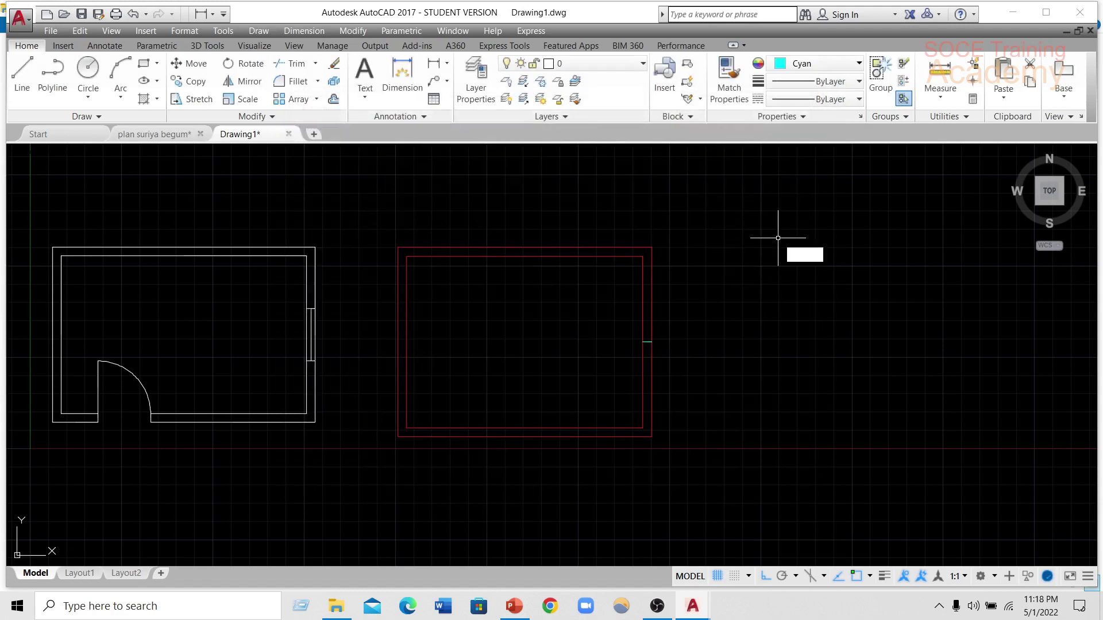
type("o")
key("Return")
type("1.5'")
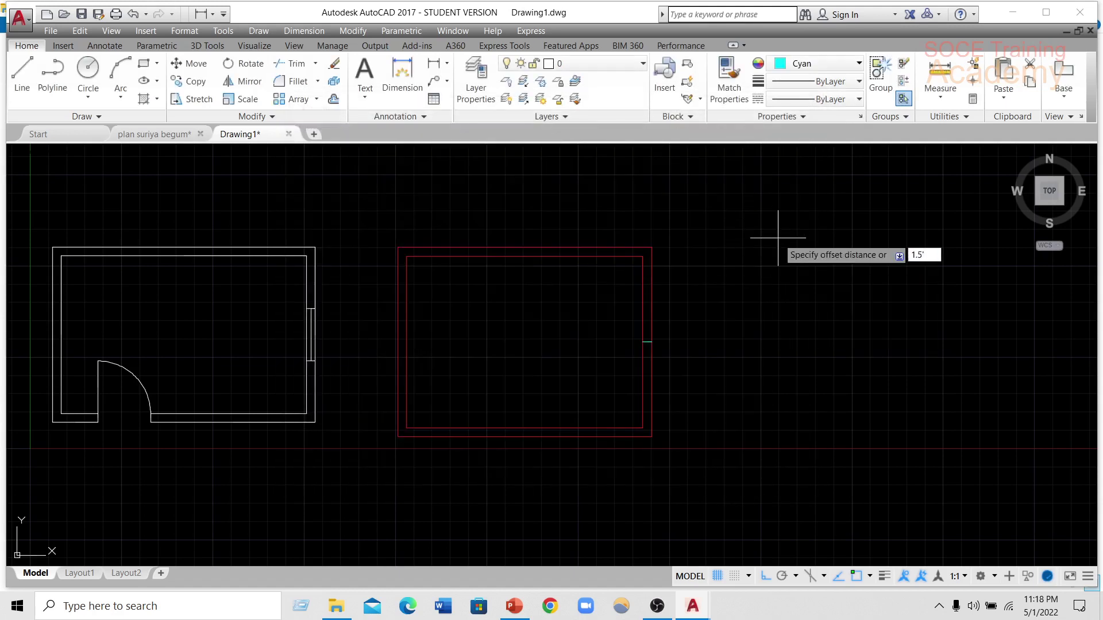
key("Return")
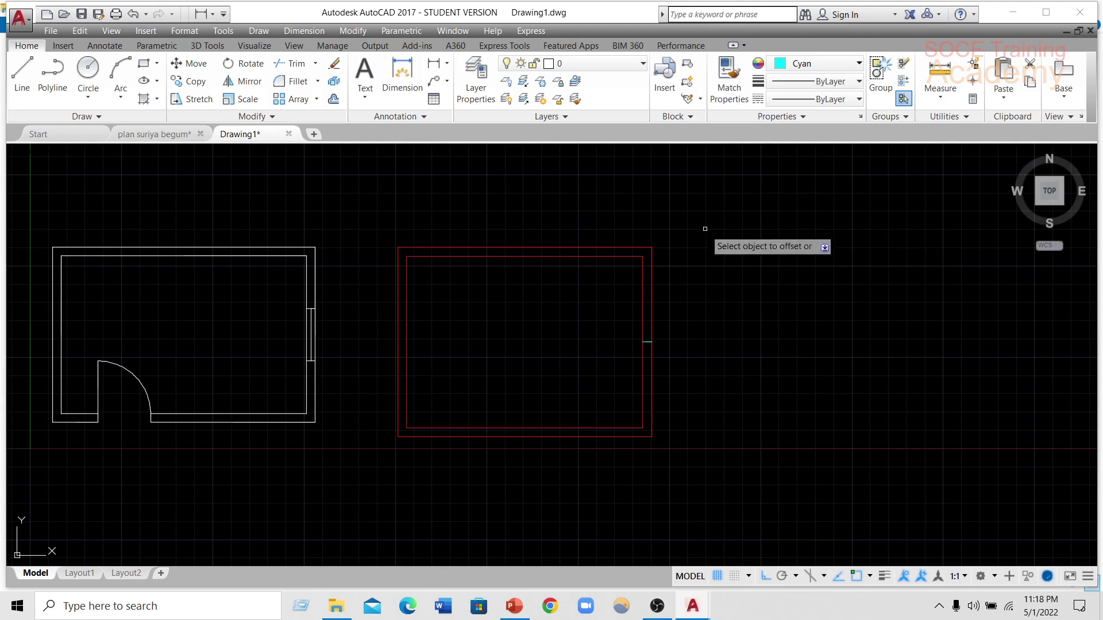
scroll(646, 321, "up", 5)
left_click(643, 402)
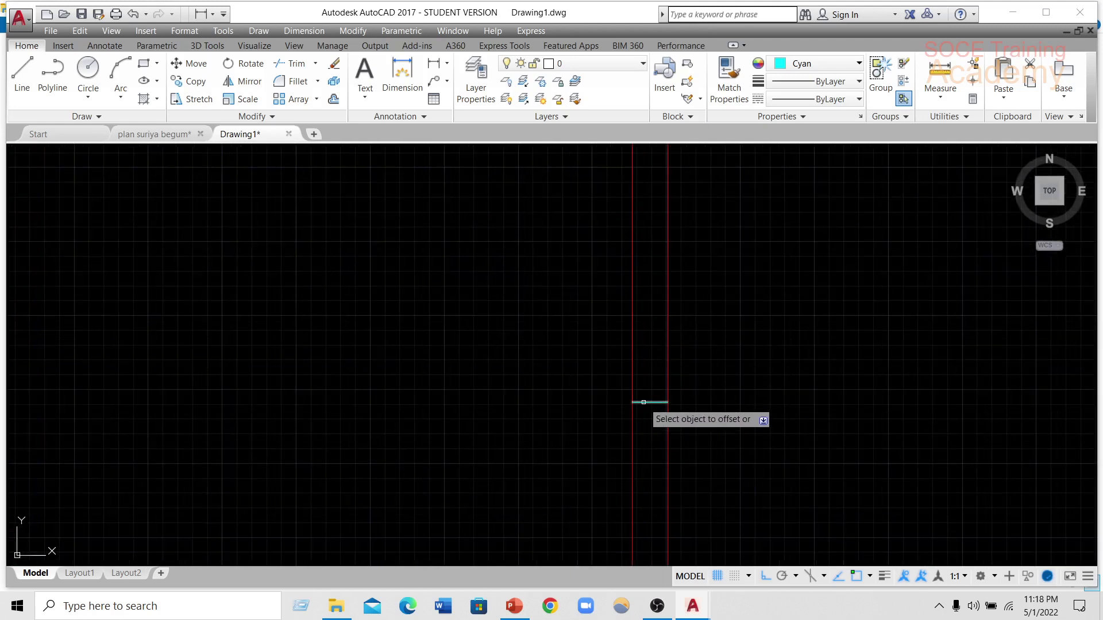
left_click(642, 353)
left_click(641, 402)
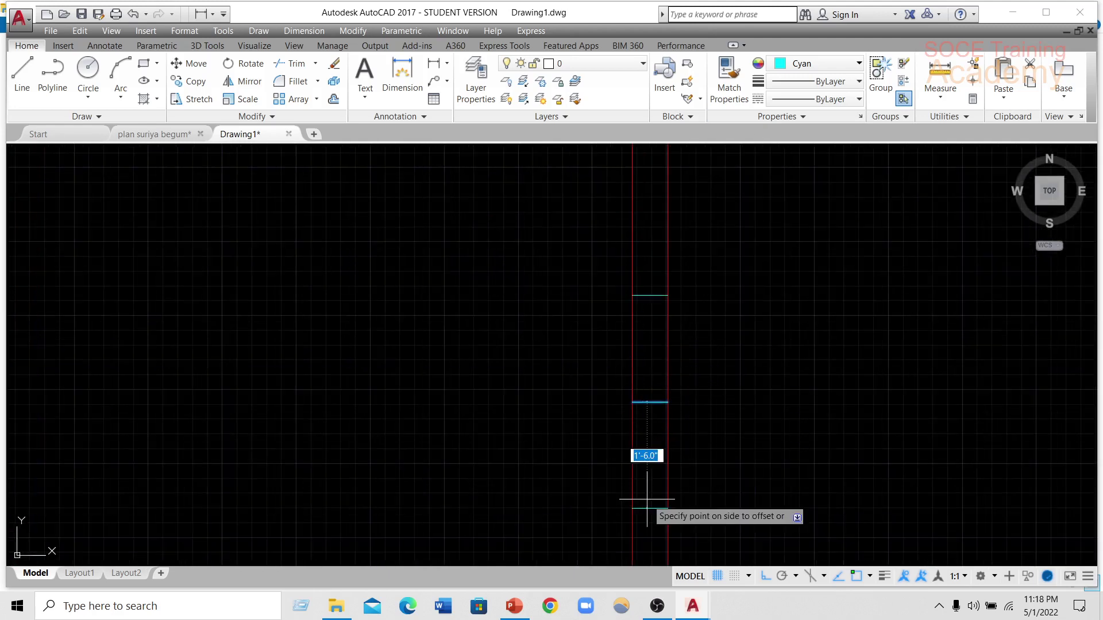
left_click(635, 505)
scroll(644, 426, "down", 2)
key("Escape")
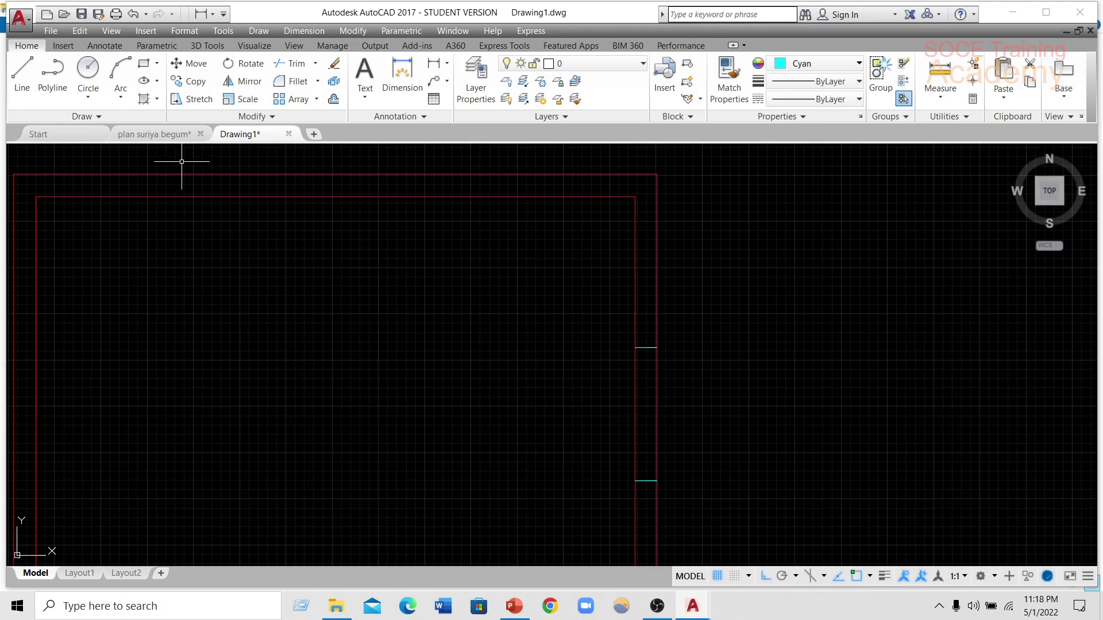
- Draw a vertical line joining the ends of the window's cross lines
key("l")
key("Return")
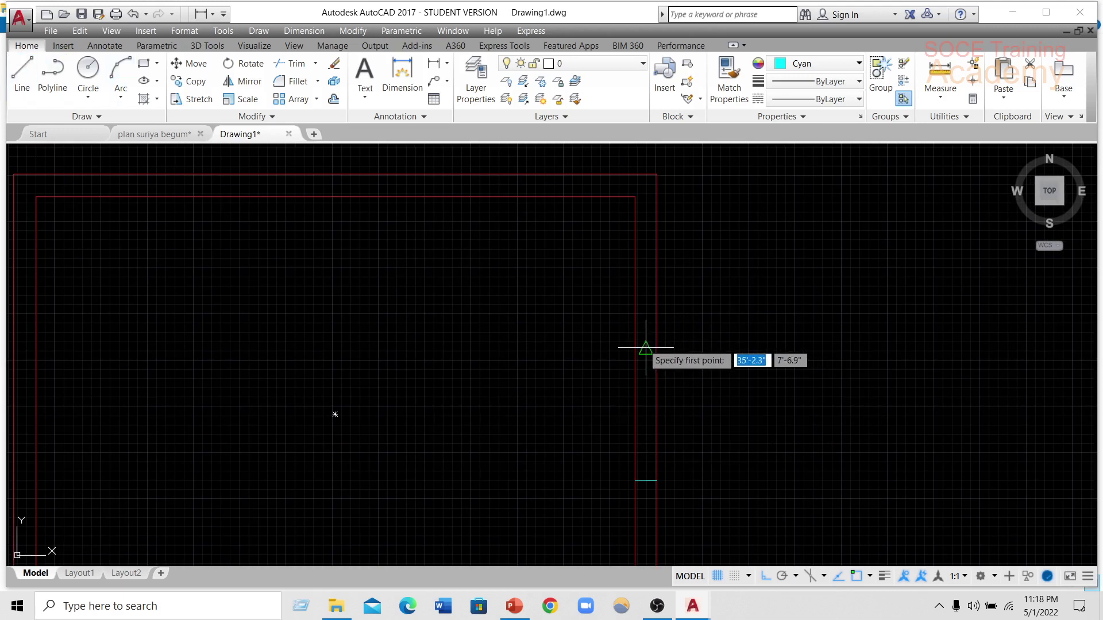
left_click(646, 480)
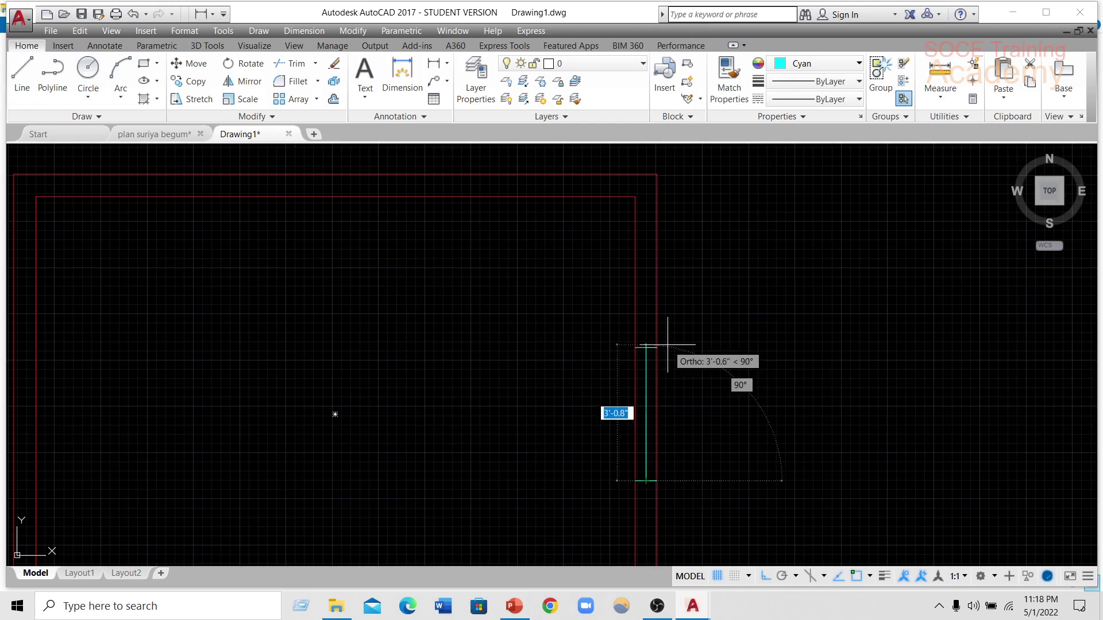
scroll(667, 345, "down", 4)
key("Escape")
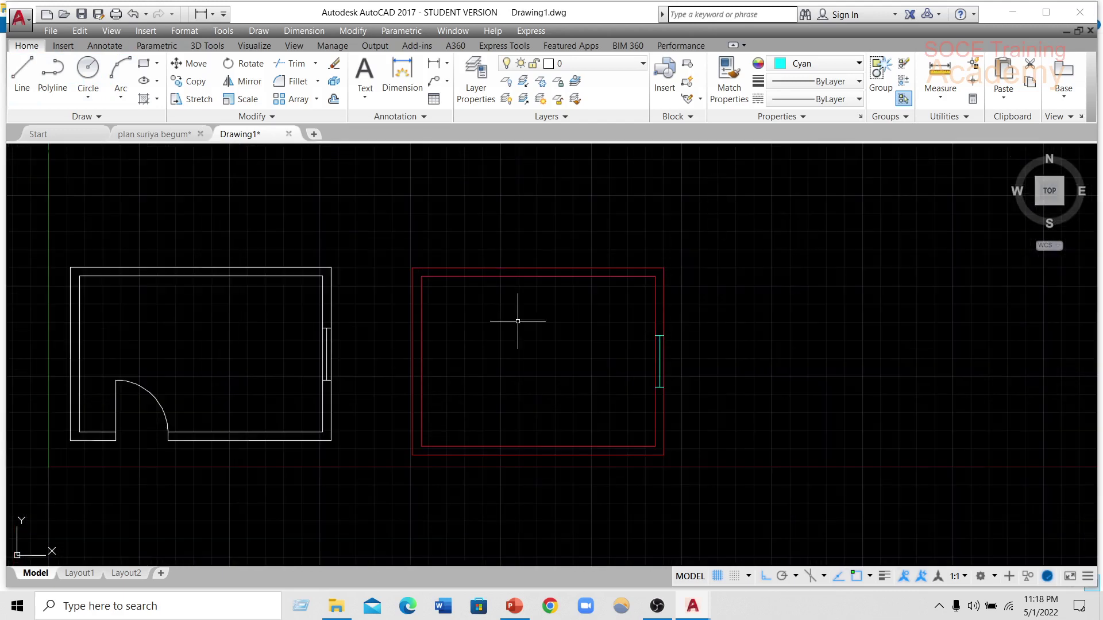
scroll(587, 350, "up", 2)
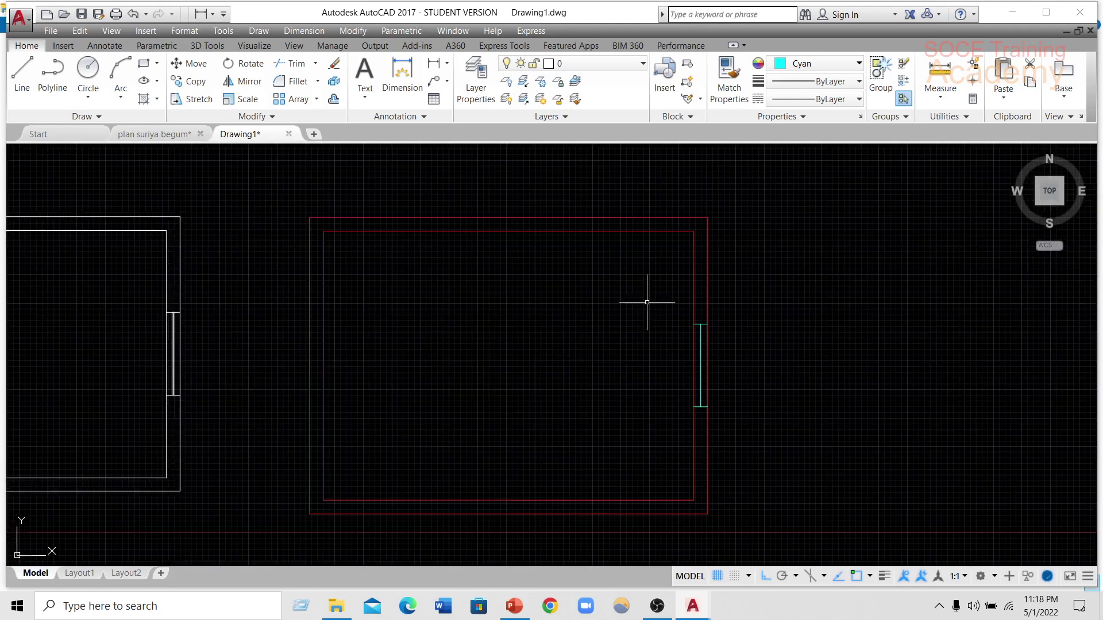
scroll(559, 312, "down", 2)
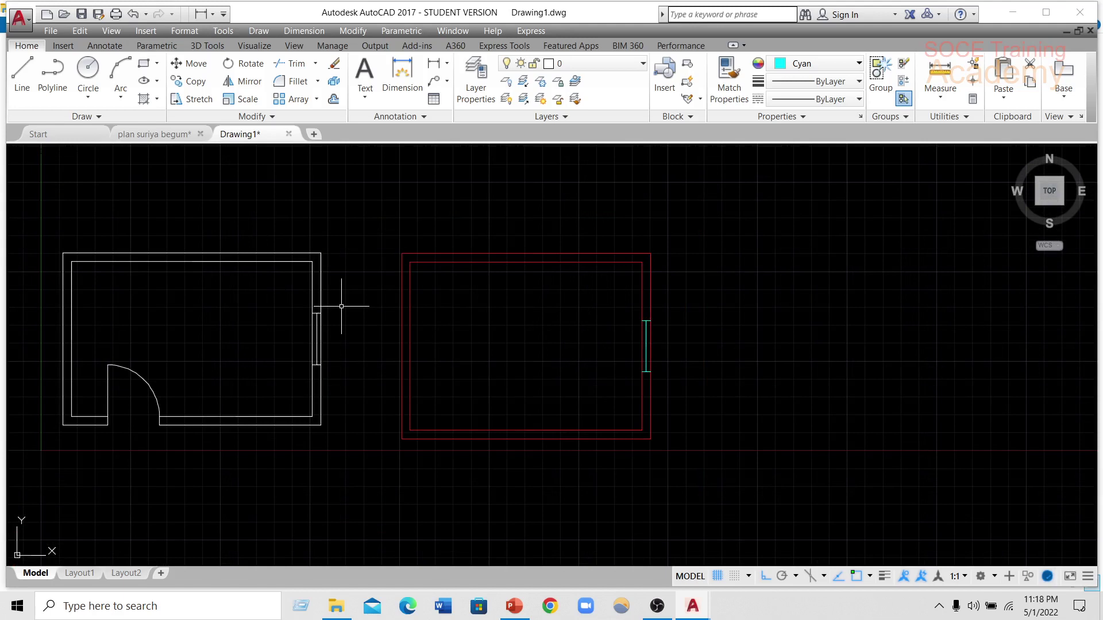
scroll(609, 336, "up", 2)
scroll(604, 320, "down", 2)
scroll(702, 308, "down", 2)
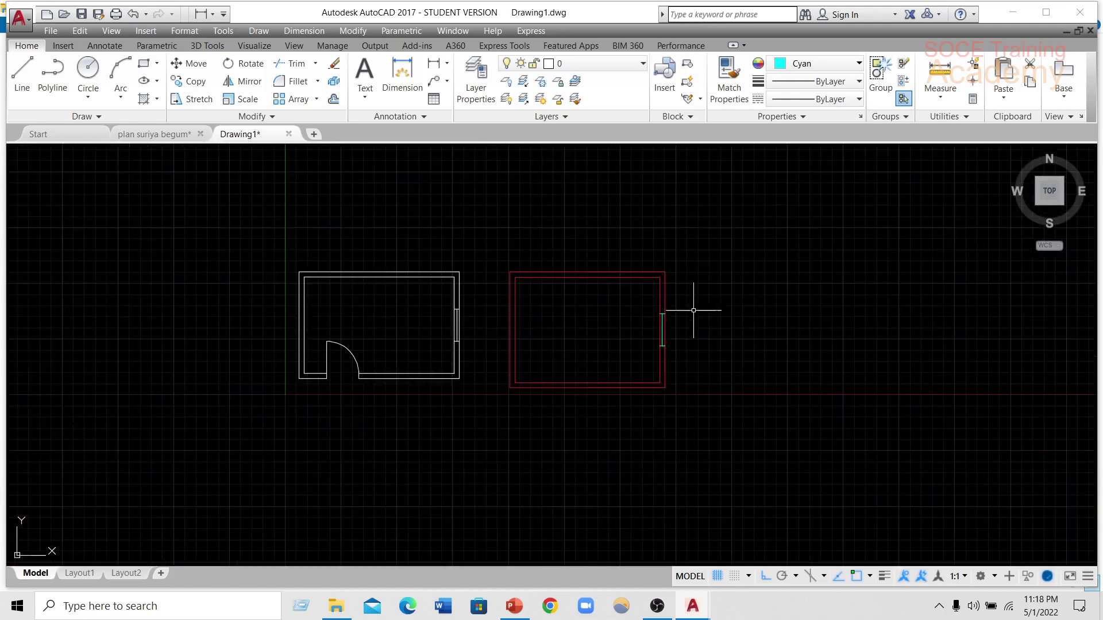
scroll(702, 308, "down", 2)
mouse_move(702, 308)
middle_mouse_down()
mouse_move(681, 319)
mouse_move(549, 316)
middle_mouse_up()
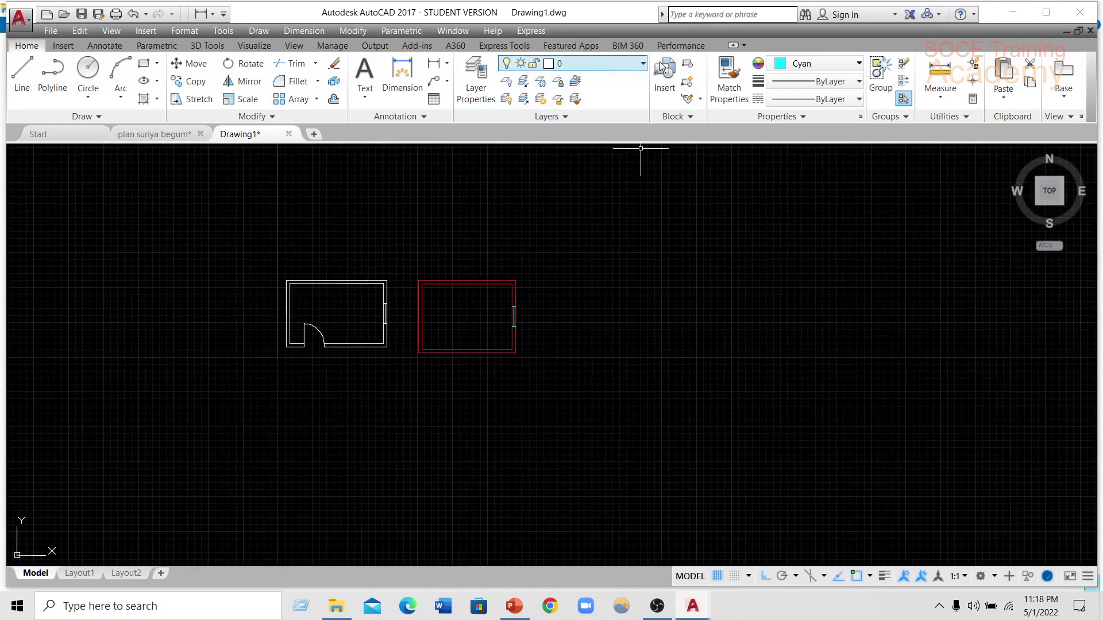
- Make wall the current layer and set the object colour to ByLayer
left_click(582, 64)
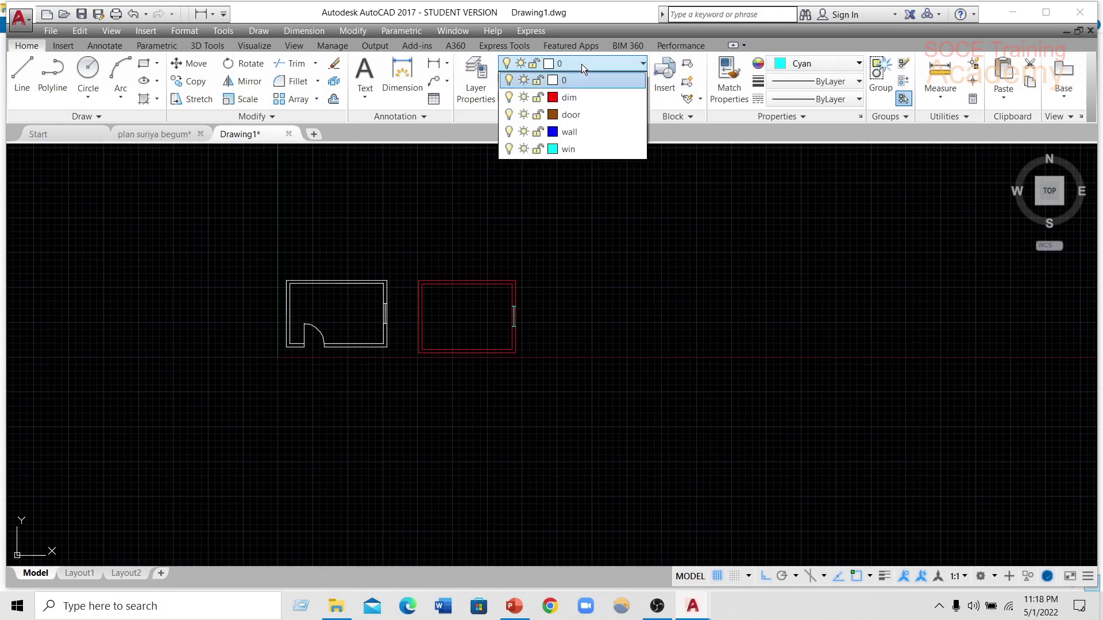
left_click(561, 132)
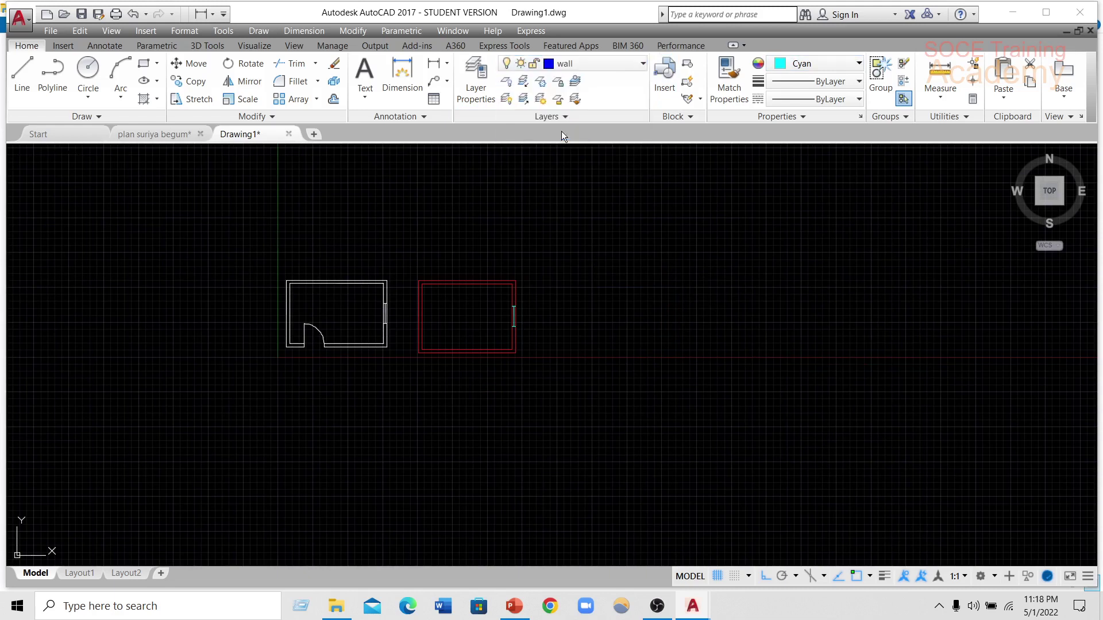
left_click(790, 63)
left_click(813, 85)
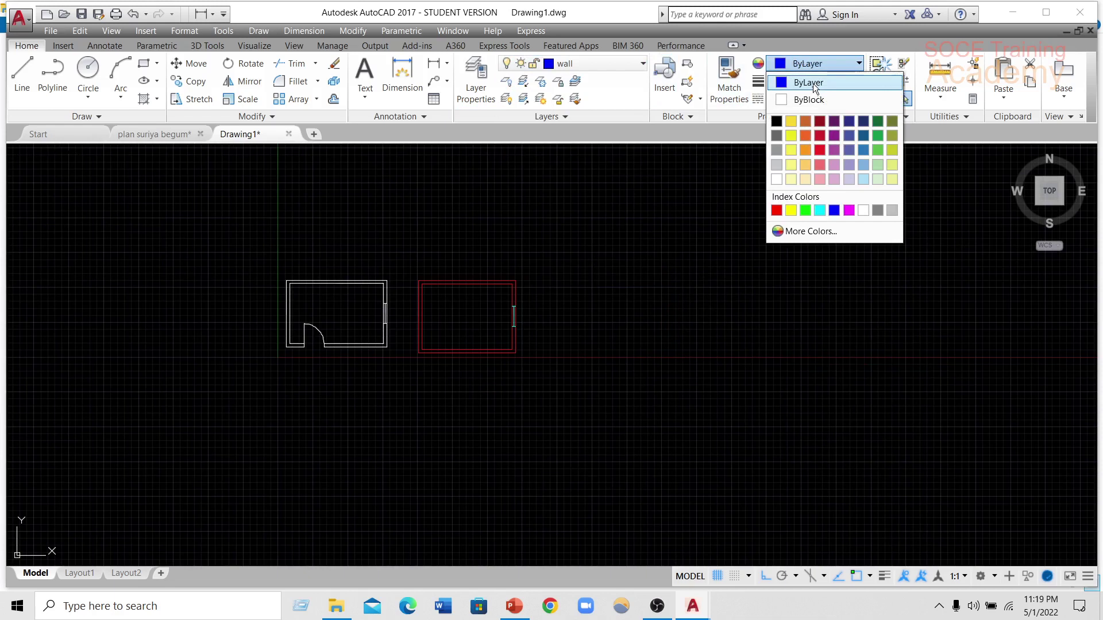
- Draw a larger rectangle to the right of the red room
middle_click_drag(654, 276, 603, 274)
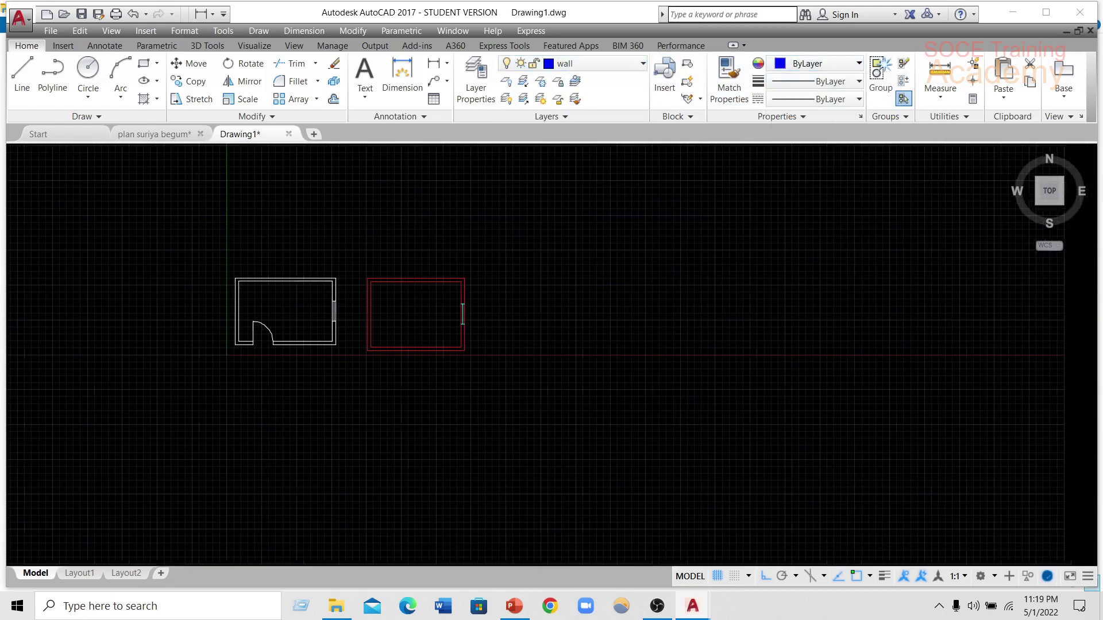
left_click(142, 72)
left_click(582, 253)
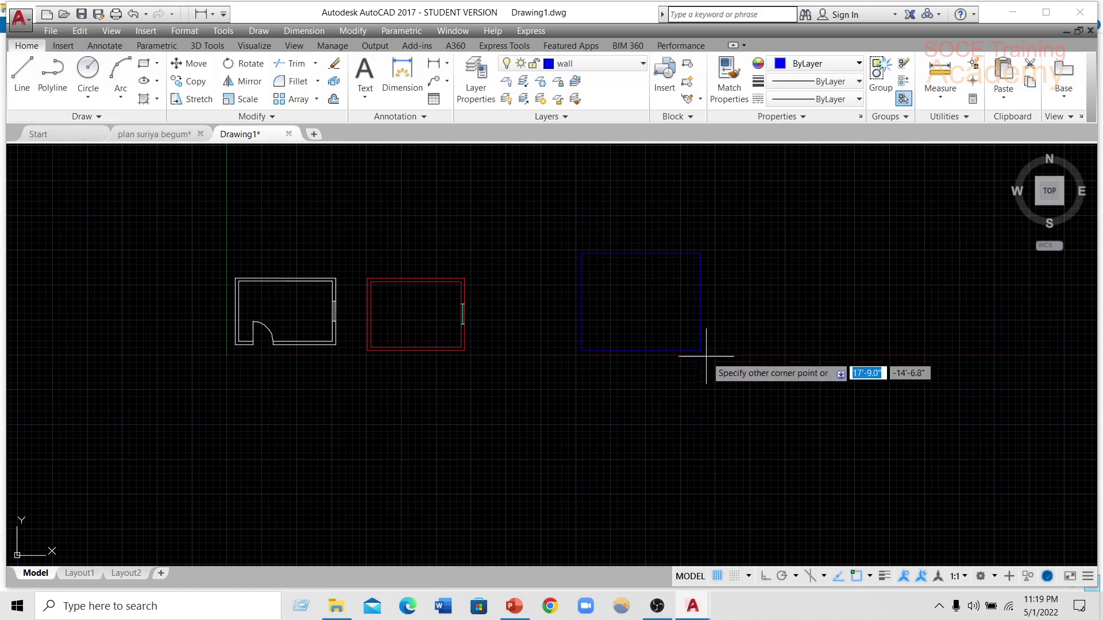
left_click(821, 409)
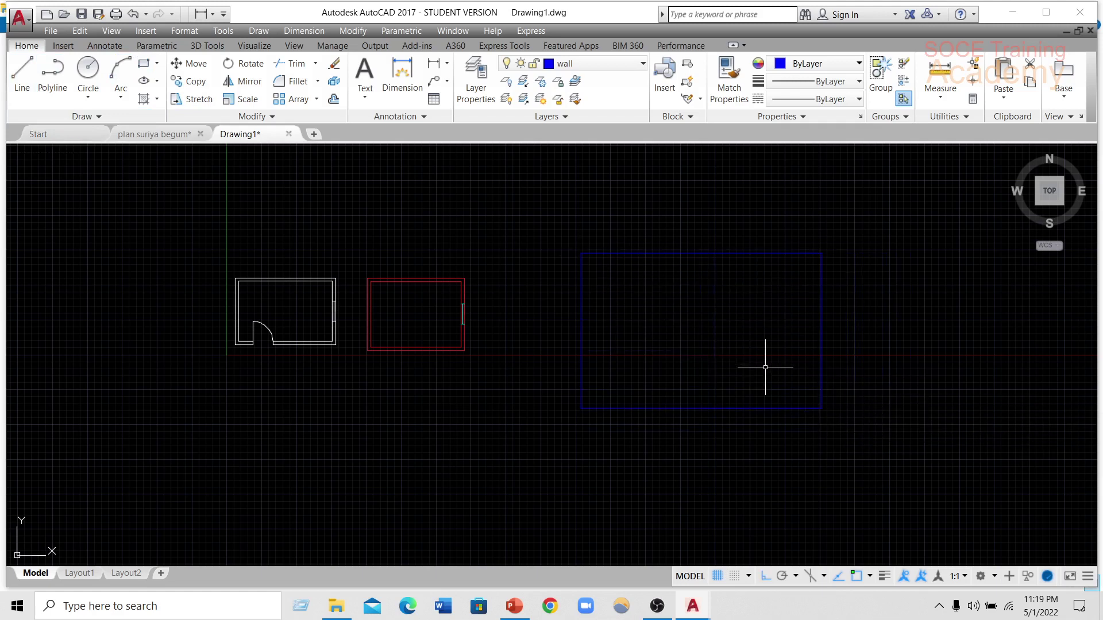
type("O")
- Offset the blue rectangle inward by 1'-6" to form double-line walls
key("Return")
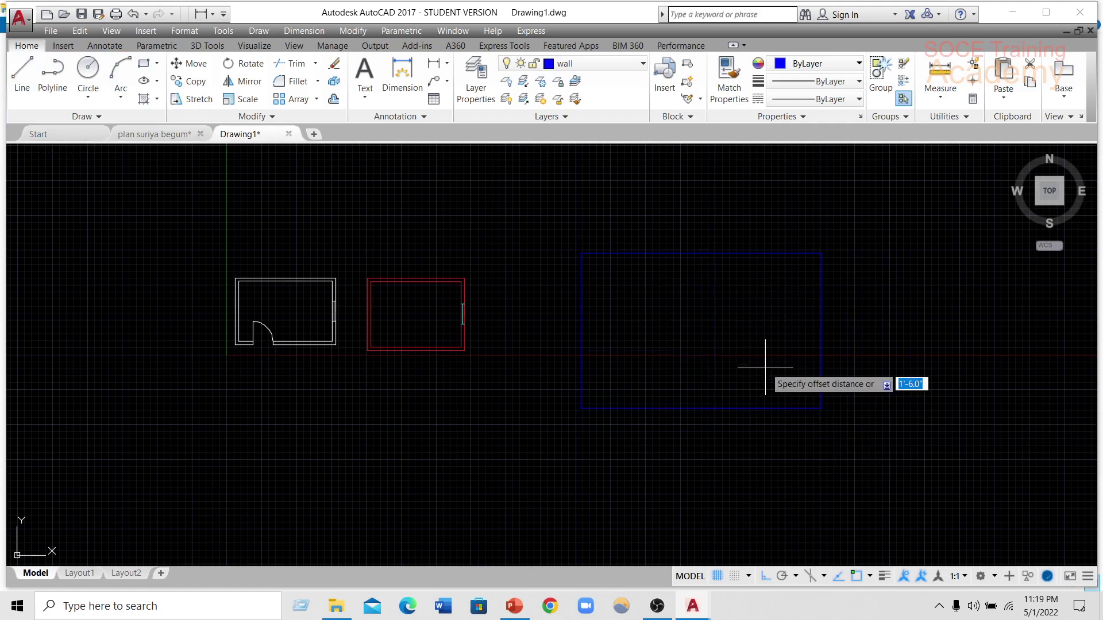
key("Return")
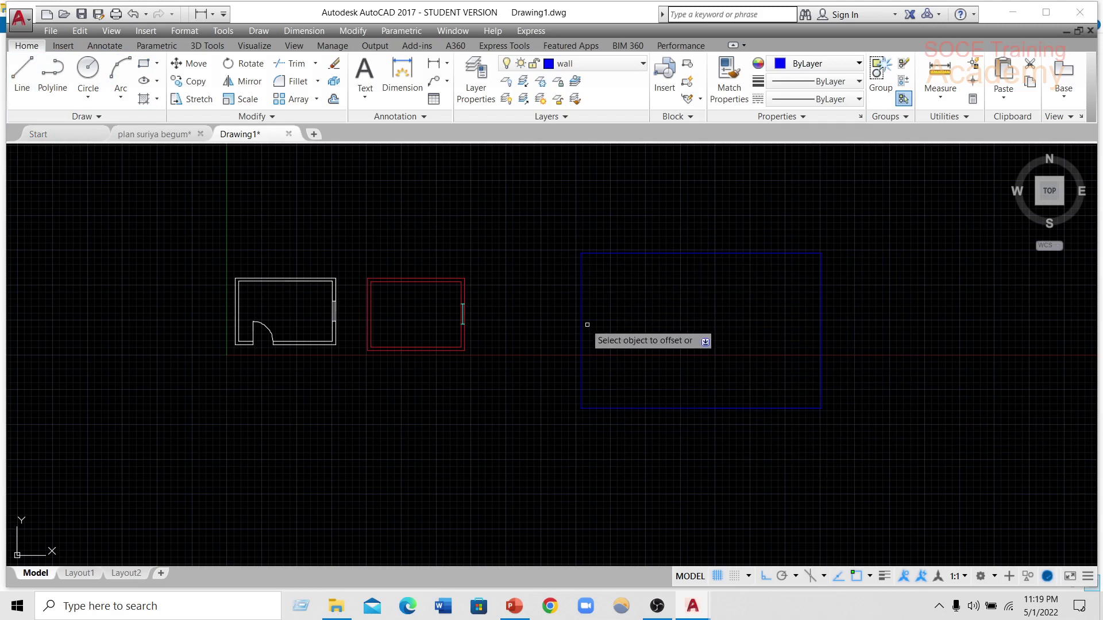
left_click(579, 319)
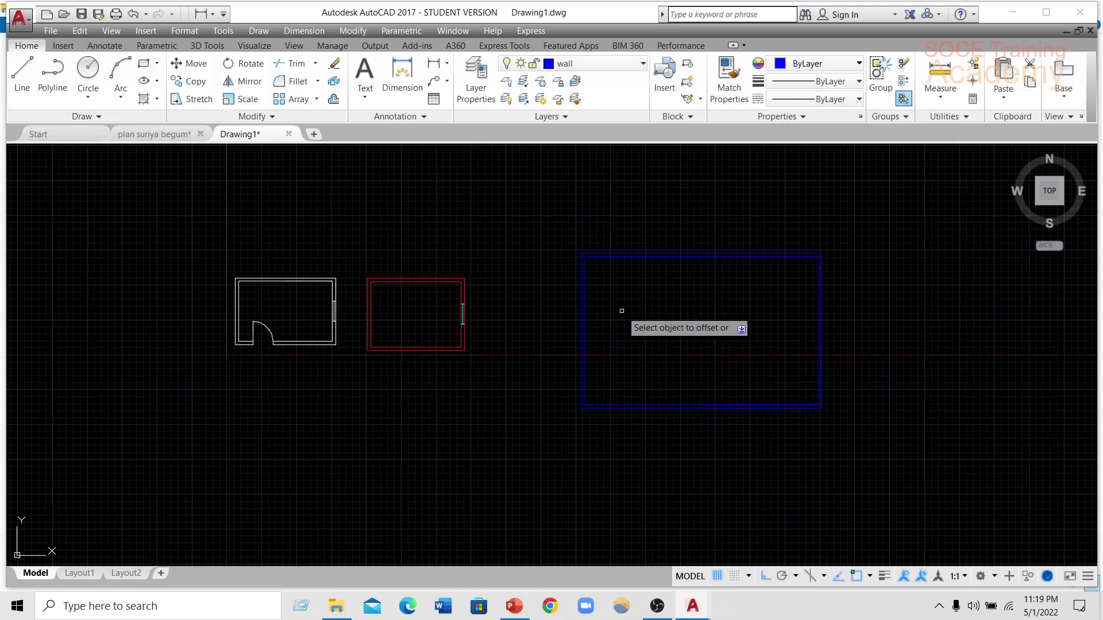
scroll(625, 307, "up", 2)
scroll(625, 308, "down", 2)
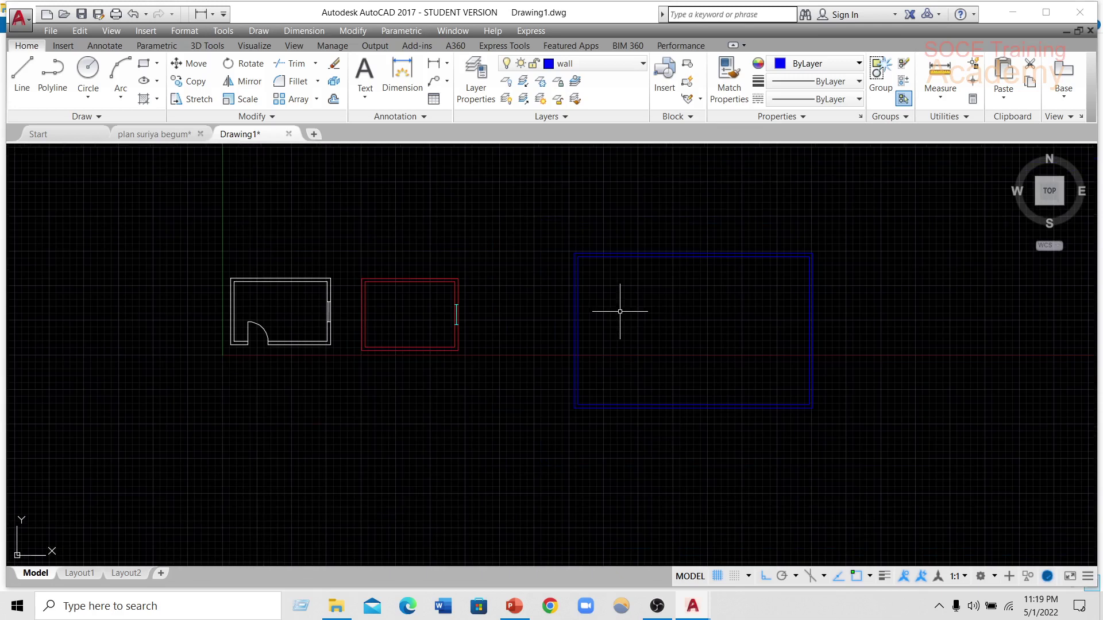
middle_click_drag(620, 308, 557, 303)
scroll(655, 275, "up", 2)
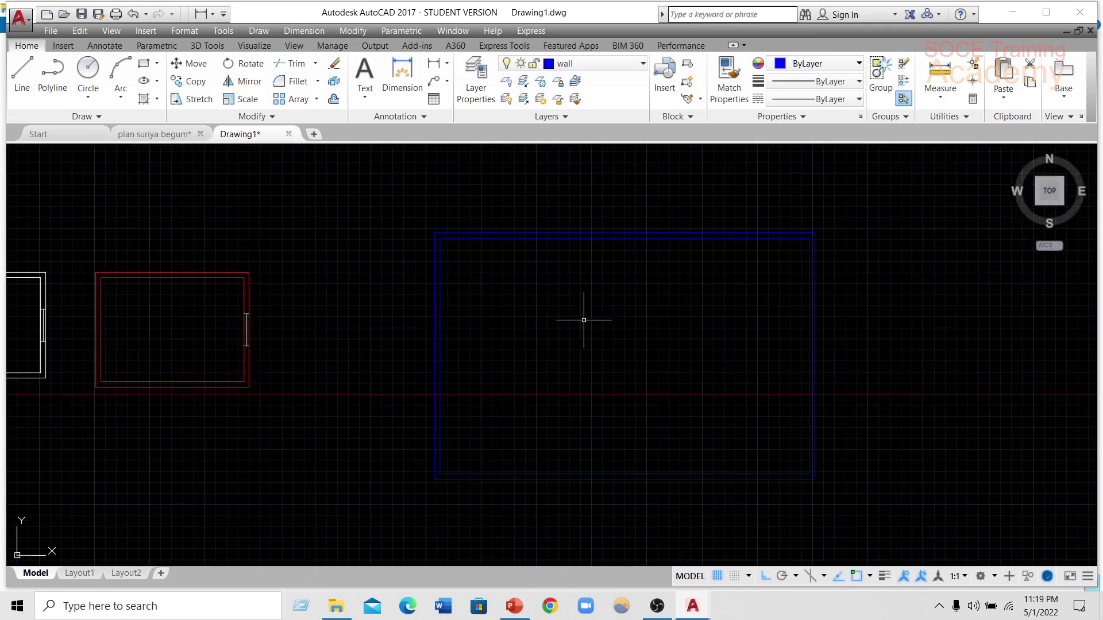
scroll(466, 212, "down", 2)
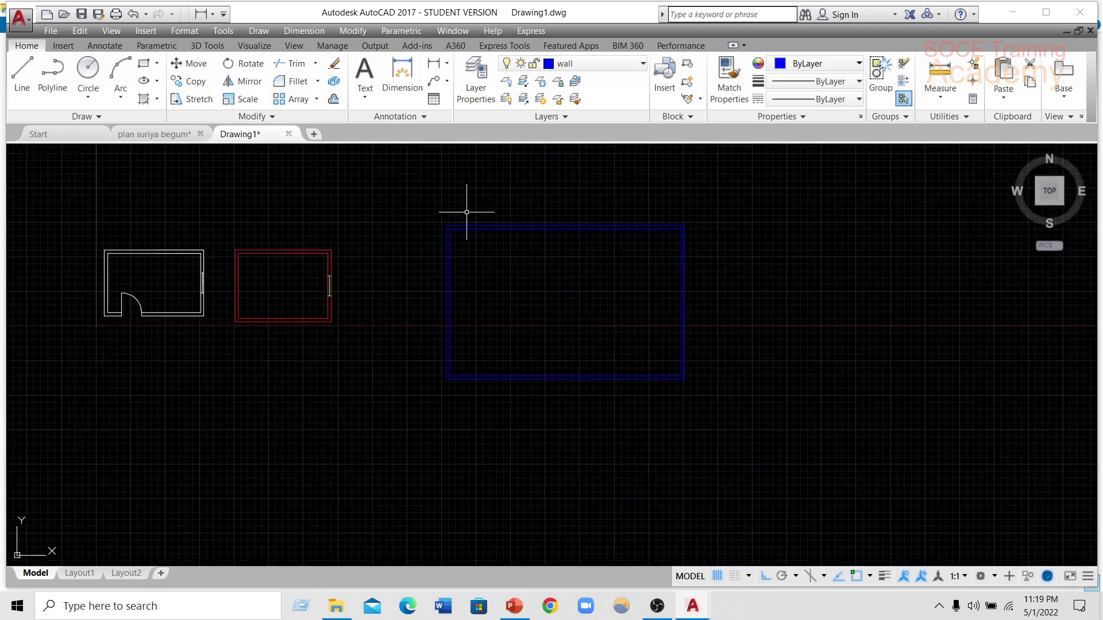
- On the door layer, draw a 6-unit vertical jamb line across the bottom wall
left_click(572, 64)
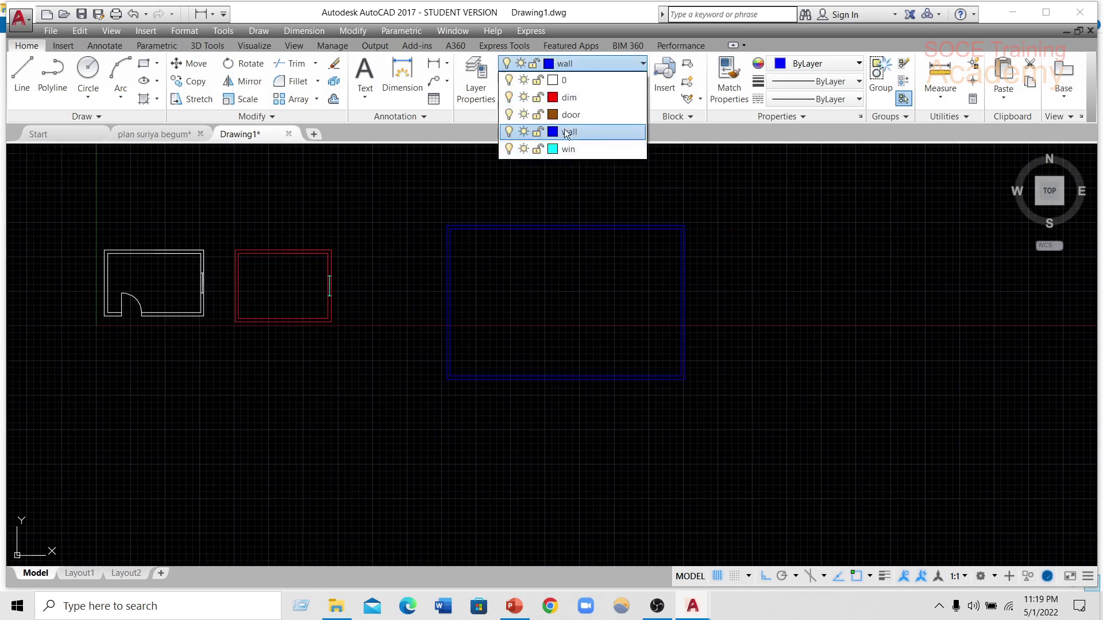
left_click(564, 118)
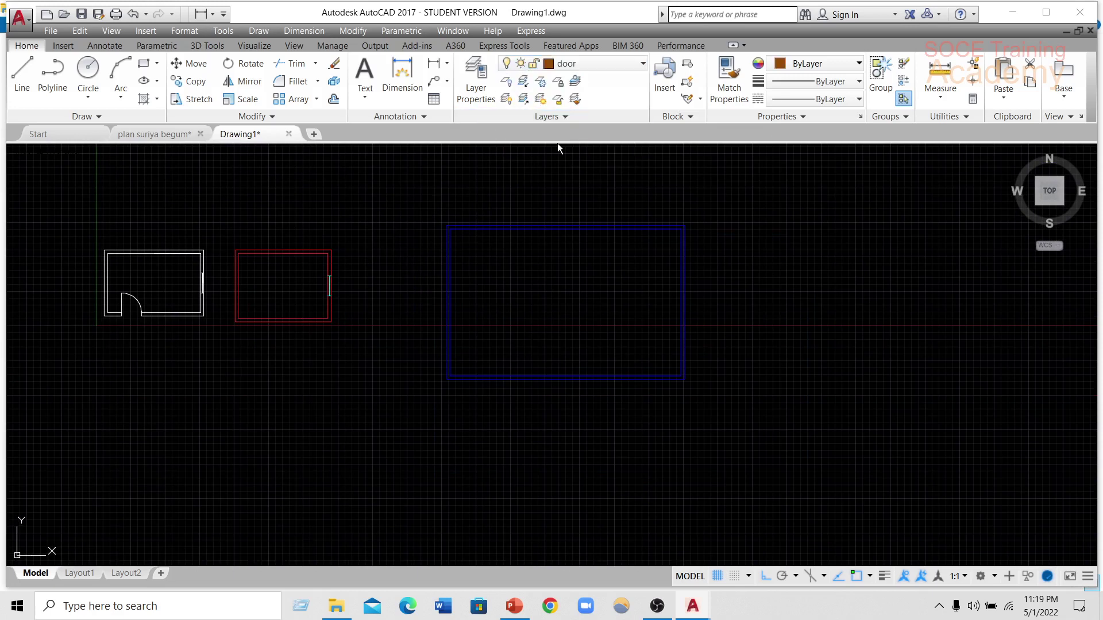
scroll(499, 411, "up", 4)
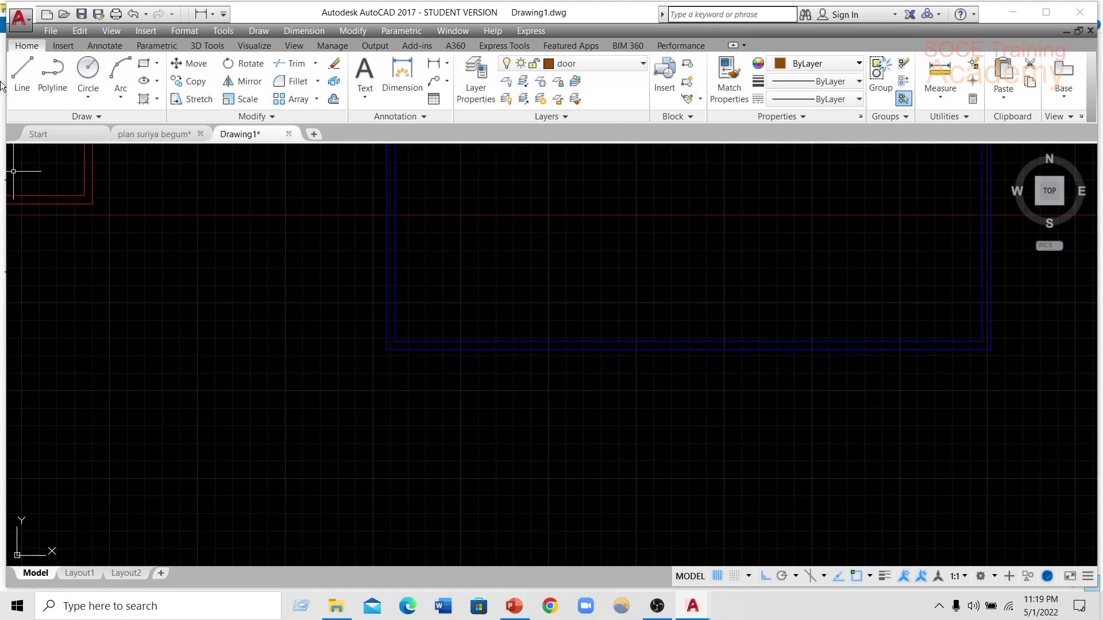
left_click(19, 69)
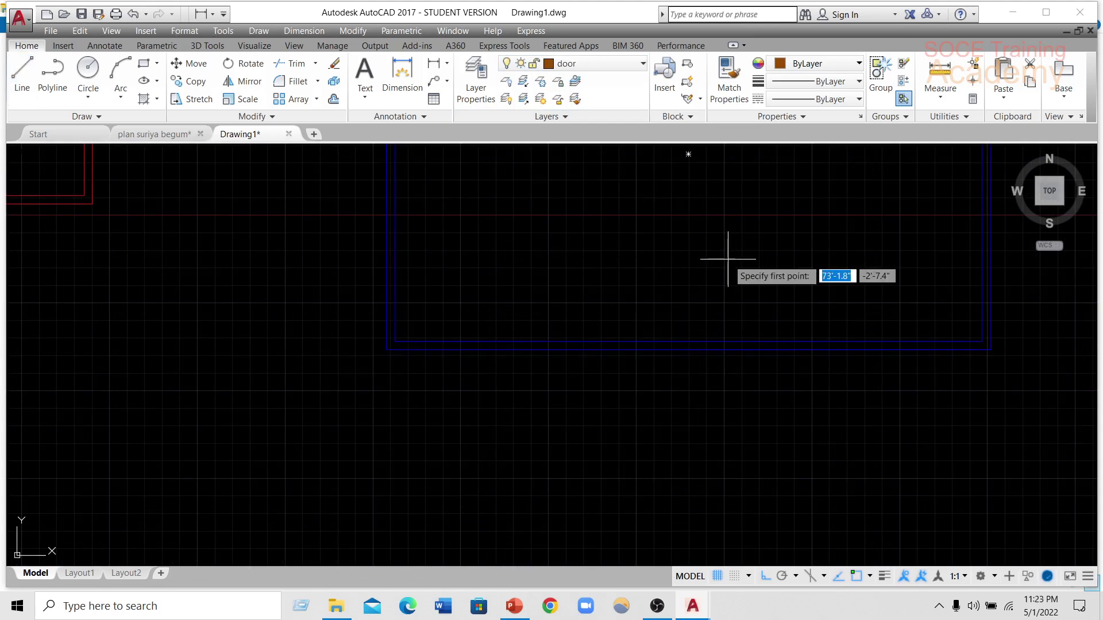
scroll(445, 350, "up", 5)
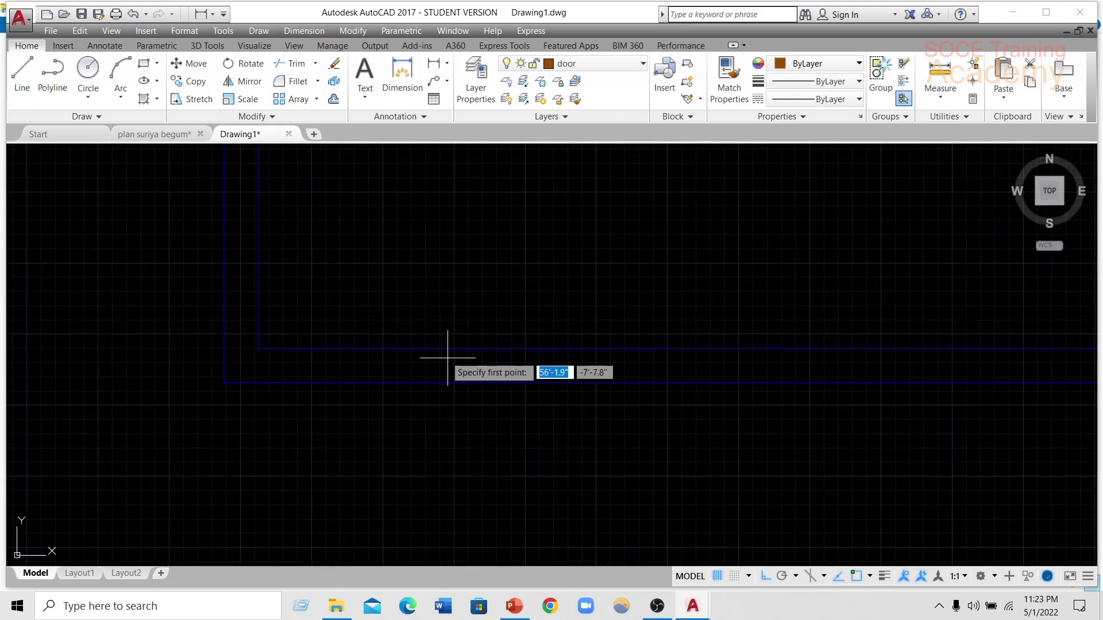
left_click(443, 382)
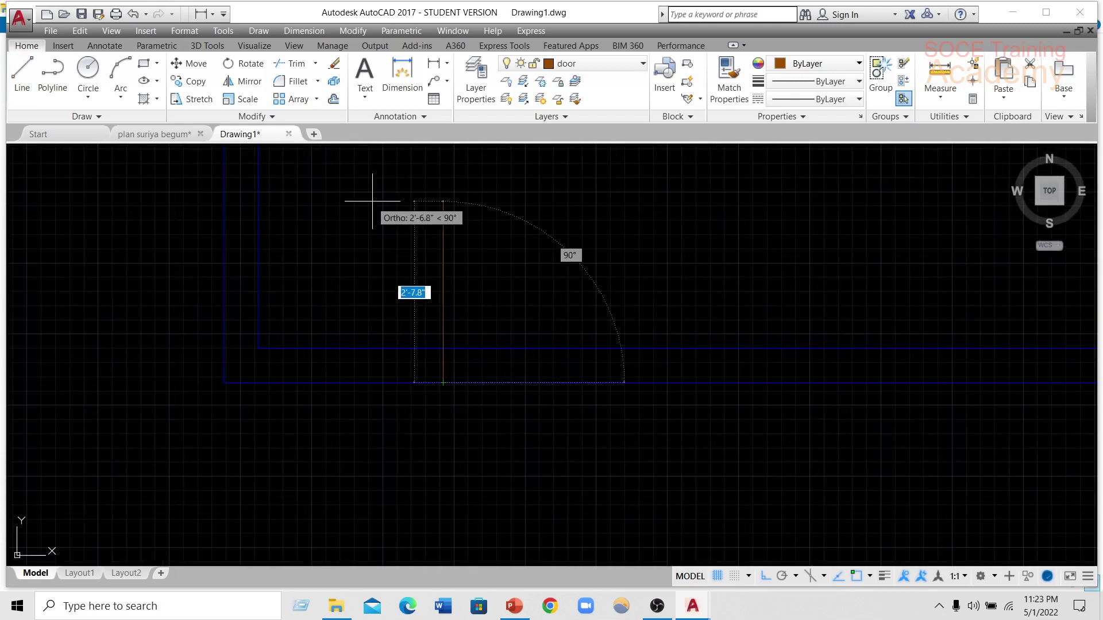
type("6")
key("Return")
key("Escape")
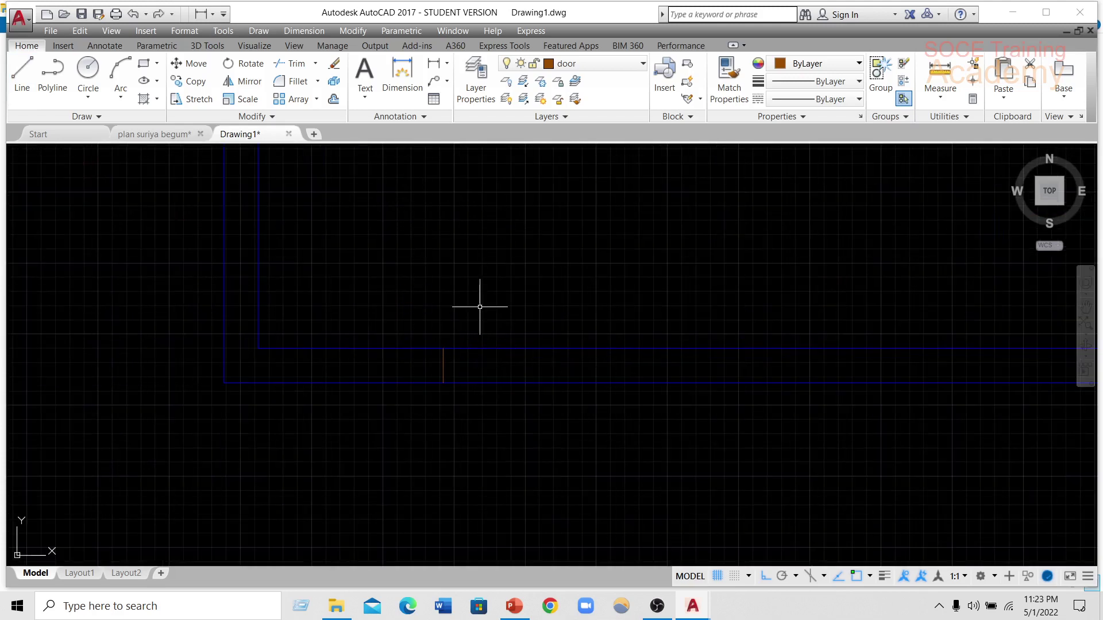
type("O")
- Offset the jamb line 3' to the right as the second jamb
key("Return")
type("3")
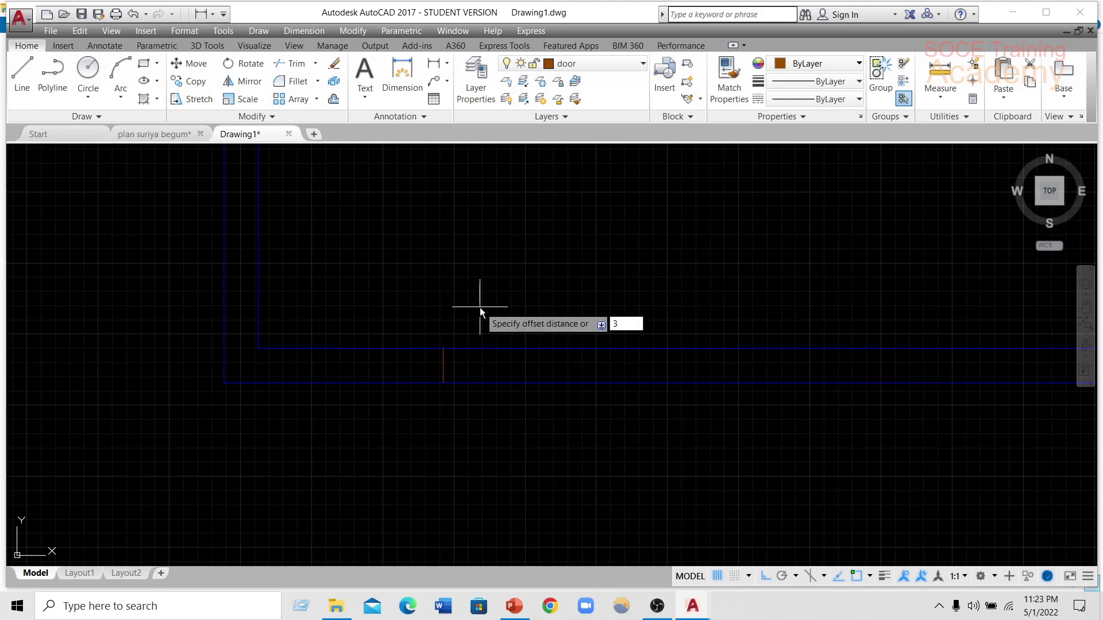
key("Return")
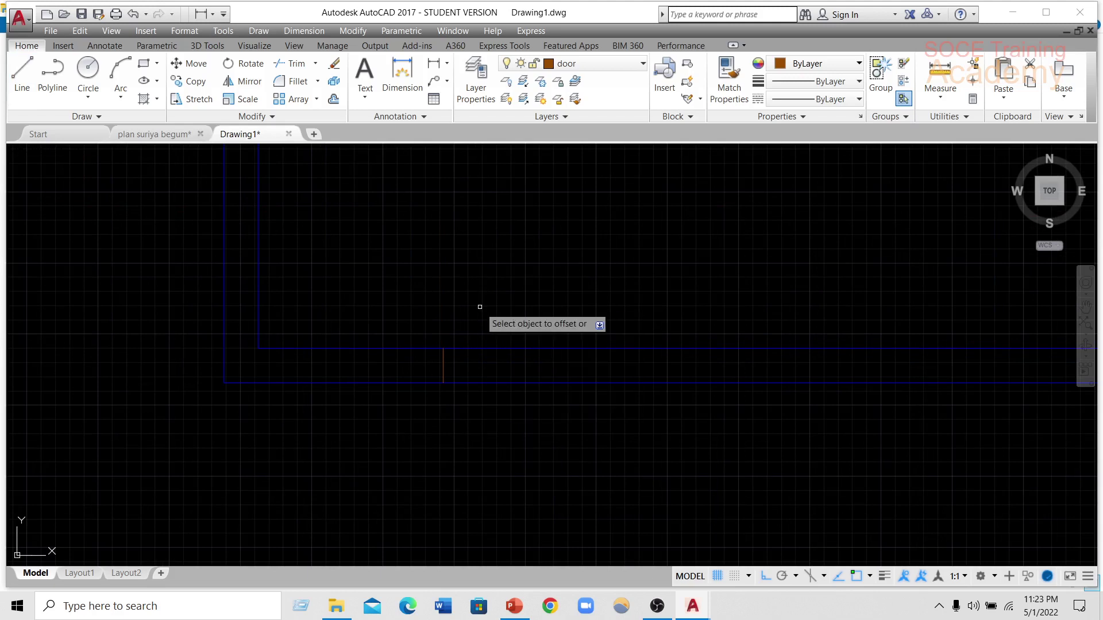
left_click(443, 366)
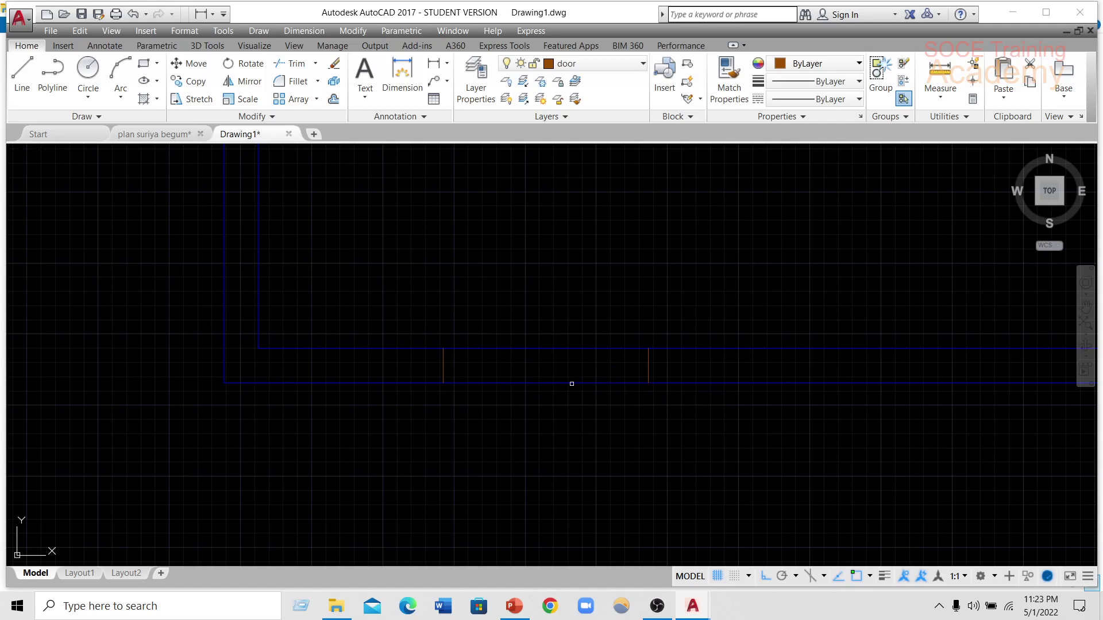
key("Return")
key("Return")
key("Return")
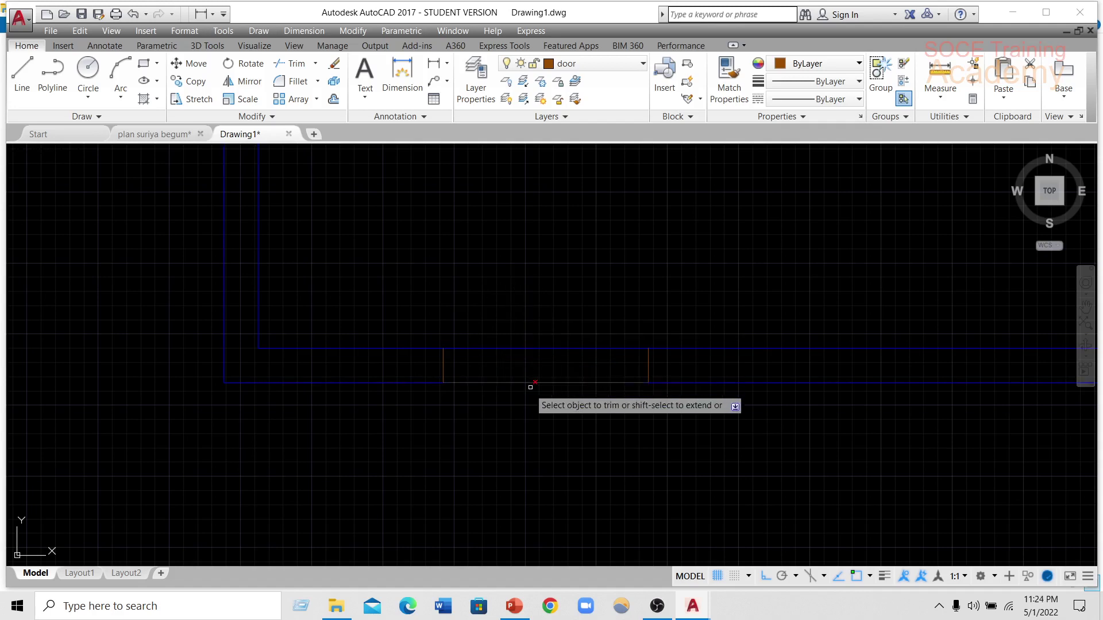
- Trim away the wall lines between the two jambs
left_click(531, 383)
left_click(527, 348)
left_click(537, 352)
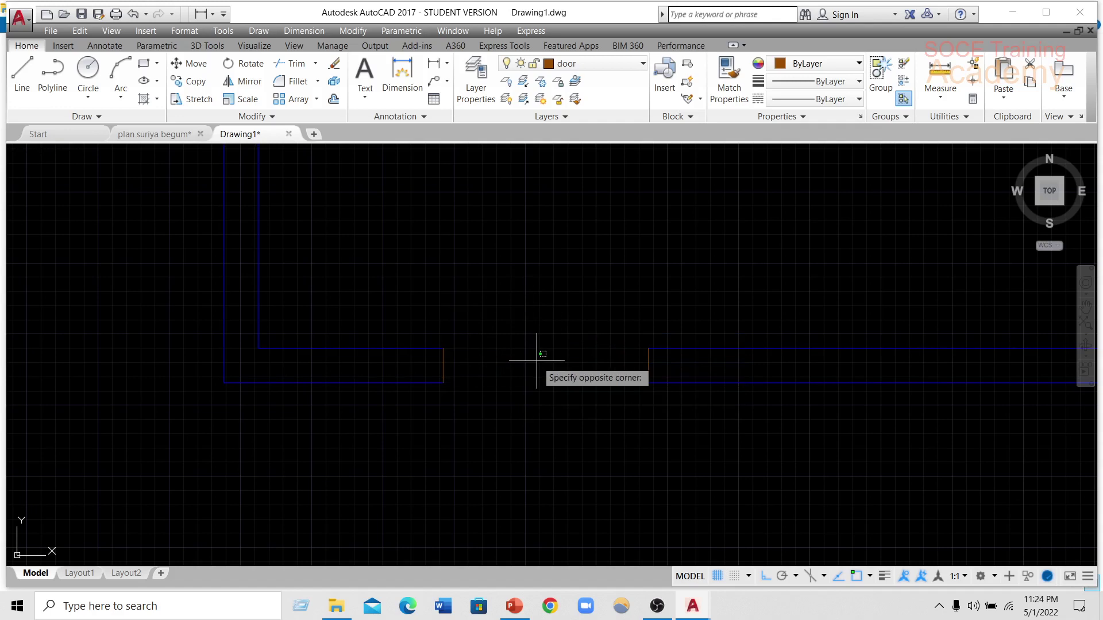
key("Escape")
- Draw a circle centred on the left jamb corner, reaching the opposite jamb
left_click(89, 69)
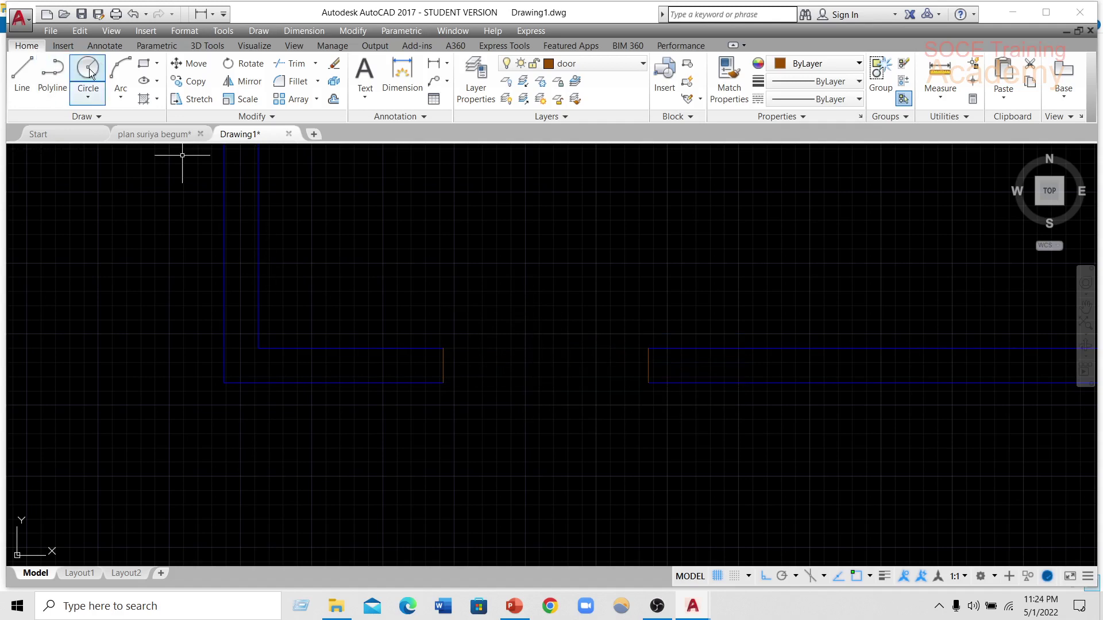
left_click(443, 348)
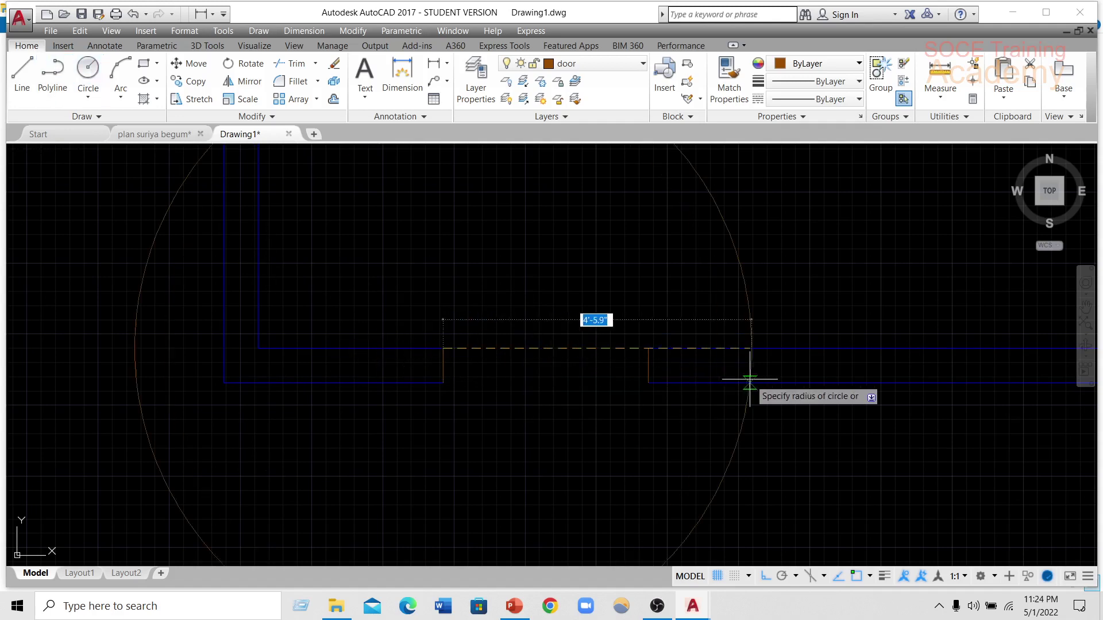
left_click(648, 349)
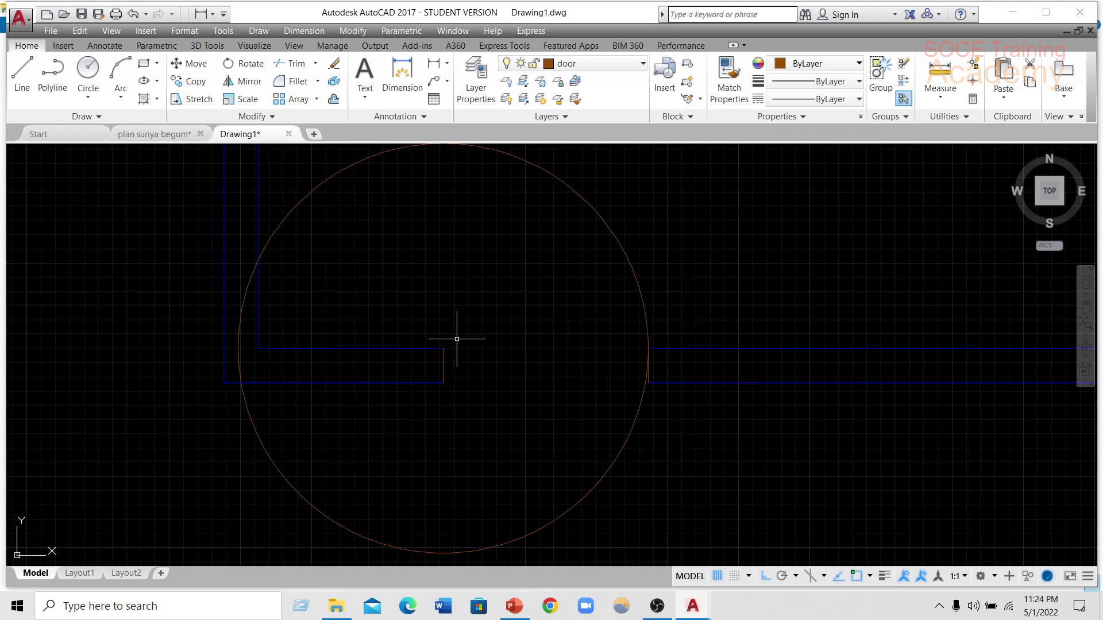
left_click(120, 75)
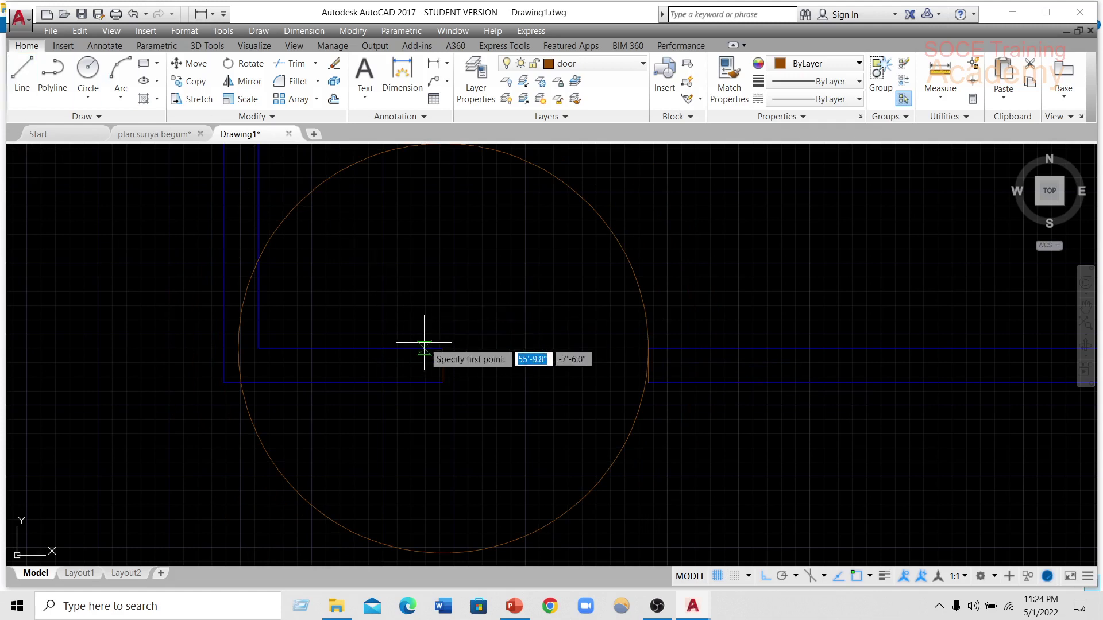
left_click(443, 287)
- Extend the vertical door line up to the circle with EX
type("ex")
key("Return")
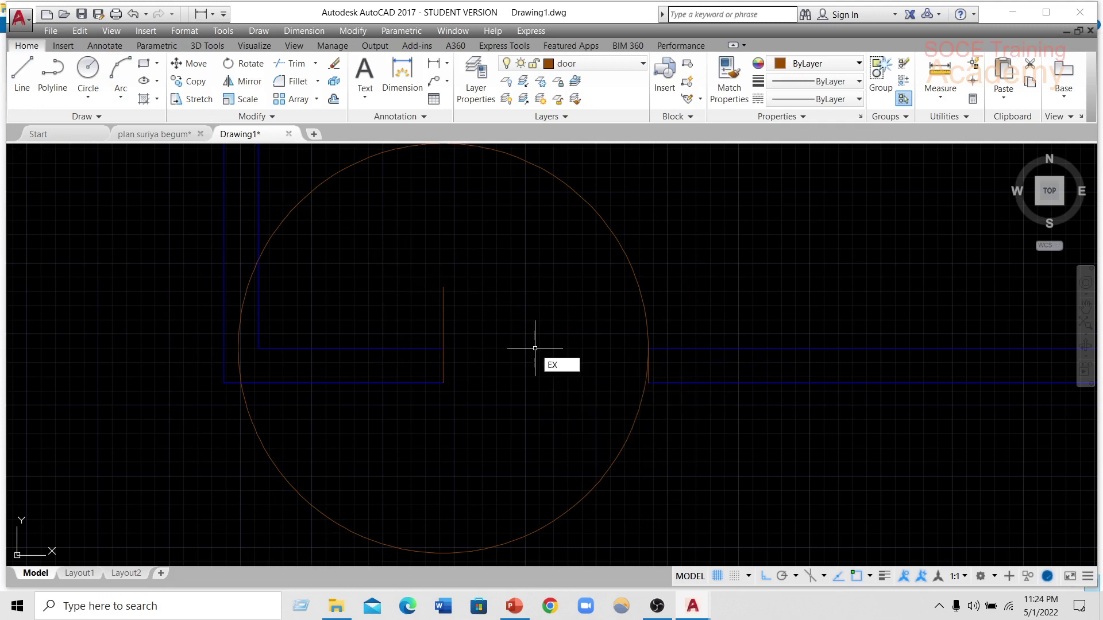
key("Return")
left_click(443, 295)
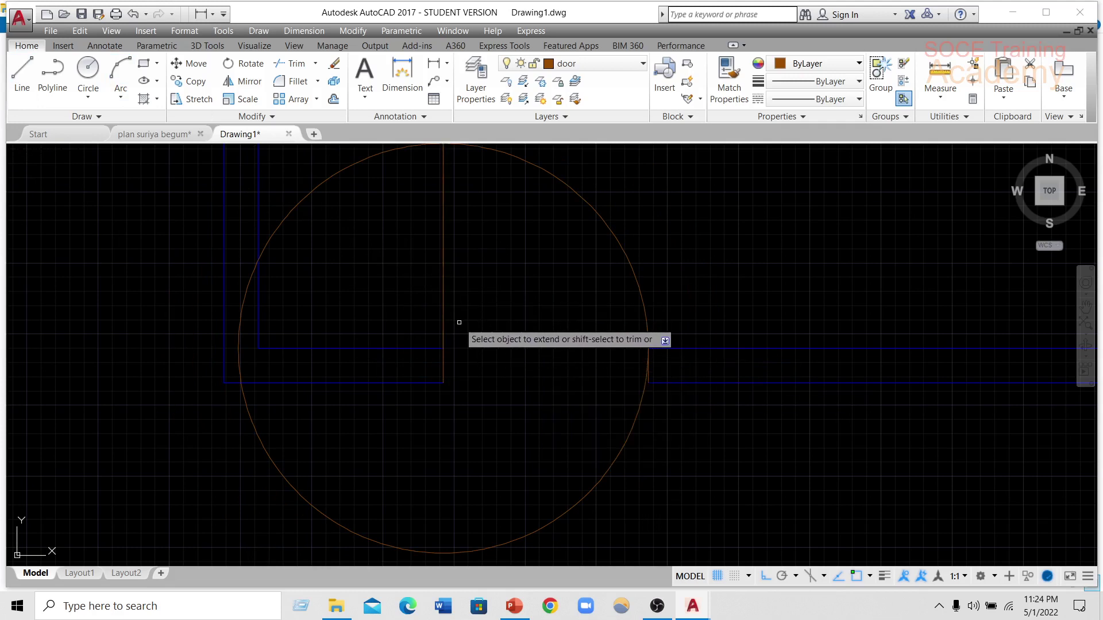
key("Return")
type("tr")
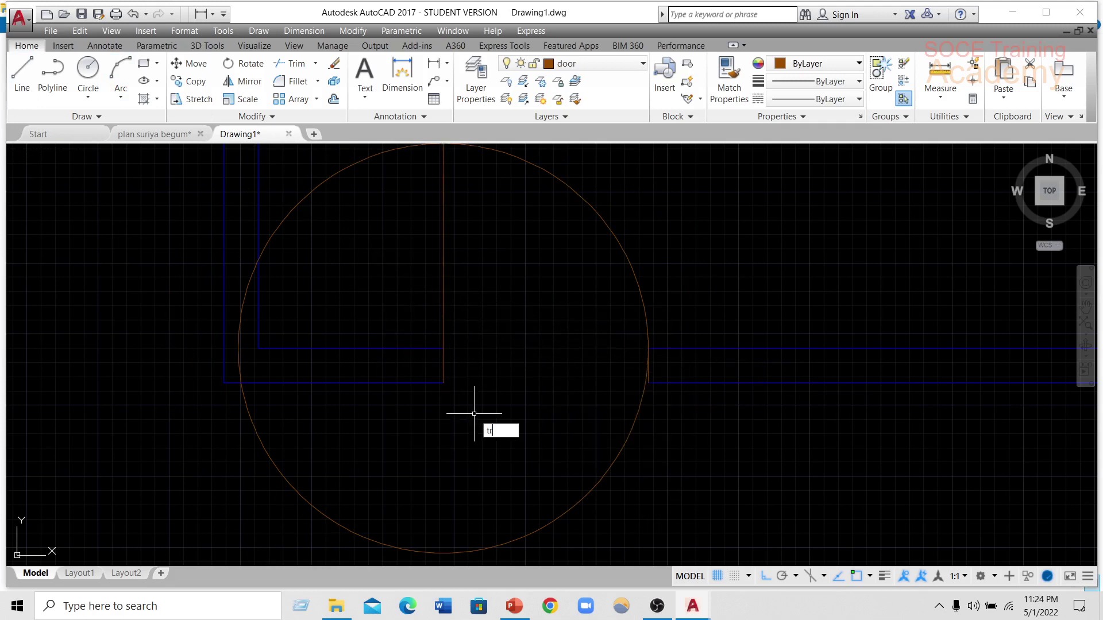
- Trim the circle's upper-left, left and bottom arcs, leaving a quarter-circle door swing
key("Return")
key("Return")
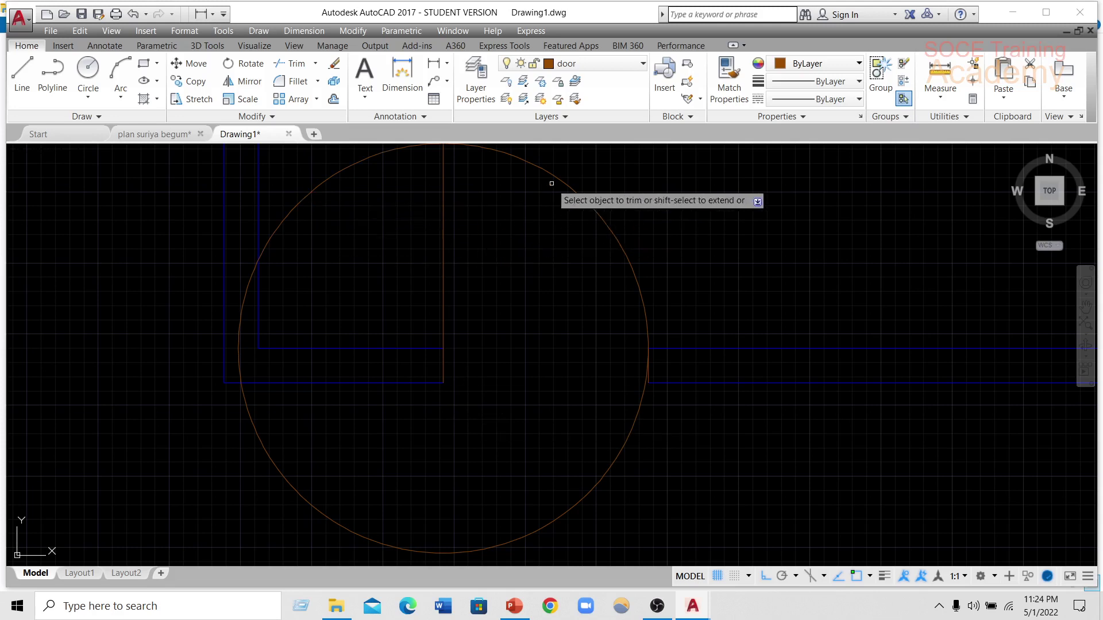
left_click(356, 164)
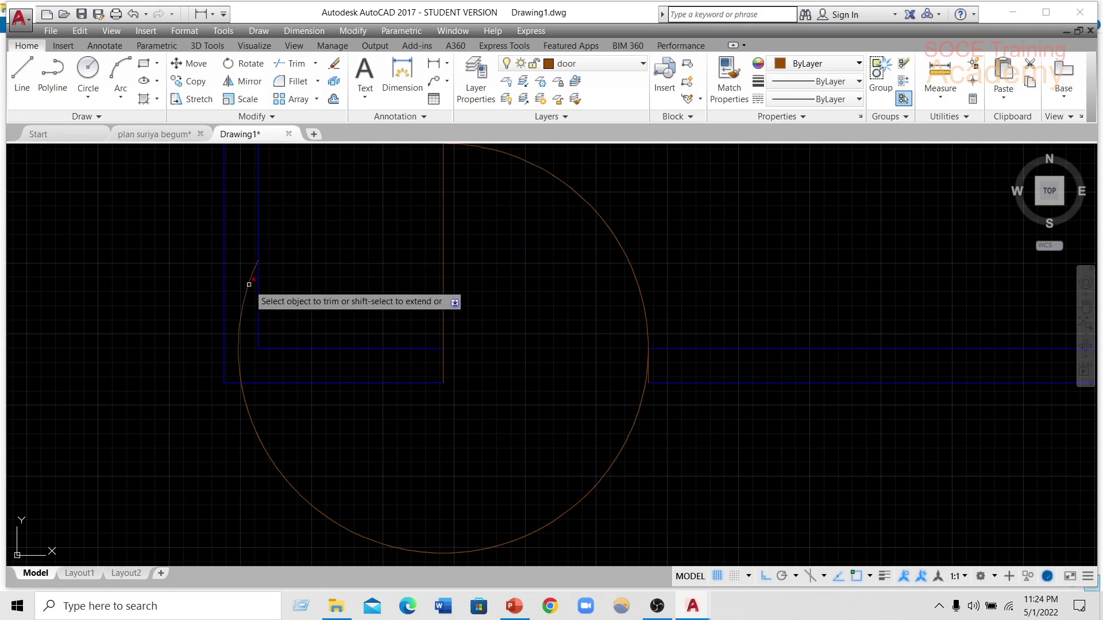
left_click(251, 423)
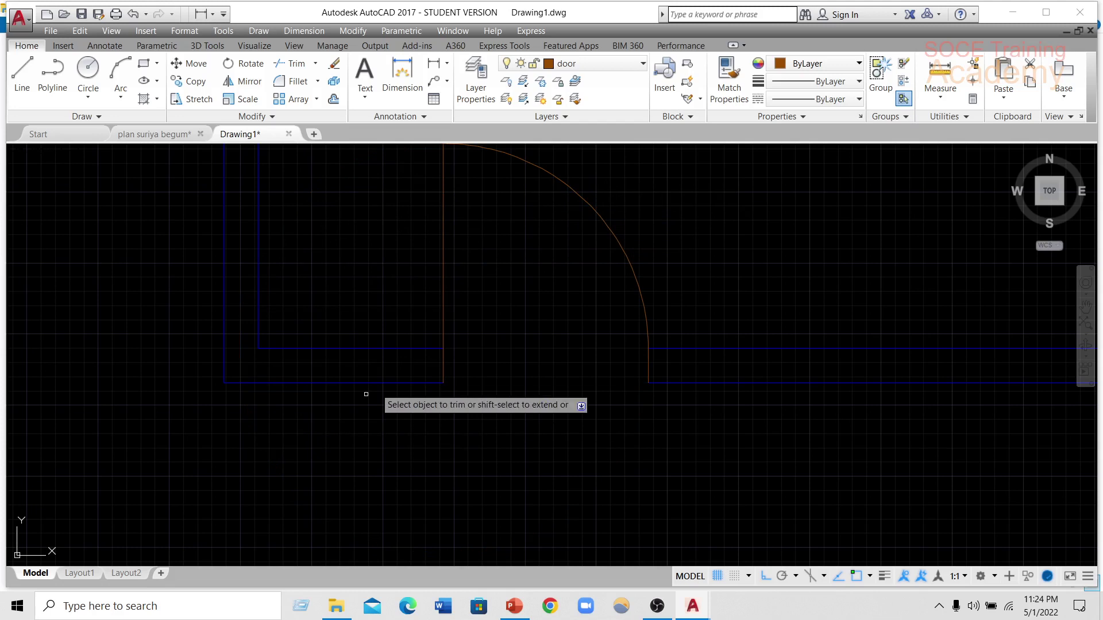
scroll(416, 356, "down", 2)
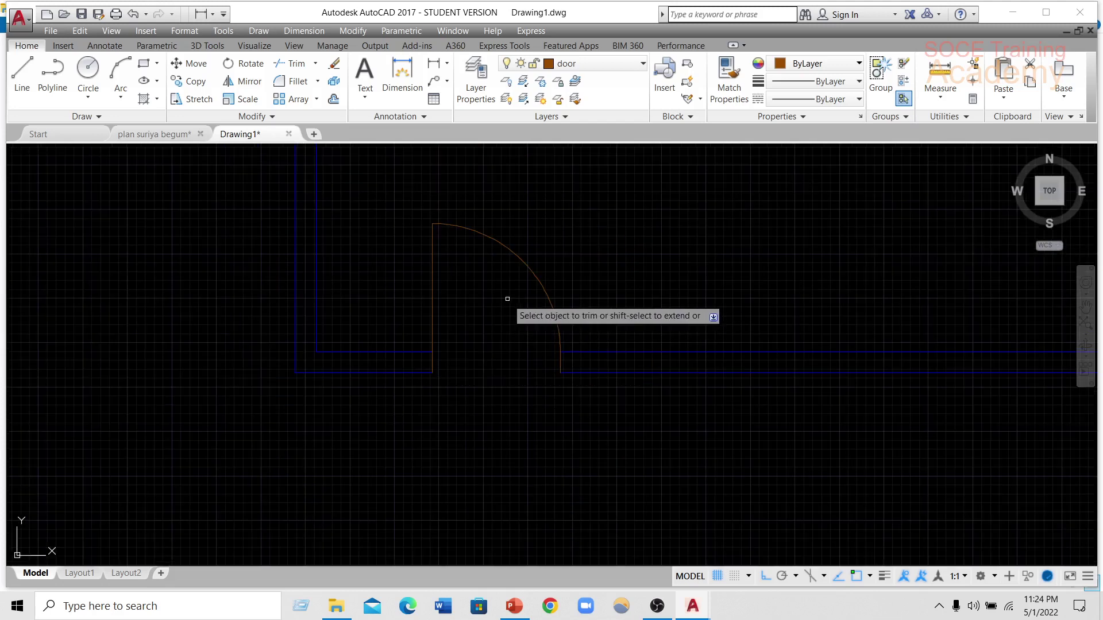
scroll(517, 290, "down", 4)
scroll(574, 289, "up", 4)
key("Escape")
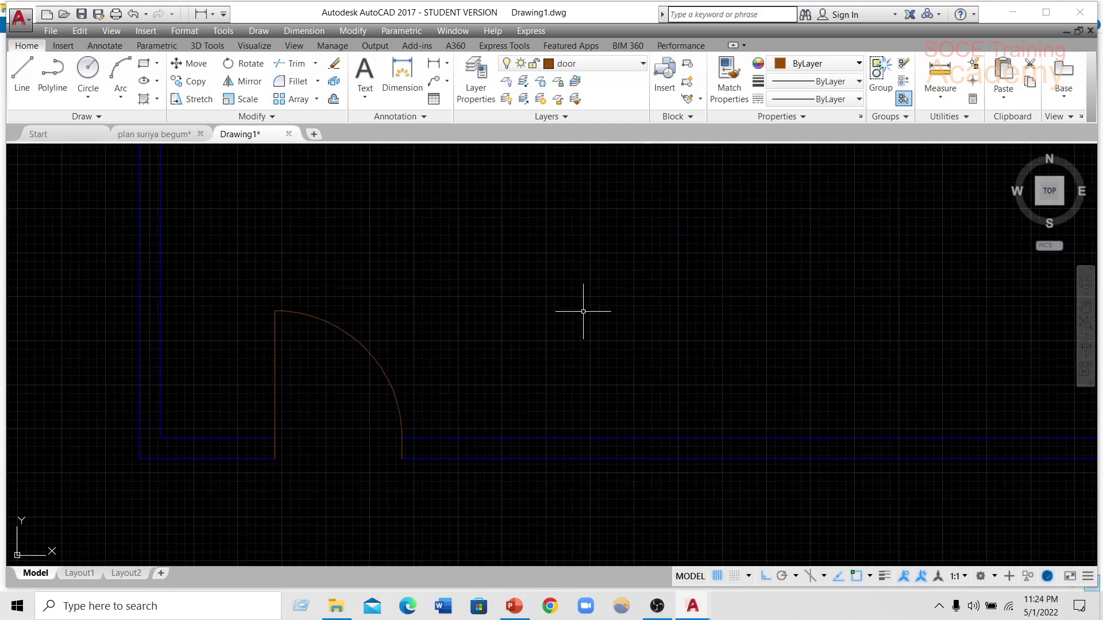
scroll(322, 370, "down", 2)
scroll(389, 338, "down", 3)
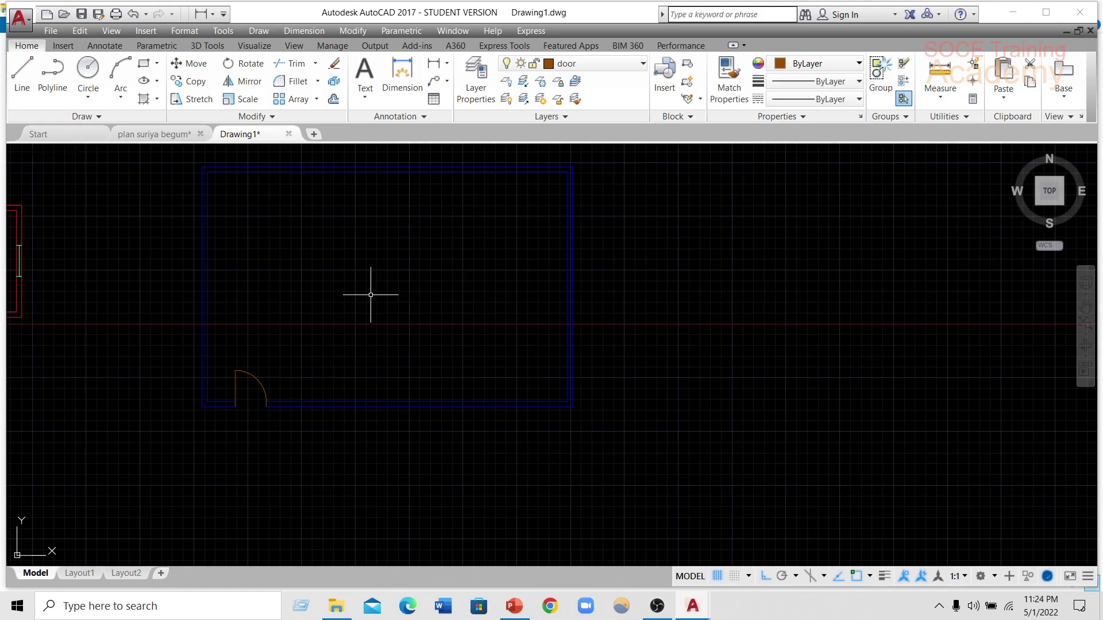
- Make wall the current layer
left_click(586, 64)
left_click(567, 131)
scroll(584, 263, "up", 2)
scroll(574, 284, "up", 2)
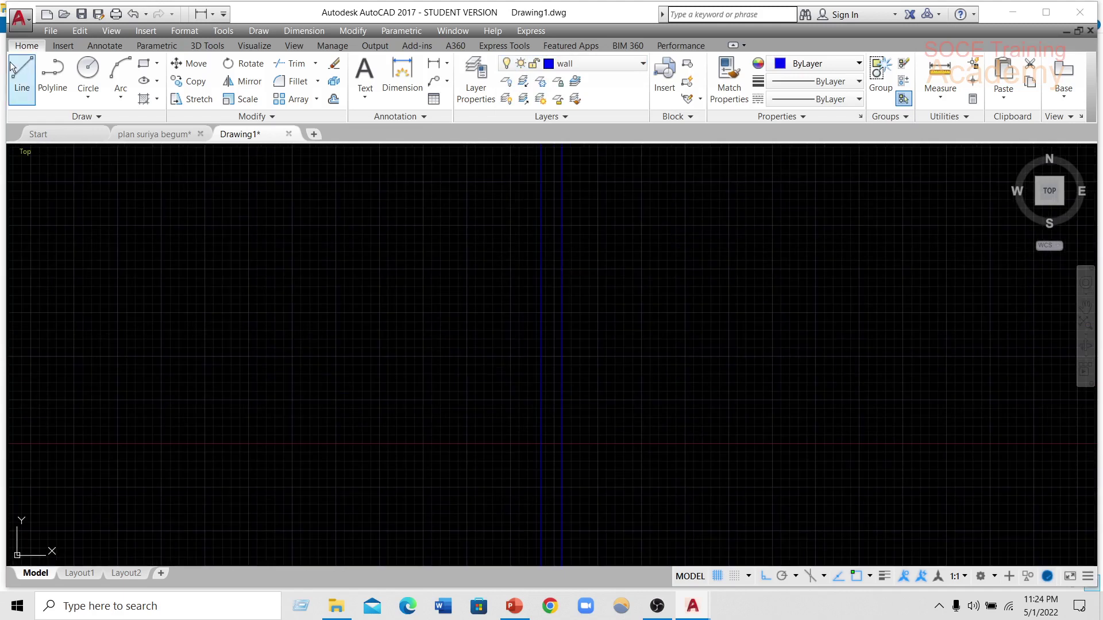
- Draw a short line from the inner to the outer wall line, closing the blue wall's end
scroll(488, 327, "down", 4)
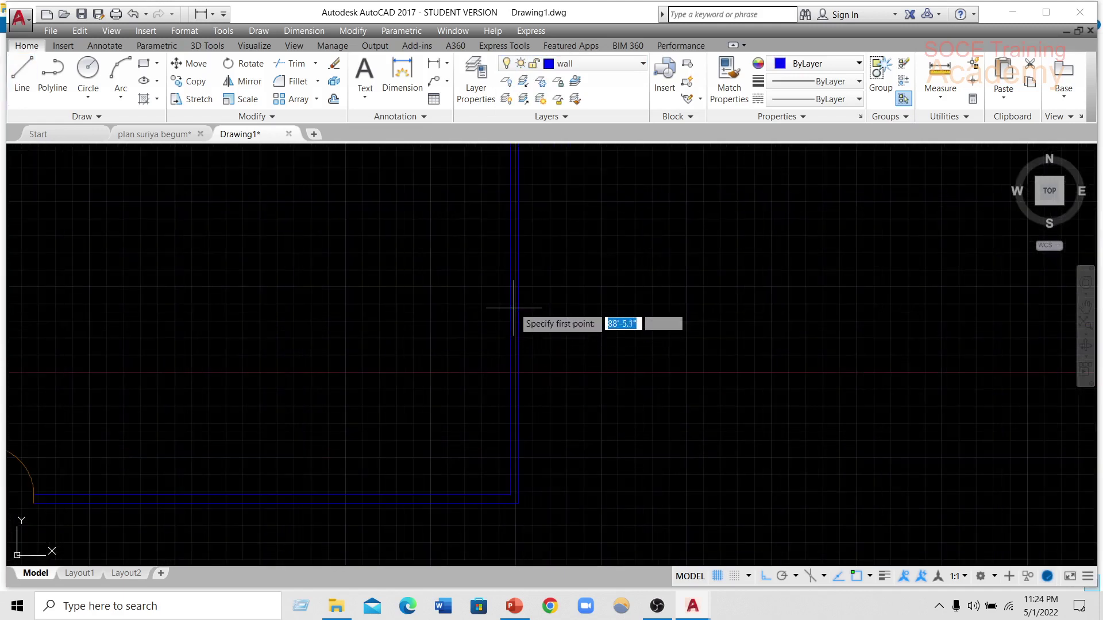
left_click(510, 313)
scroll(513, 307, "up", 2)
scroll(506, 310, "up", 2)
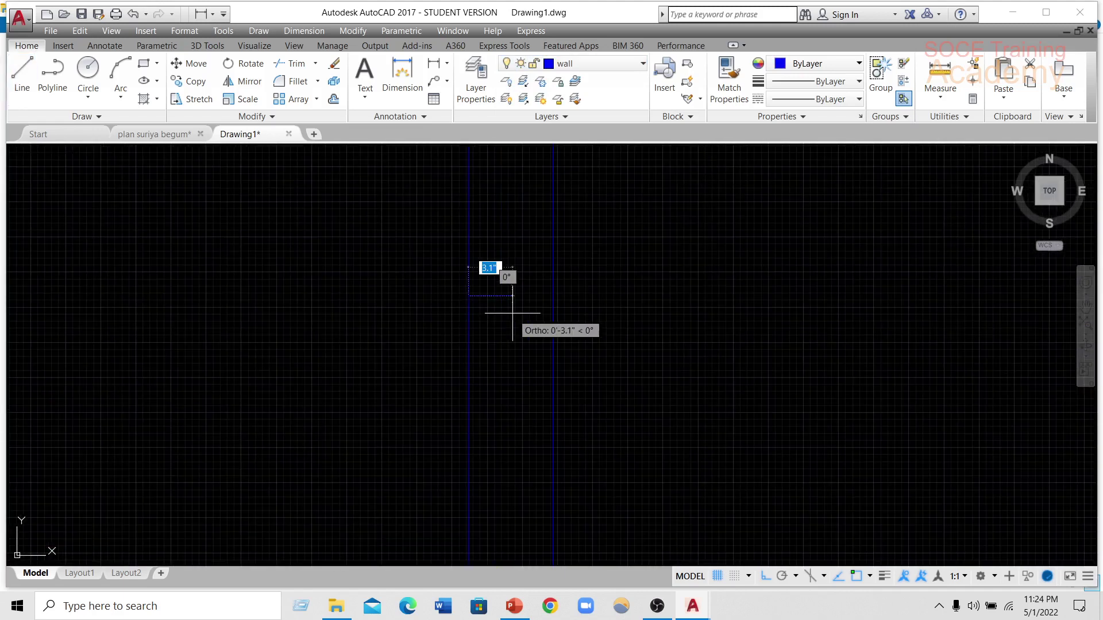
left_click(556, 297)
key("Return")
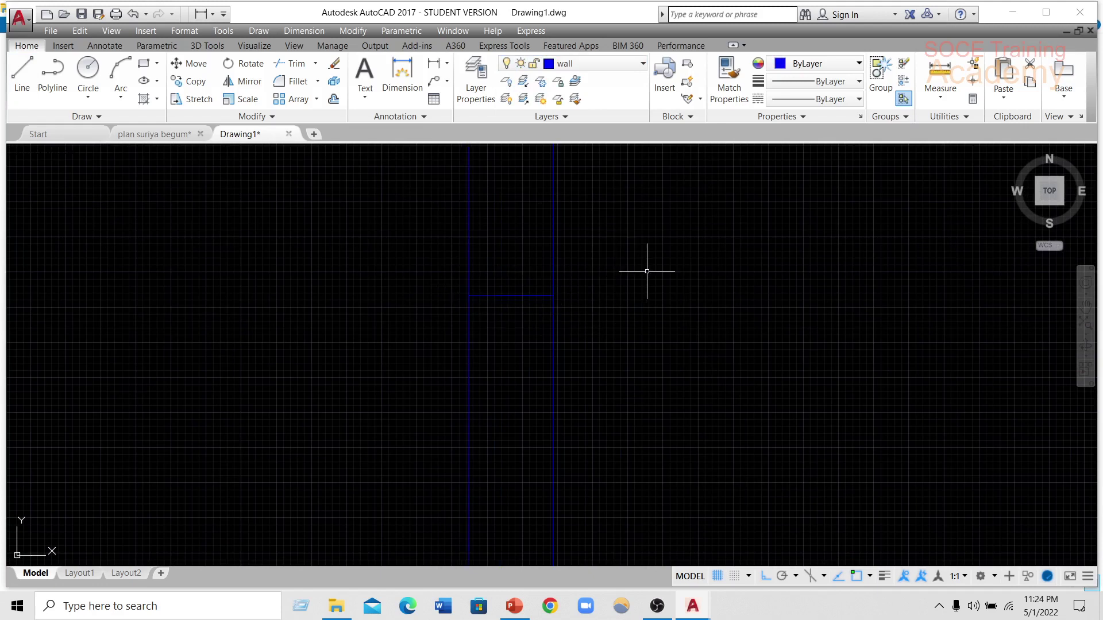
left_click(598, 64)
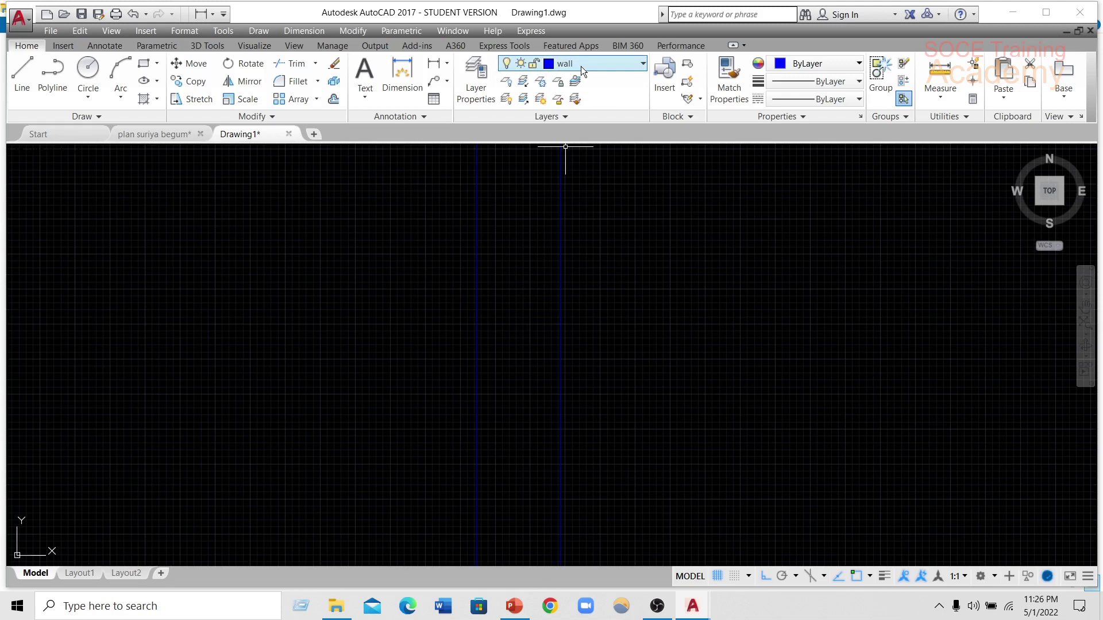
- Make win the current layer and draw a line across the right wall
left_click(581, 67)
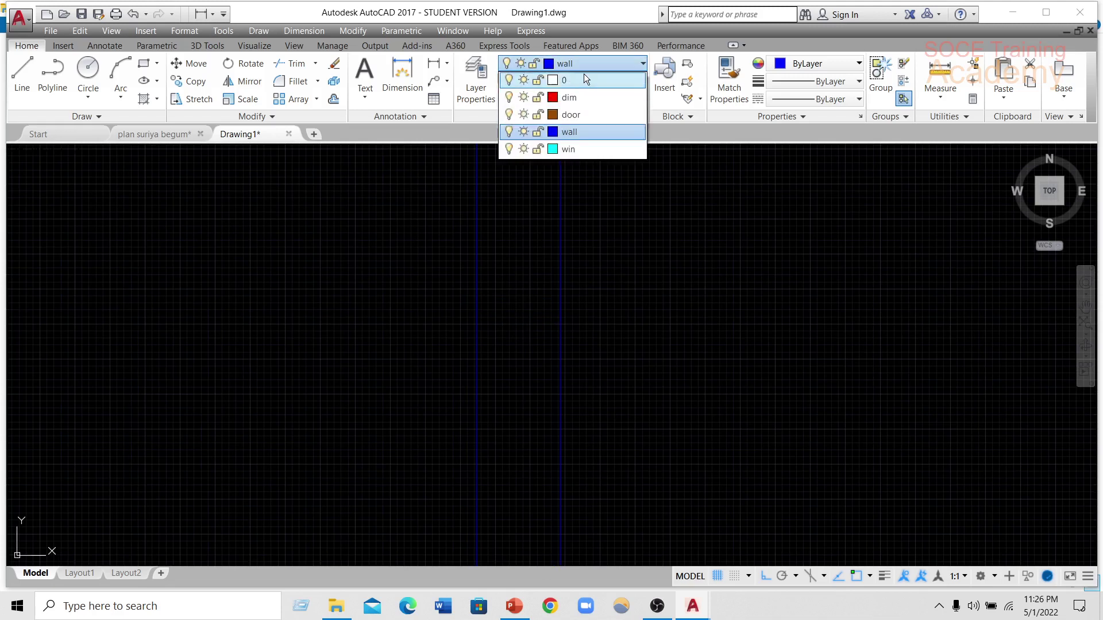
left_click(560, 149)
left_click(23, 68)
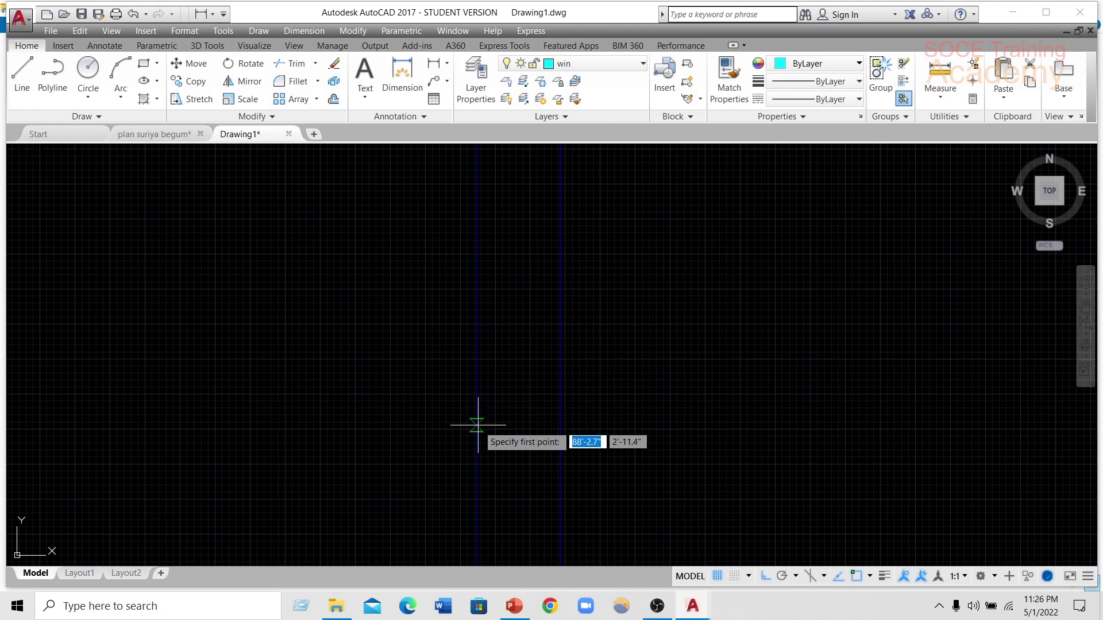
left_click(476, 313)
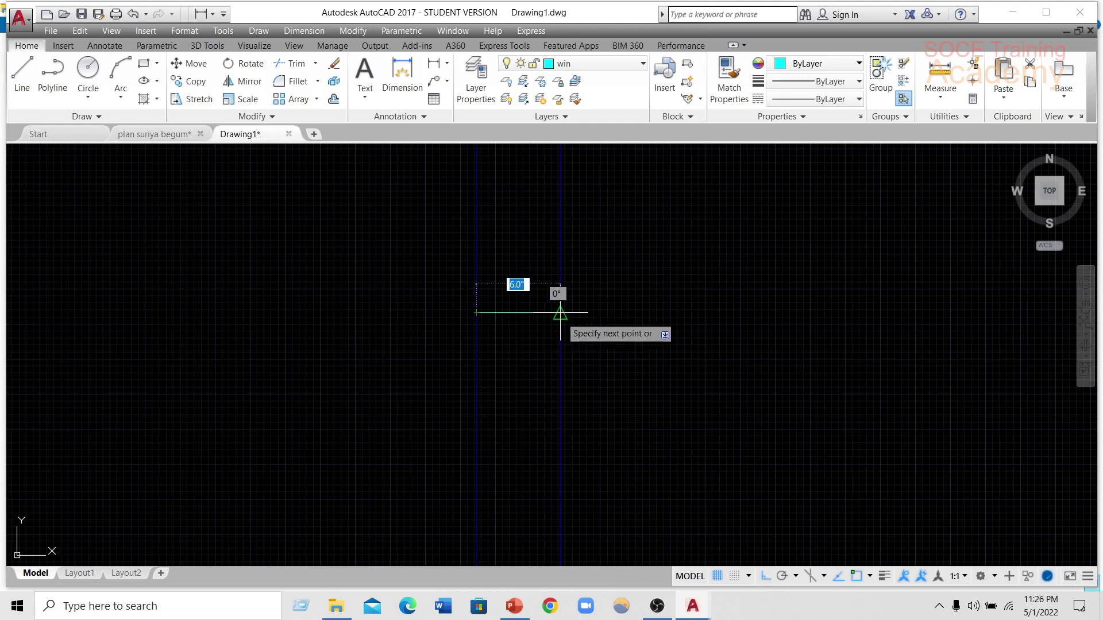
left_click(560, 314)
key("Escape")
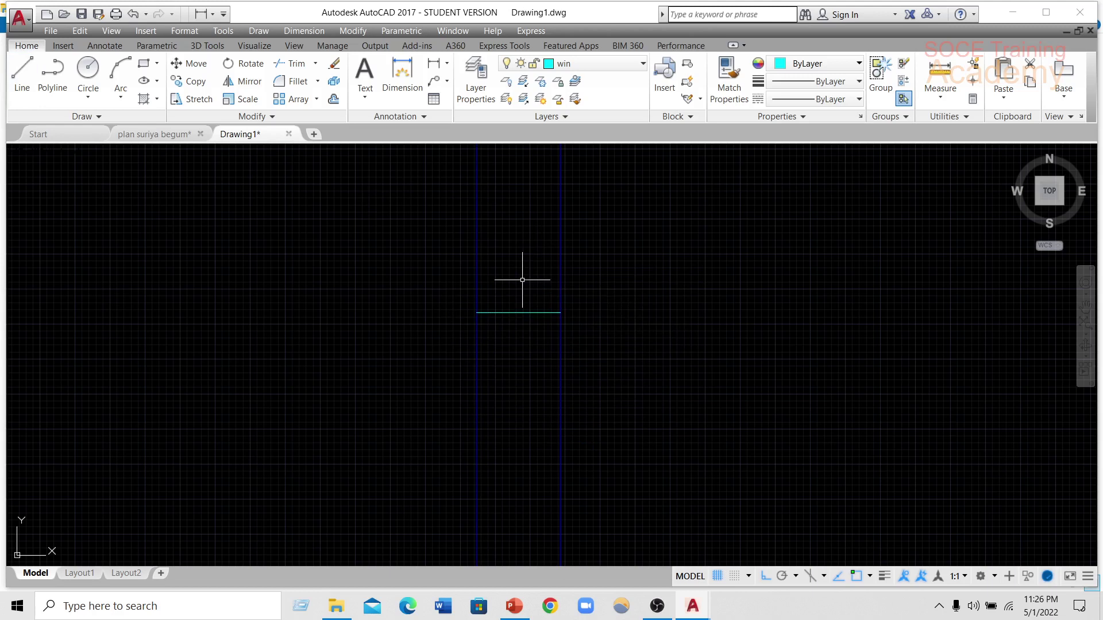
type("o")
- Offset the window line 1.5' to create a parallel lower window line
key("Return")
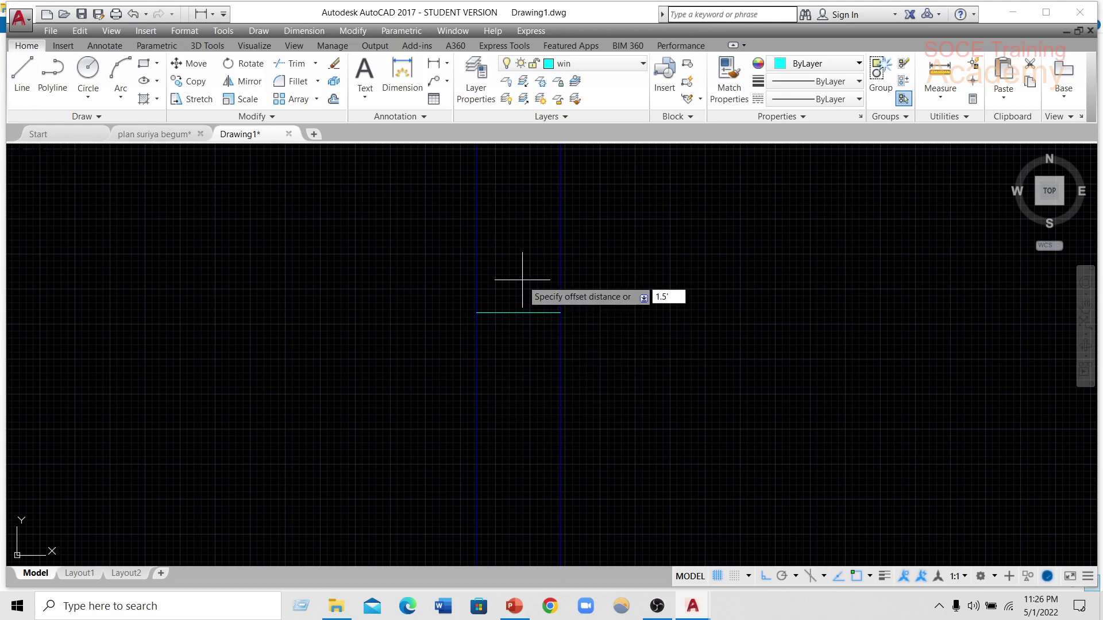
key("Return")
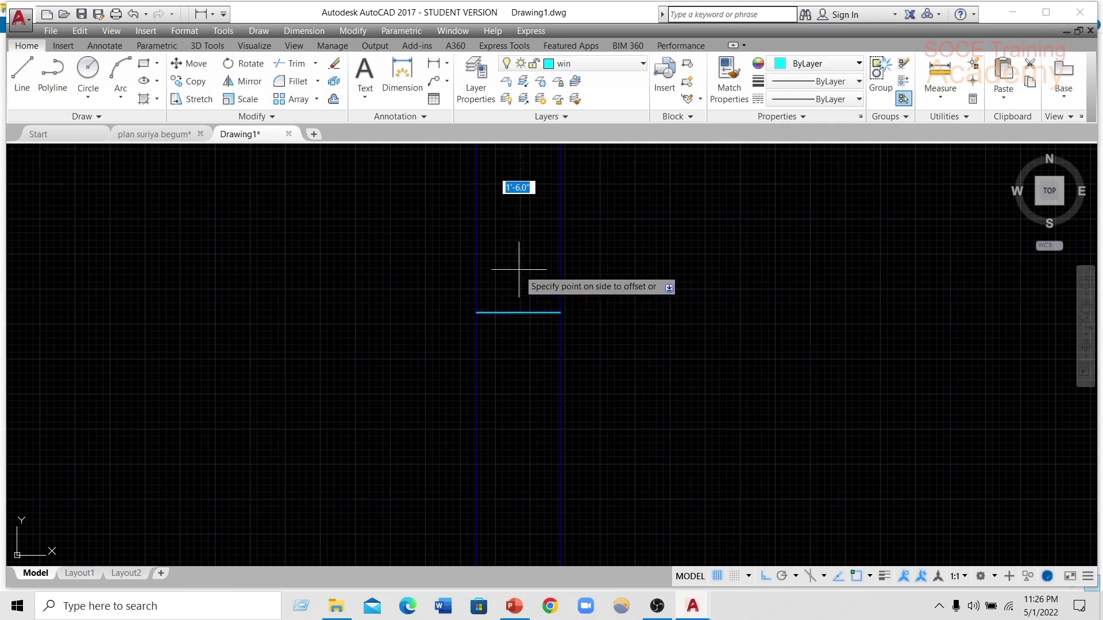
left_click(521, 313)
left_click(522, 388)
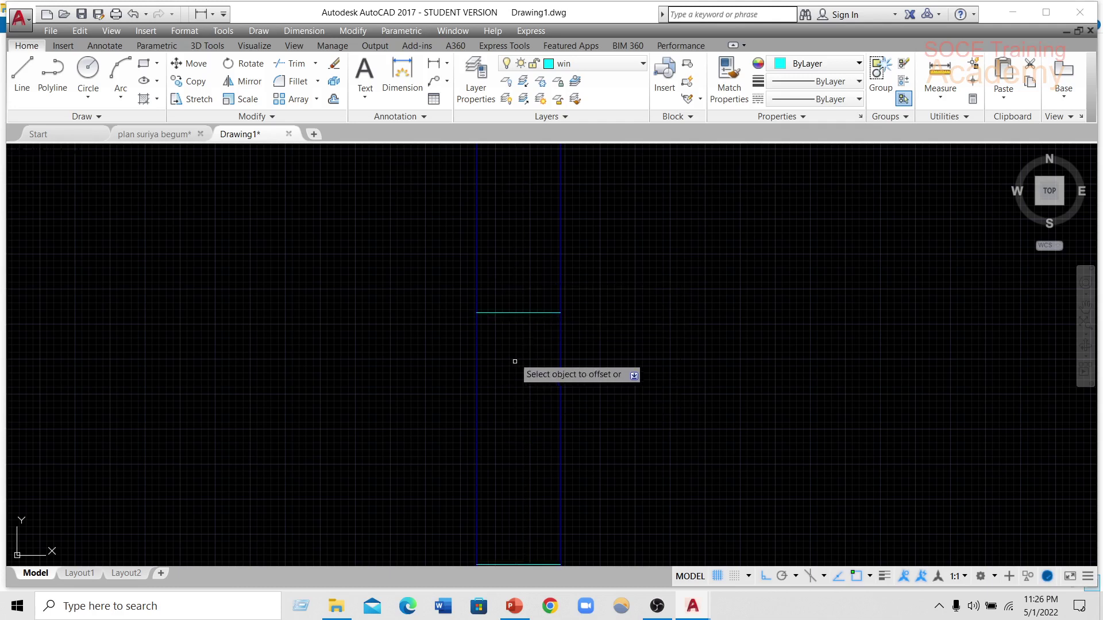
scroll(514, 359, "down", 2)
scroll(515, 342, "down", 2)
left_click(515, 340)
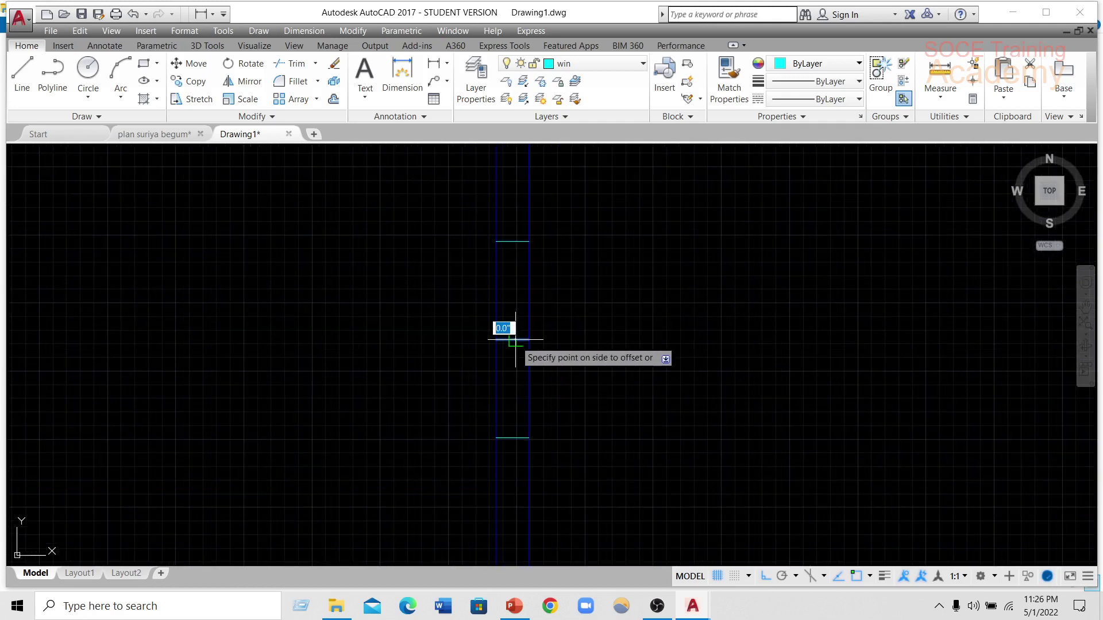
key("Escape")
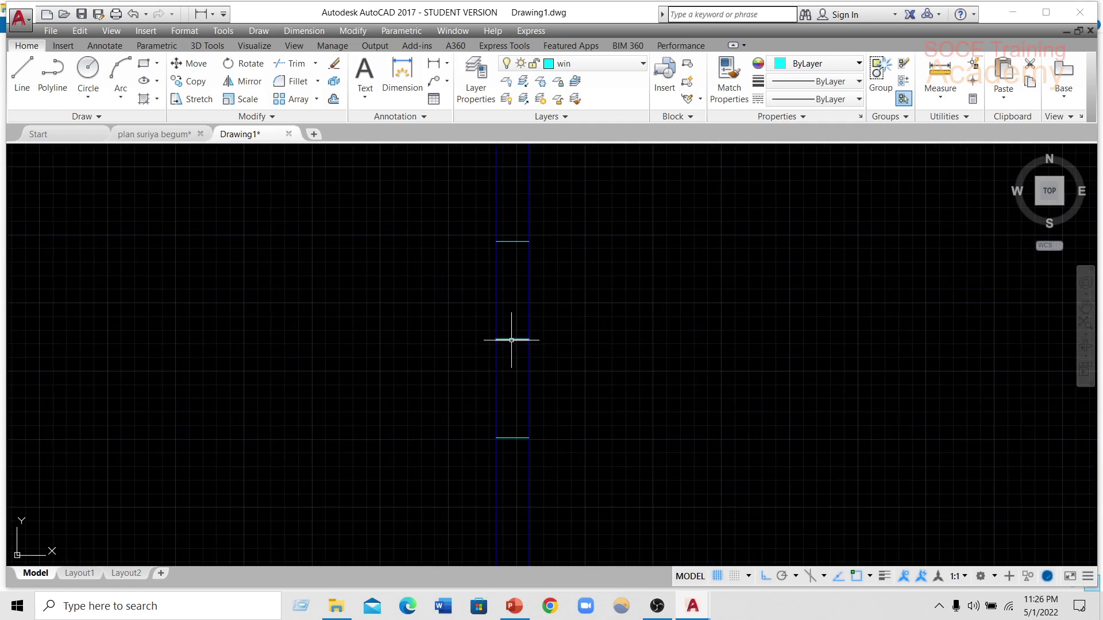
- Draw a vertical line joining the upper and lower window lines' midpoints
left_click(22, 74)
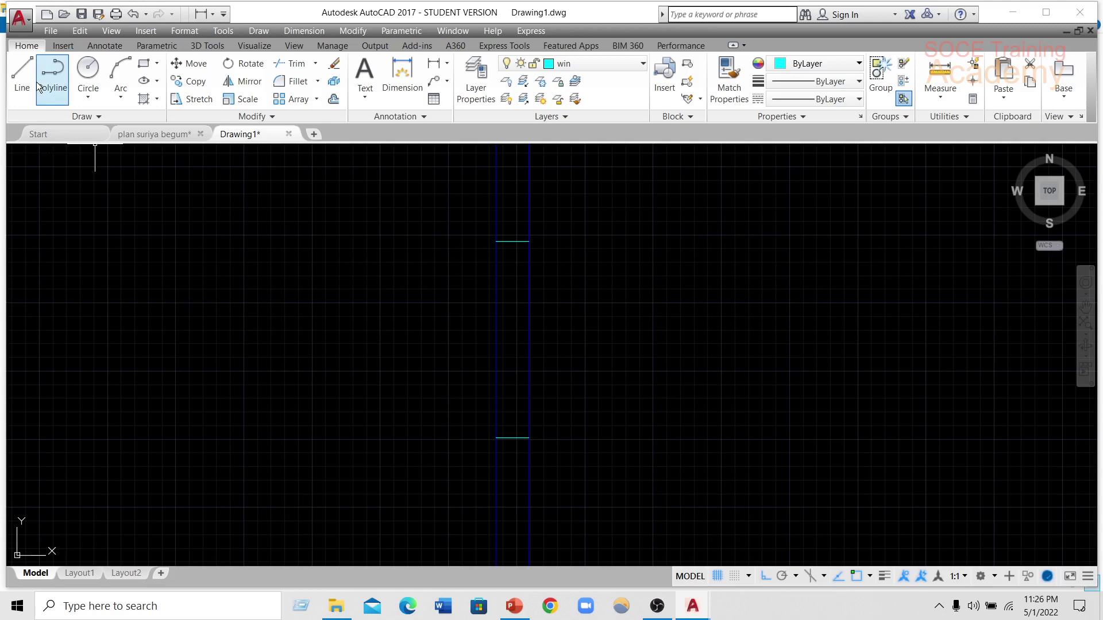
left_click(512, 241)
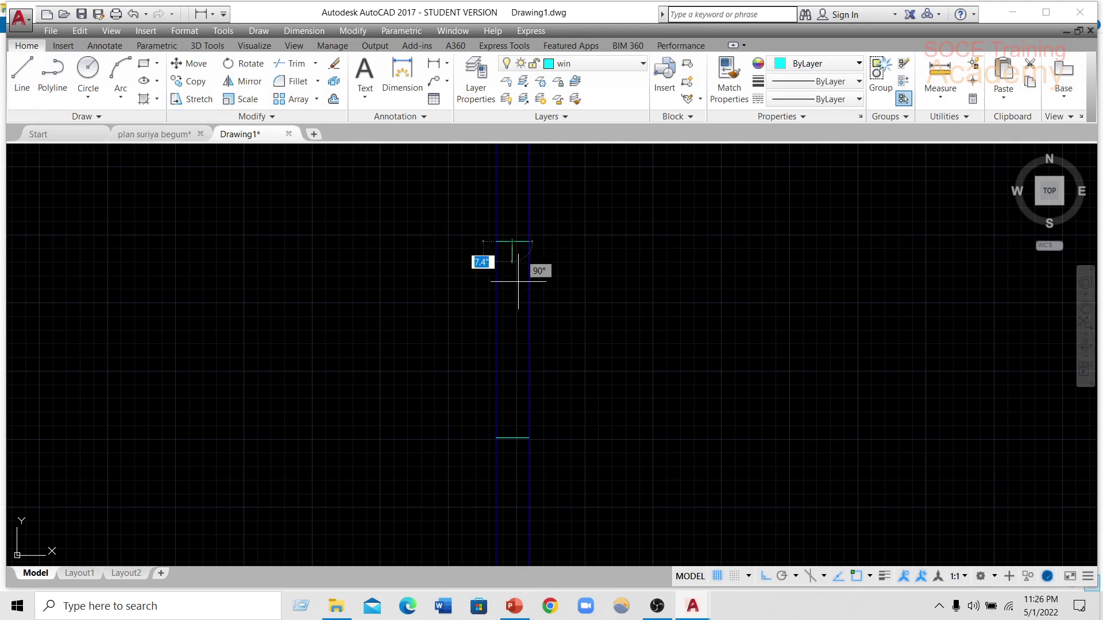
left_click(512, 438)
key("Escape")
scroll(424, 369, "down", 2)
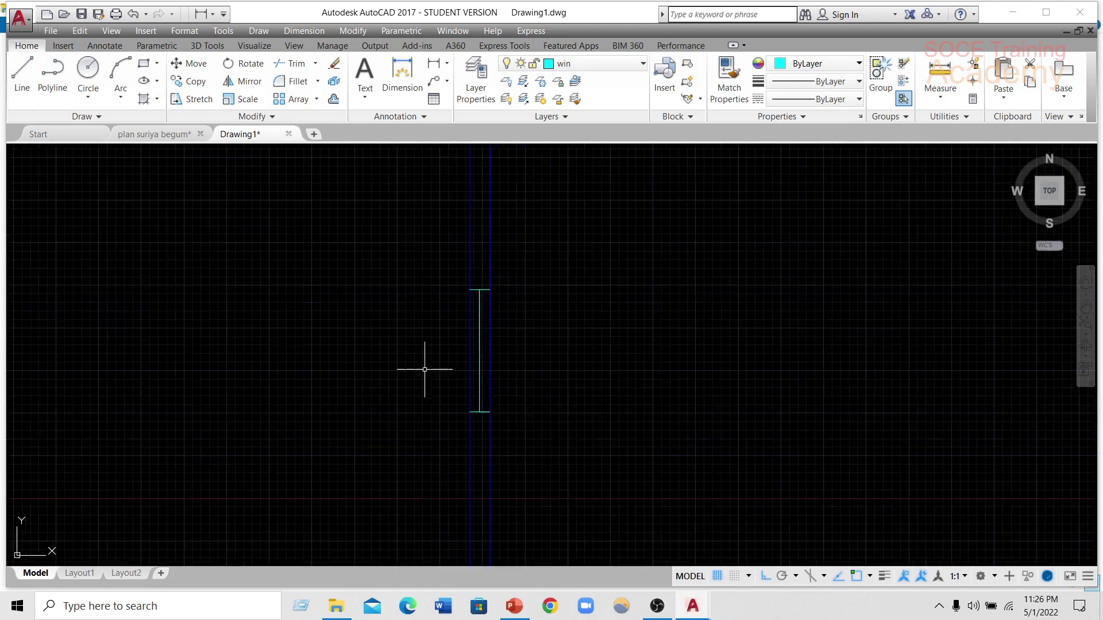
scroll(295, 290, "down", 2)
scroll(289, 286, "down", 3)
middle_click_drag(288, 286, 607, 266)
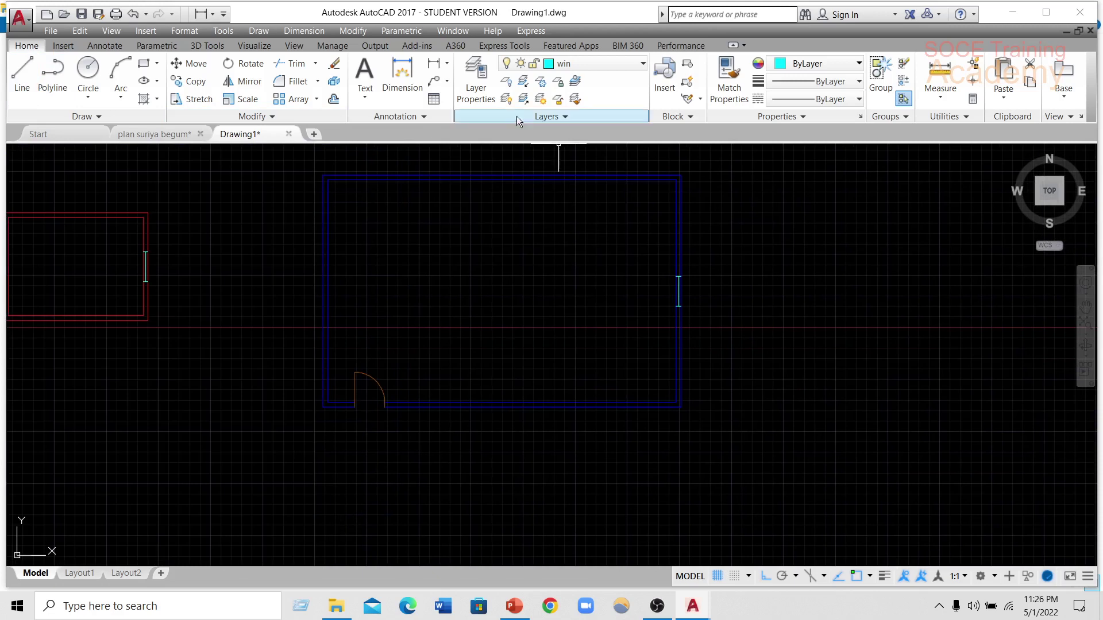
- Zoom and pan to bring the whole right-wall window into view
scroll(369, 290, "down", 2)
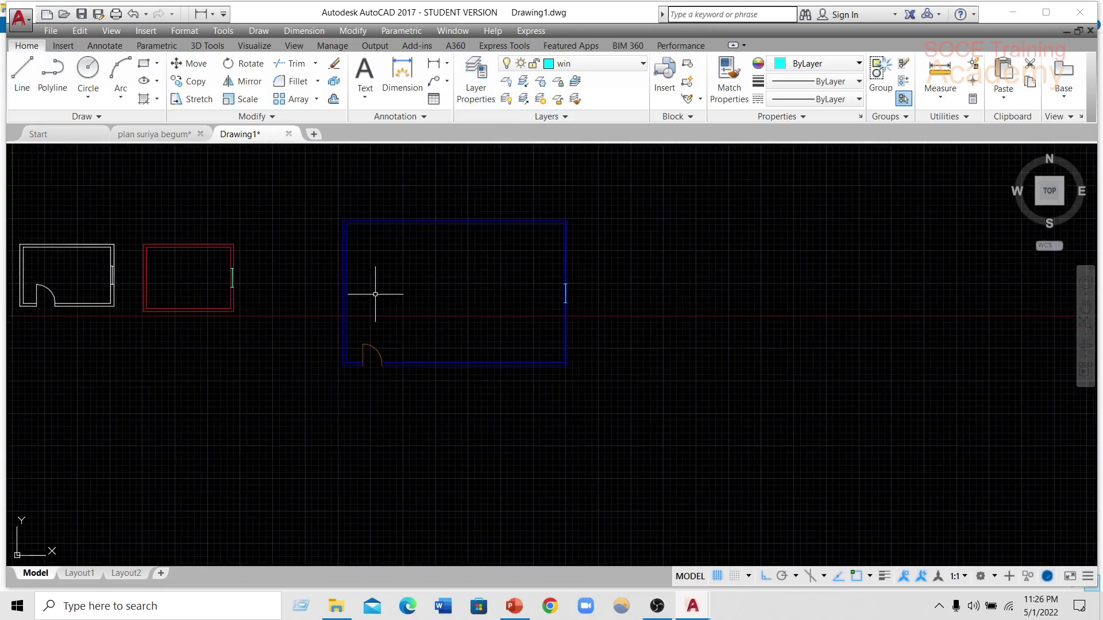
scroll(369, 291, "up", 4)
scroll(372, 290, "down", 2)
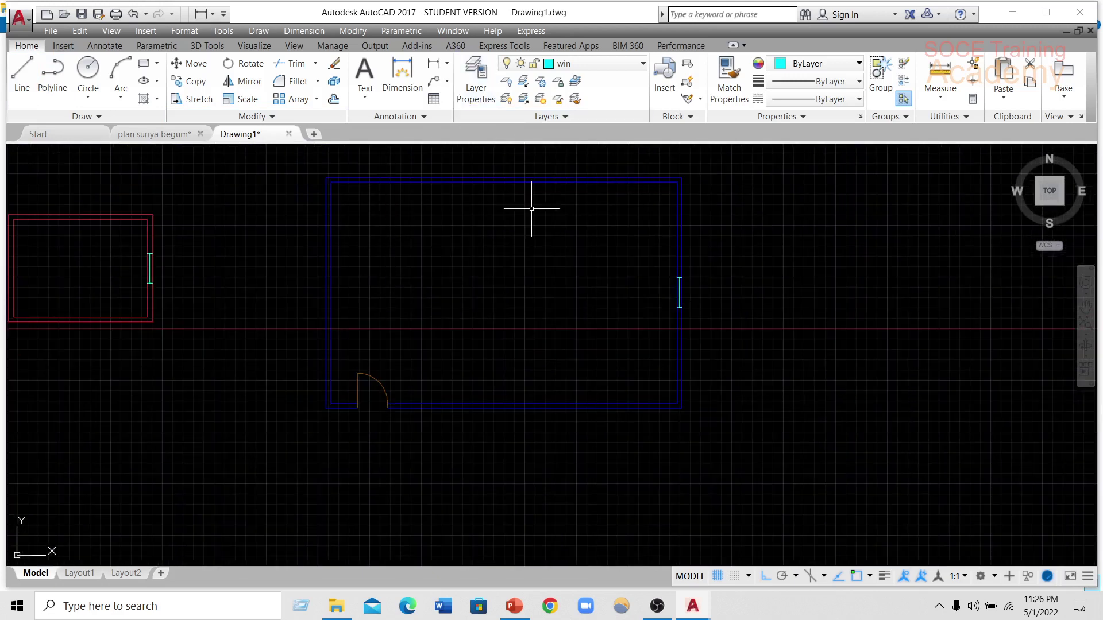
scroll(684, 283, "up", 4)
scroll(666, 292, "up", 2)
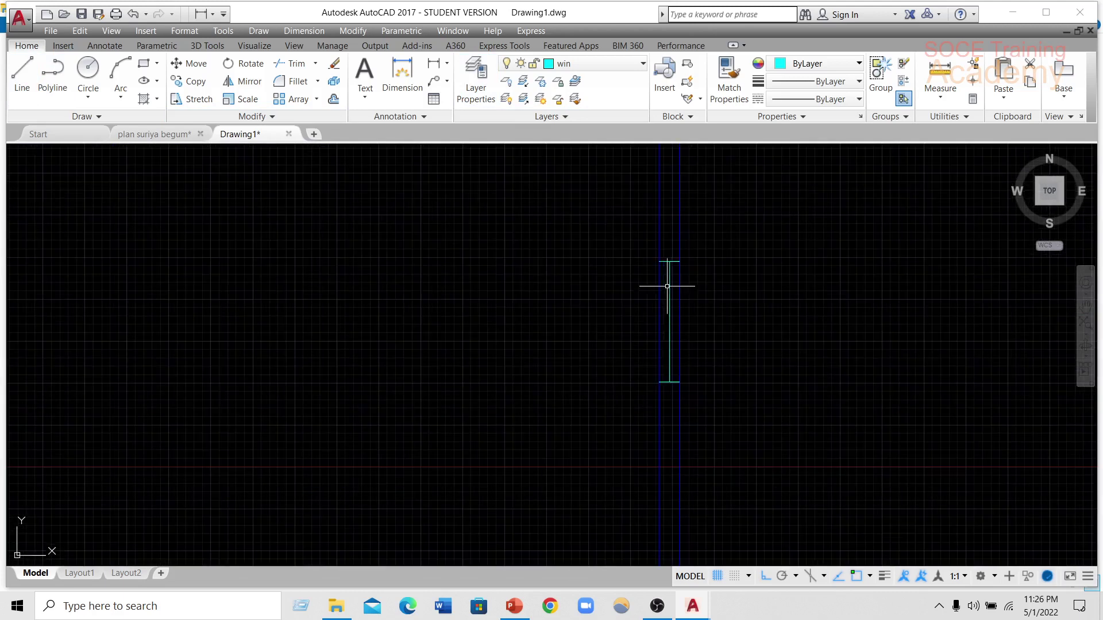
scroll(666, 278, "up", 2)
scroll(566, 251, "down", 3)
scroll(566, 259, "down", 3)
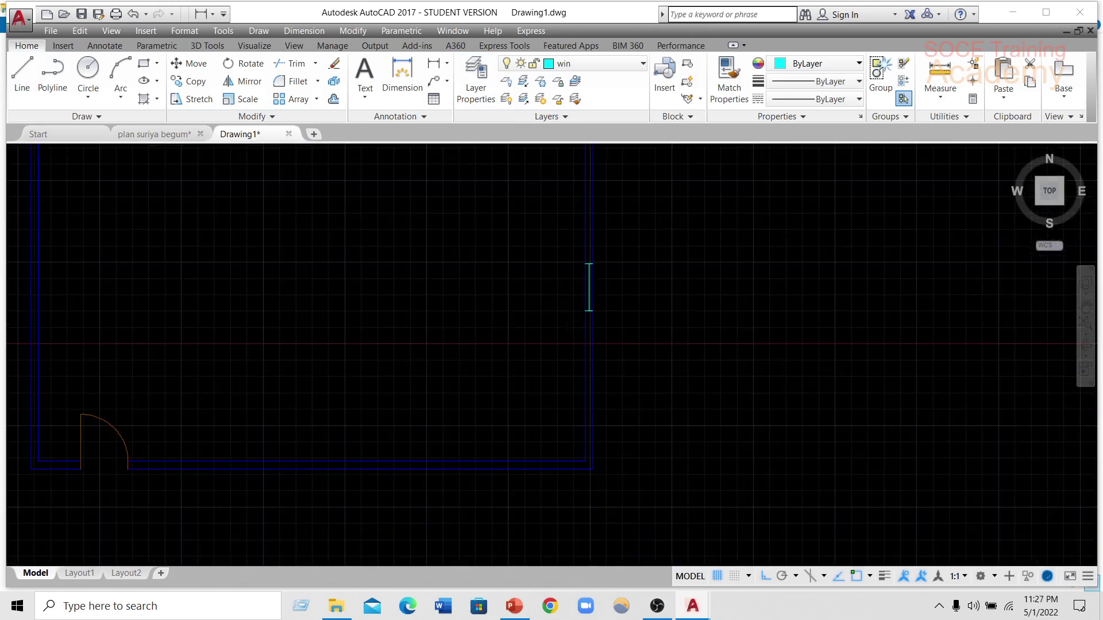
scroll(563, 264, "down", 2)
scroll(254, 352, "up", 4)
scroll(264, 375, "down", 5)
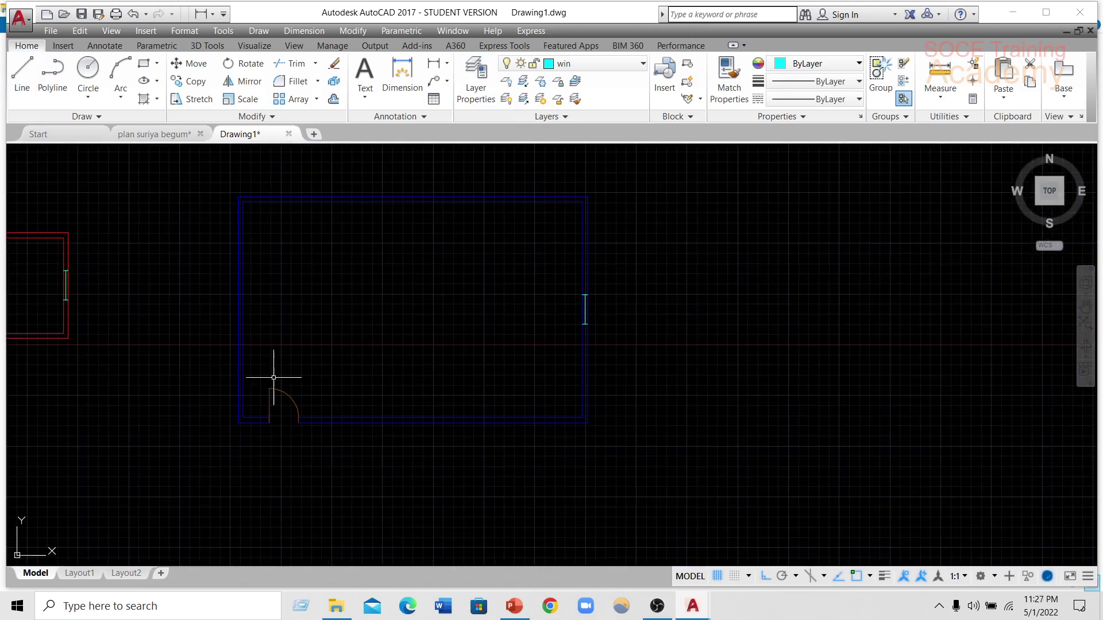
scroll(609, 257, "up", 5)
scroll(585, 272, "down", 2)
scroll(495, 350, "up", 8)
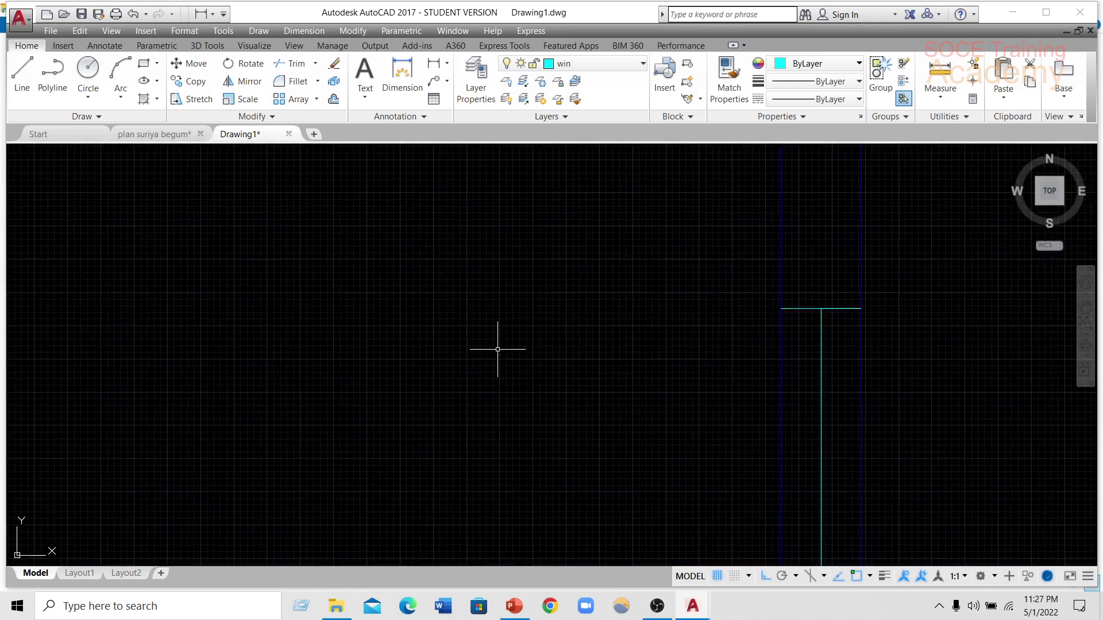
scroll(561, 369, "down", 2)
middle_click_drag(561, 369, 533, 276)
- Draw the window's left and right edge lines between the wall corners
left_click(22, 72)
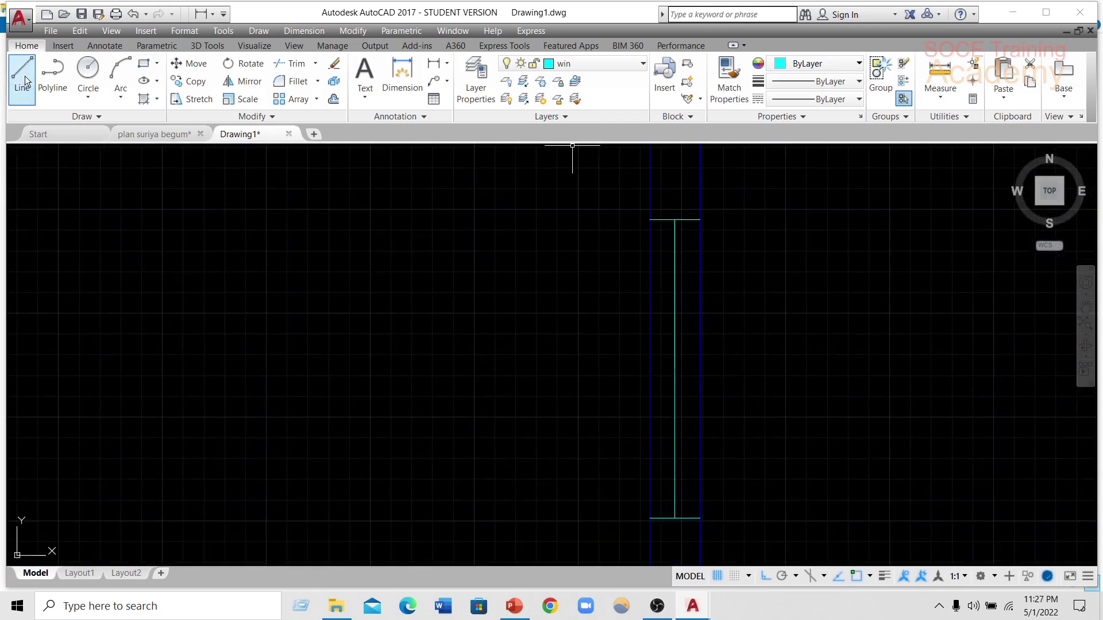
left_click(650, 518)
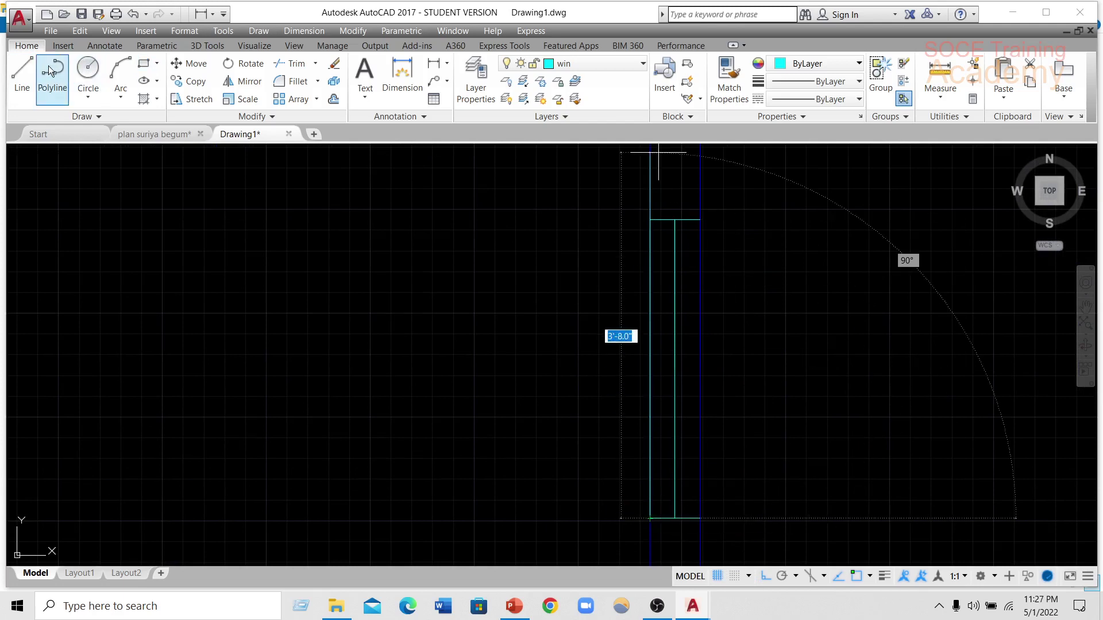
left_click(22, 72)
left_click(699, 518)
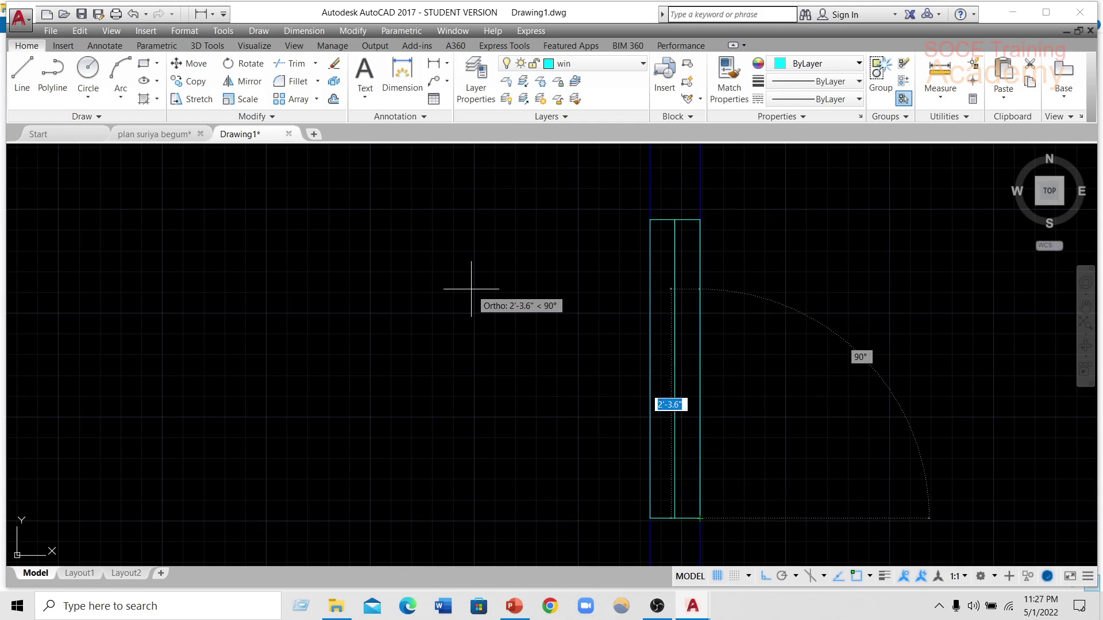
key("Escape")
scroll(471, 295, "down", 5)
scroll(486, 294, "down", 3)
middle_click_drag(486, 294, 571, 279)
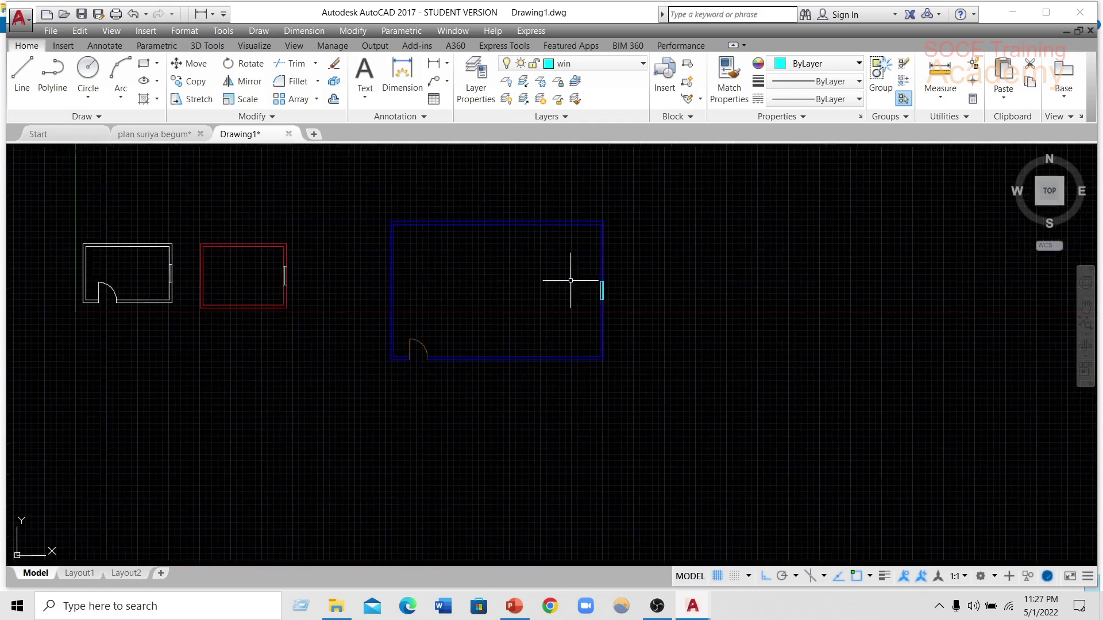
scroll(516, 281, "up", 4)
scroll(471, 283, "down", 2)
scroll(480, 296, "down", 2)
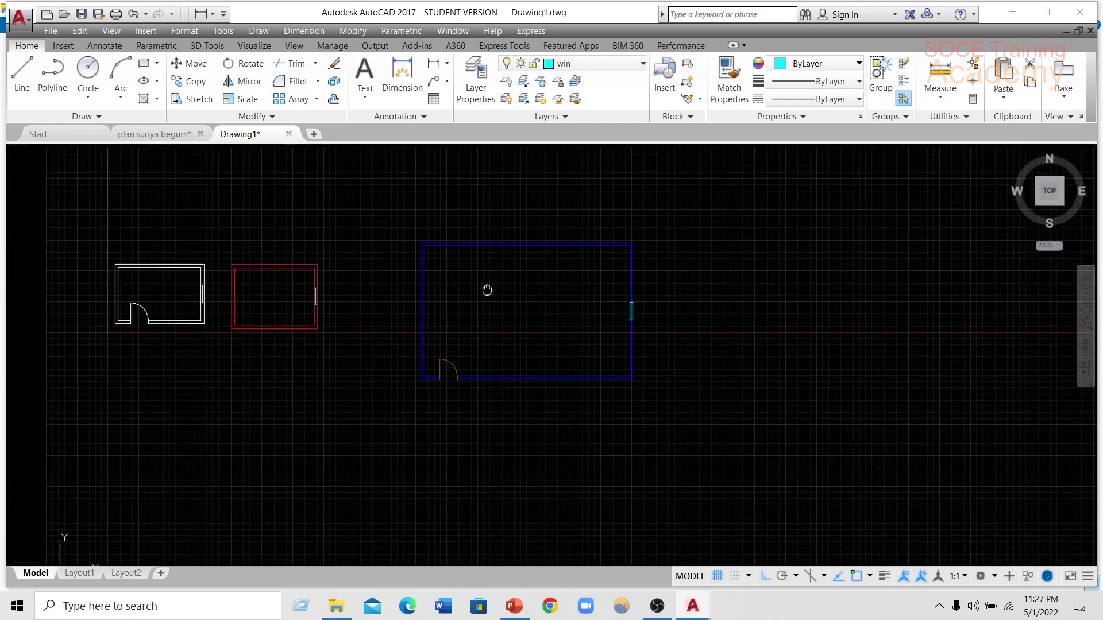
scroll(322, 291, "up", 5)
scroll(322, 291, "down", 2)
middle_click_drag(425, 286, 510, 283)
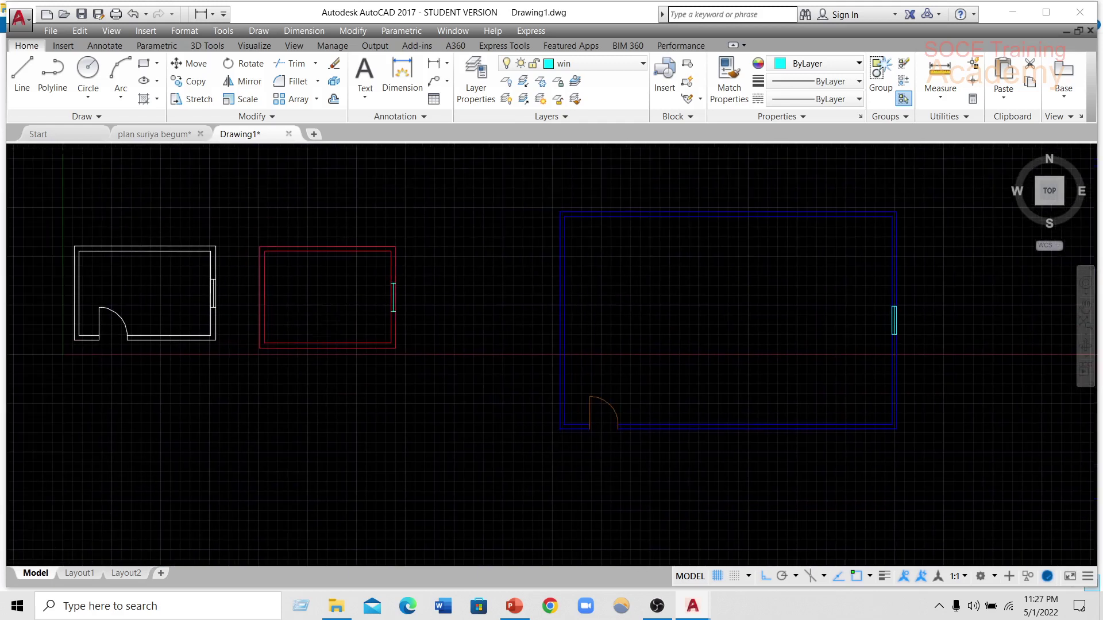
scroll(325, 296, "up", 4)
mouse_move(303, 239)
middle_mouse_down()
mouse_move(347, 249)
mouse_move(346, 274)
mouse_move(505, 267)
middle_mouse_up()
scroll(337, 242, "down", 1)
scroll(337, 256, "down", 2)
scroll(324, 266, "down", 4)
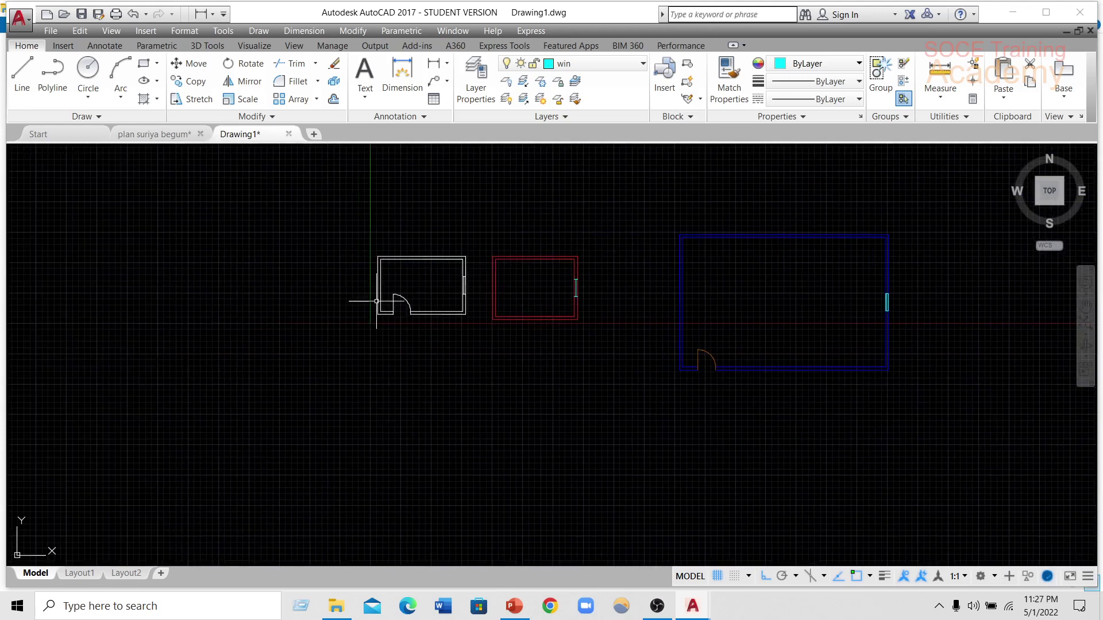
scroll(379, 306, "up", 4)
middle_click_drag(749, 244, 519, 303)
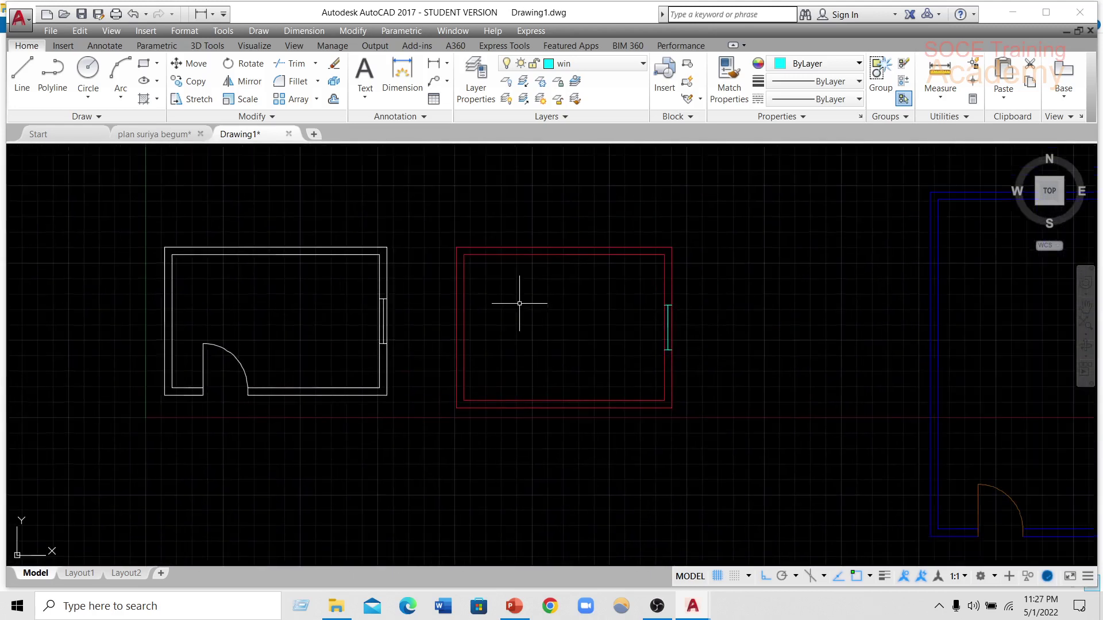
- Recolour the red room's inner and outer wall outlines to orange 248,153,30
left_click(523, 256)
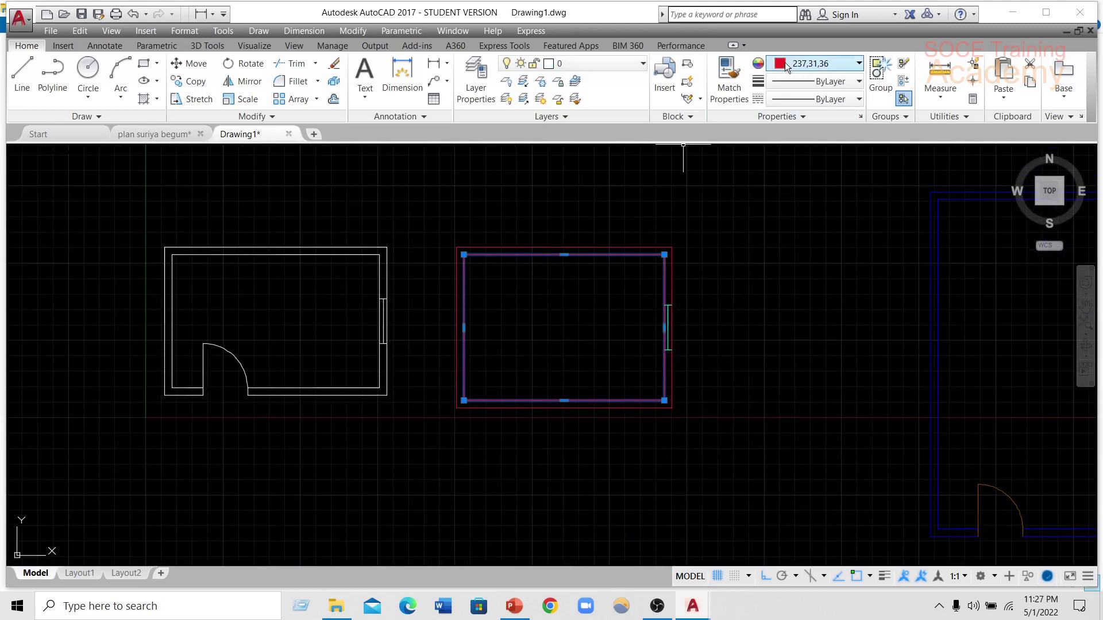
left_click(838, 67)
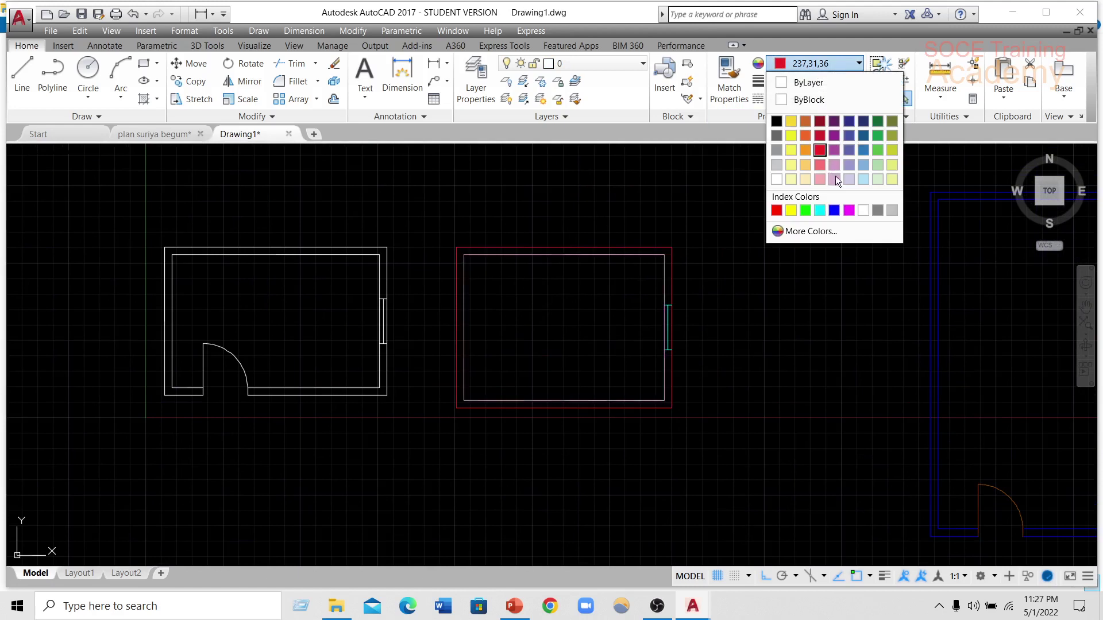
left_click(803, 149)
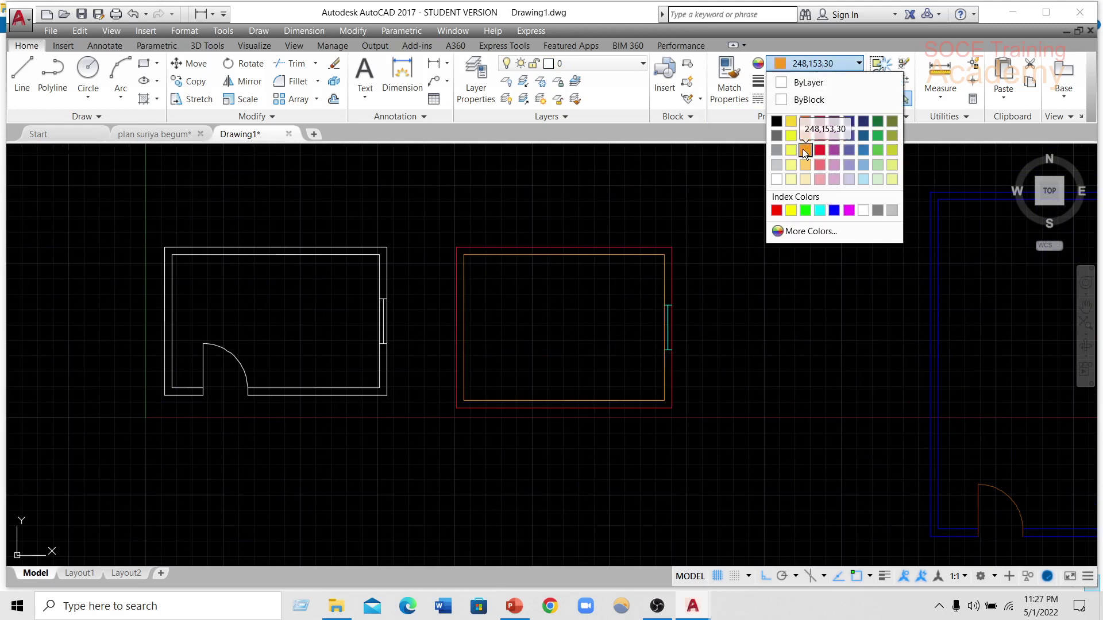
left_click(585, 248)
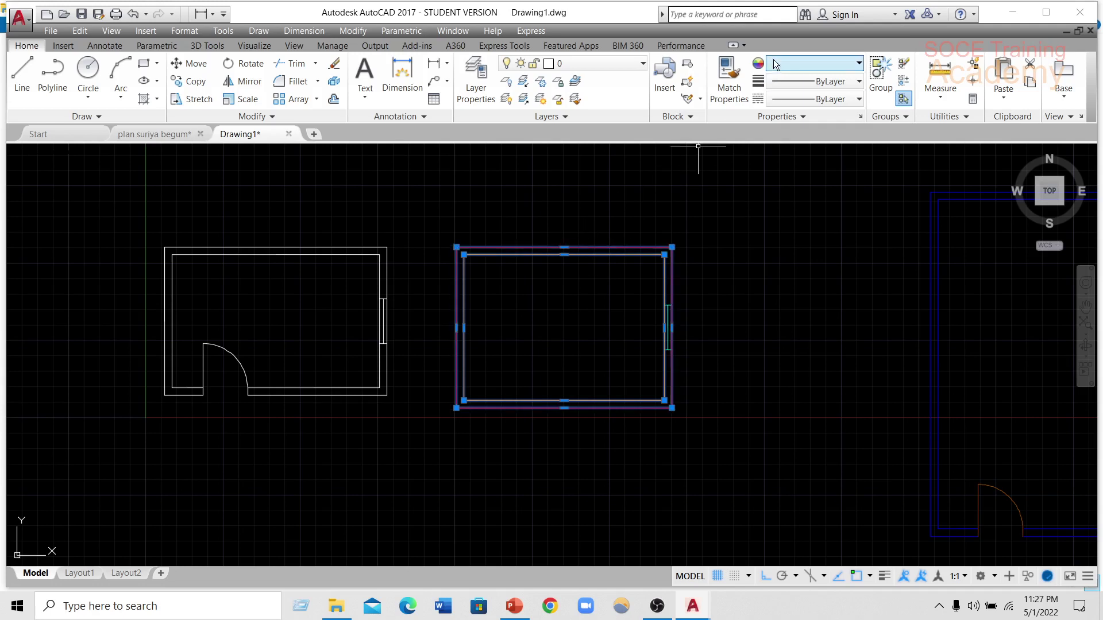
left_click(774, 62)
left_click(806, 150)
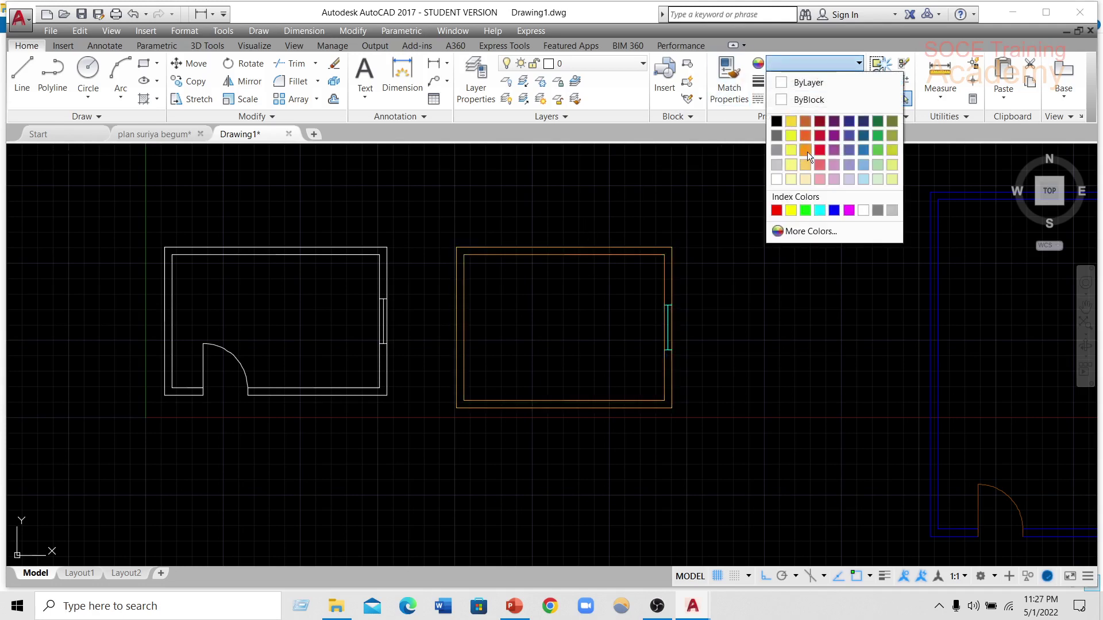
left_click(721, 254)
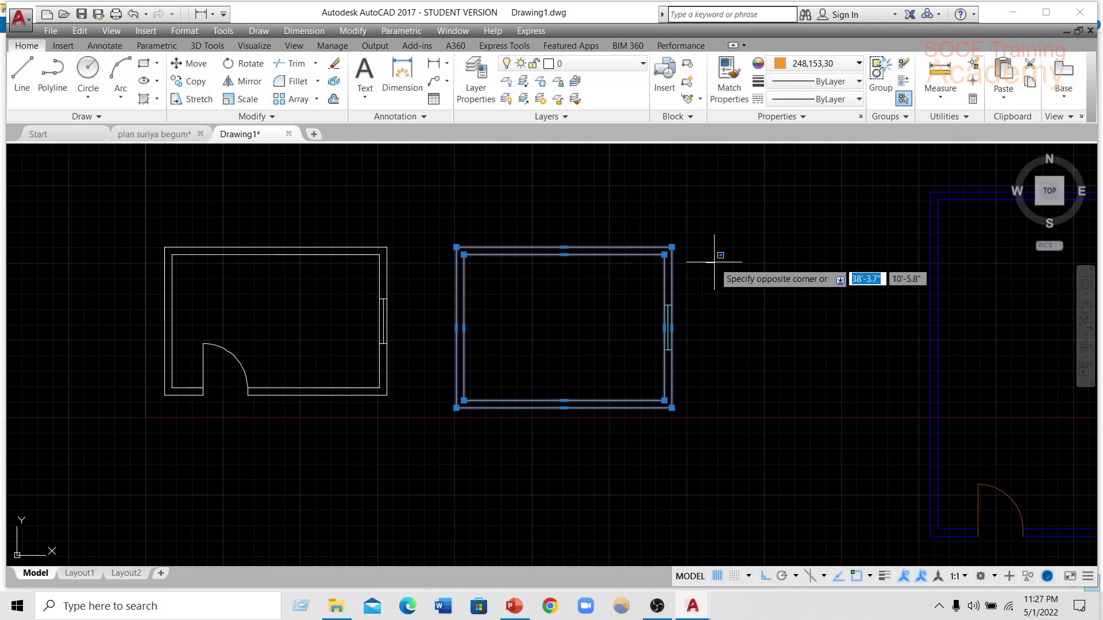
left_click(746, 240)
key("Escape")
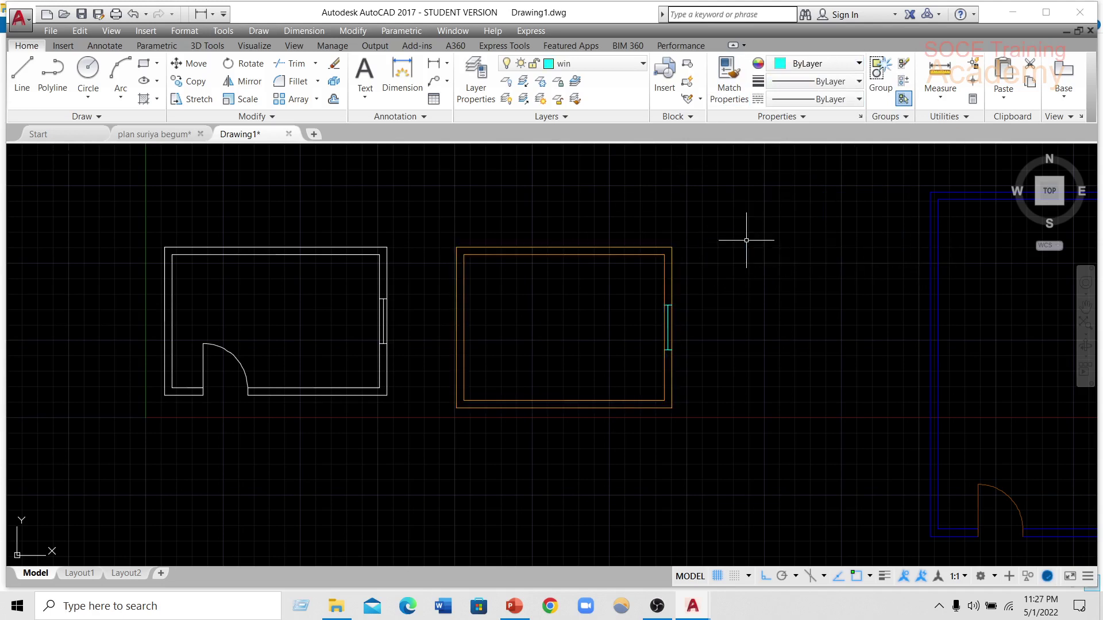
scroll(670, 363, "up", 2)
scroll(677, 334, "down", 4)
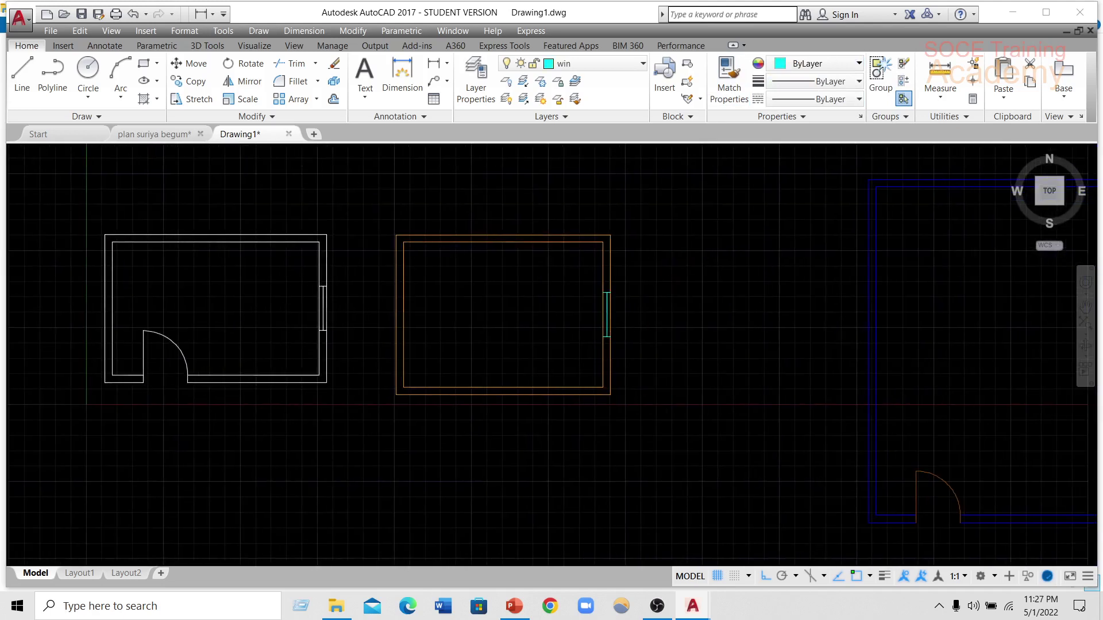
scroll(612, 318, "up", 6)
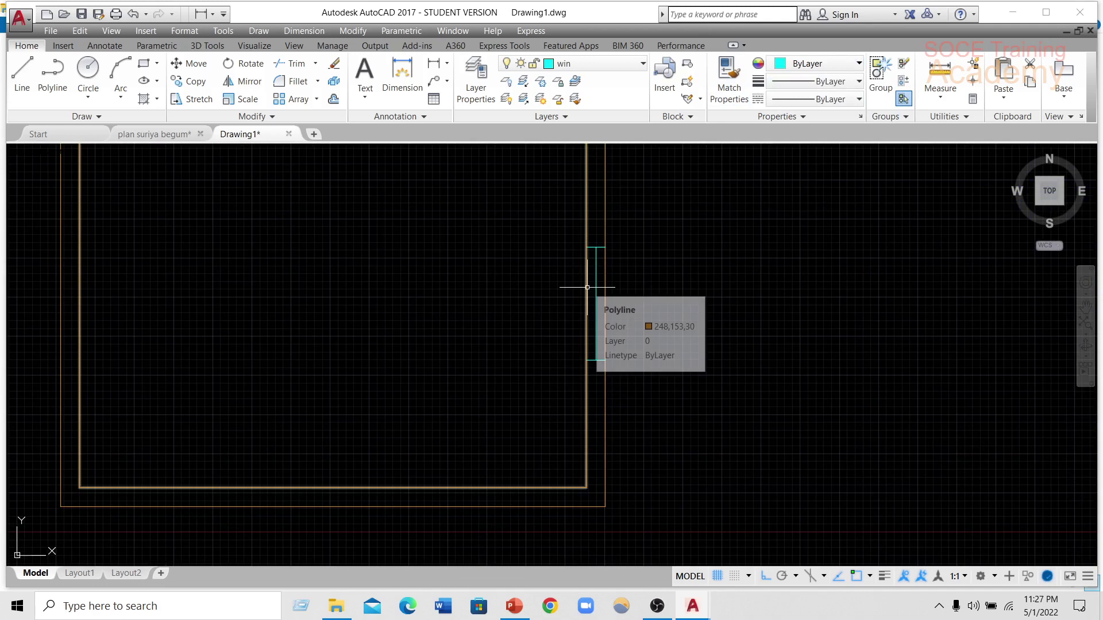
scroll(587, 287, "down", 2)
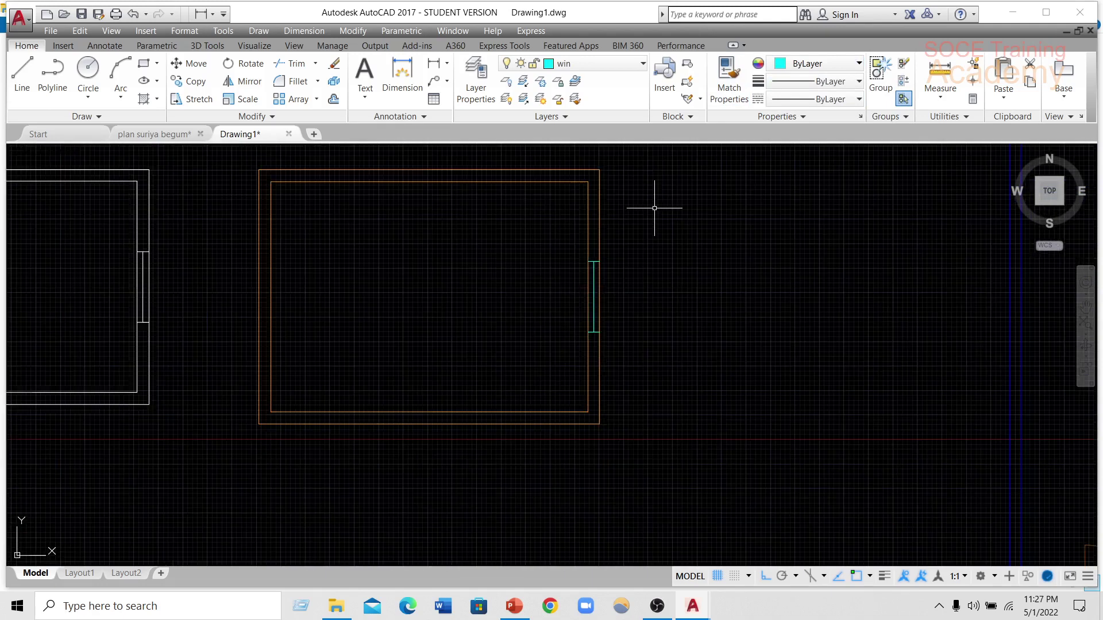
scroll(655, 208, "down", 2)
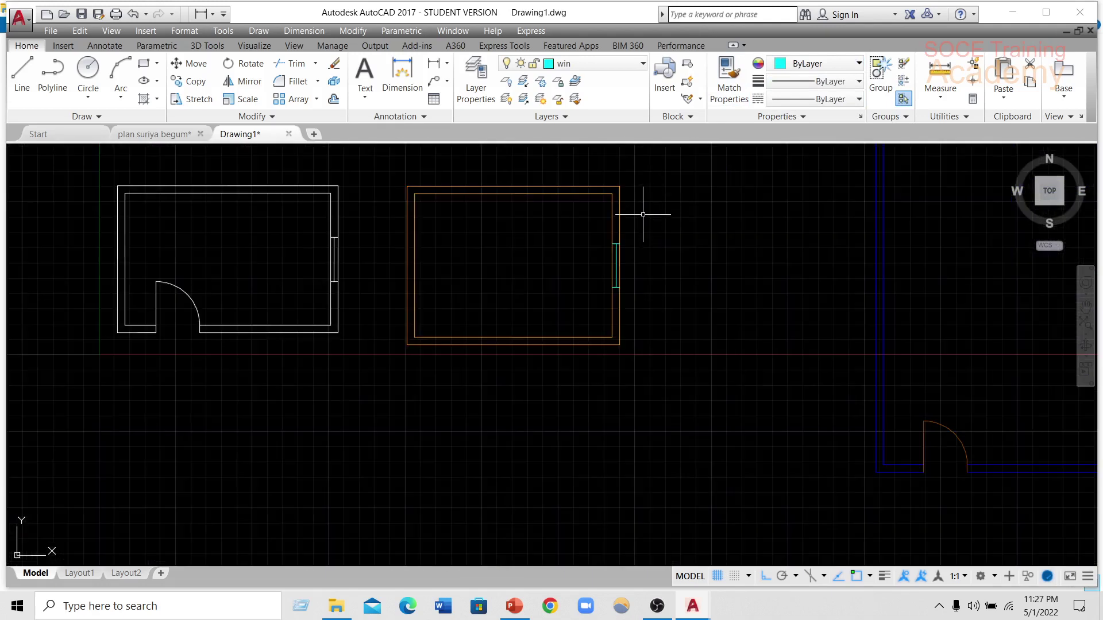
scroll(653, 233, "down", 2)
middle_click_drag(656, 239, 546, 249)
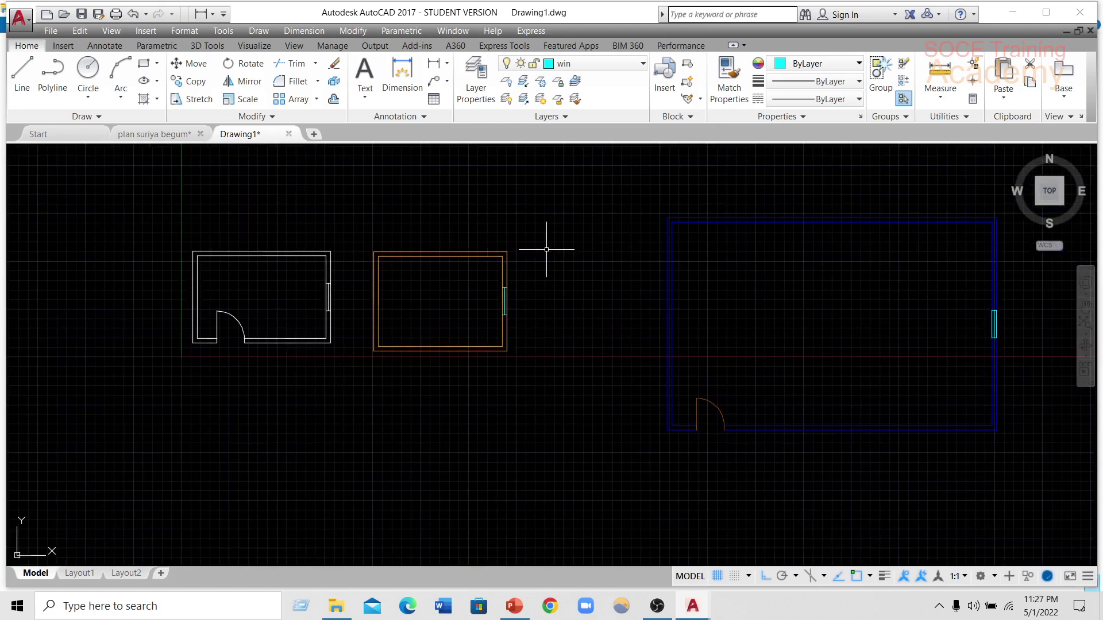
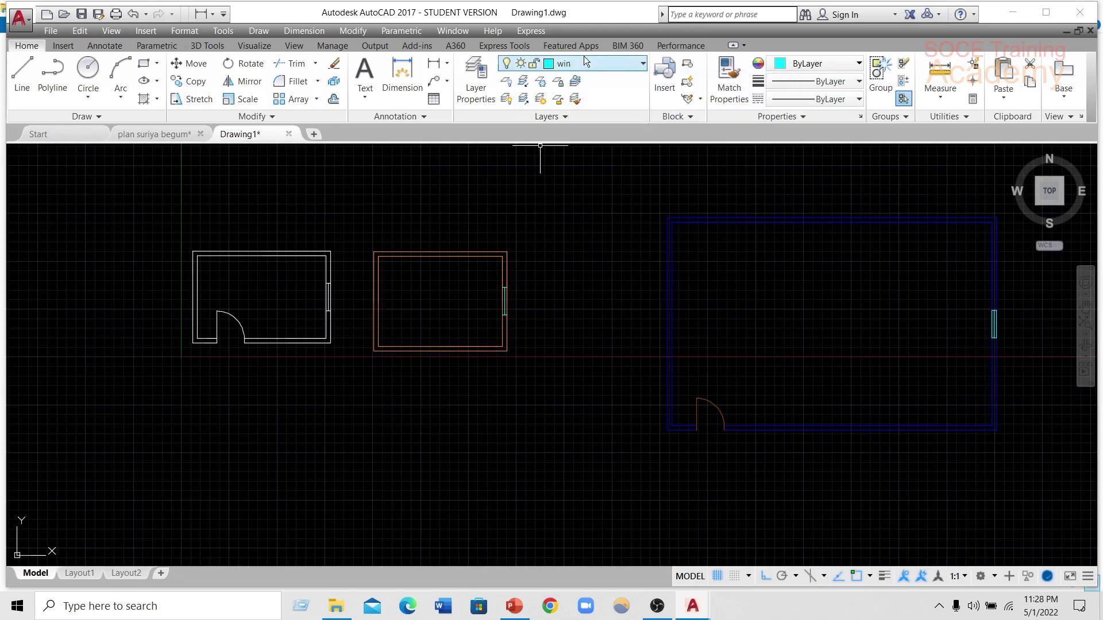
- Pan the view onto the large room and drop down the layer list (wall, door, win, dim)
mouse_move(780, 286)
middle_mouse_down()
mouse_move(540, 288)
mouse_move(464, 272)
middle_mouse_up()
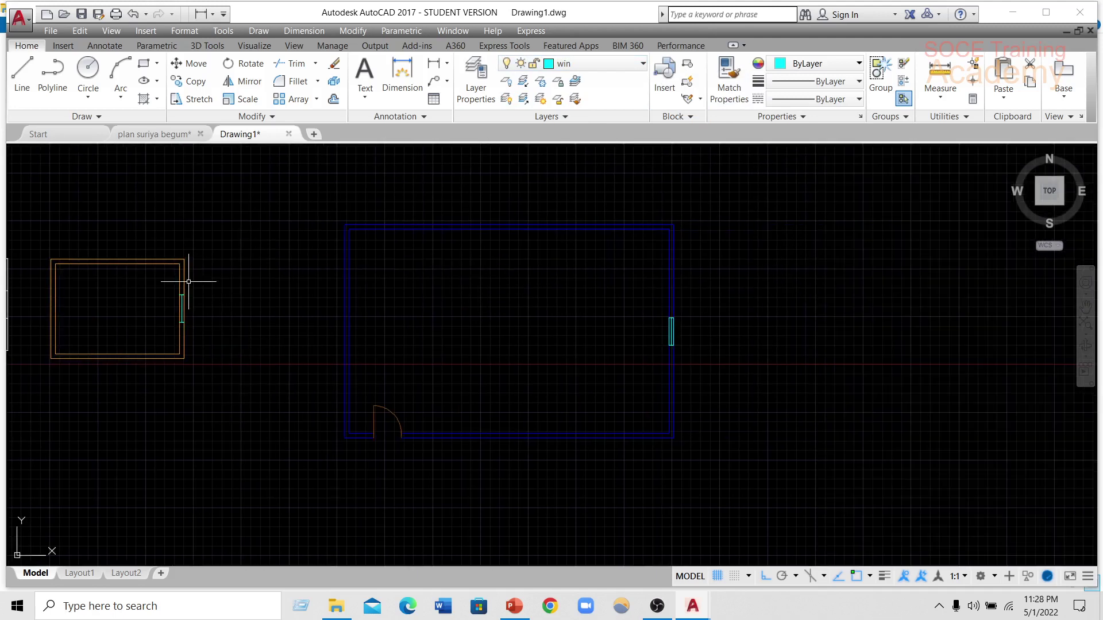
middle_click_drag(289, 294, 381, 265)
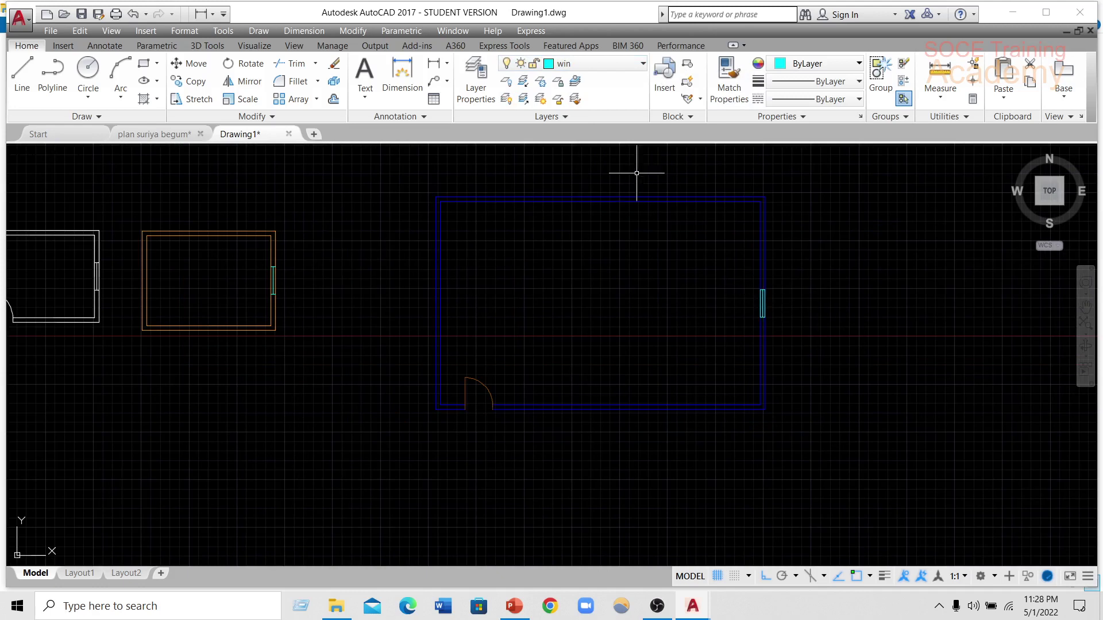
left_click(583, 64)
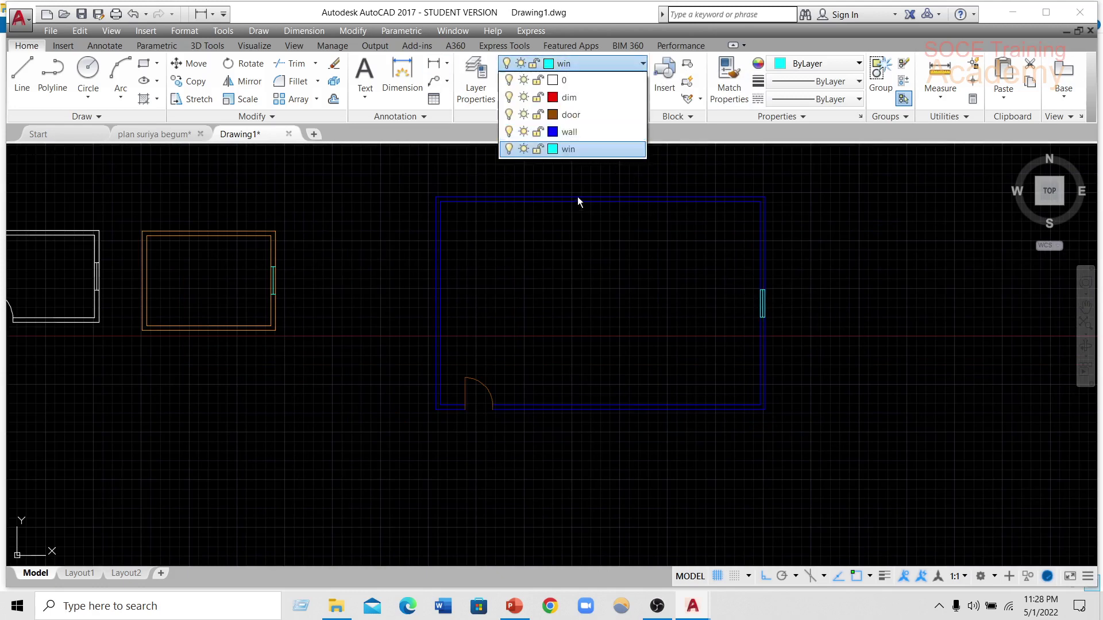
- Make dim the current layer and start a linear dimension, cancelling the accidental top-wall attempt
left_click(568, 97)
left_click(411, 69)
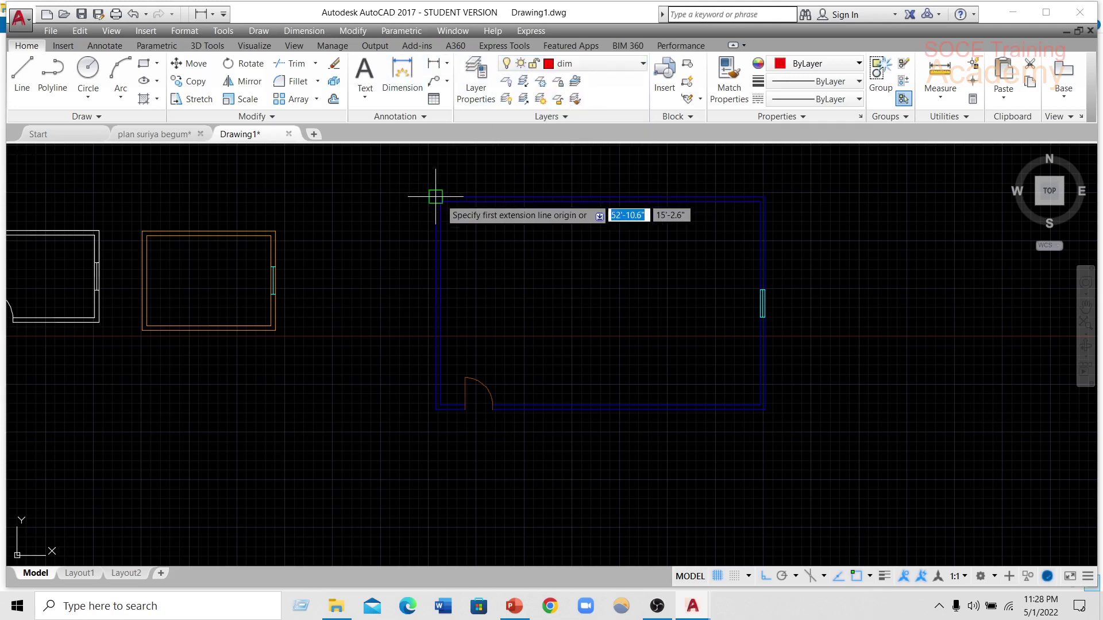
left_click(438, 196)
scroll(423, 195, "up", 4)
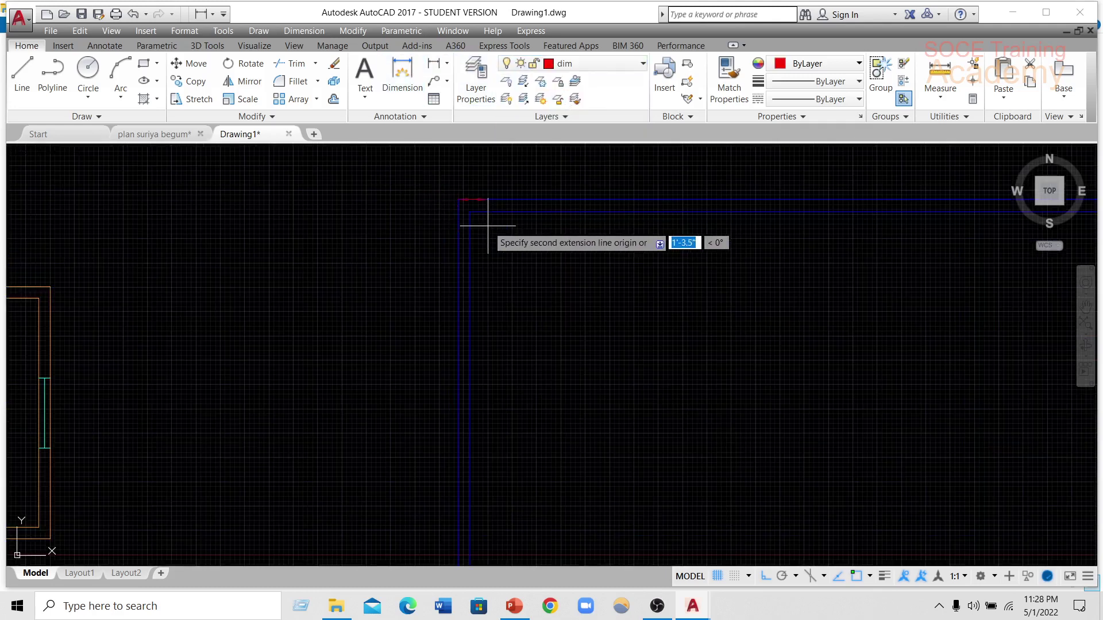
scroll(706, 204, "down", 5)
scroll(763, 205, "up", 2)
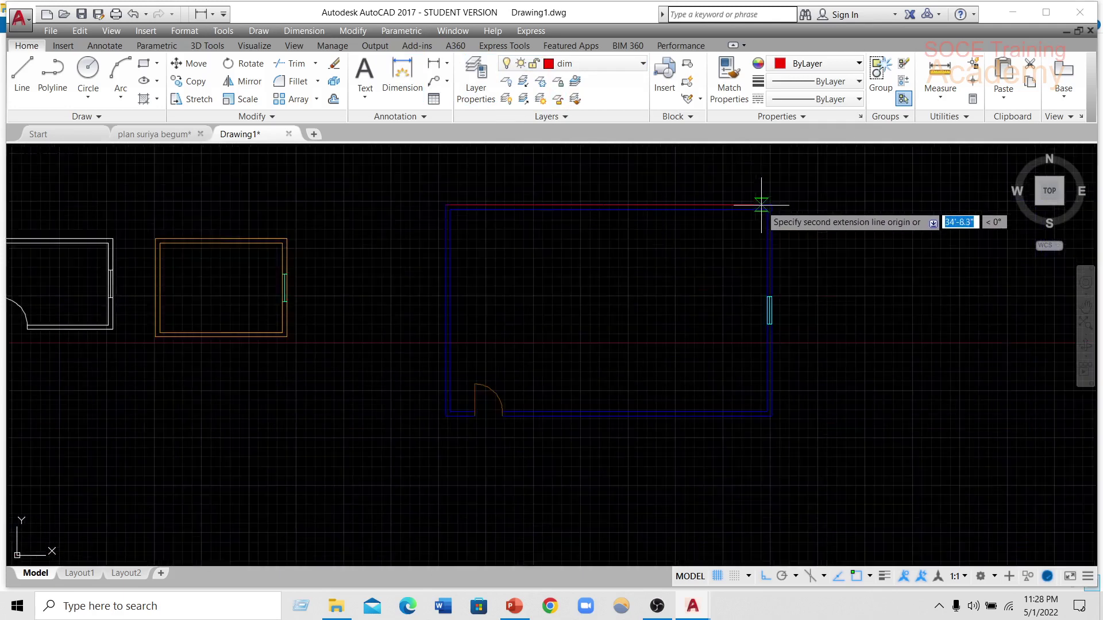
scroll(781, 192, "up", 2)
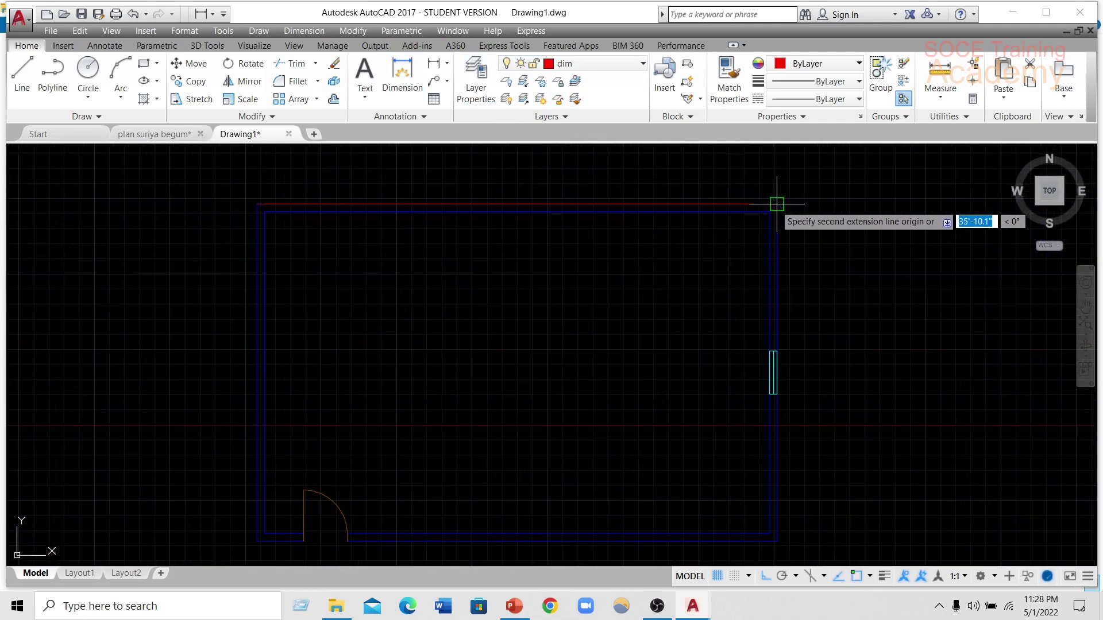
scroll(775, 204, "up", 1)
left_click(775, 204)
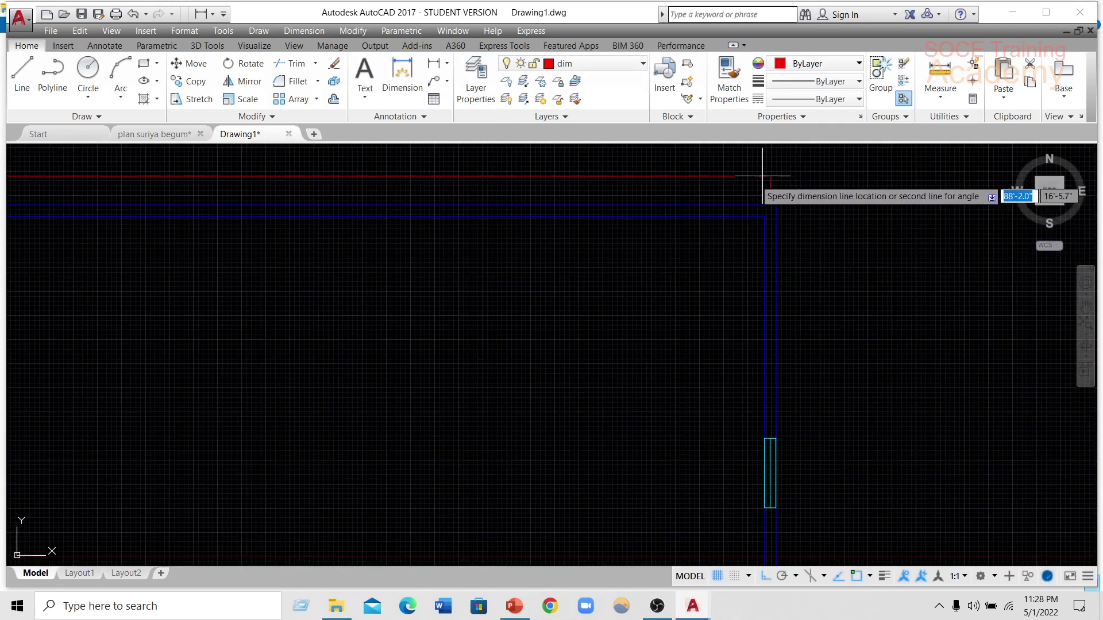
key("Escape")
scroll(438, 167, "down", 4)
- Dimension the large room's left wall corner to corner, placing the 23'-2.6" dimension to its left
left_click(402, 72)
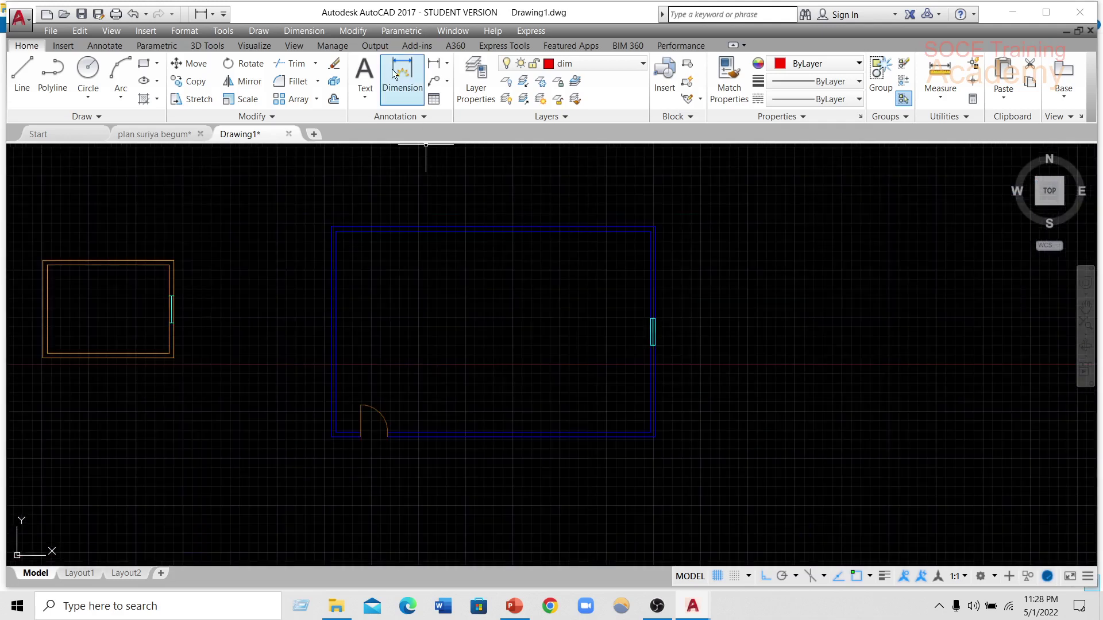
scroll(321, 218, "up", 4)
left_click(347, 240)
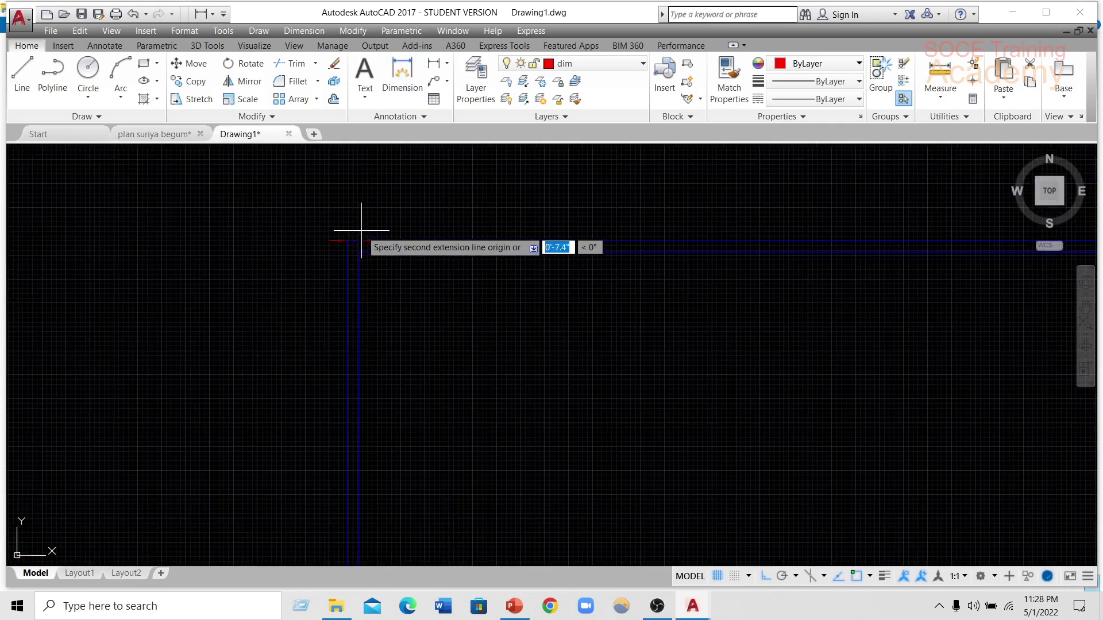
scroll(364, 230, "down", 4)
scroll(370, 419, "up", 4)
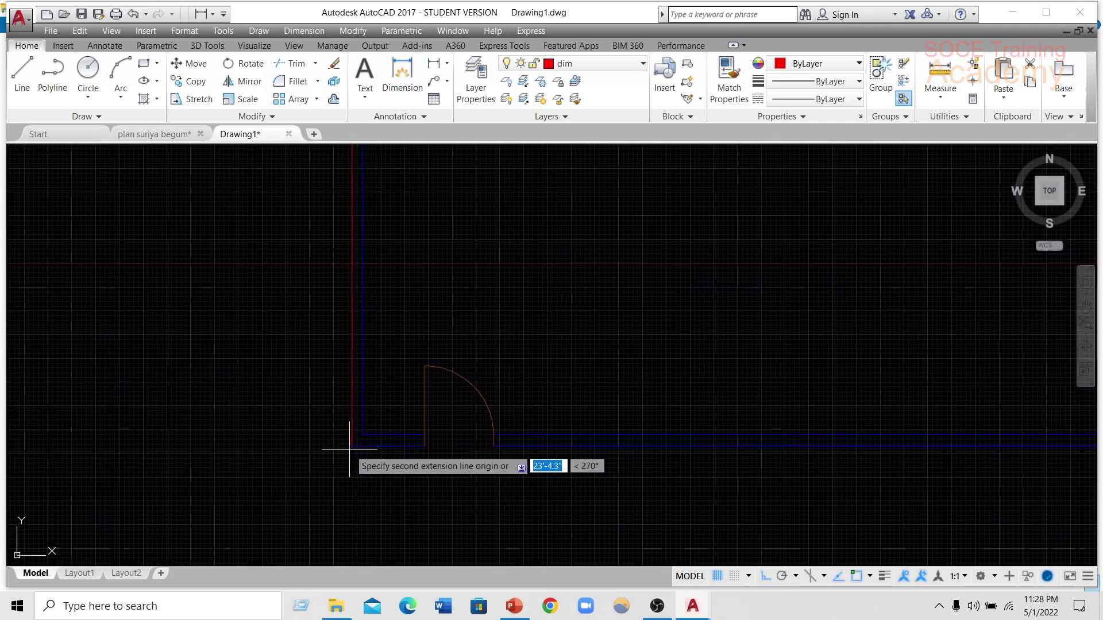
left_click(352, 445)
left_click(264, 423)
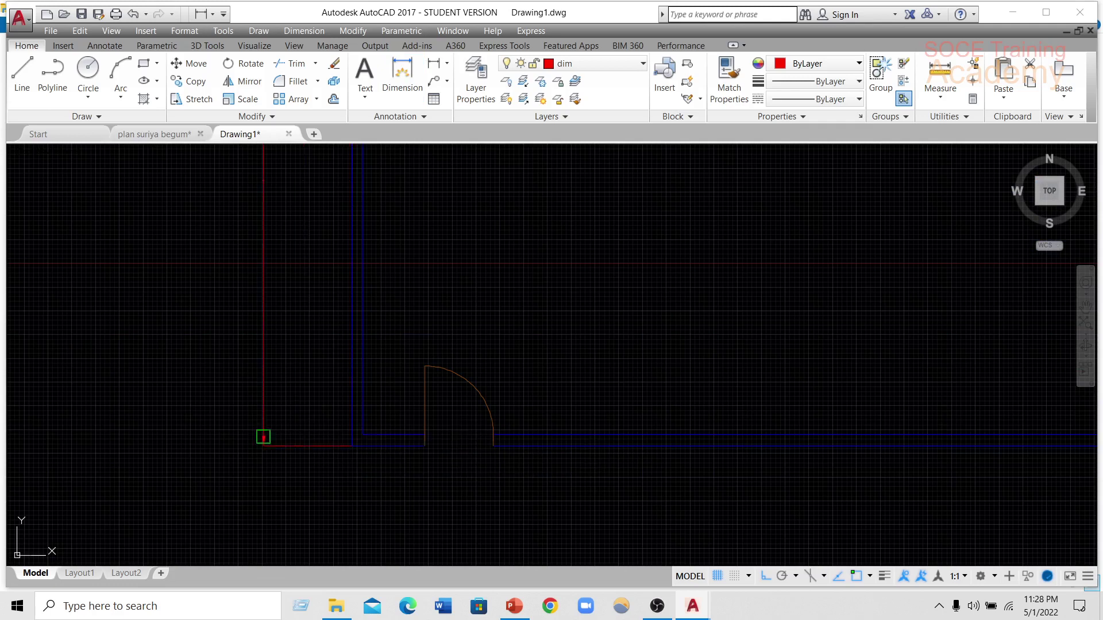
scroll(276, 402, "down", 4)
scroll(253, 259, "up", 4)
scroll(305, 299, "up", 1)
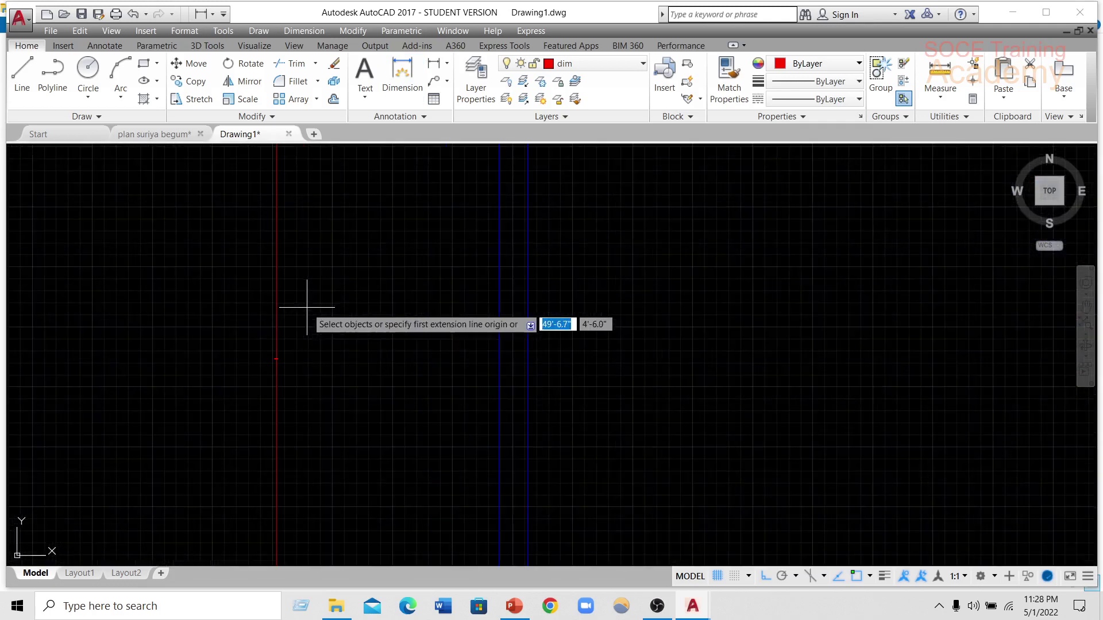
scroll(288, 357, "up", 2)
scroll(281, 354, "up", 2)
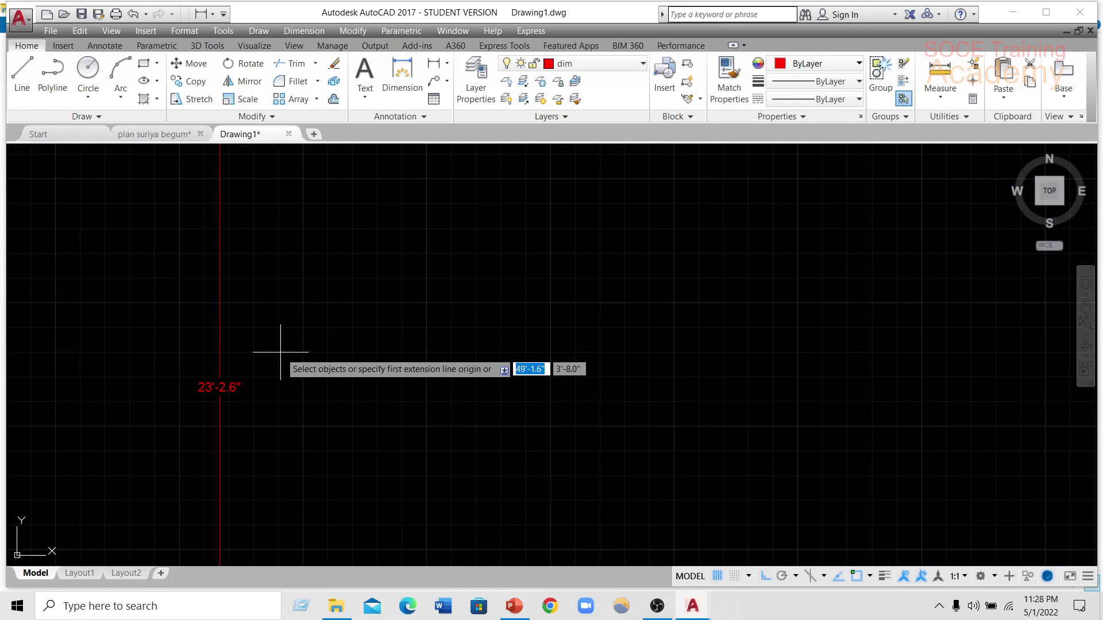
scroll(281, 351, "down", 4)
scroll(282, 350, "down", 1)
scroll(282, 349, "down", 3)
scroll(281, 350, "down", 4)
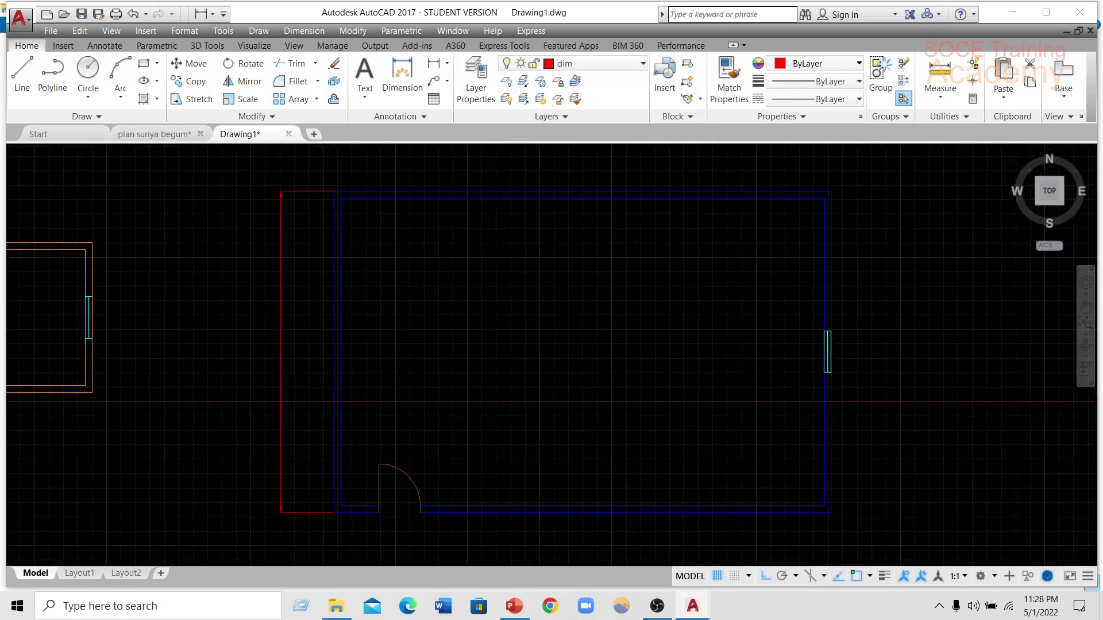
middle_click_drag(946, 326, 807, 296)
- Give the Standard dimension style text height 6 and arrow size 6, and make it current
key("Return")
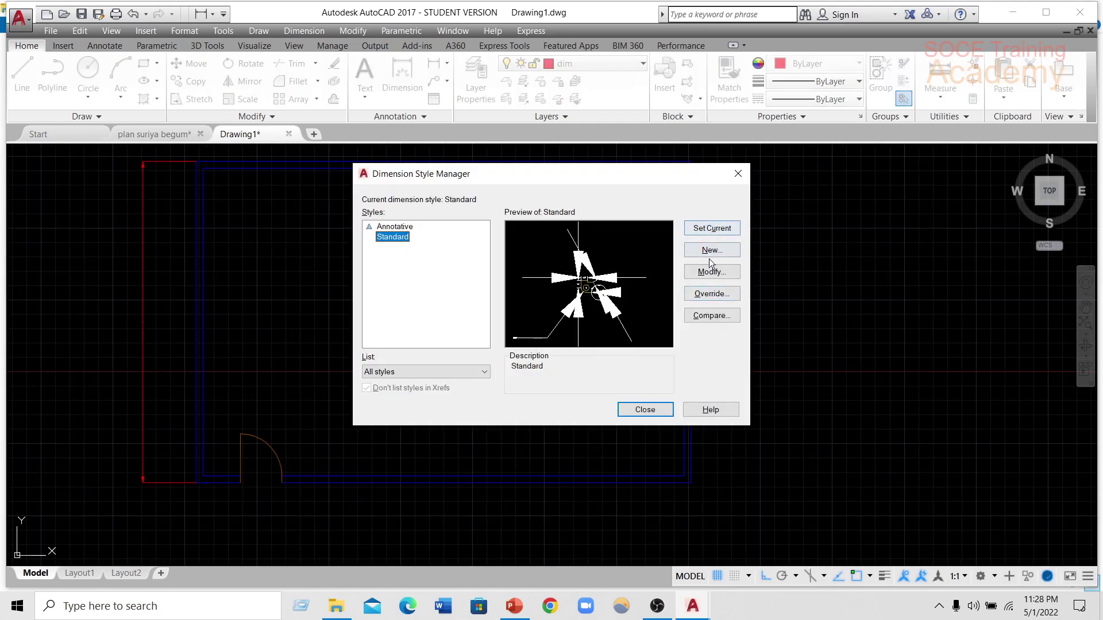
left_click(696, 272)
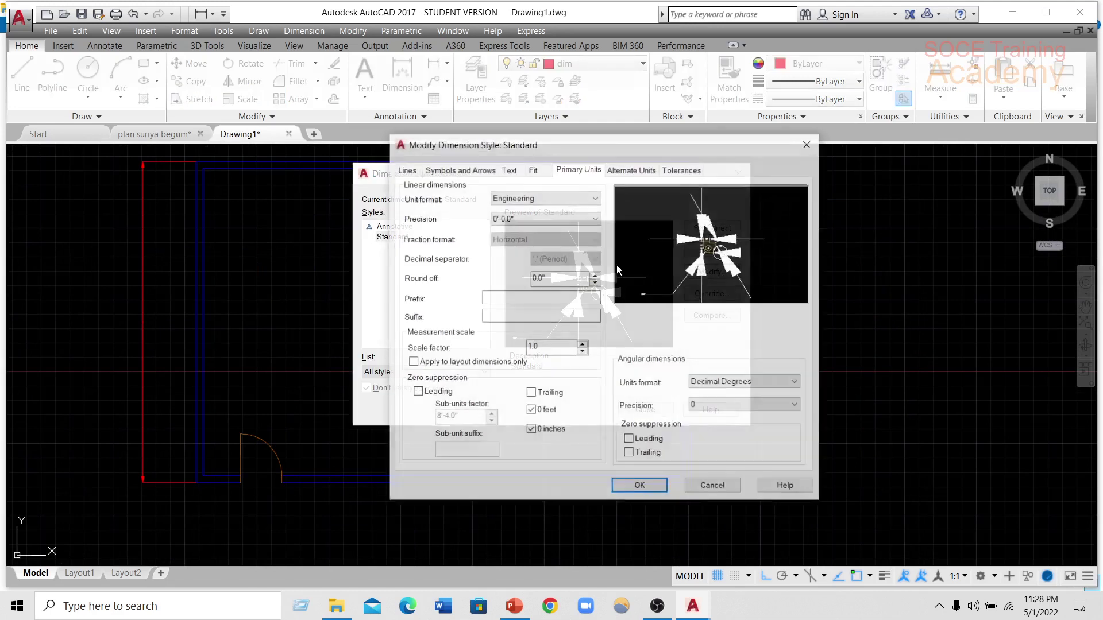
left_click(508, 170)
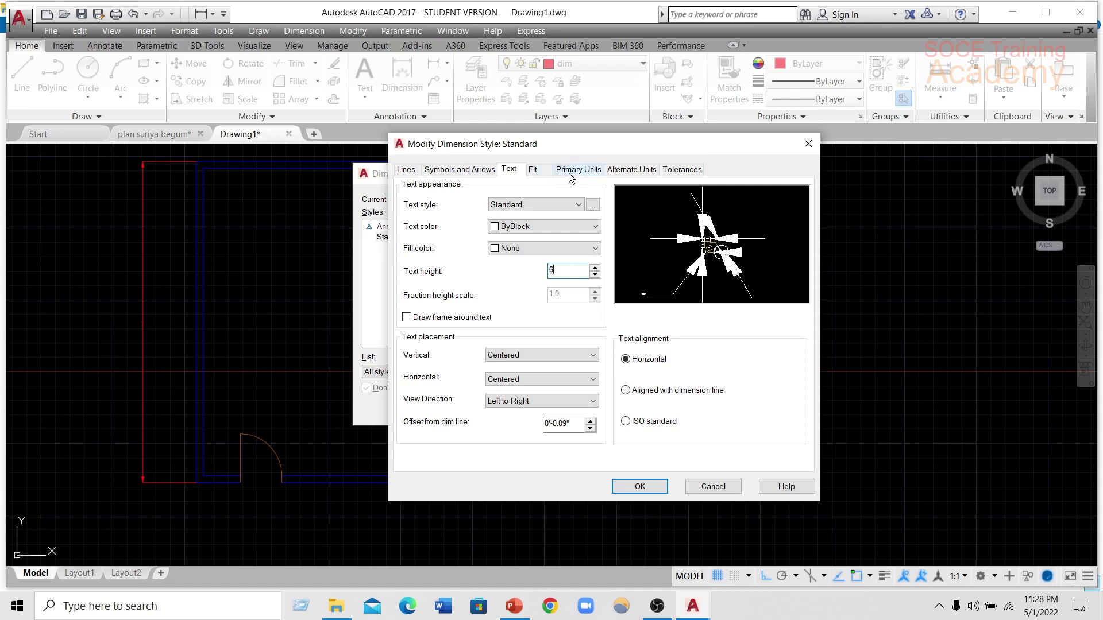
left_click(435, 170)
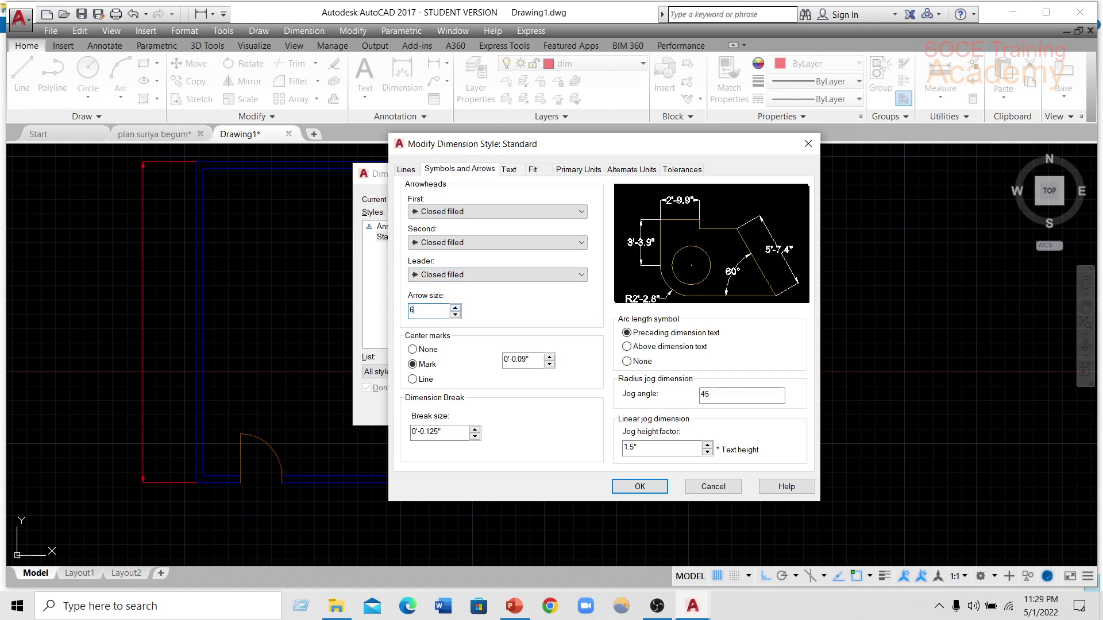
left_click(640, 487)
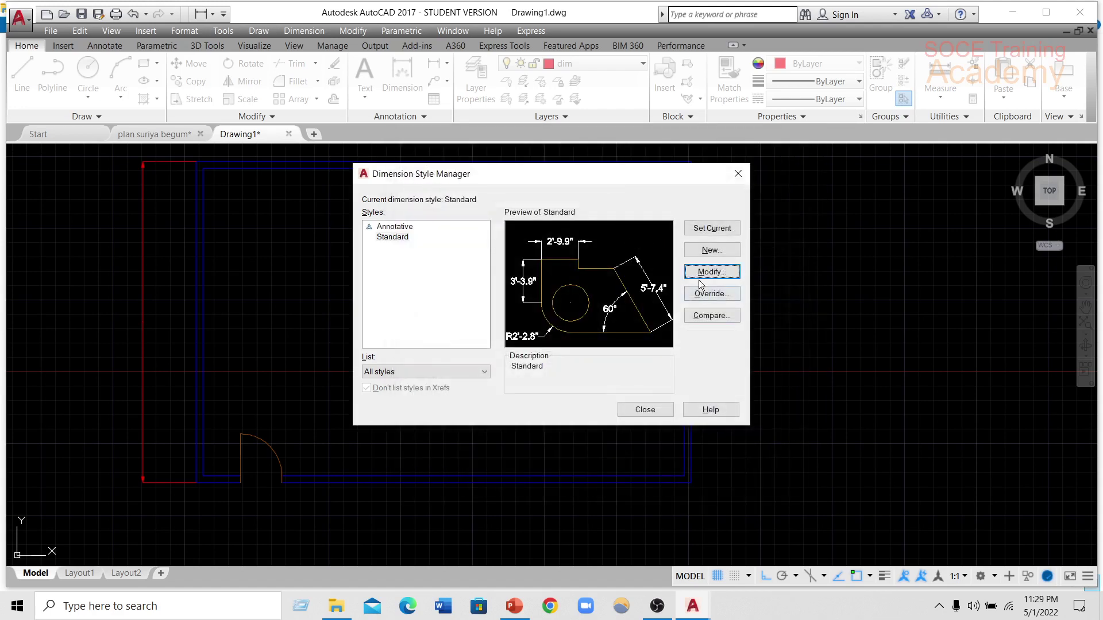
left_click(706, 227)
left_click(643, 424)
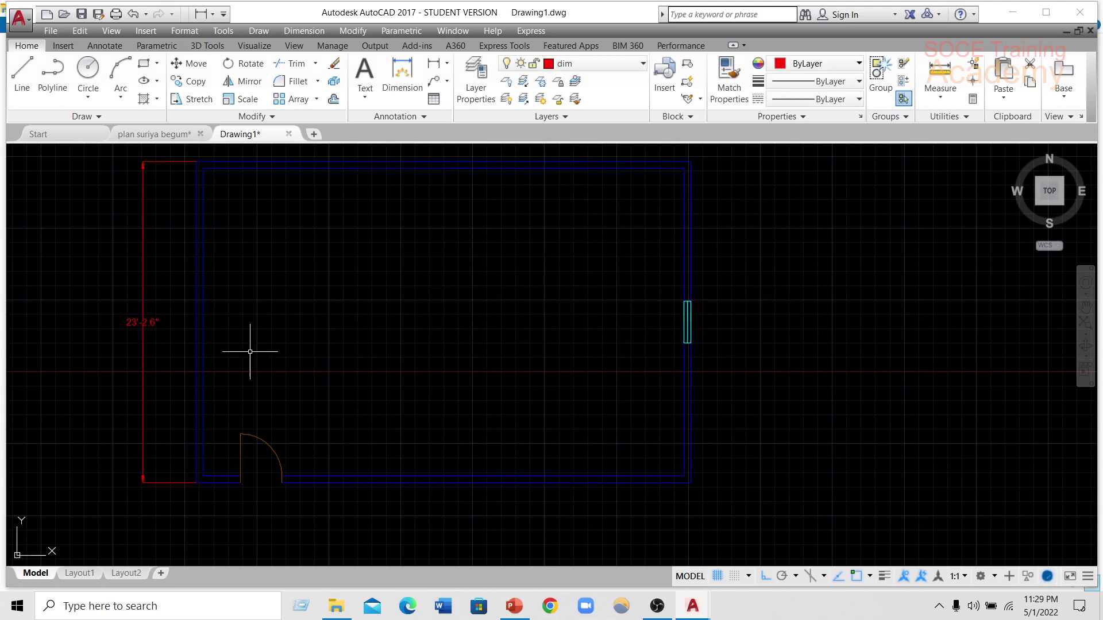
- Pan and zoom around the room, then drop down the layer list now showing Defpoints
middle_click_drag(123, 337, 264, 343)
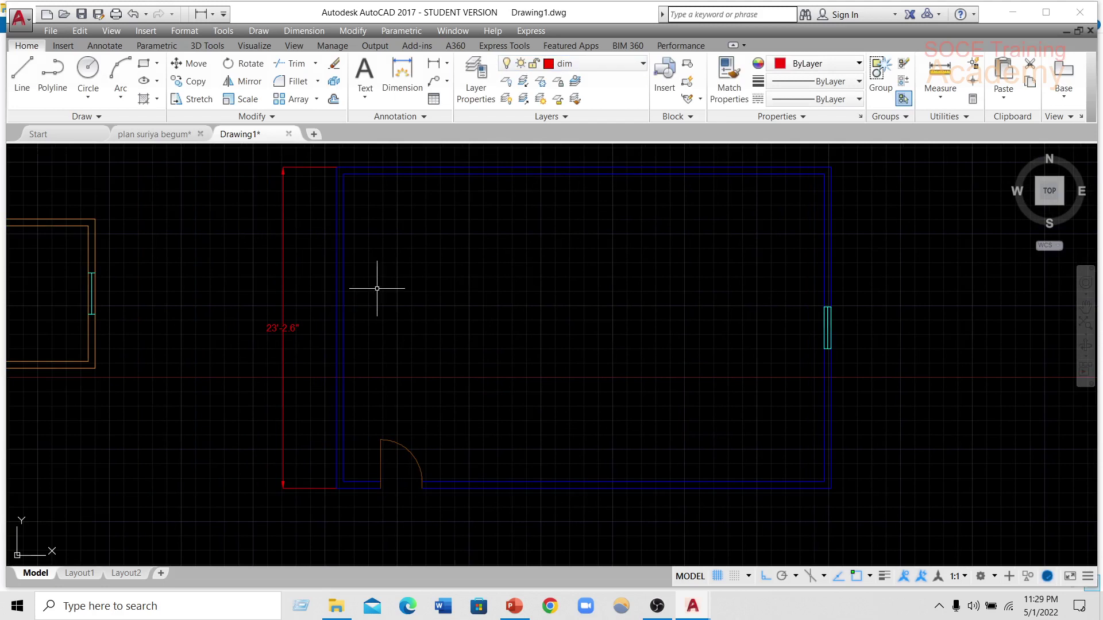
scroll(374, 276, "down", 2)
scroll(368, 230, "up", 3)
scroll(368, 227, "down", 3)
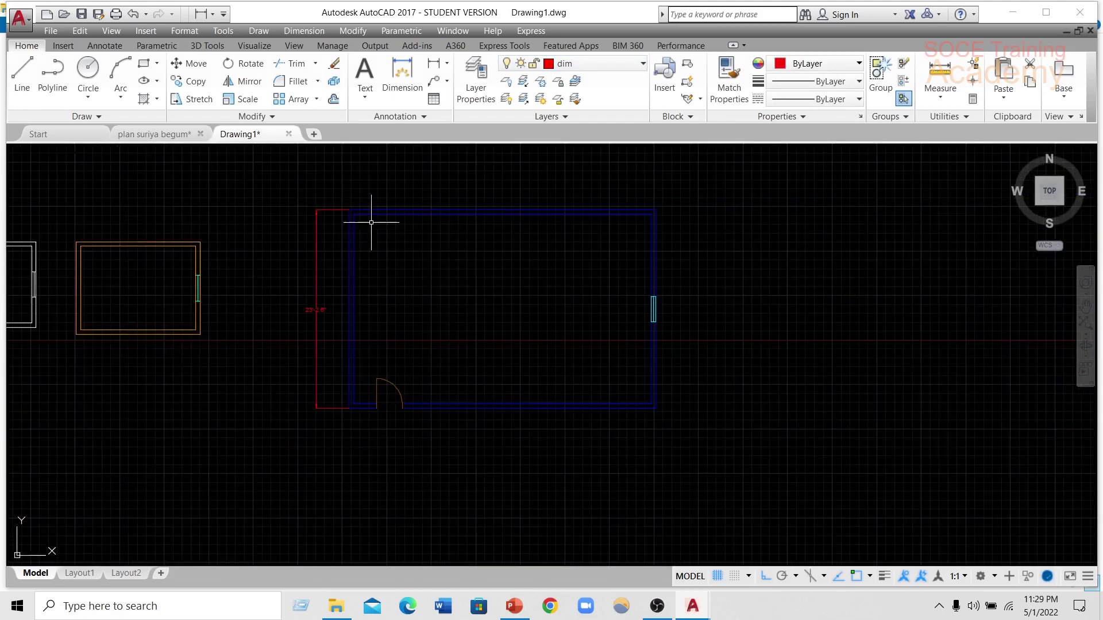
scroll(376, 219, "up", 2)
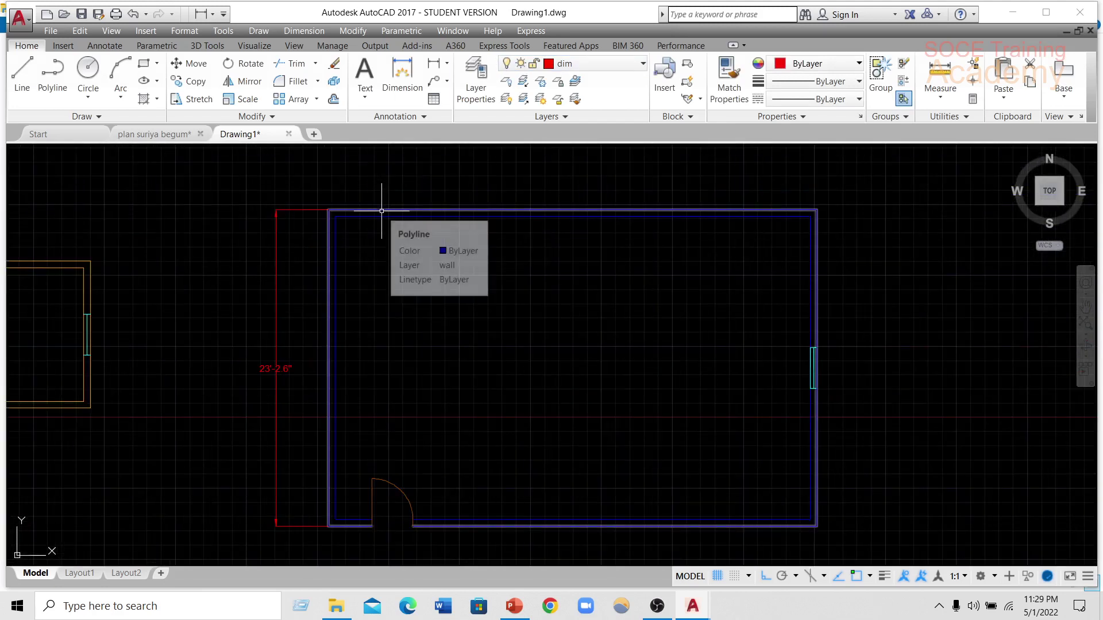
left_click(605, 66)
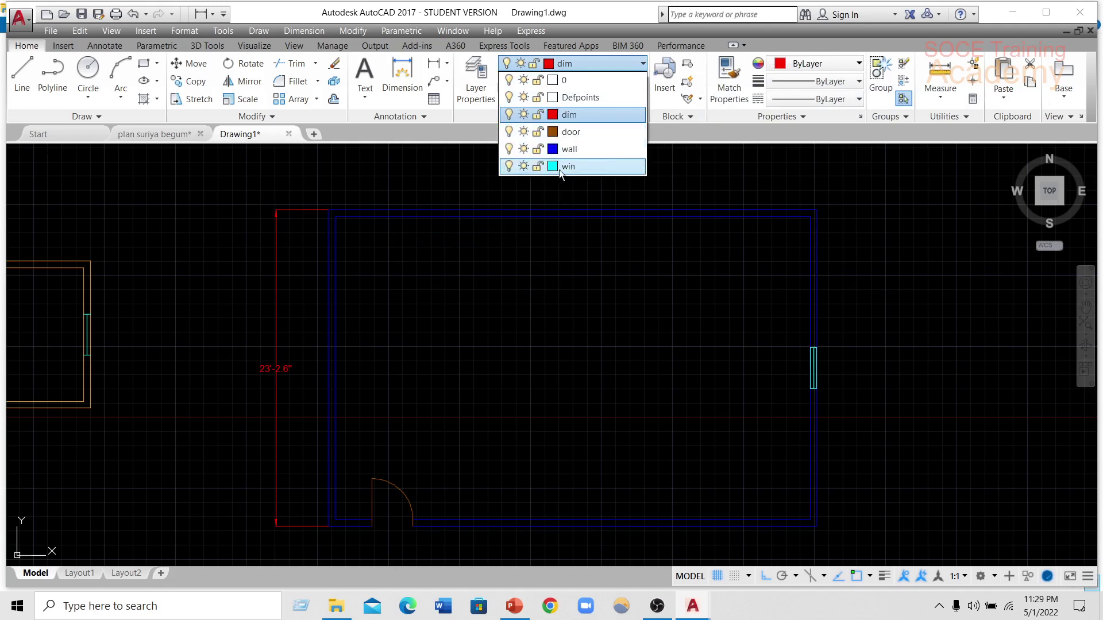
- Make wall the current layer and change its colour to green index 100
left_click(559, 150)
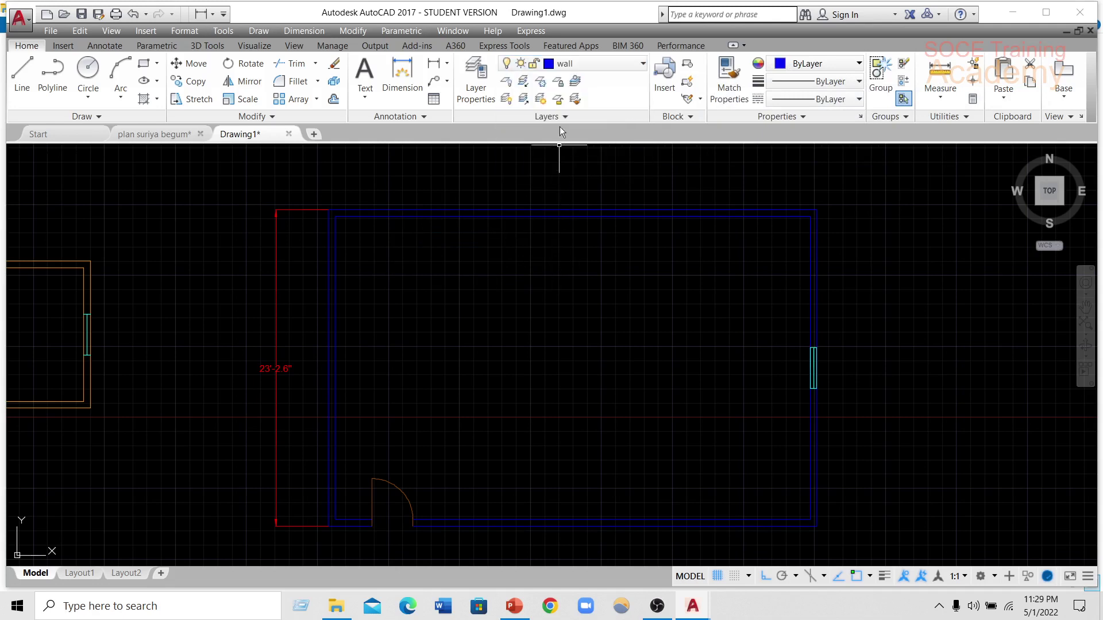
left_click(550, 66)
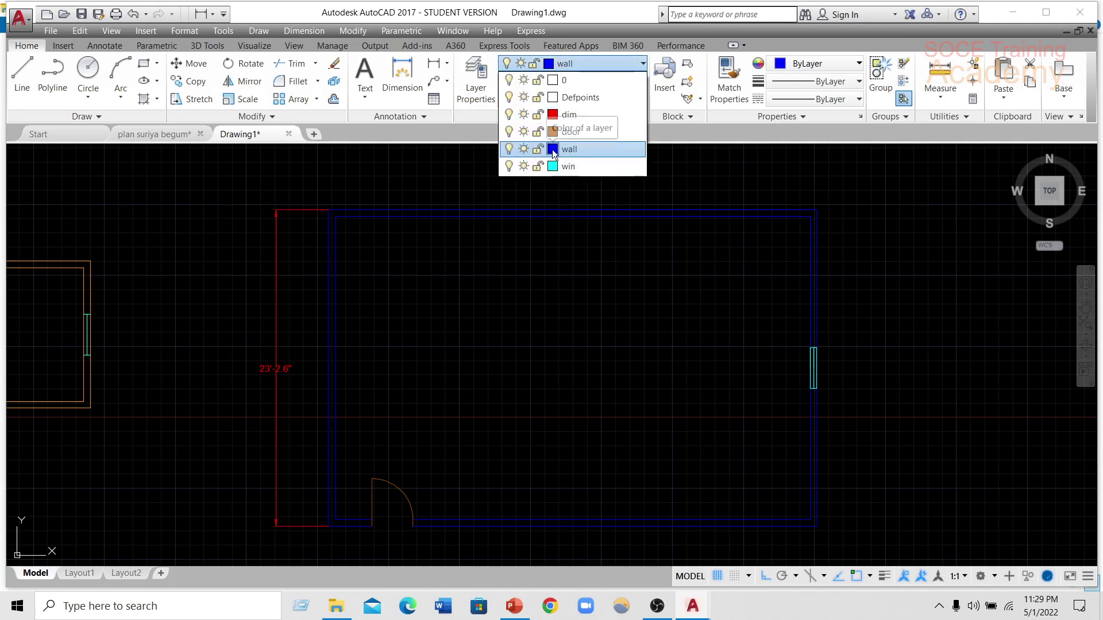
left_click(553, 150)
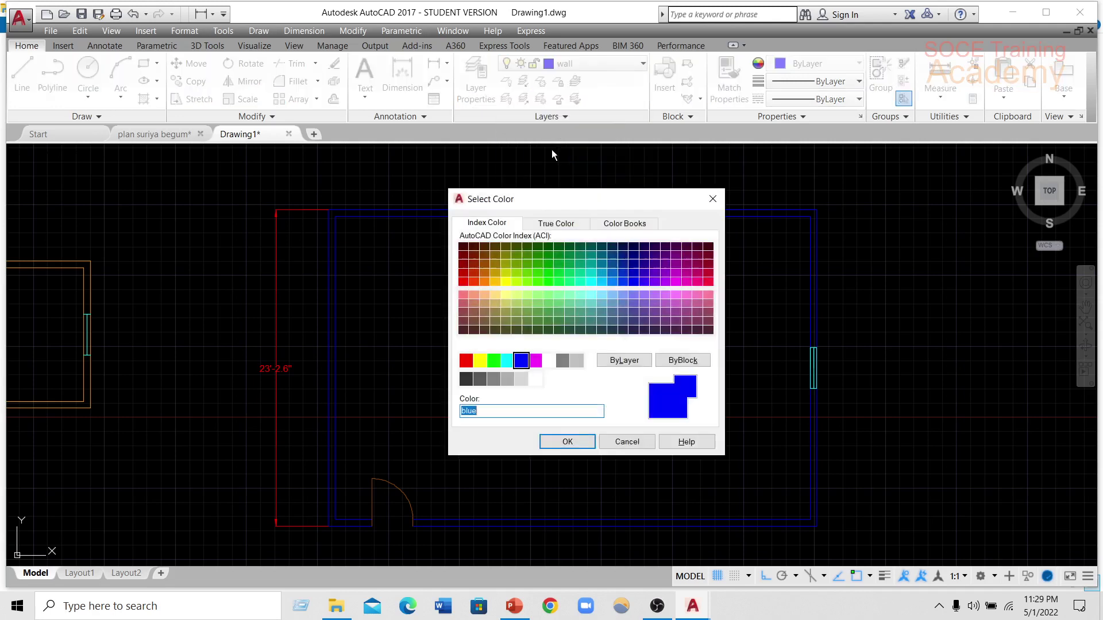
left_click(559, 281)
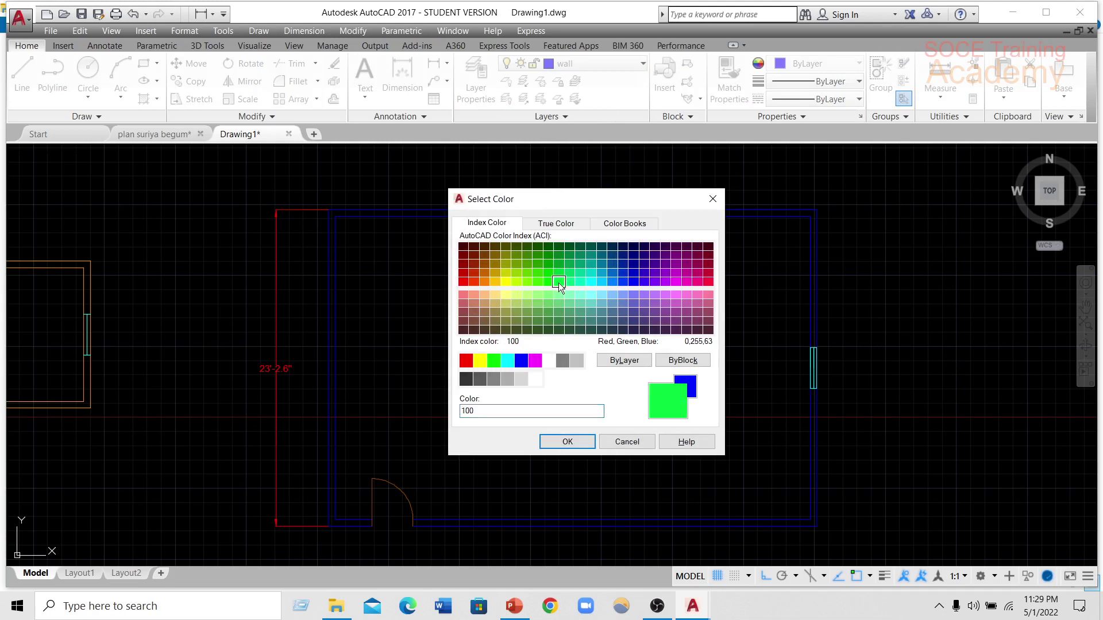
left_click(579, 443)
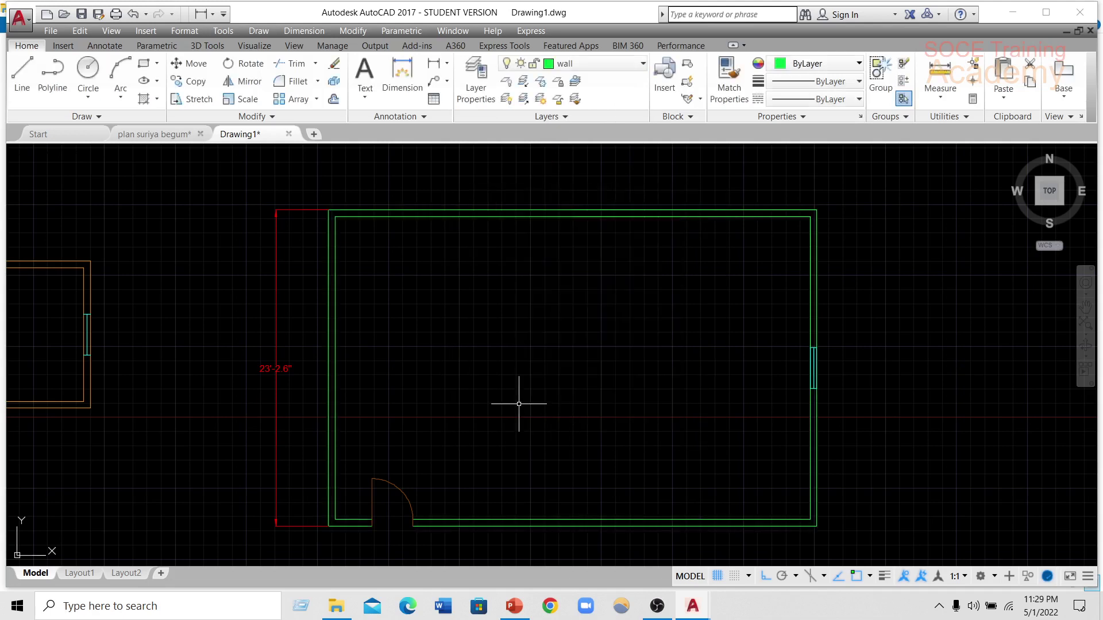
- Zoom in and select the window lines in the room's right wall
scroll(452, 298, "down", 2)
scroll(414, 302, "up", 2)
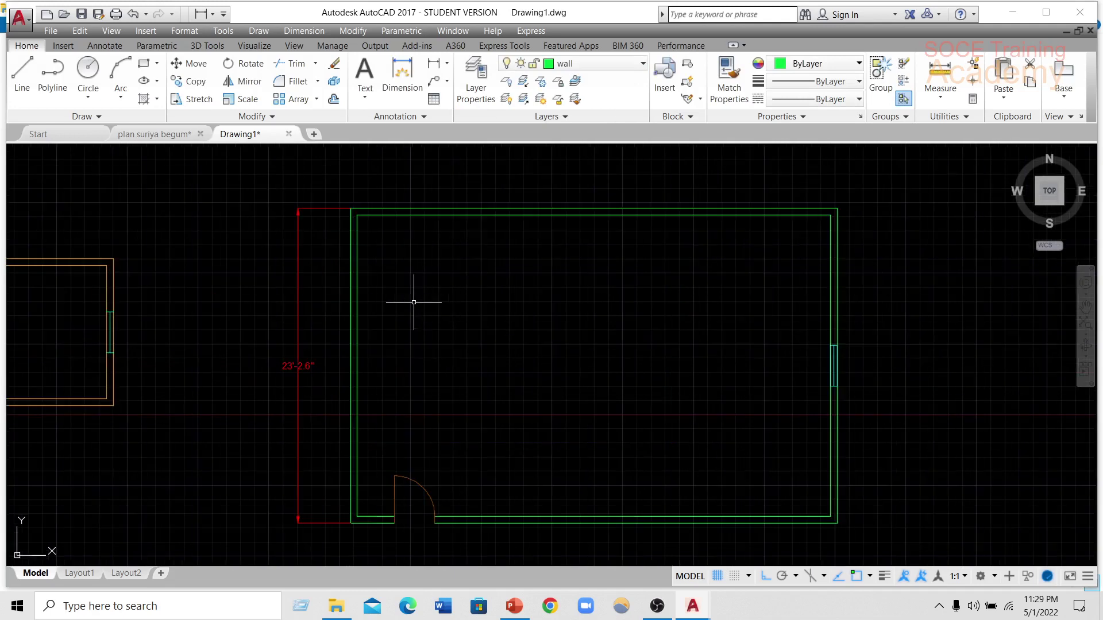
scroll(414, 298, "down", 2)
scroll(608, 362, "up", 4)
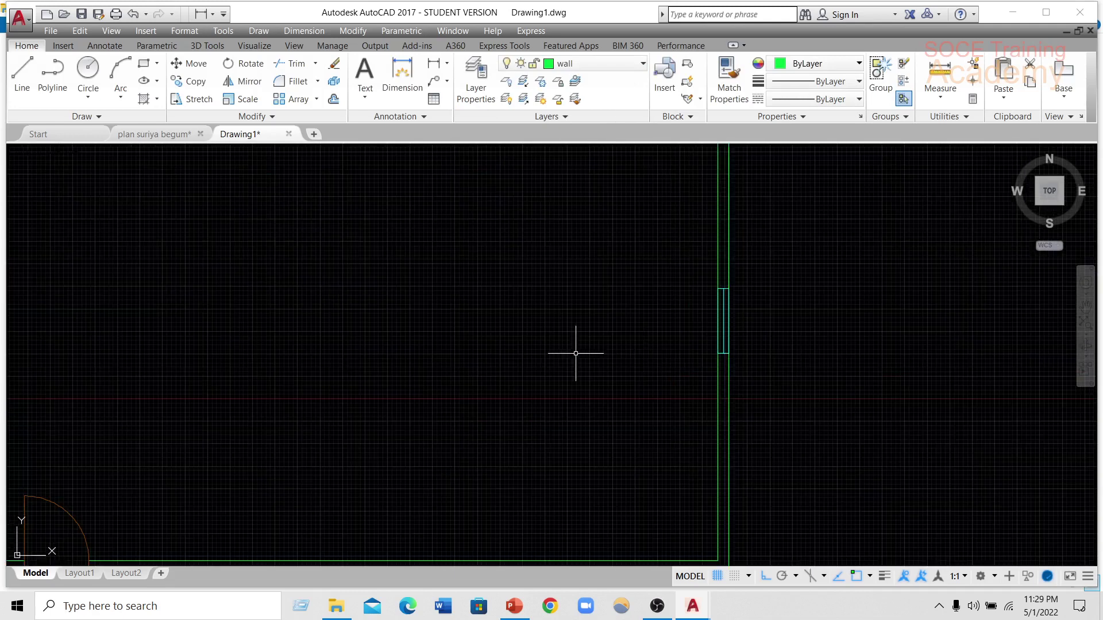
scroll(573, 356, "down", 2)
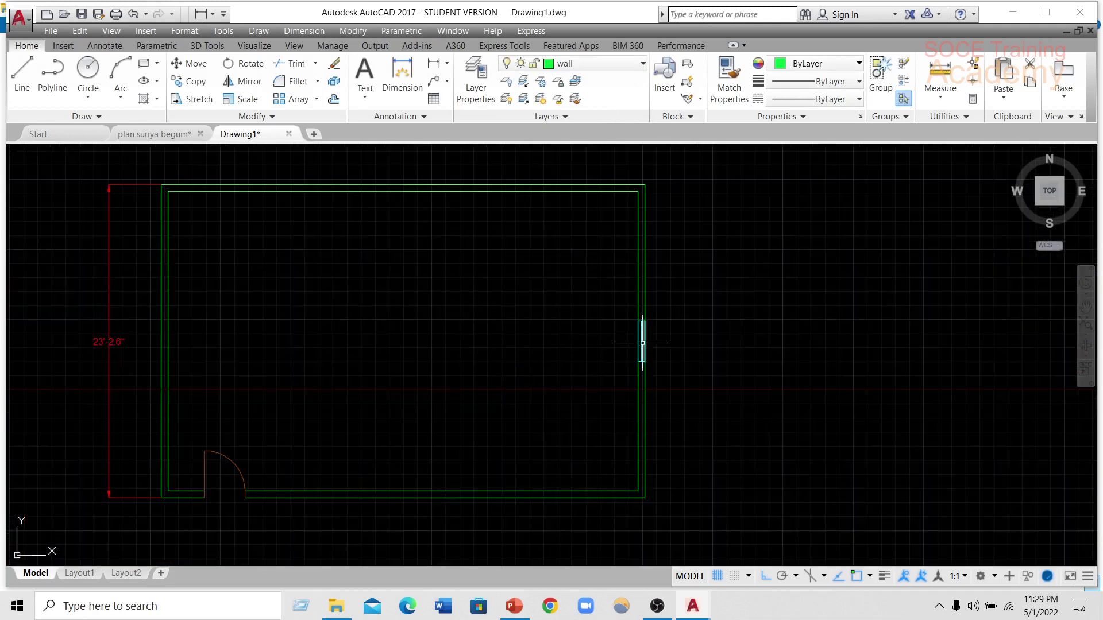
scroll(639, 341, "up", 5)
left_click_drag(590, 301, 611, 246)
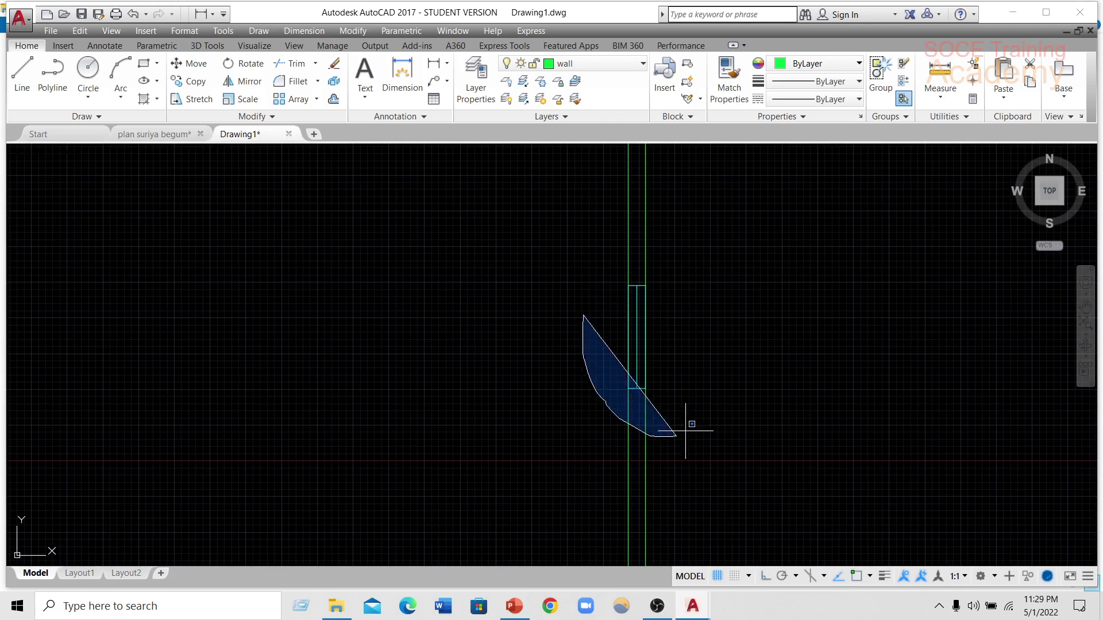
scroll(585, 281, "down", 2)
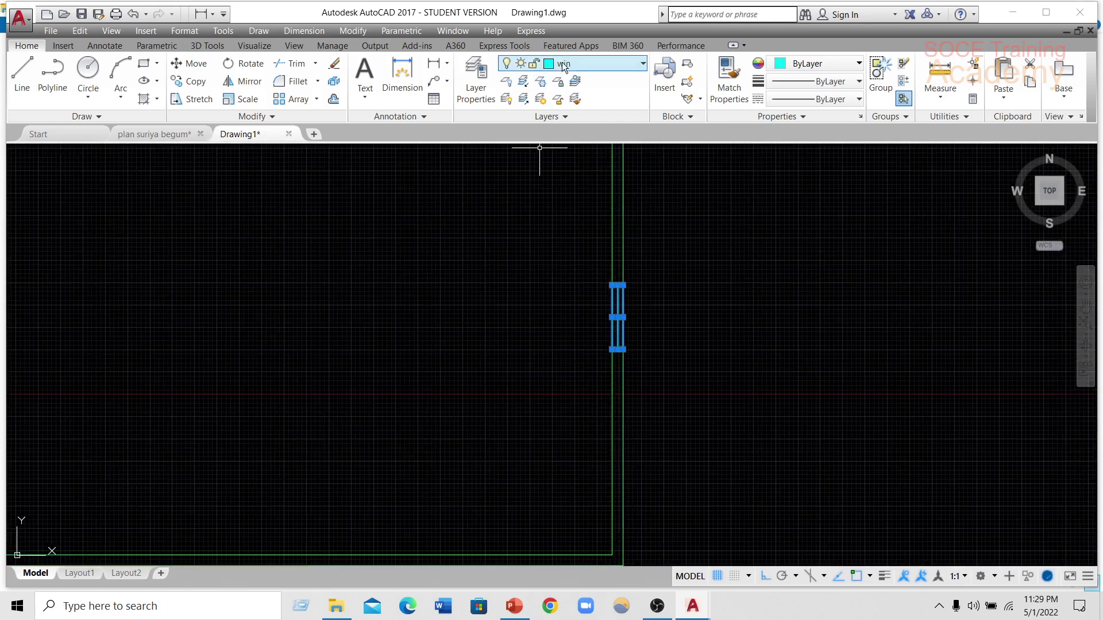
- Change the win layer's colour to magenta index 210 and clear the selection
left_click(544, 66)
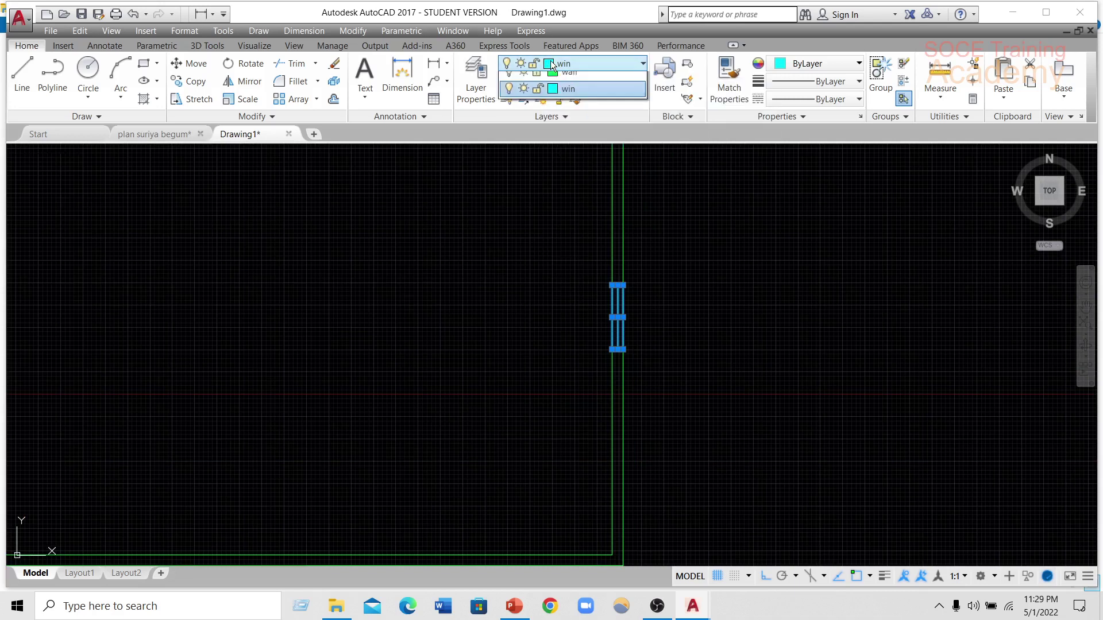
left_click(553, 166)
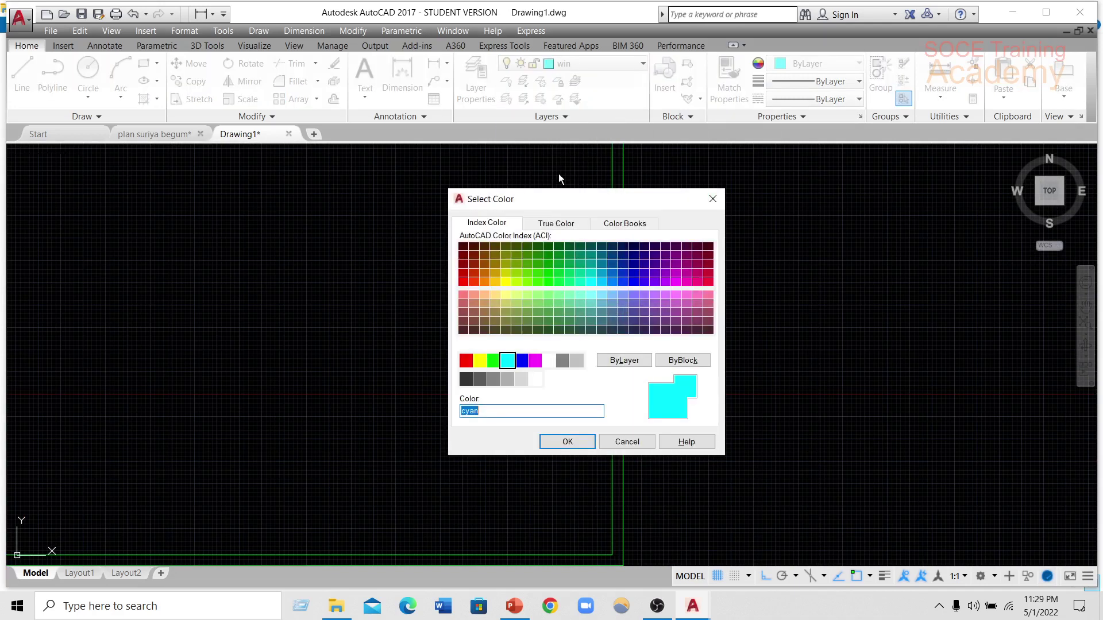
left_click(675, 280)
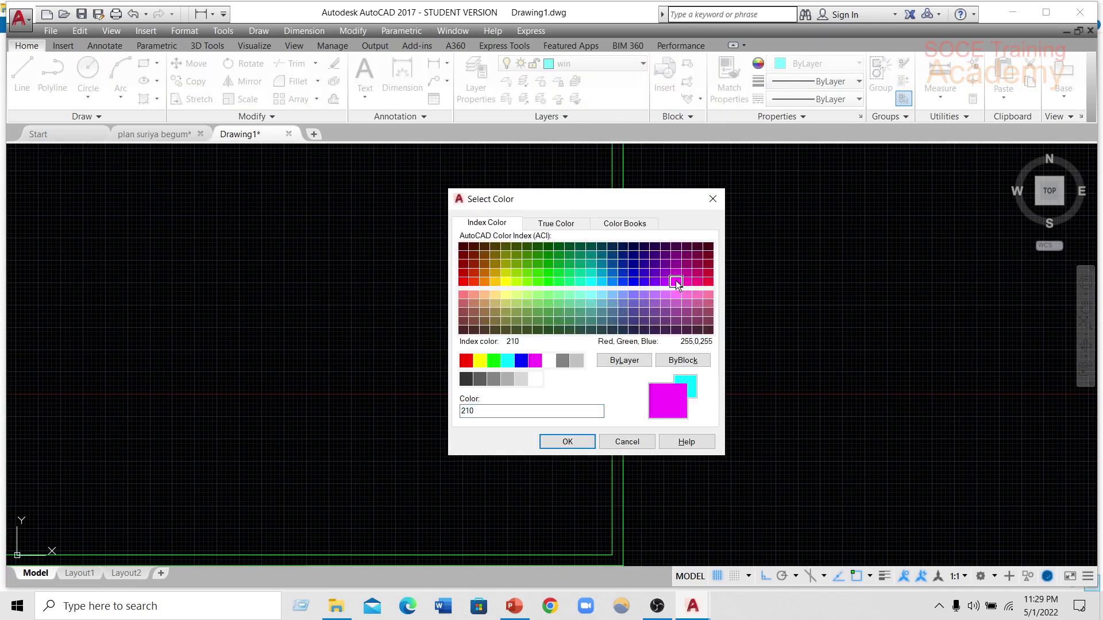
left_click(568, 442)
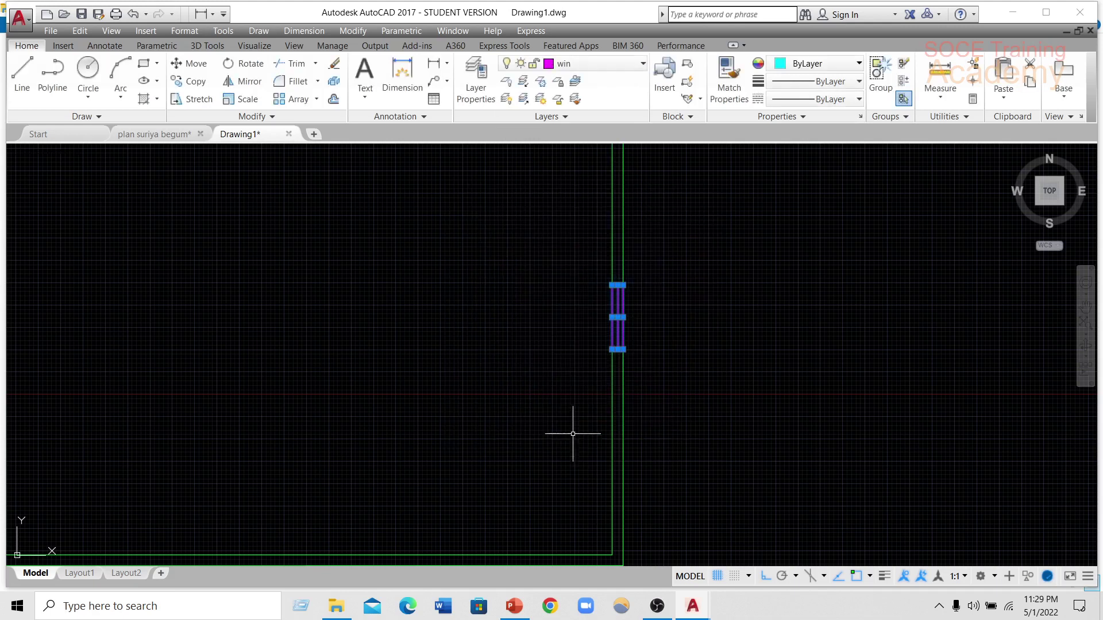
left_click(577, 304)
key("Escape")
key("Escape")
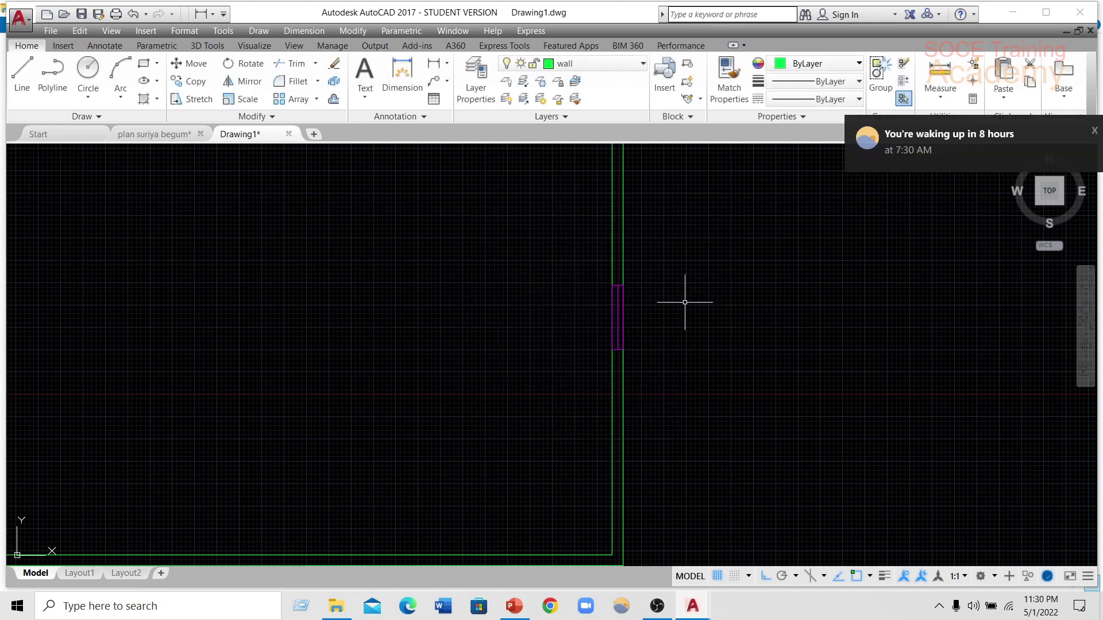
- Zoom and pan along the right wall to view the magenta window
scroll(656, 299, "up", 2)
scroll(600, 289, "up", 3)
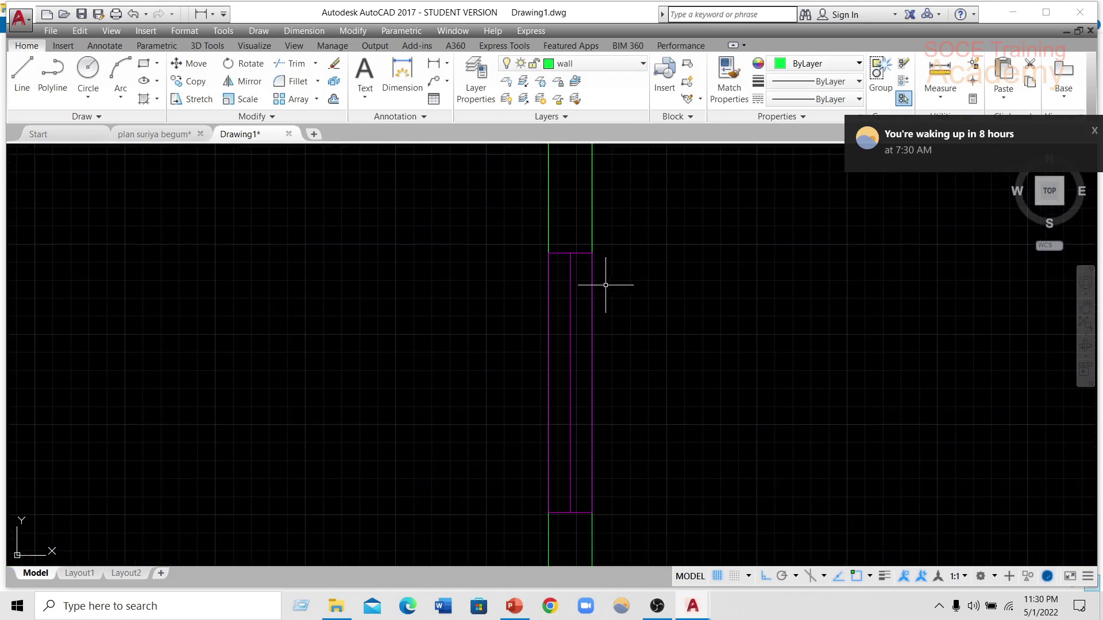
scroll(575, 303, "down", 2)
scroll(575, 303, "up", 1)
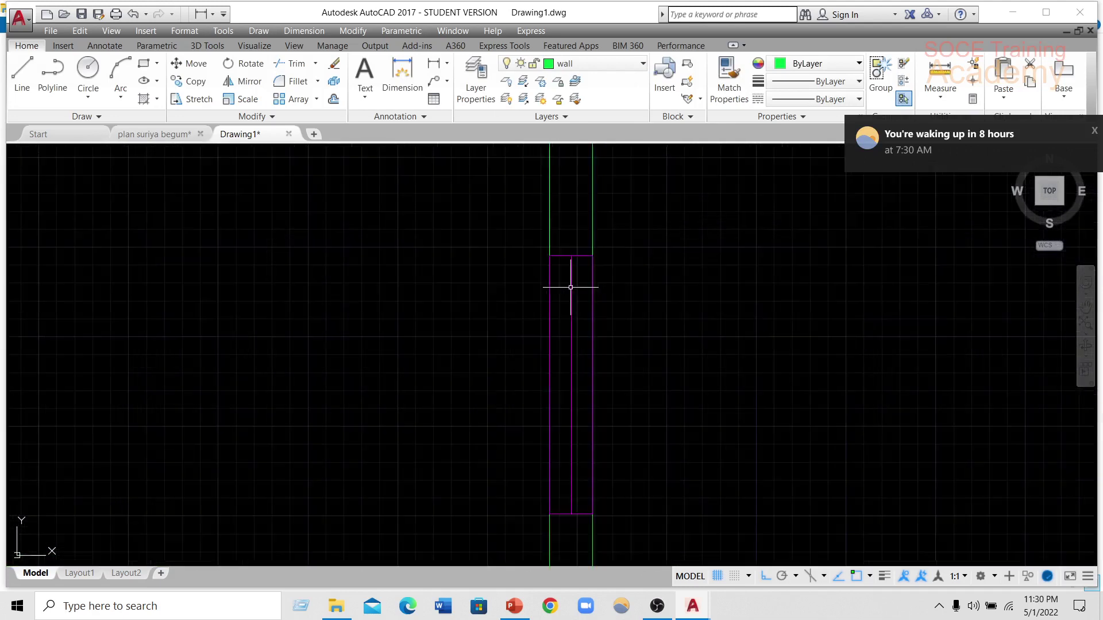
scroll(575, 304, "down", 1)
middle_click_drag(461, 293, 852, 275)
scroll(852, 275, "down", 1)
scroll(611, 298, "down", 3)
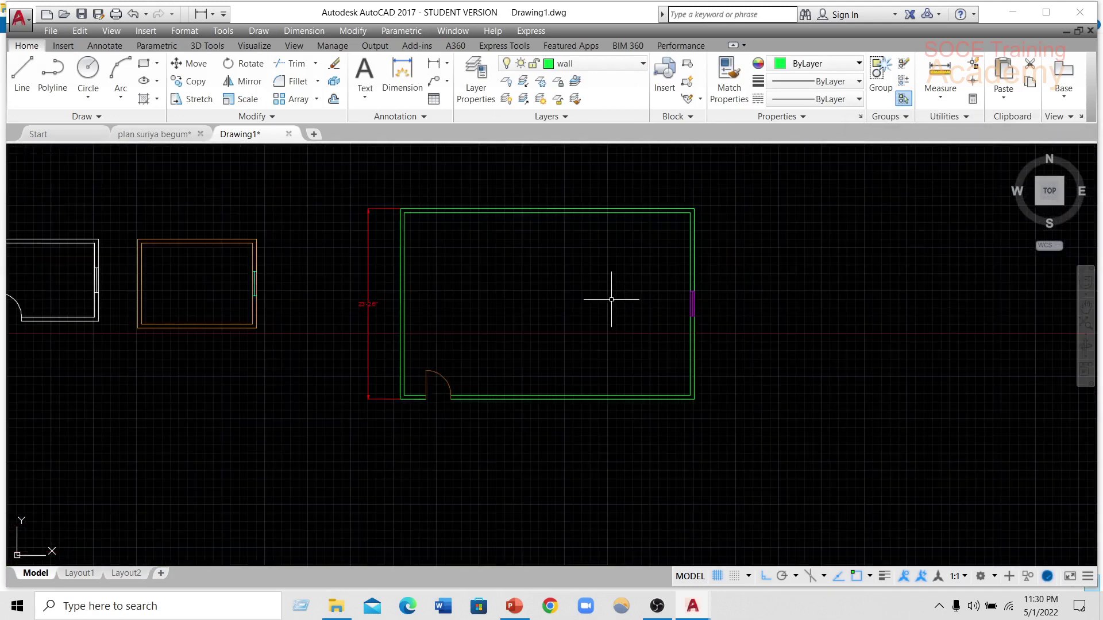
- Change the door layer's colour from brown to magenta index 210
left_click(532, 67)
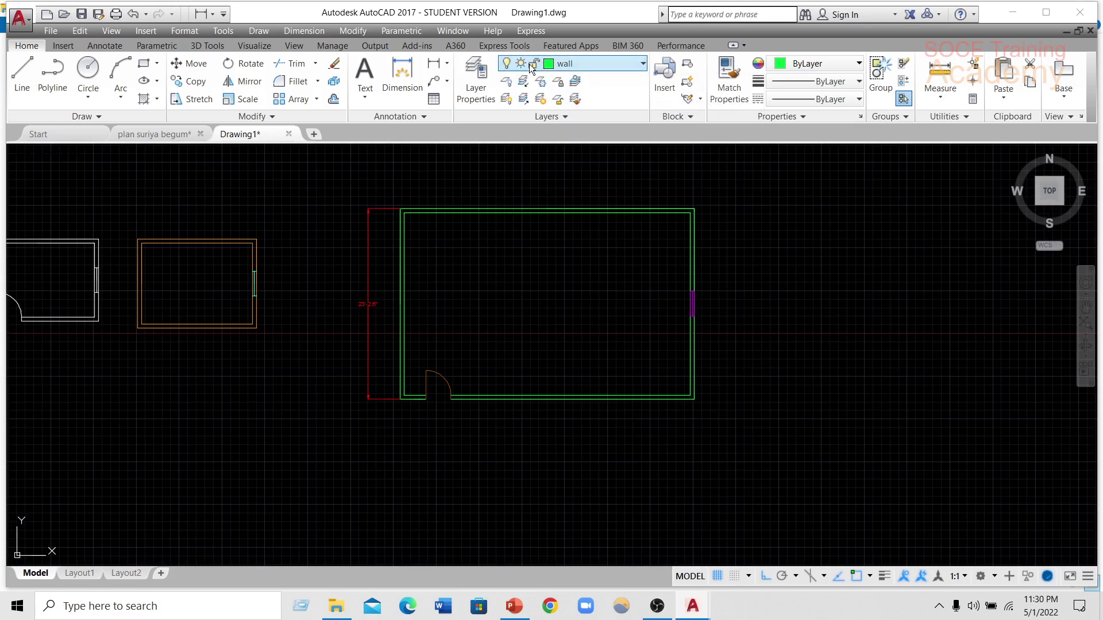
left_click(534, 68)
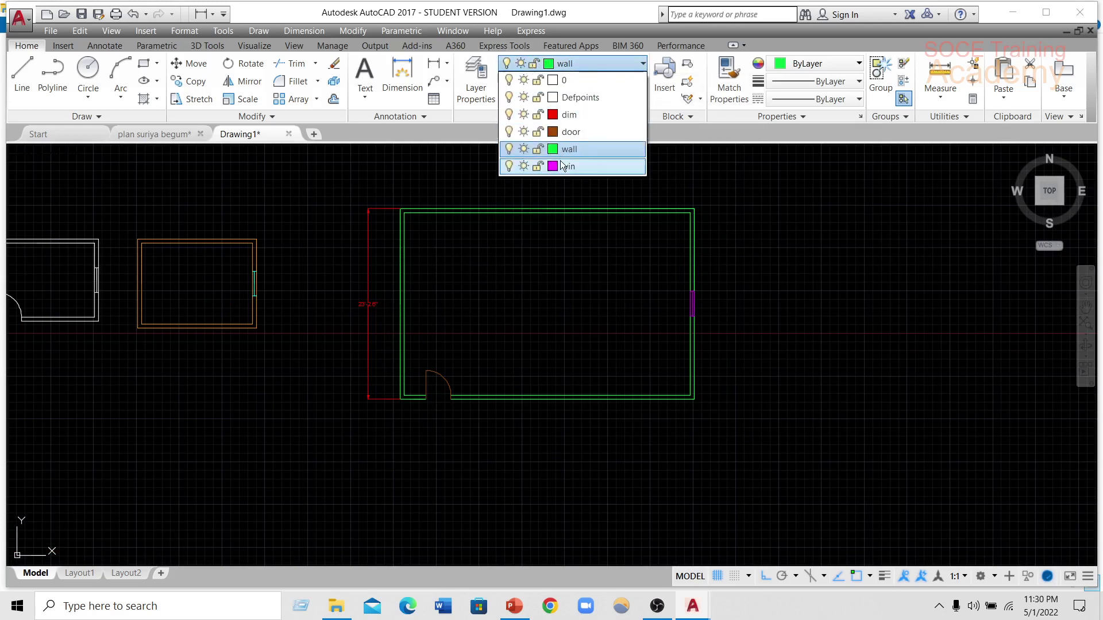
left_click(550, 133)
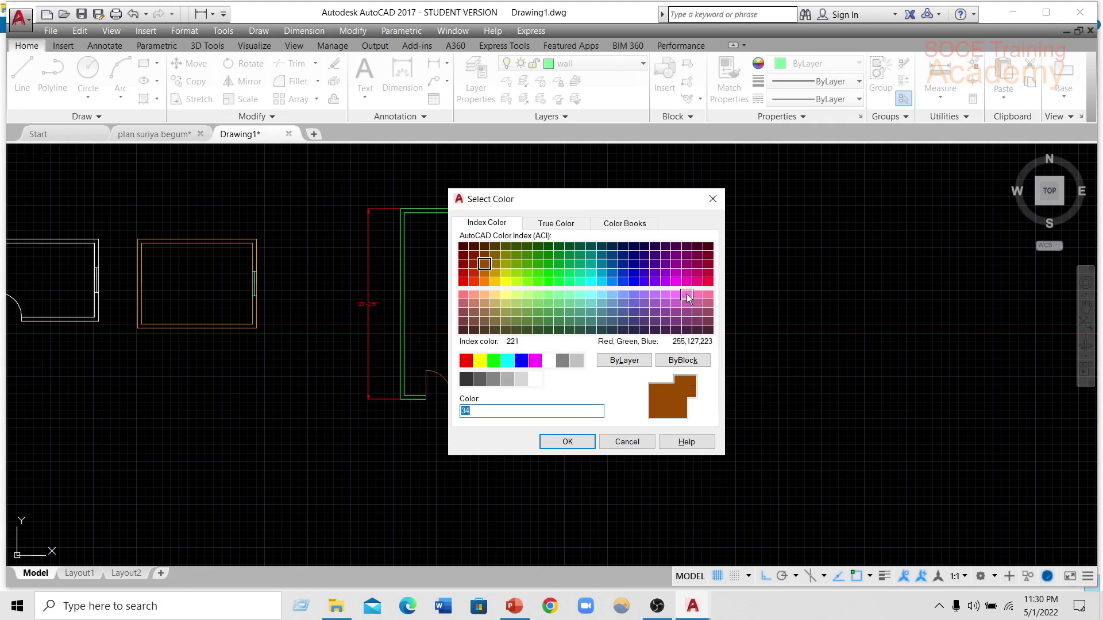
left_click(676, 281)
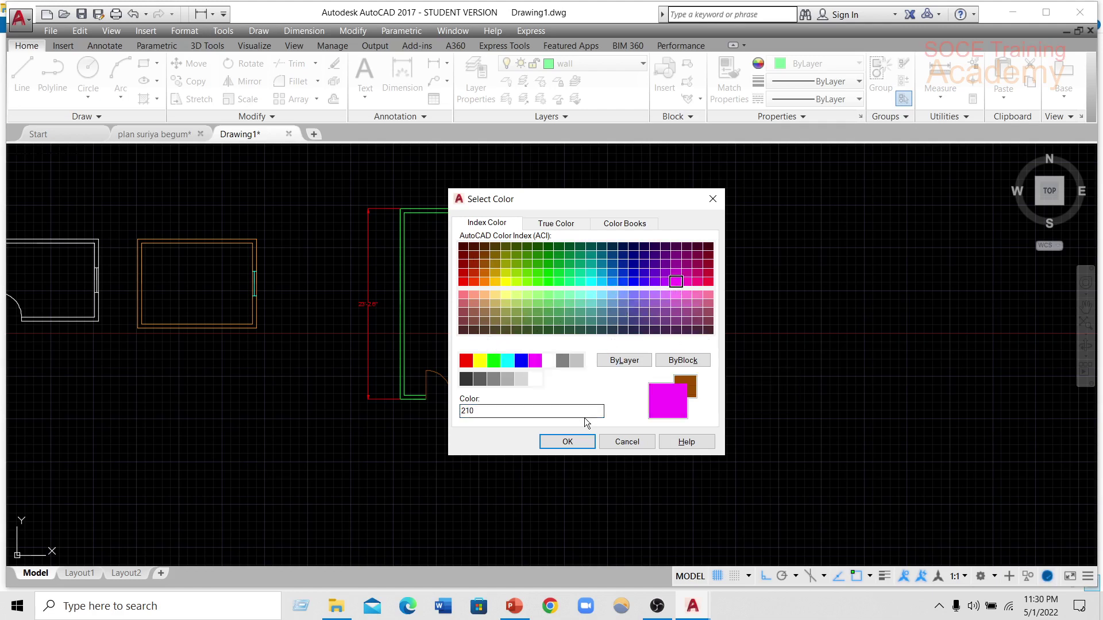
left_click(566, 442)
scroll(430, 383, "up", 2)
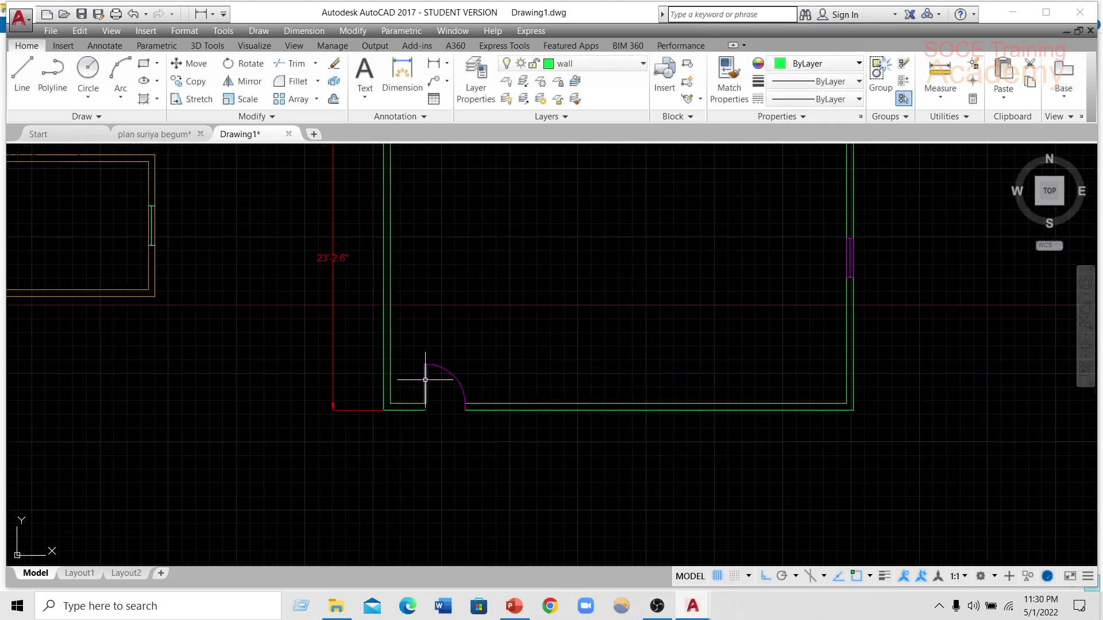
scroll(429, 385, "down", 2)
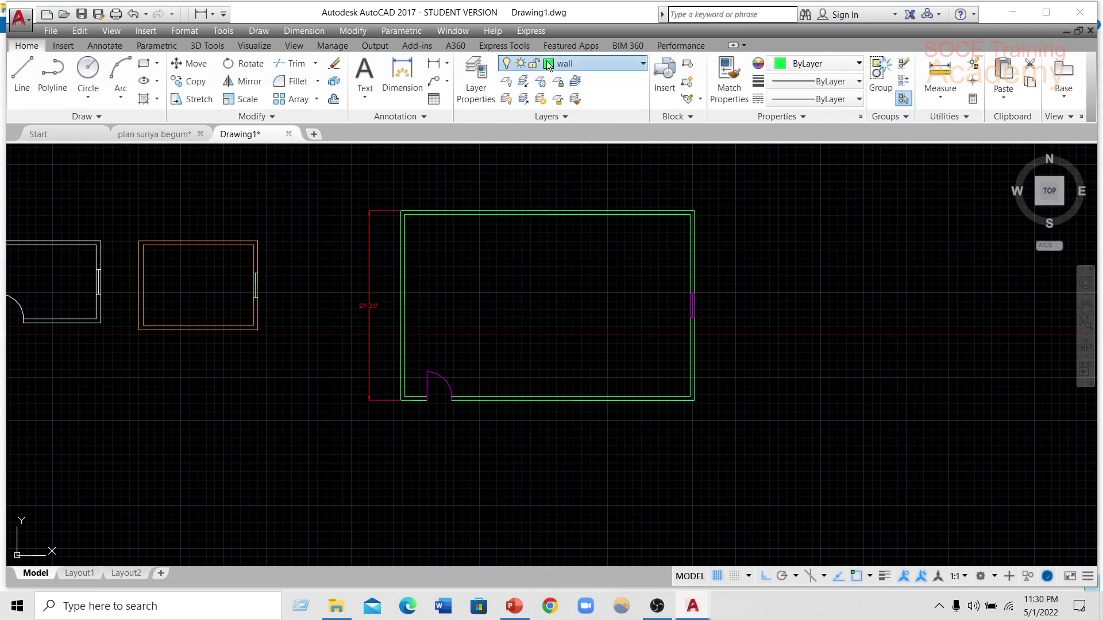
- Recolour the door layer again, this time to the yellow shade, colour index 22
left_click(575, 63)
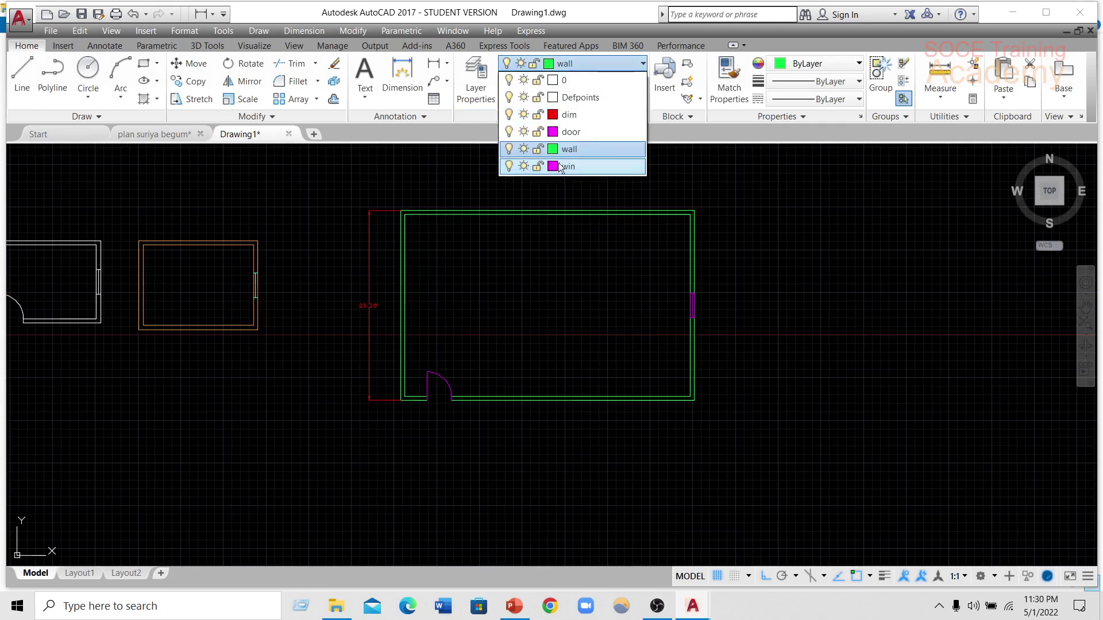
left_click(553, 133)
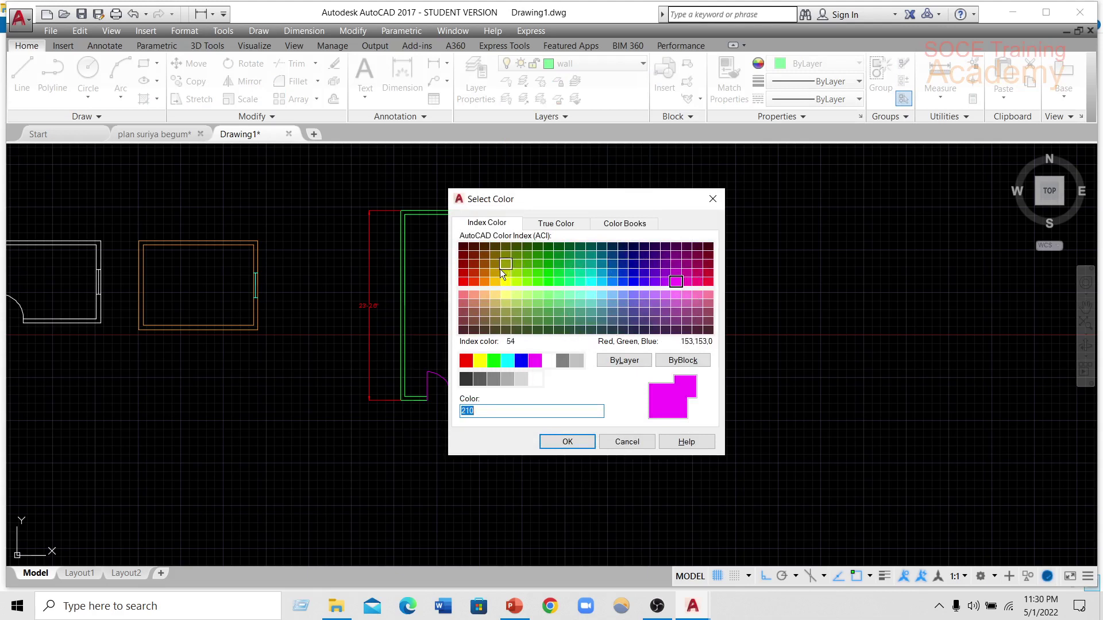
left_click(477, 271)
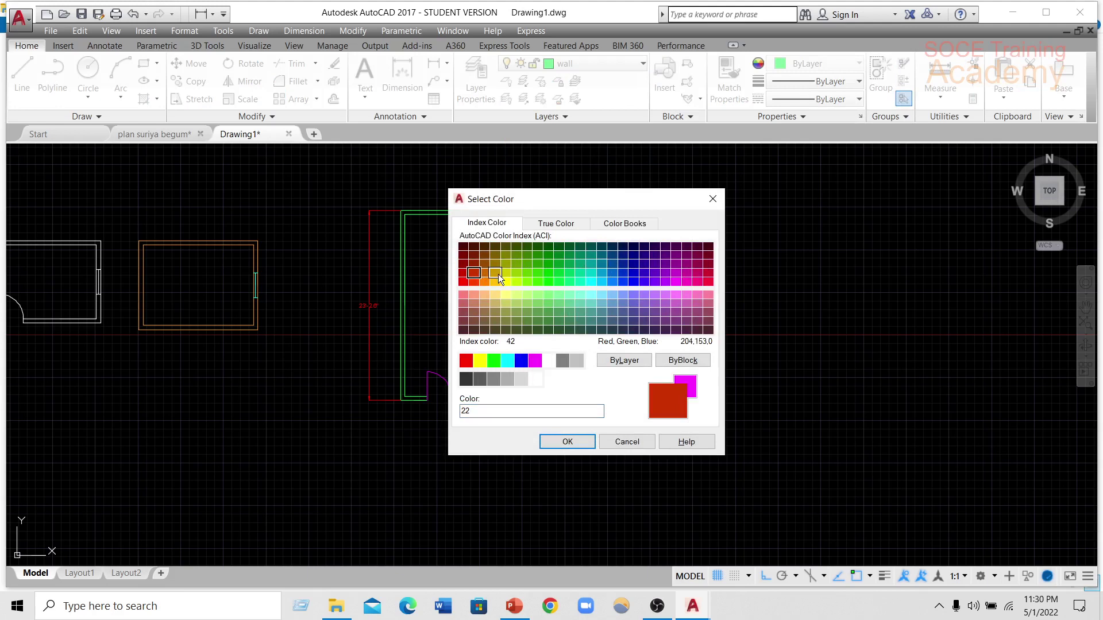
left_click(500, 278)
left_click(568, 442)
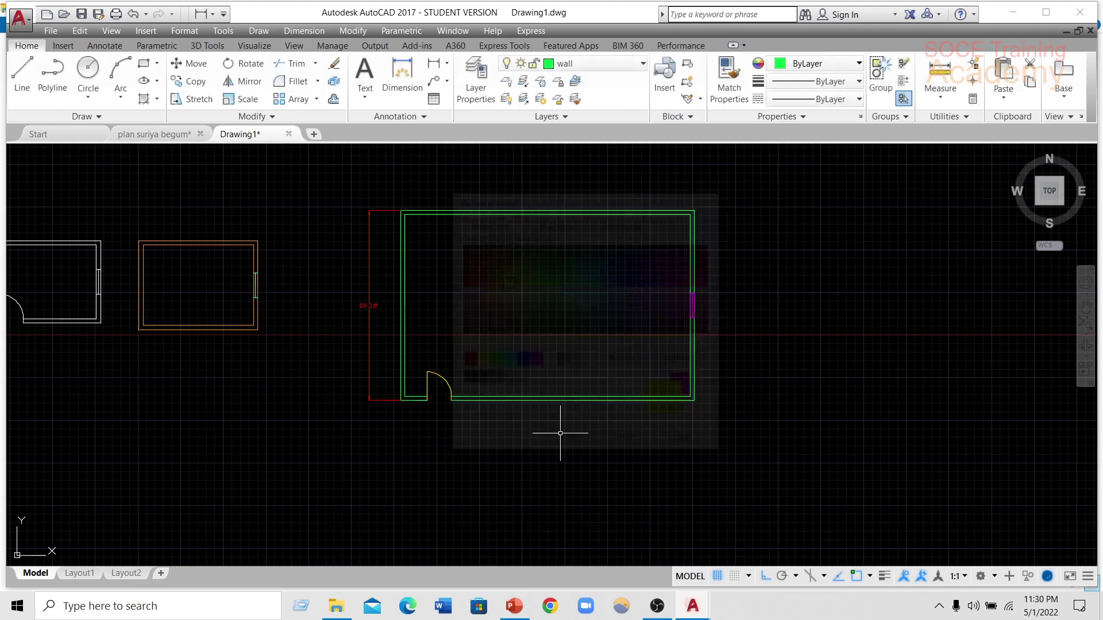
scroll(447, 382, "up", 2)
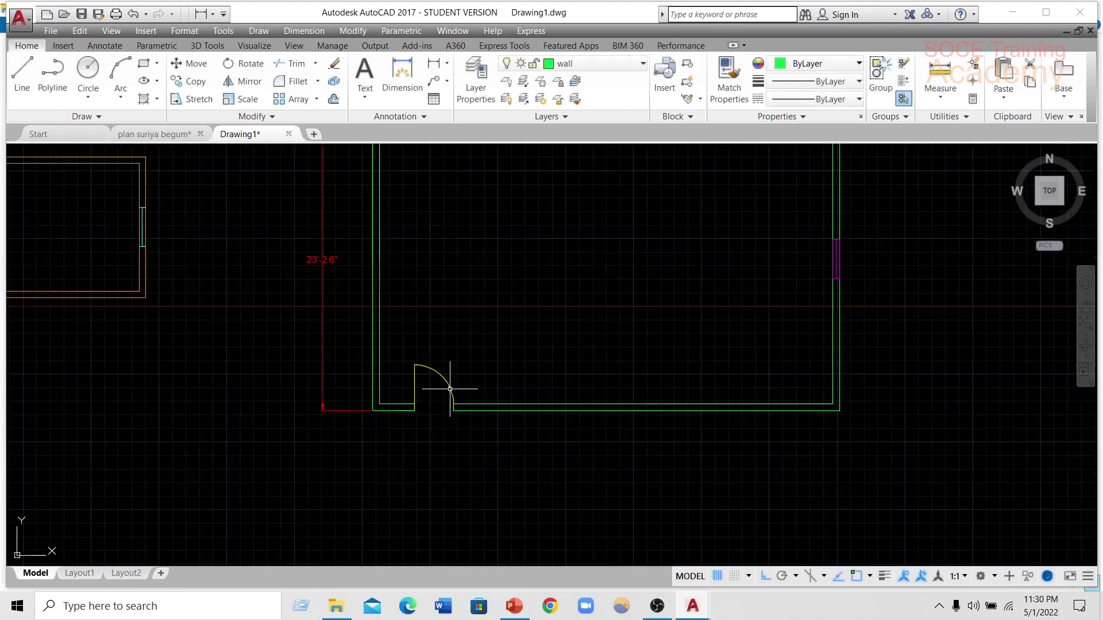
scroll(443, 385, "down", 2)
scroll(396, 299, "down", 2)
scroll(404, 279, "up", 5)
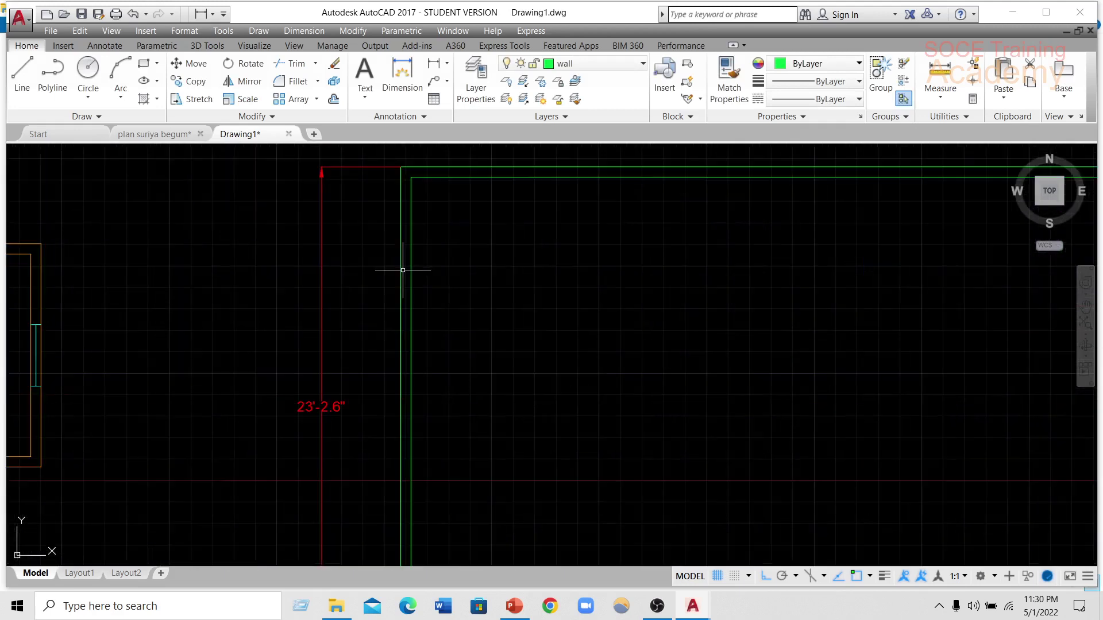
scroll(403, 271, "down", 2)
scroll(419, 283, "down", 4)
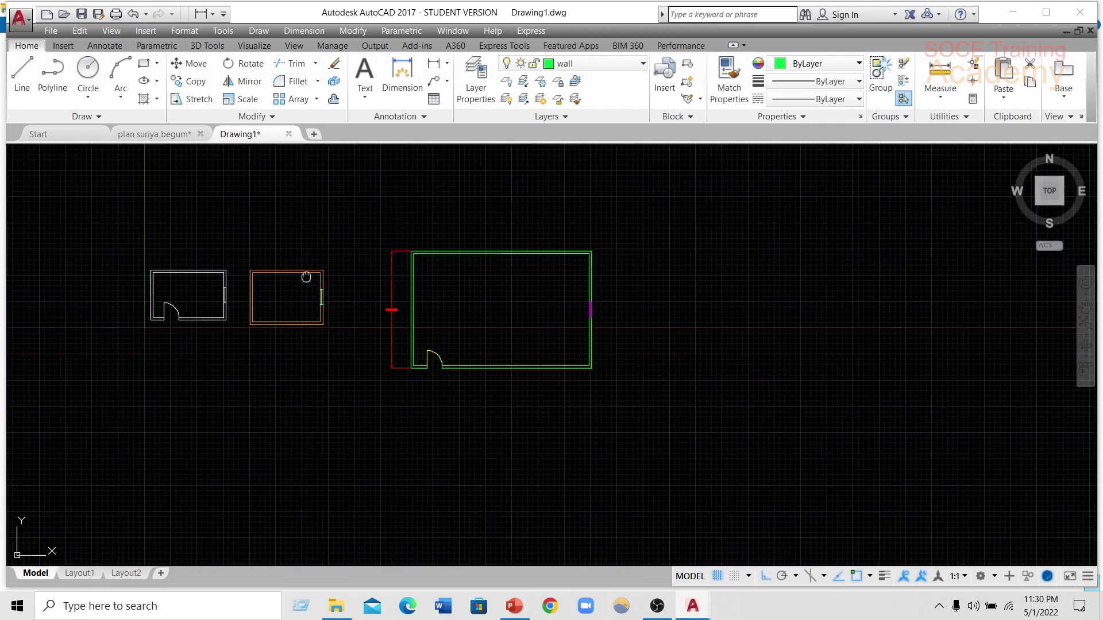
middle_click_drag(306, 277, 419, 271)
scroll(369, 295, "up", 2)
scroll(373, 293, "up", 2)
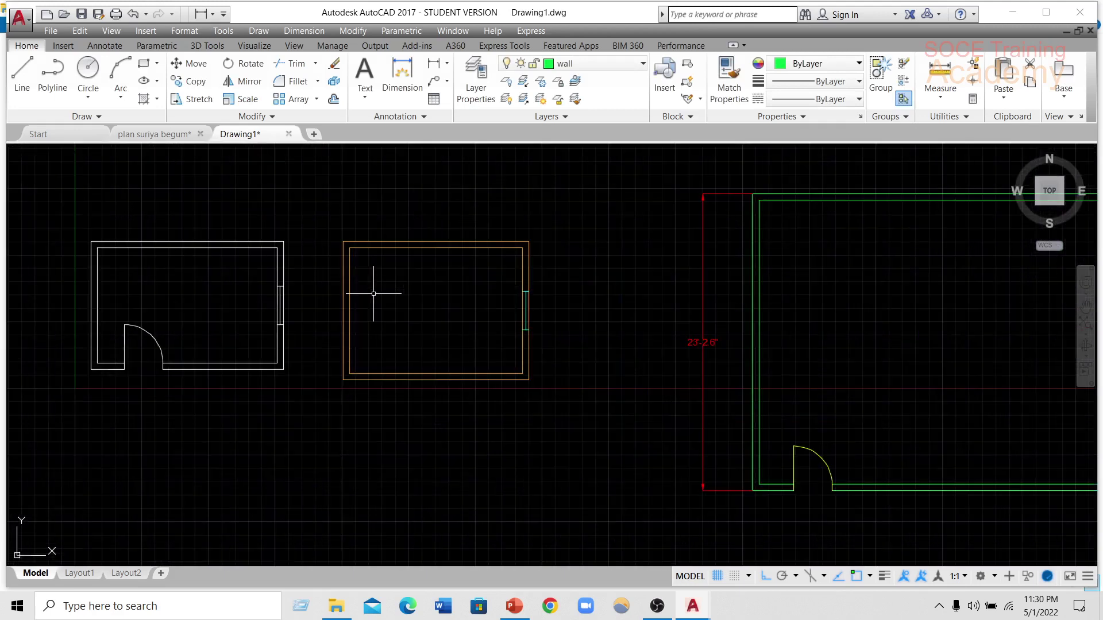
scroll(373, 293, "down", 4)
scroll(369, 291, "up", 6)
middle_click_drag(381, 322, 434, 327)
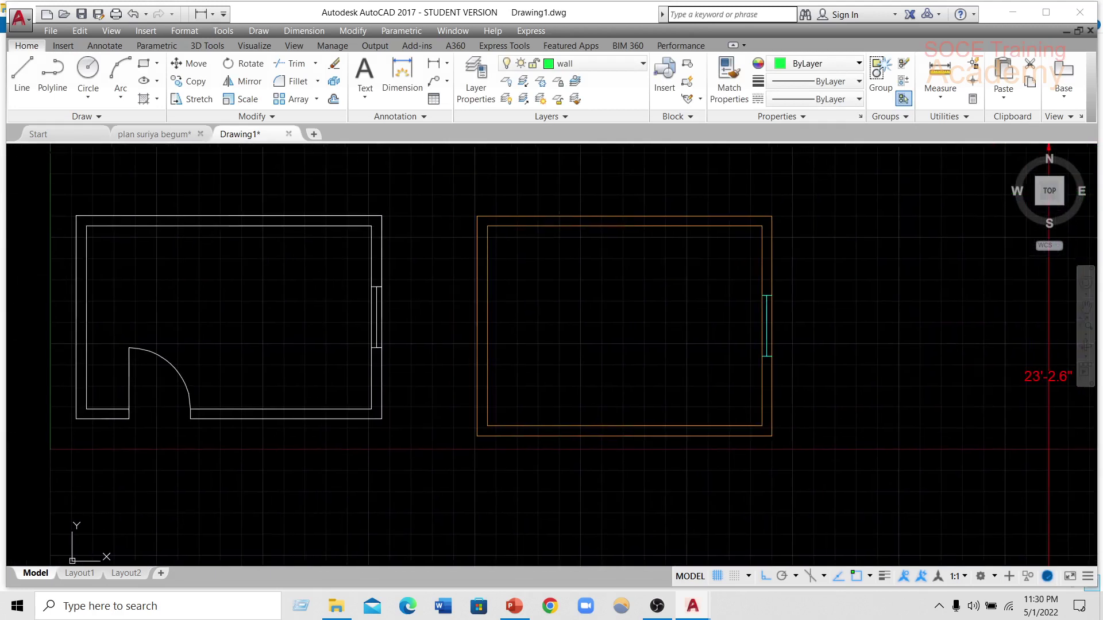
scroll(440, 328, "down", 4)
scroll(365, 325, "up", 4)
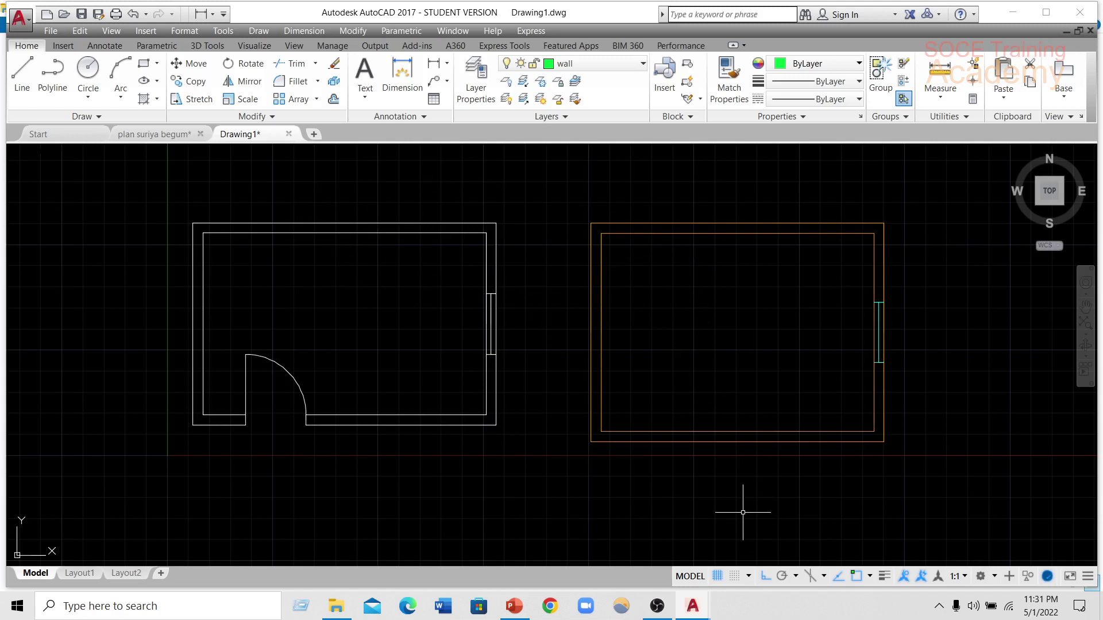
- Use MATCHPROP to make the left room's walls match the orange wall
type("m")
key("Return")
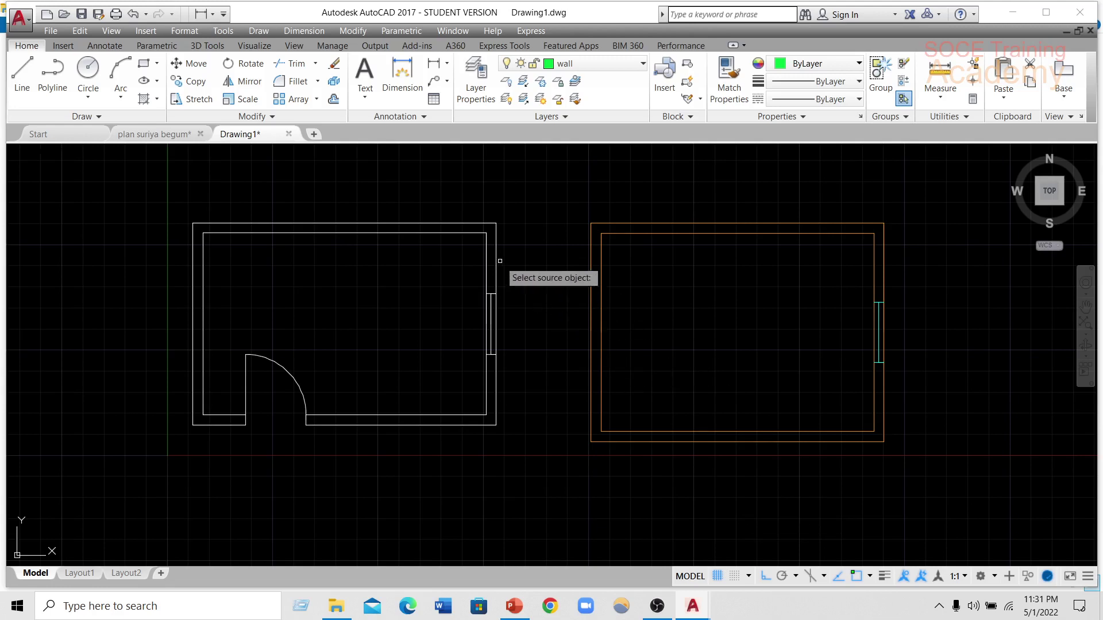
left_click(591, 254)
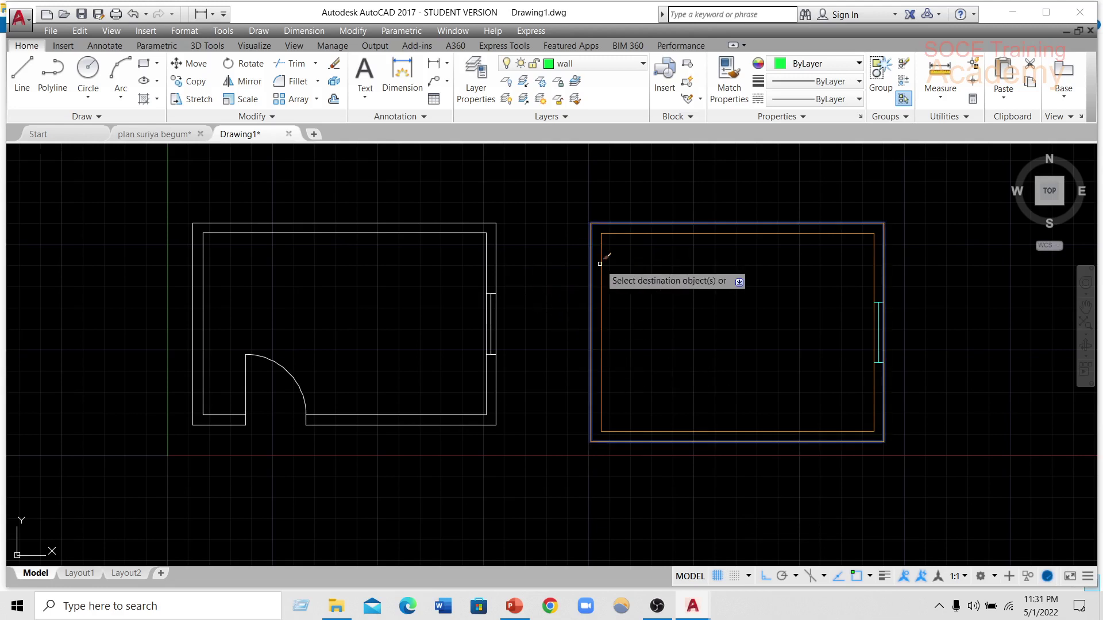
left_click(491, 251)
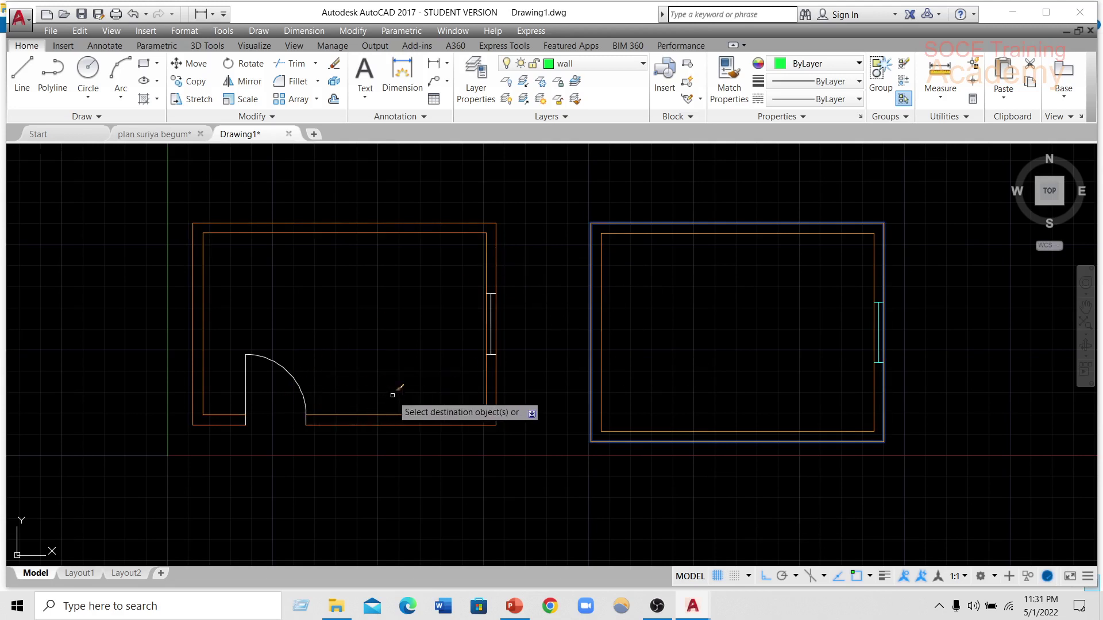
key("Return")
scroll(426, 381, "up", 2)
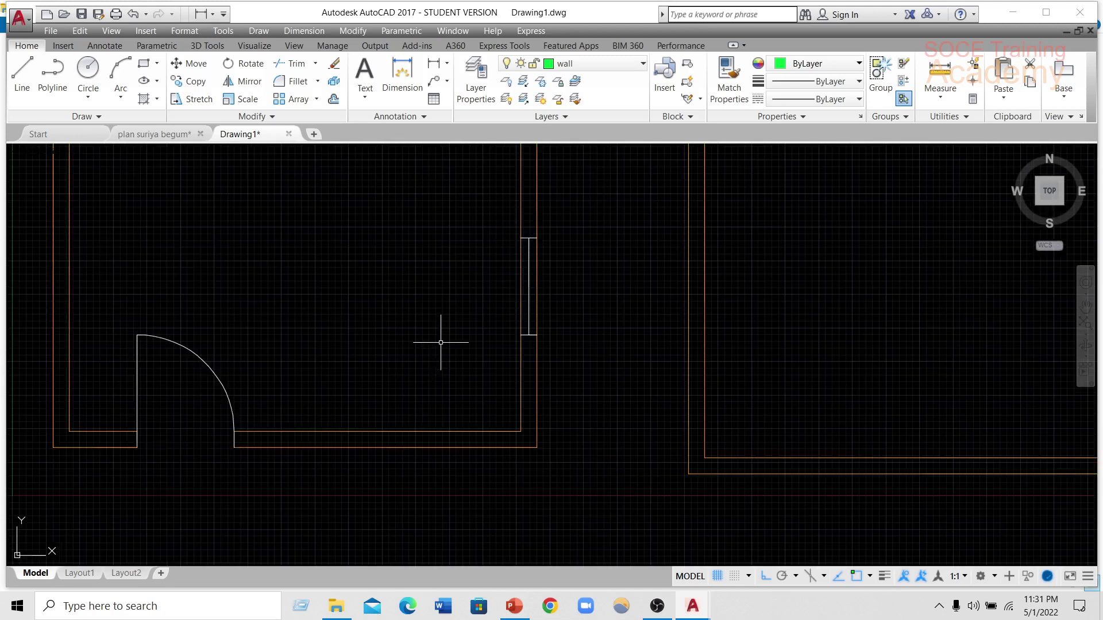
scroll(443, 345, "down", 2)
scroll(909, 310, "up", 4)
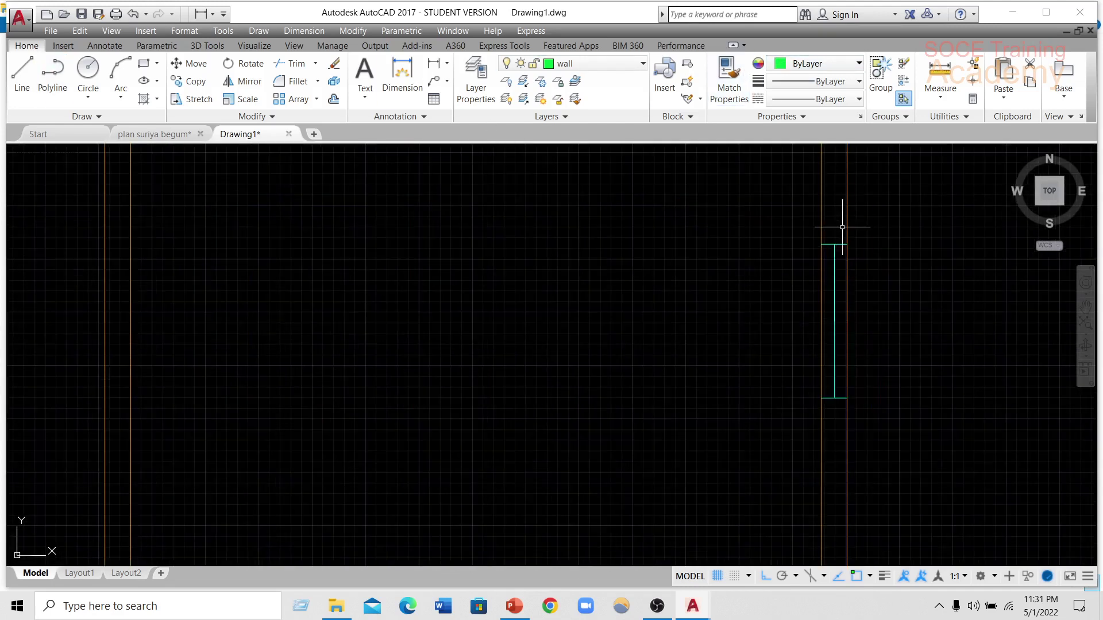
scroll(431, 241, "down", 2)
scroll(345, 258, "down", 2)
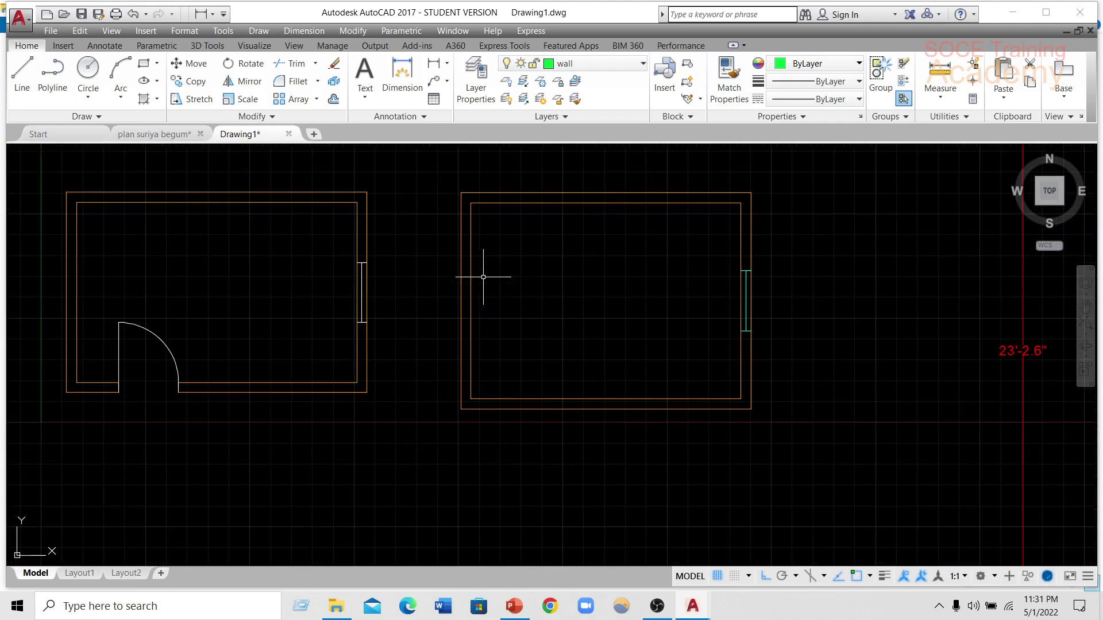
scroll(330, 273, "up", 4)
scroll(630, 270, "down", 4)
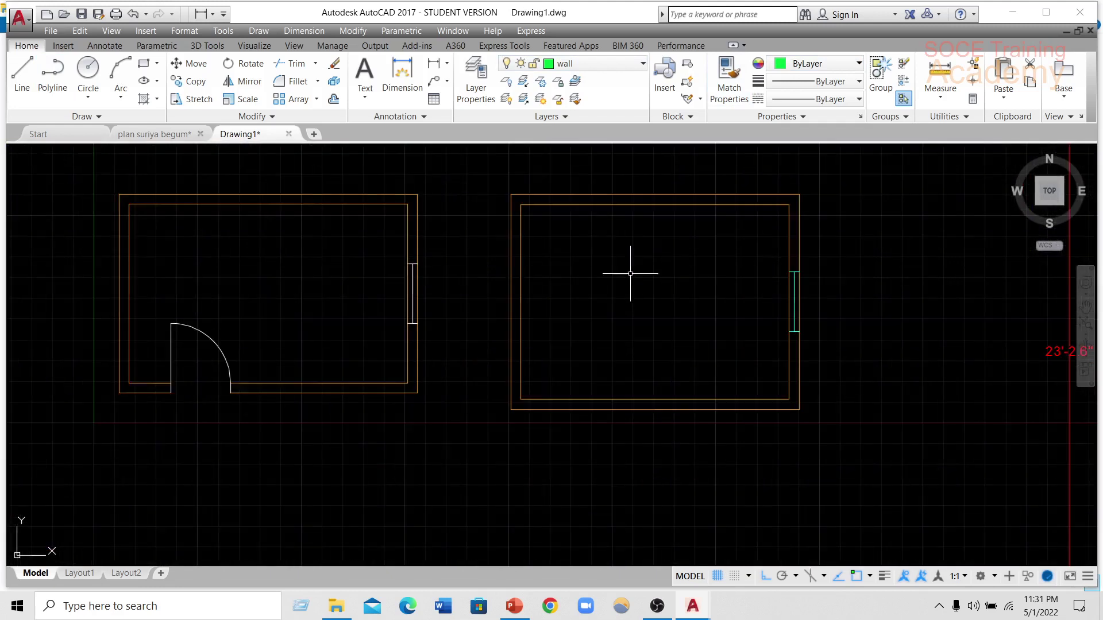
scroll(919, 293, "up", 2)
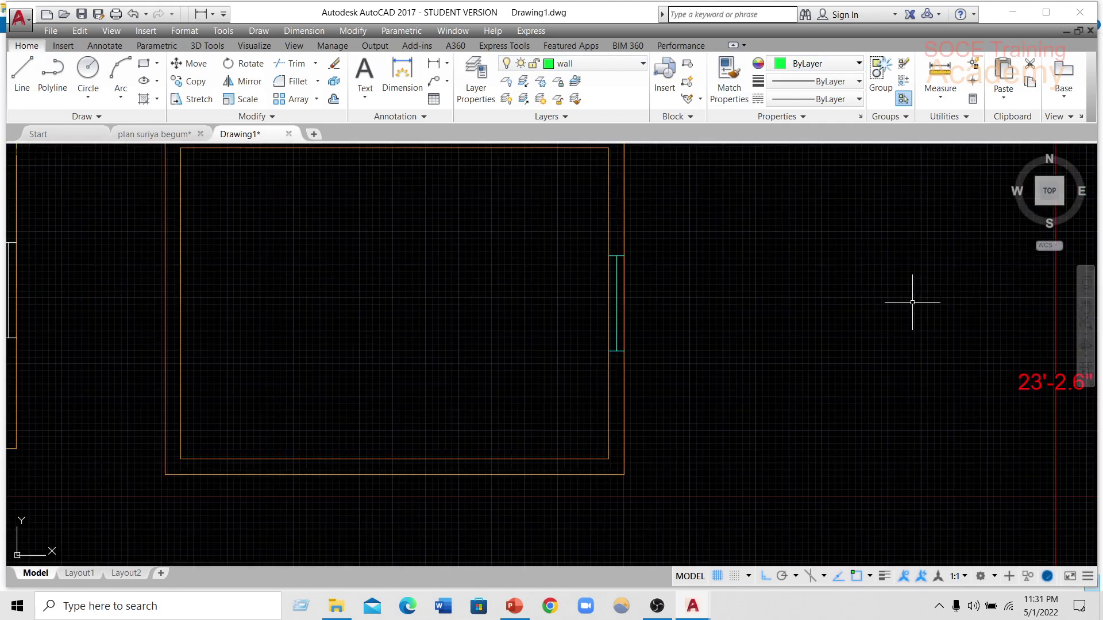
- Use MATCHPROP to make the left room's window line match the cyan window
type("MA")
key("Return")
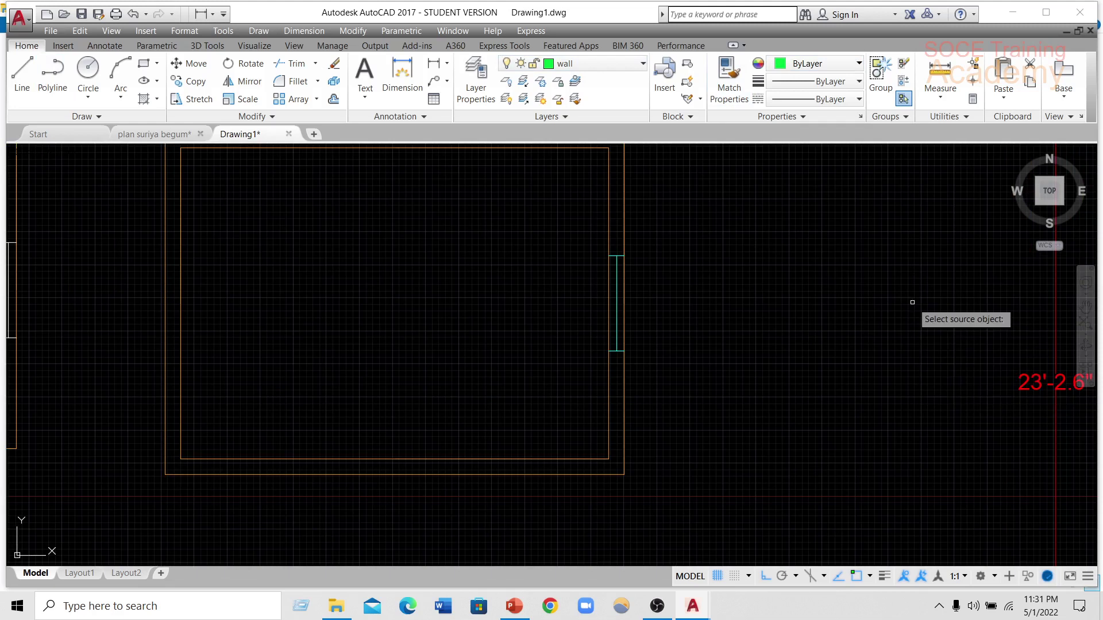
left_click(617, 287)
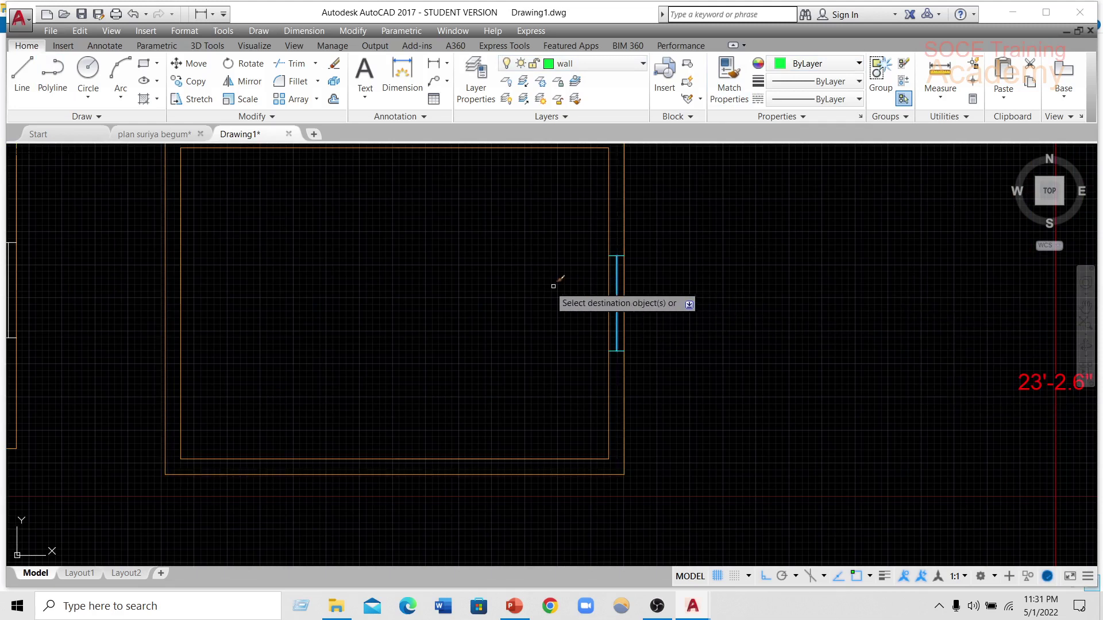
middle_click_drag(559, 283, 885, 286)
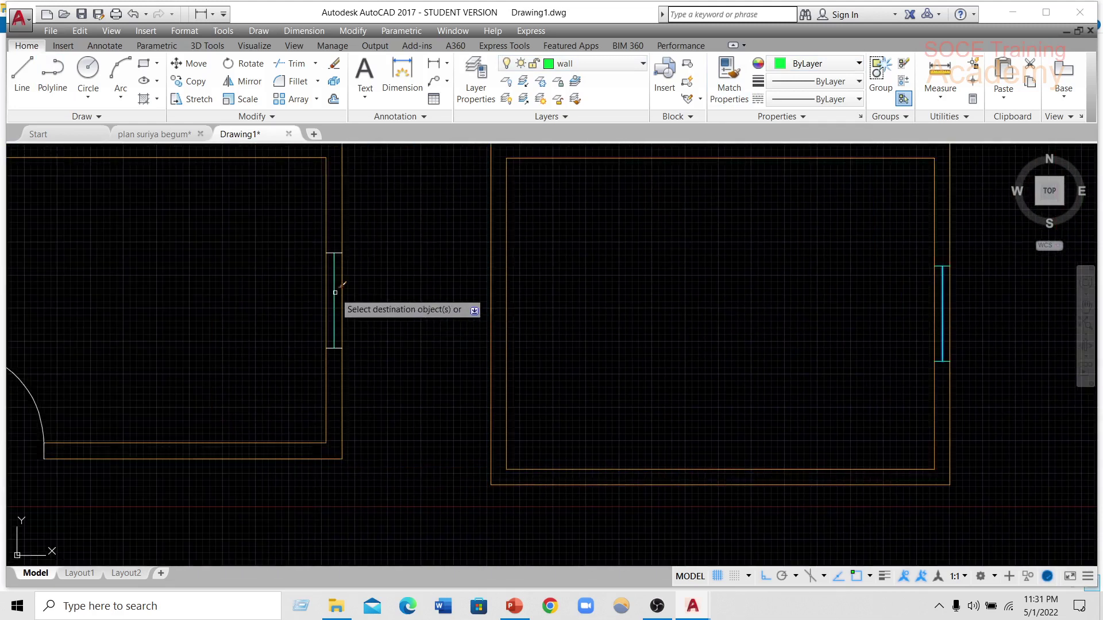
left_click(333, 258)
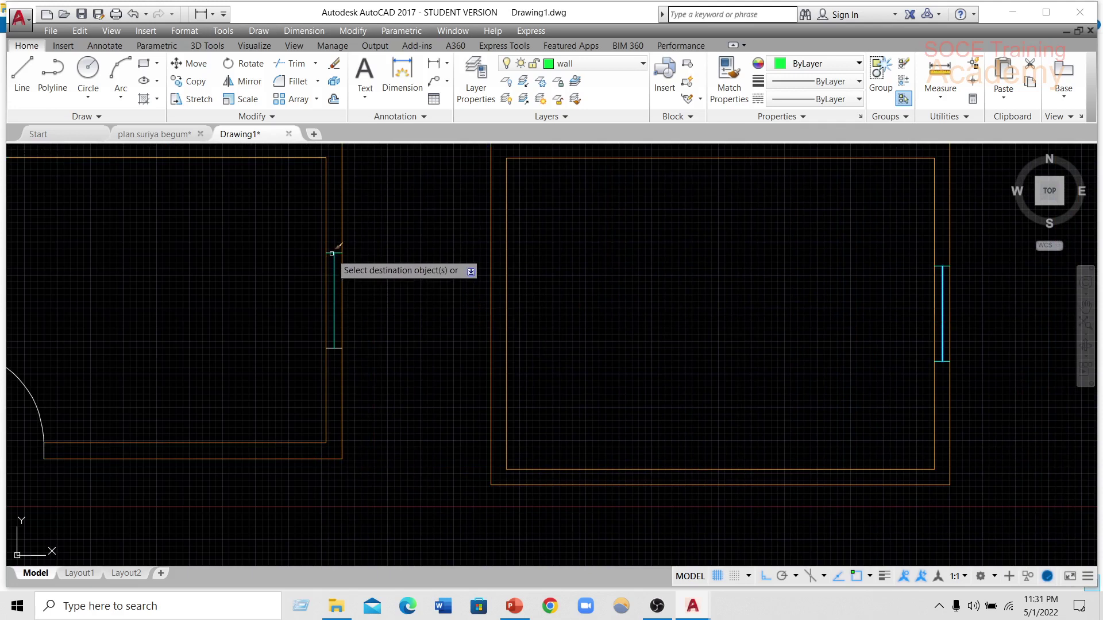
scroll(332, 349, "up", 4)
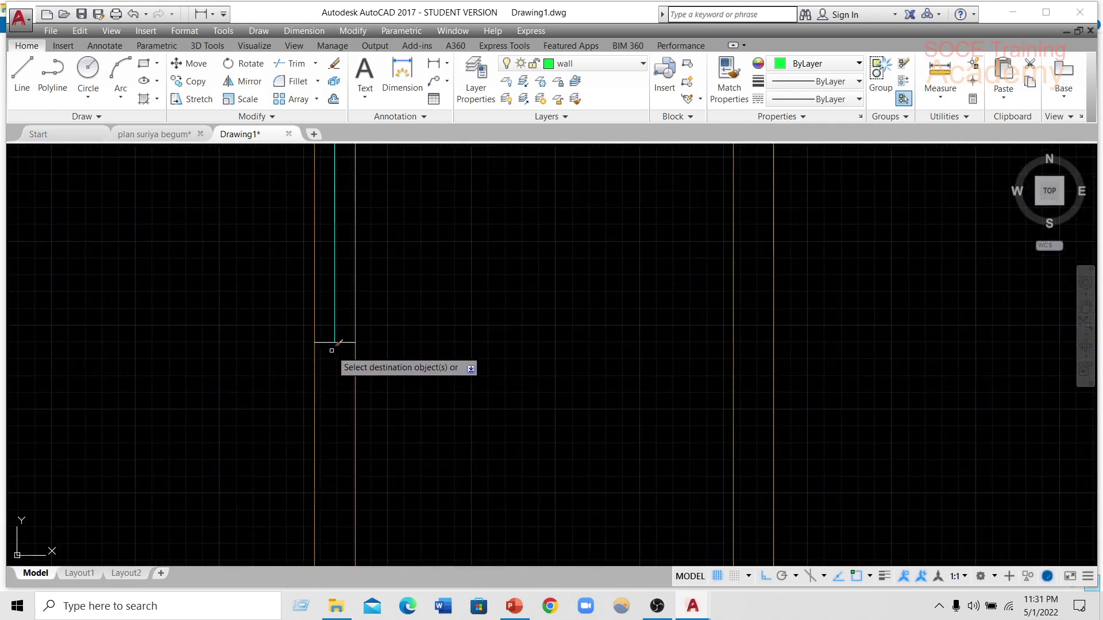
scroll(345, 333, "down", 5)
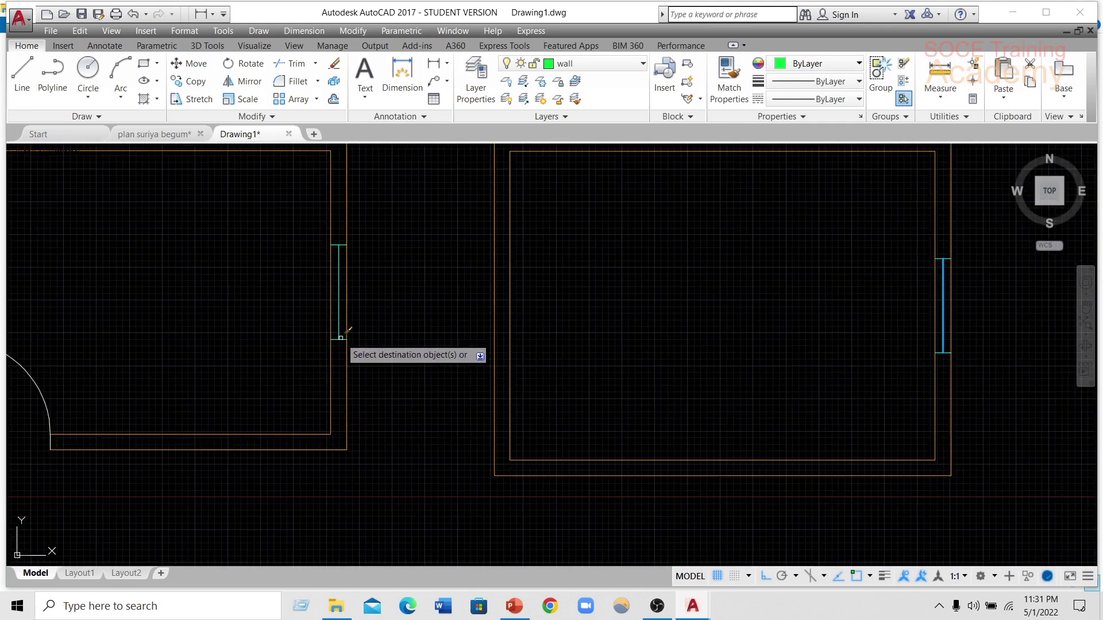
key("Return")
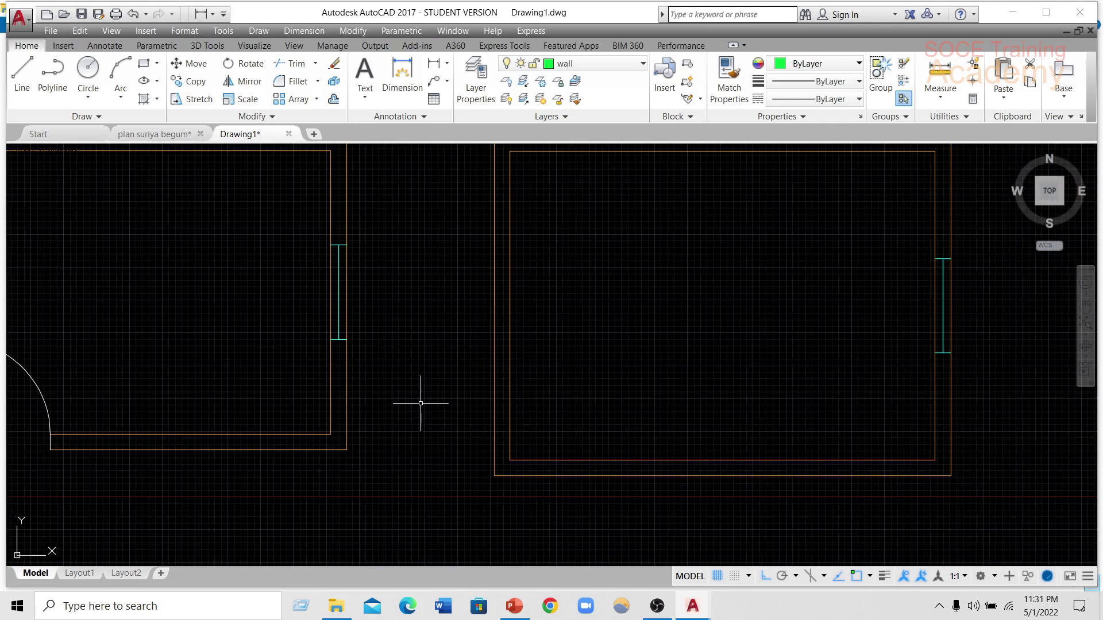
scroll(424, 394, "down", 2)
scroll(423, 394, "down", 4)
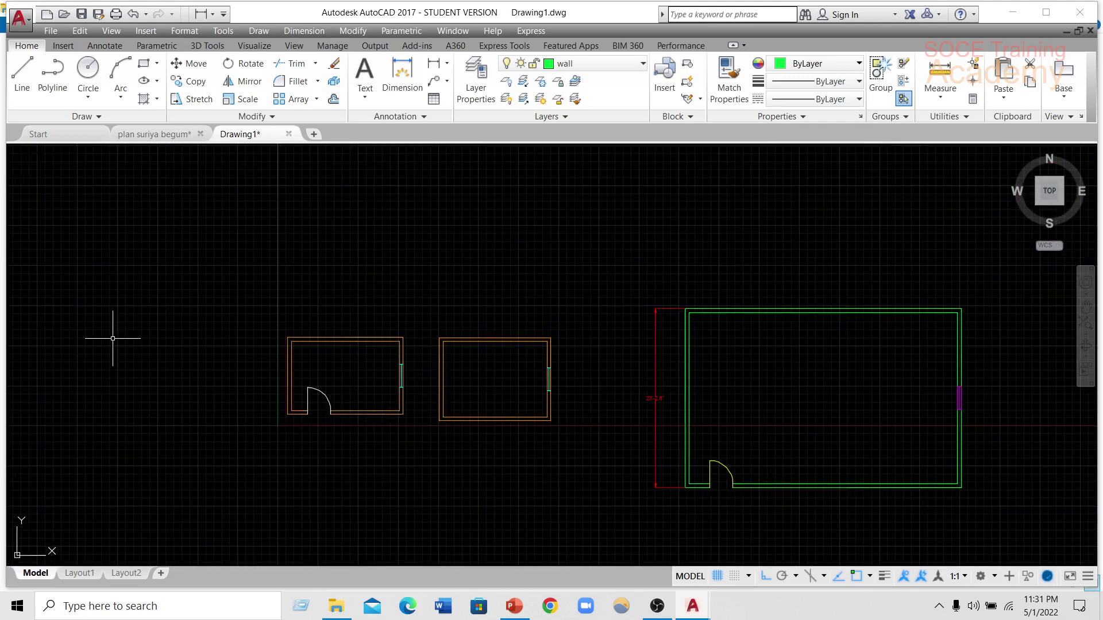
- Frame all three rooms, then open the Layer Properties Manager with LA and close it
middle_click_drag(111, 338, 205, 360)
scroll(204, 360, "down", 4)
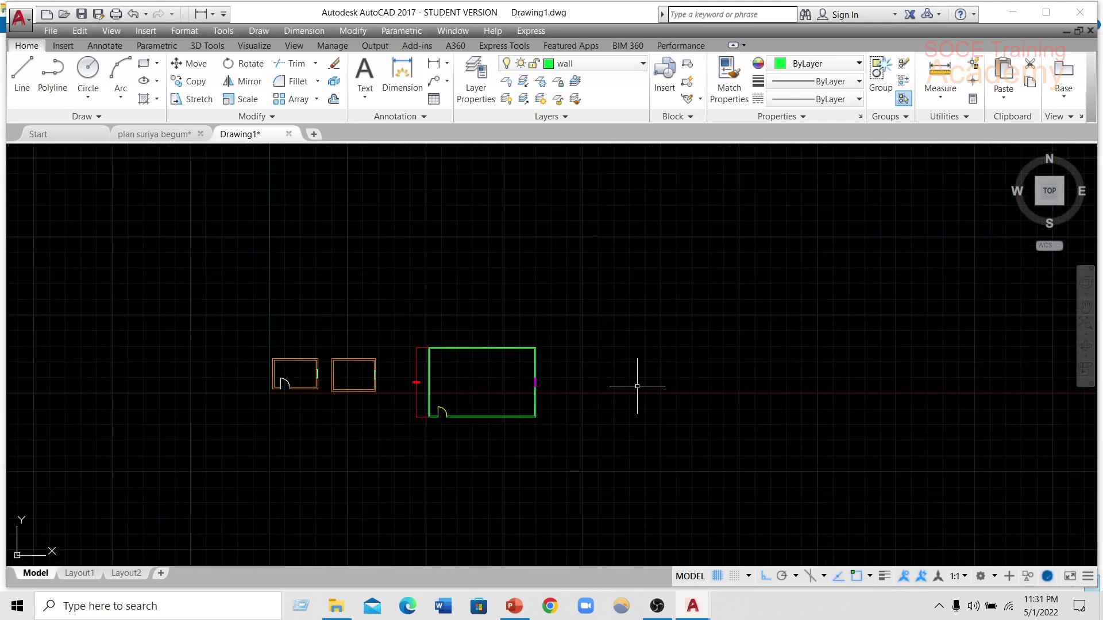
middle_click_drag(638, 381, 501, 402)
type("l")
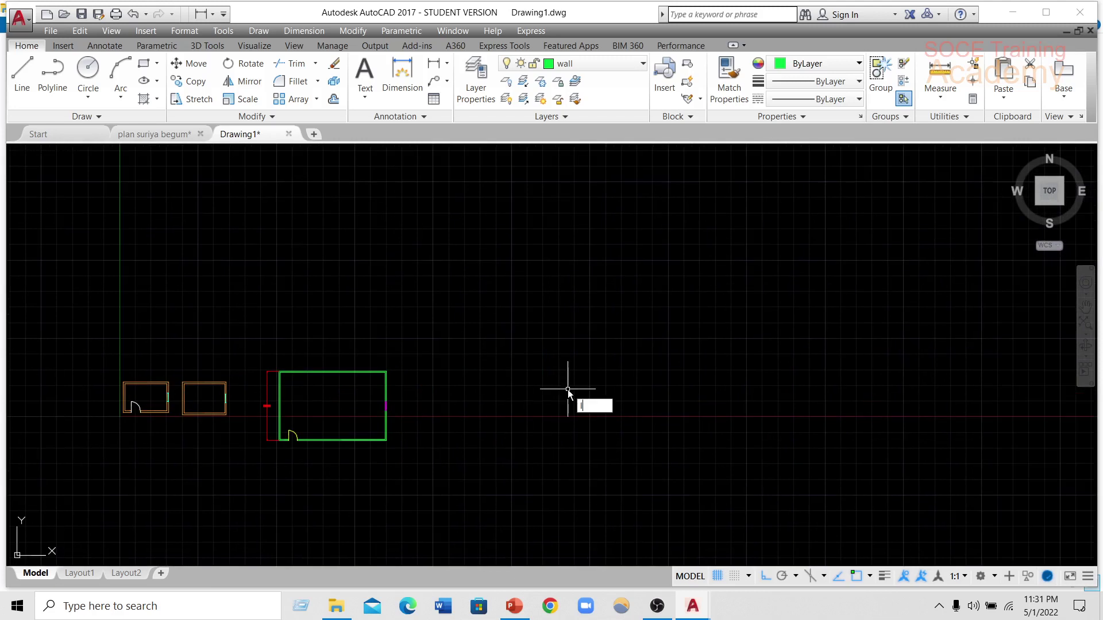
type("a")
key("Return")
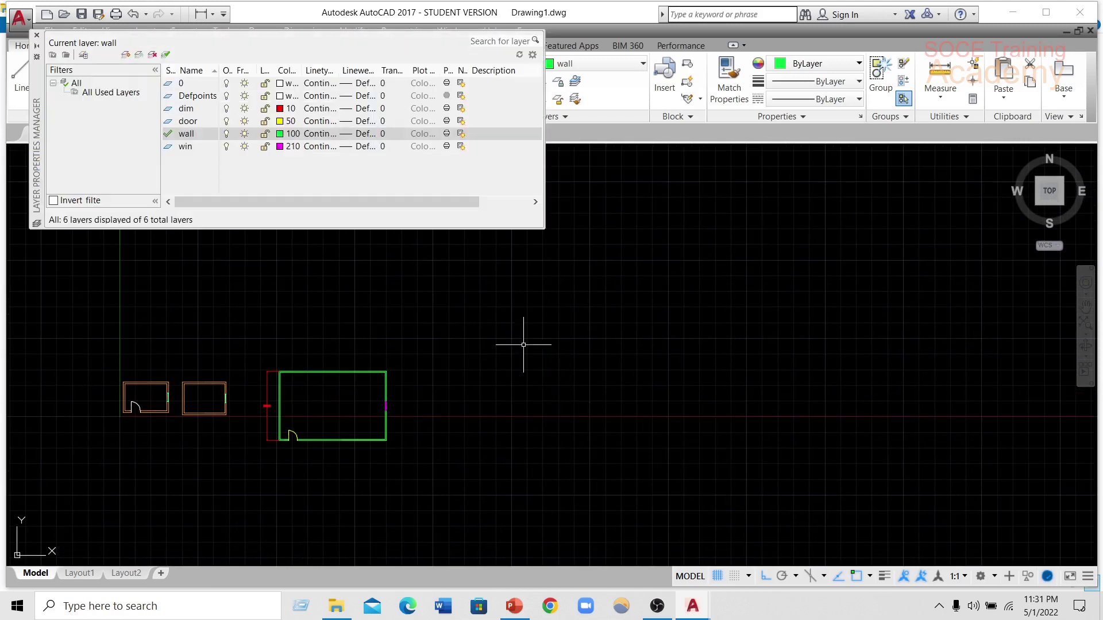
left_click(37, 36)
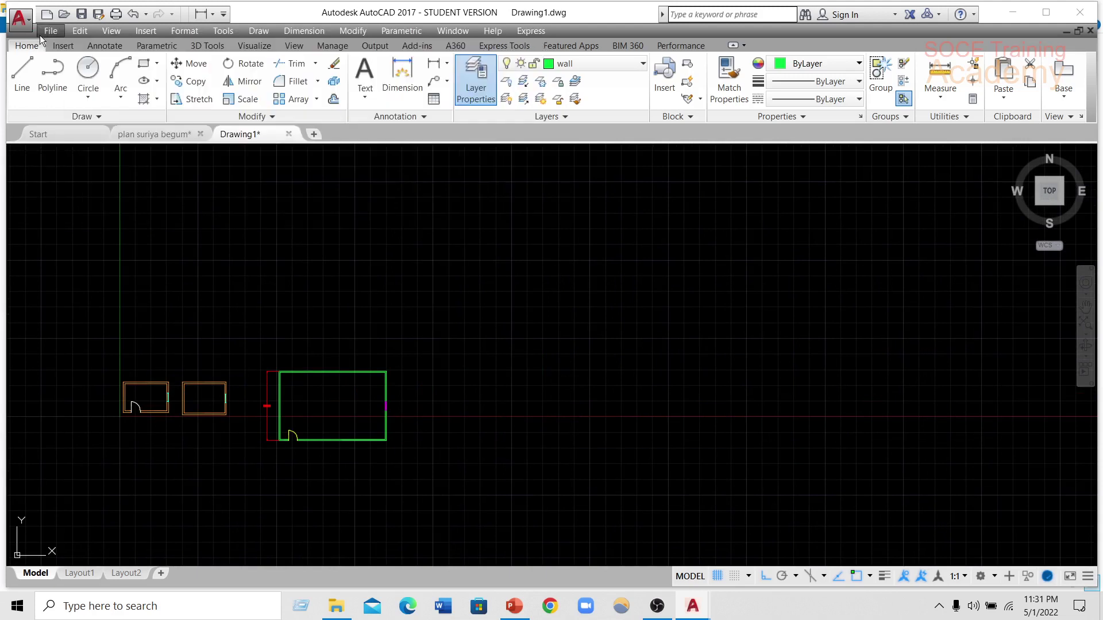
left_click(484, 67)
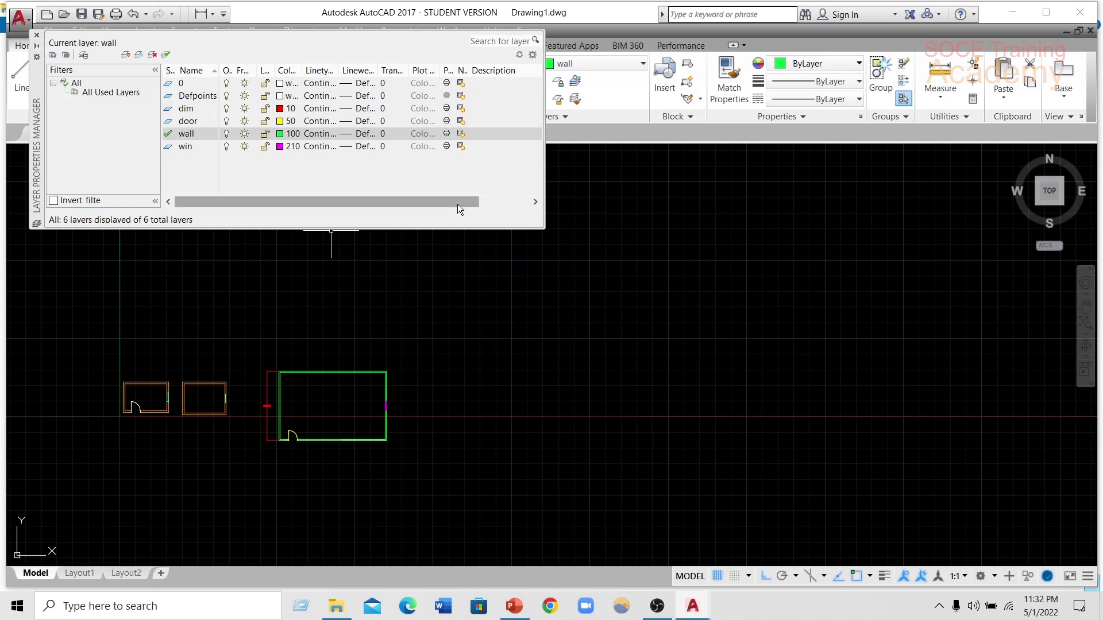
mouse_move(458, 205)
left_mouse_down()
mouse_move(514, 199)
mouse_move(457, 204)
left_mouse_up()
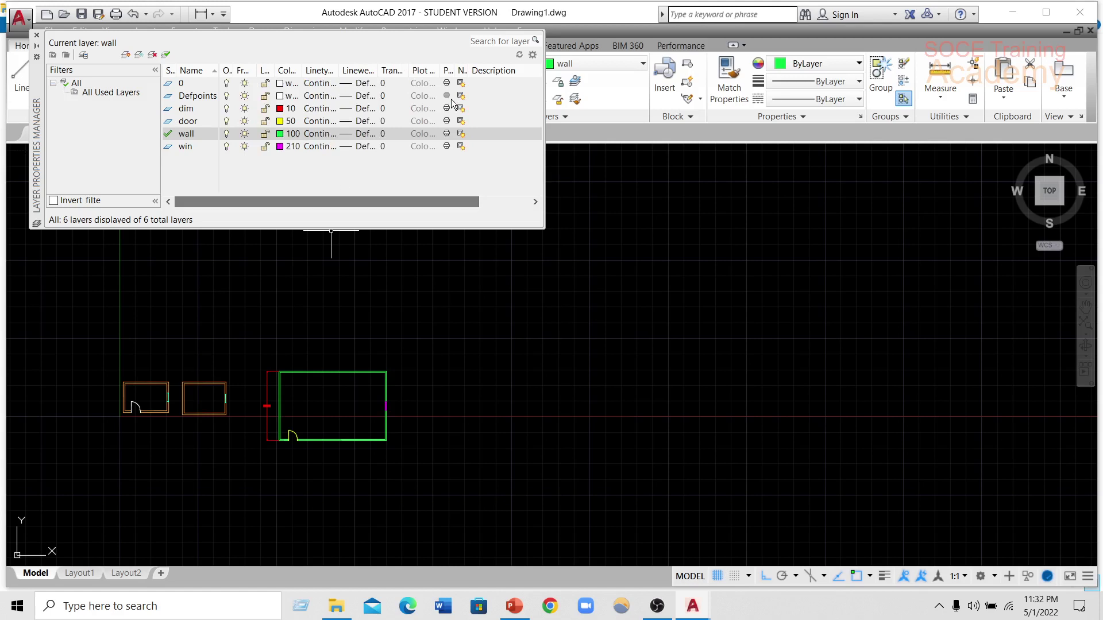
left_click(37, 35)
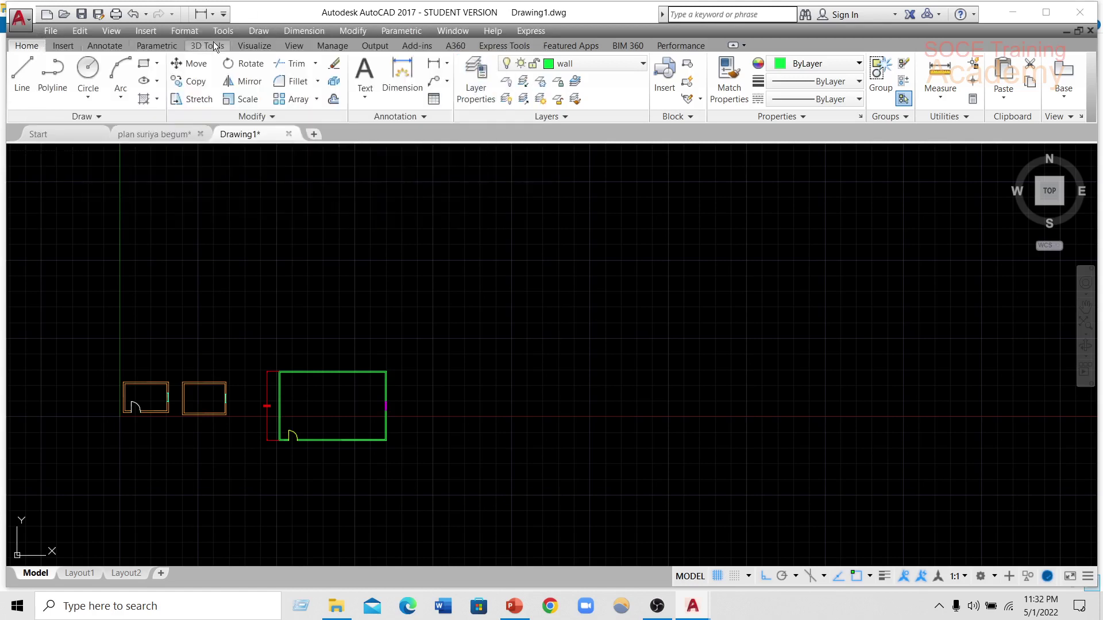
left_click(172, 135)
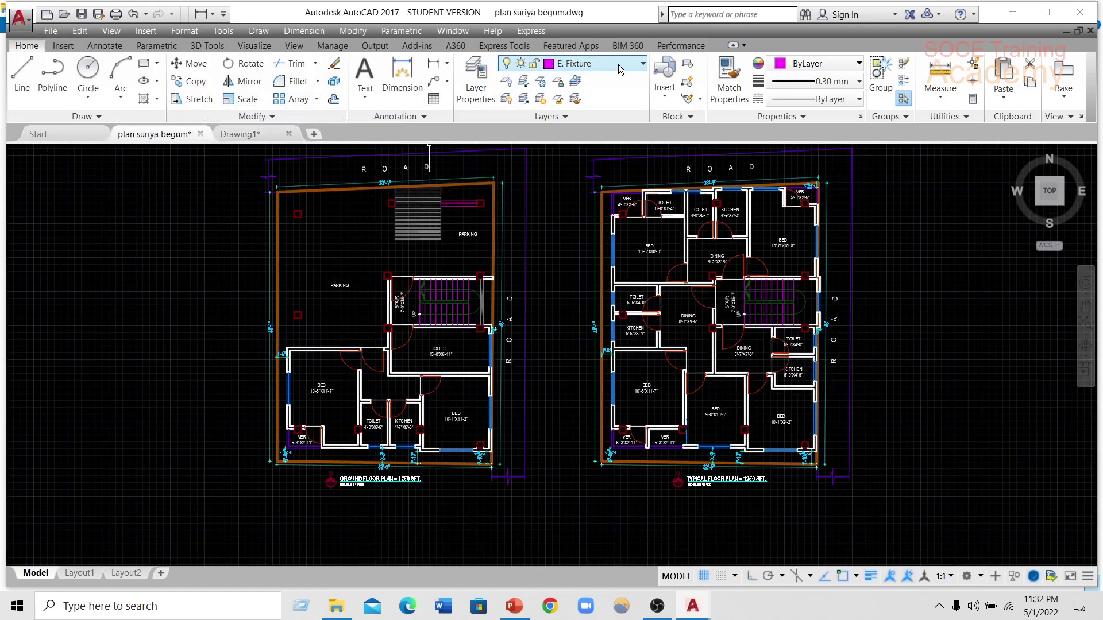
left_click(576, 65)
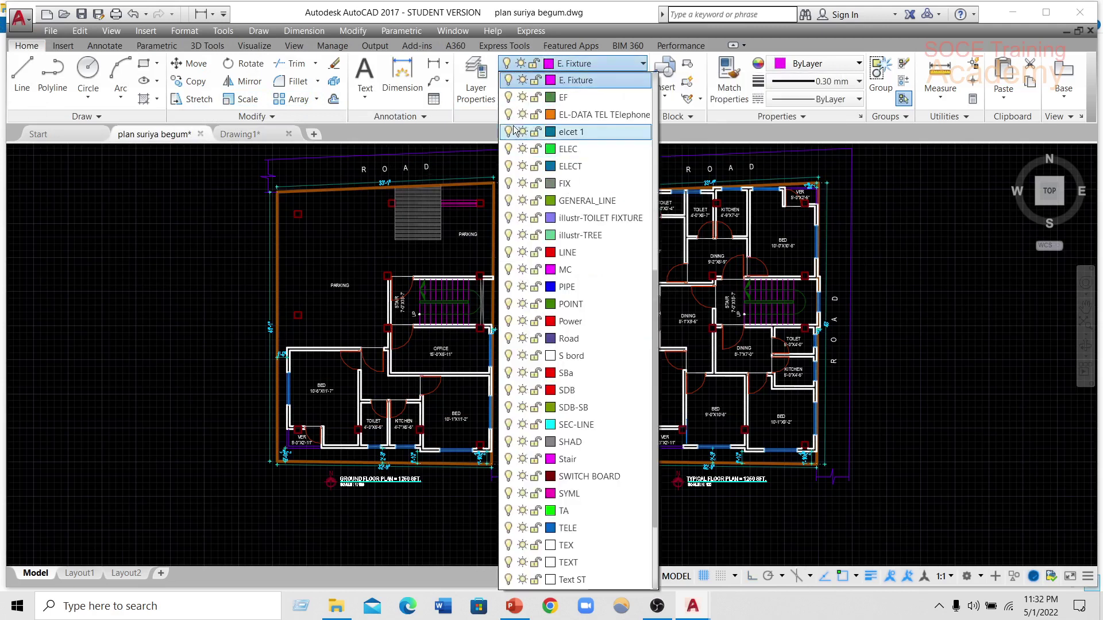
- Close the layer list and open the Layer Properties Manager palette set to auto-hide
scroll(592, 254, "down", 2)
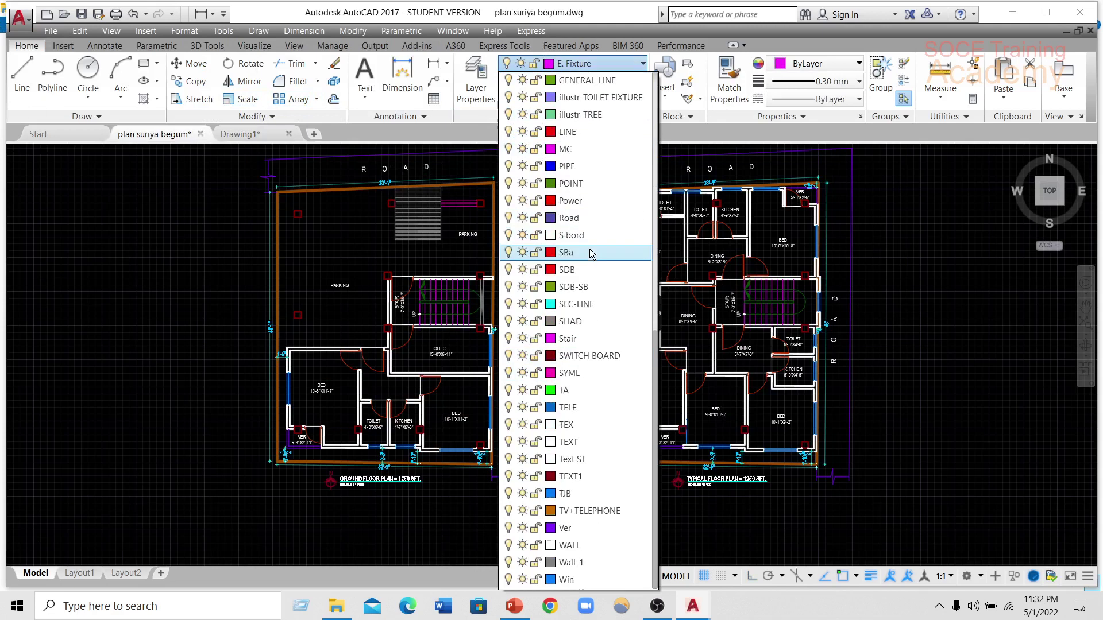
scroll(575, 241, "up", 5)
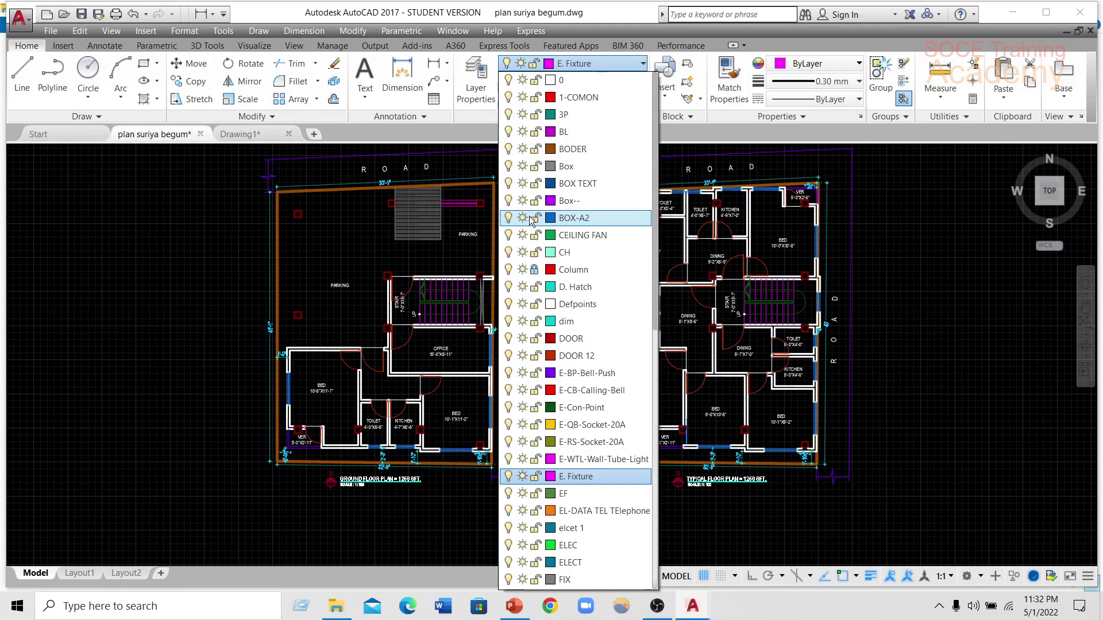
scroll(531, 221, "down", 4)
left_click(482, 64)
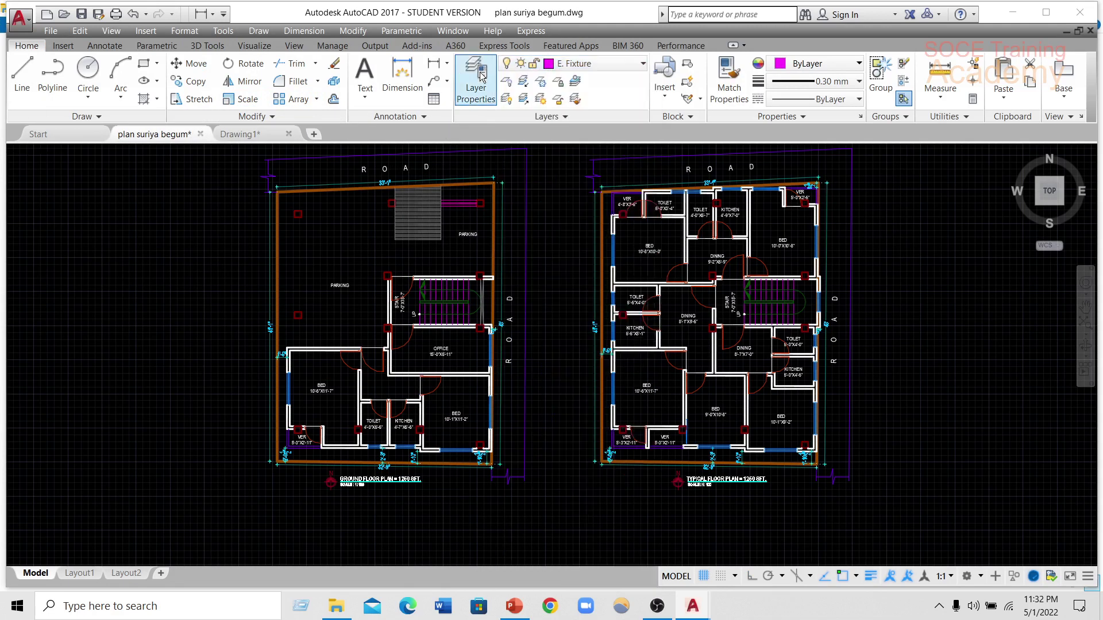
left_click(482, 75)
mouse_move(36, 129)
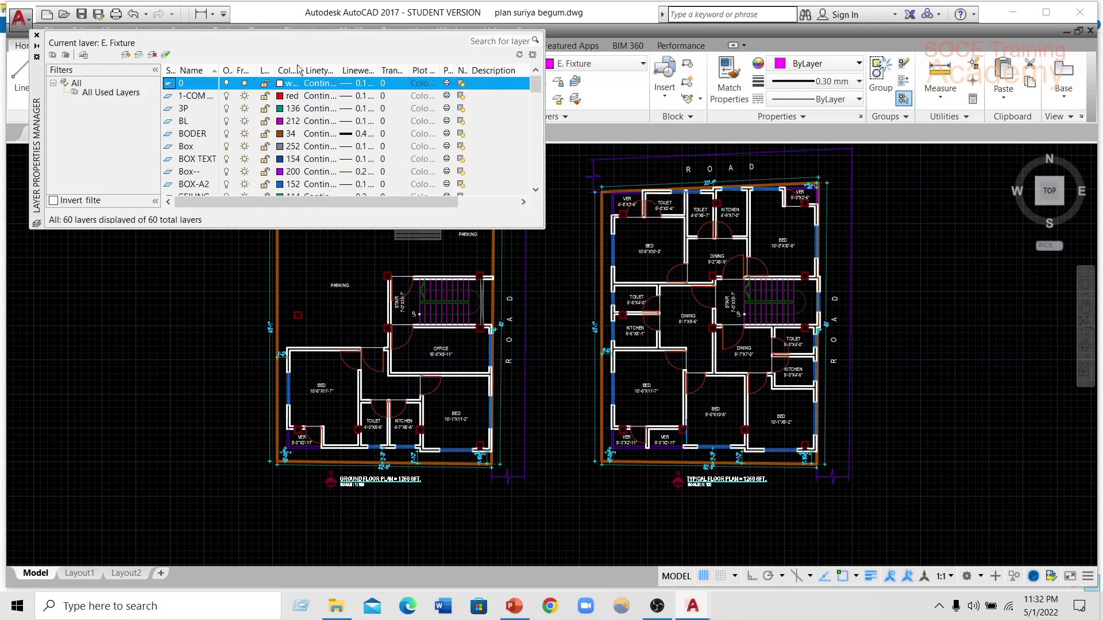
left_click(36, 46)
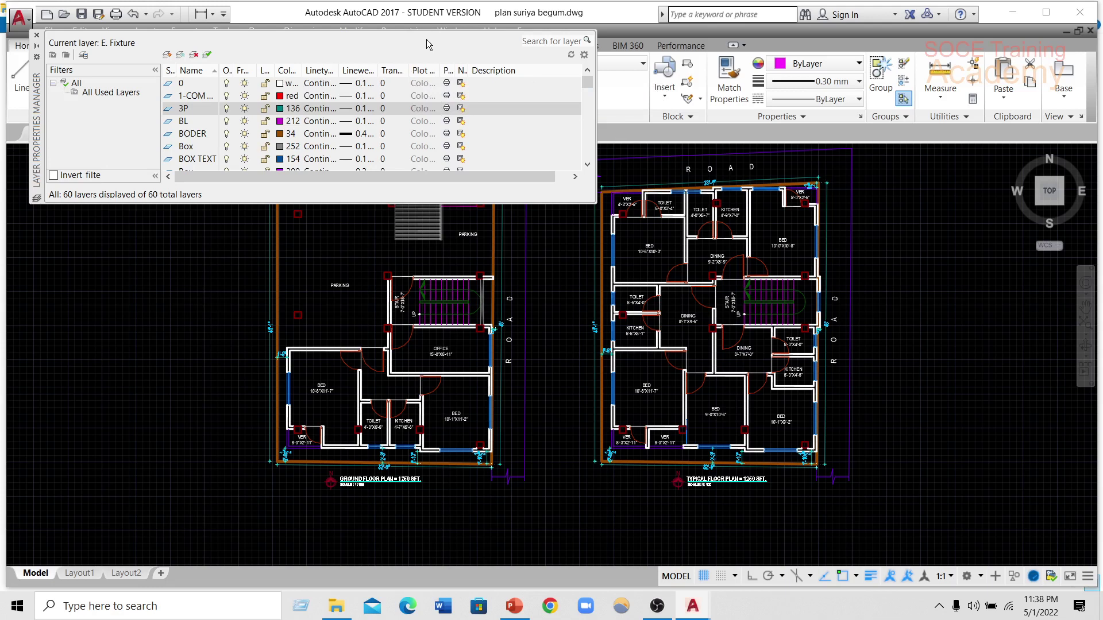
- Select layers 0 through 3P and stretch the palette taller to show more of the 60 layers
left_click(227, 84)
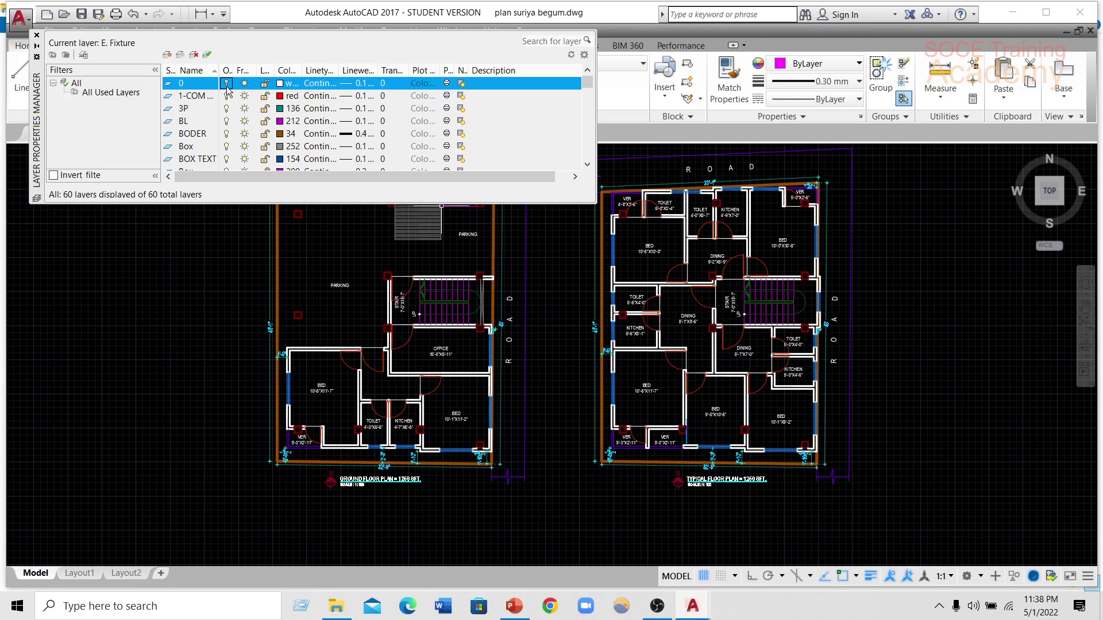
left_click(227, 97)
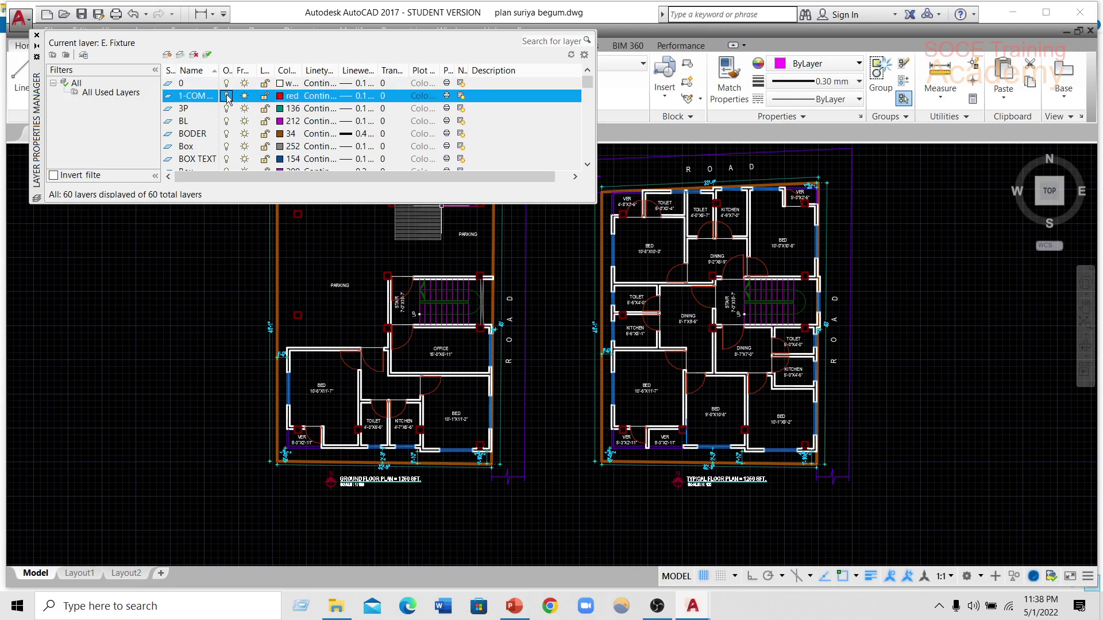
left_click(228, 111)
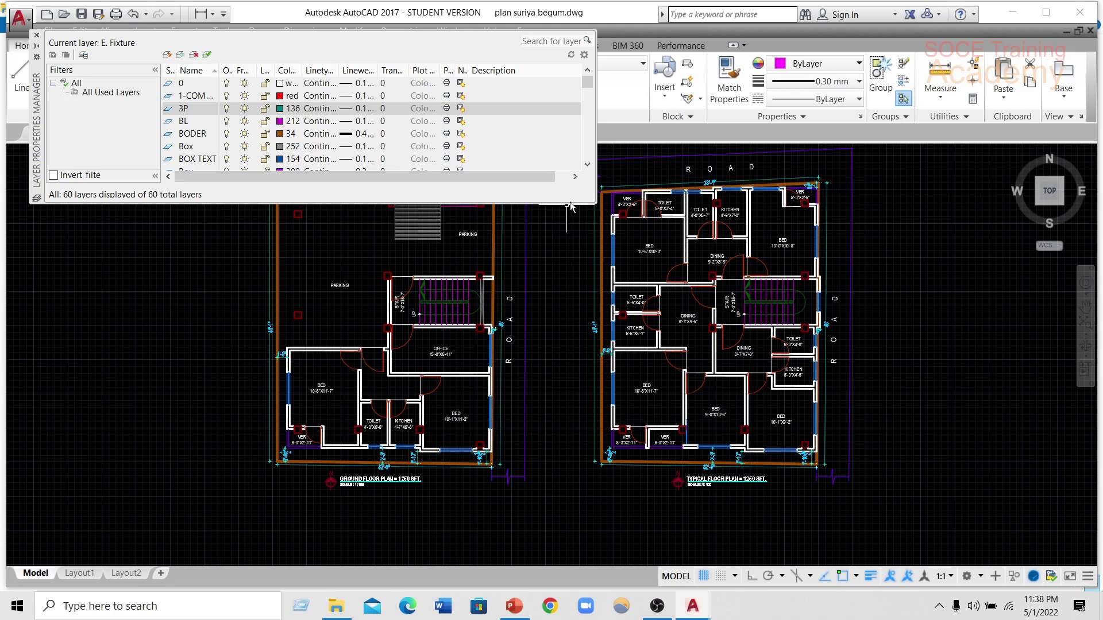
left_click_drag(197, 204, 218, 507)
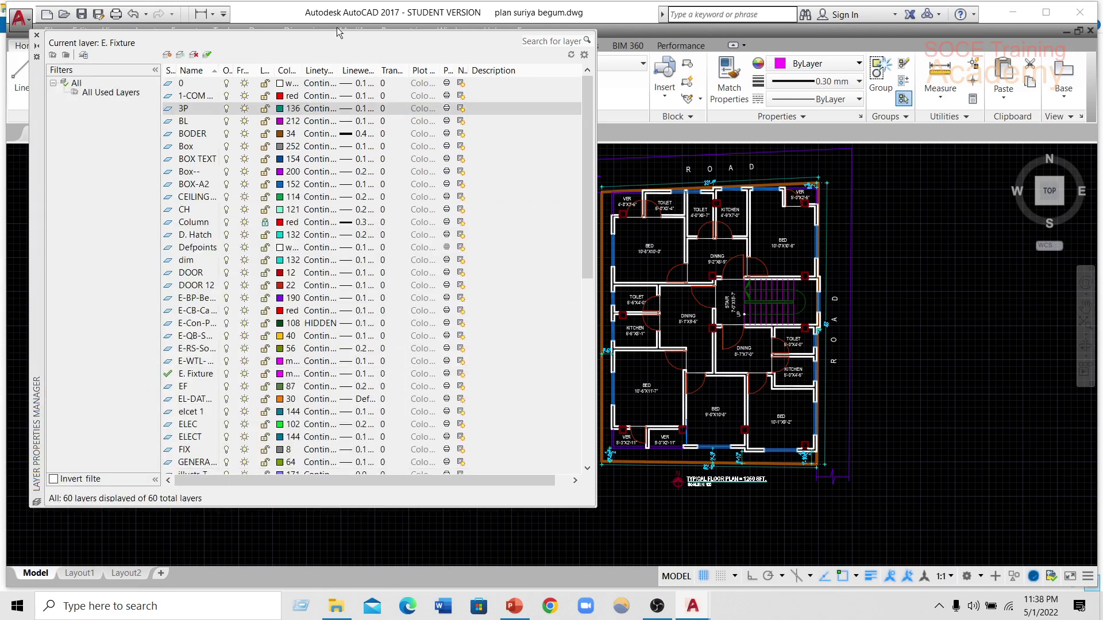
double_click(34, 92)
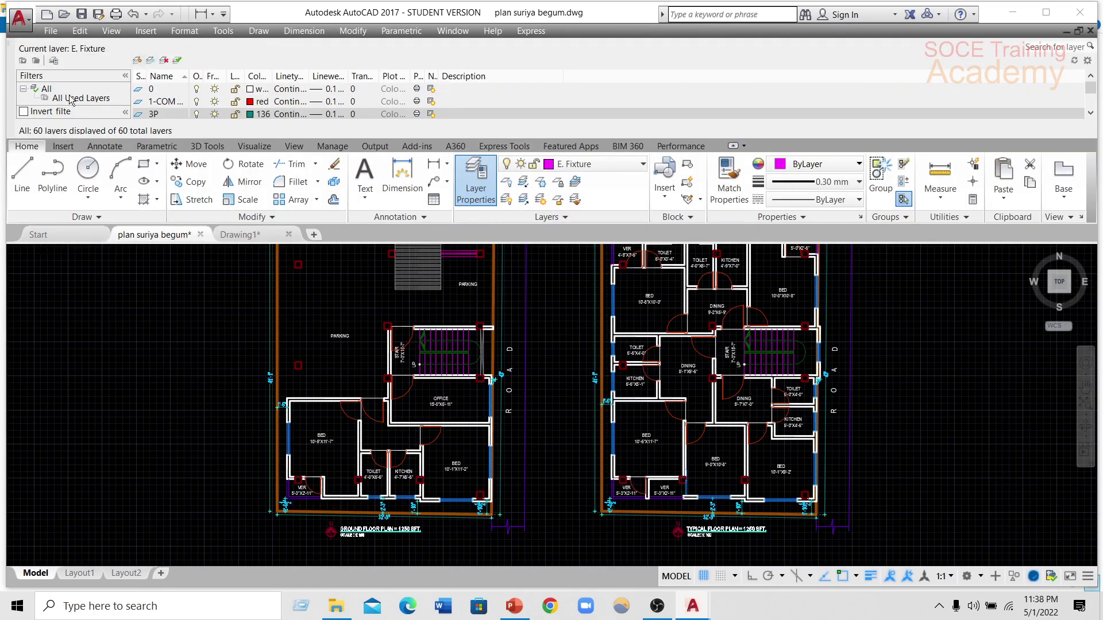
left_click(1079, 31)
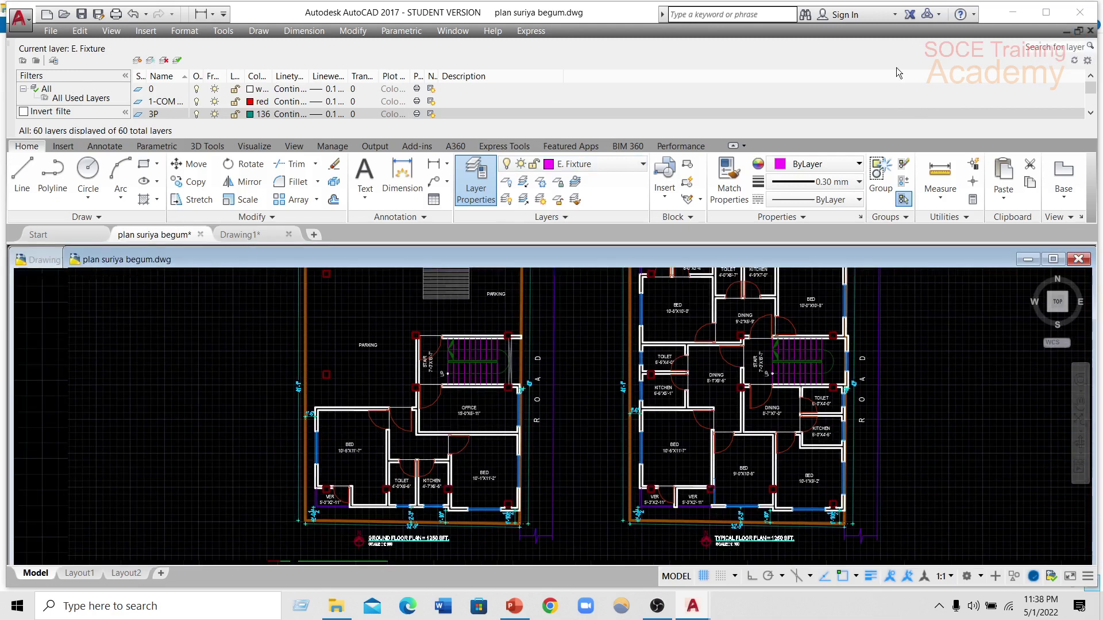
left_click(1065, 31)
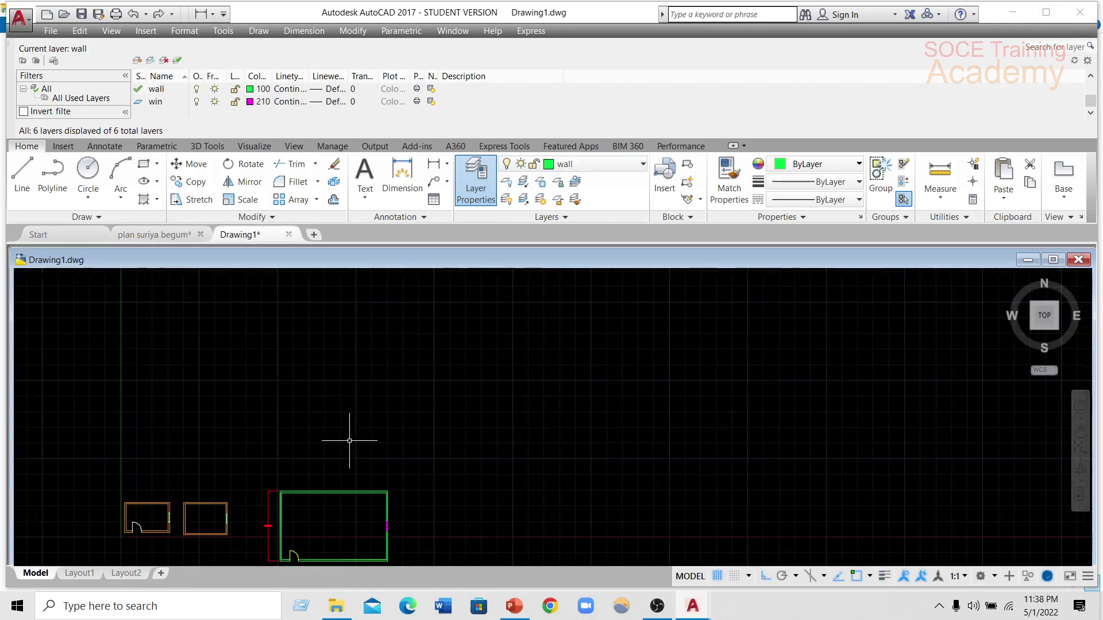
scroll(356, 443, "down", 2)
scroll(369, 374, "down", 3)
scroll(374, 369, "up", 5)
scroll(333, 395, "up", 2)
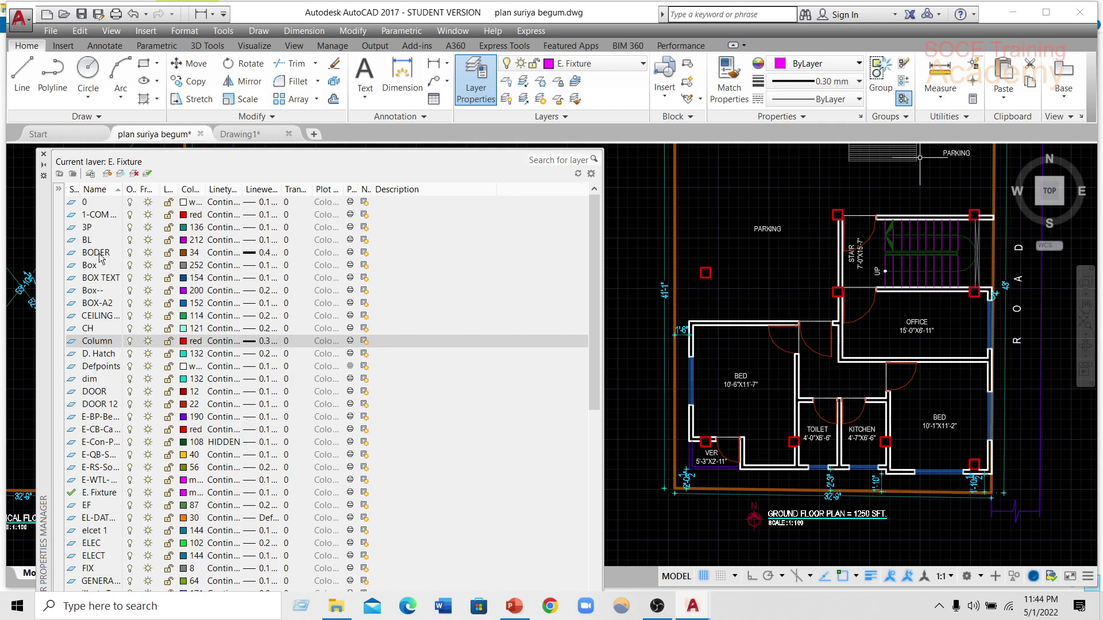
left_click(131, 254)
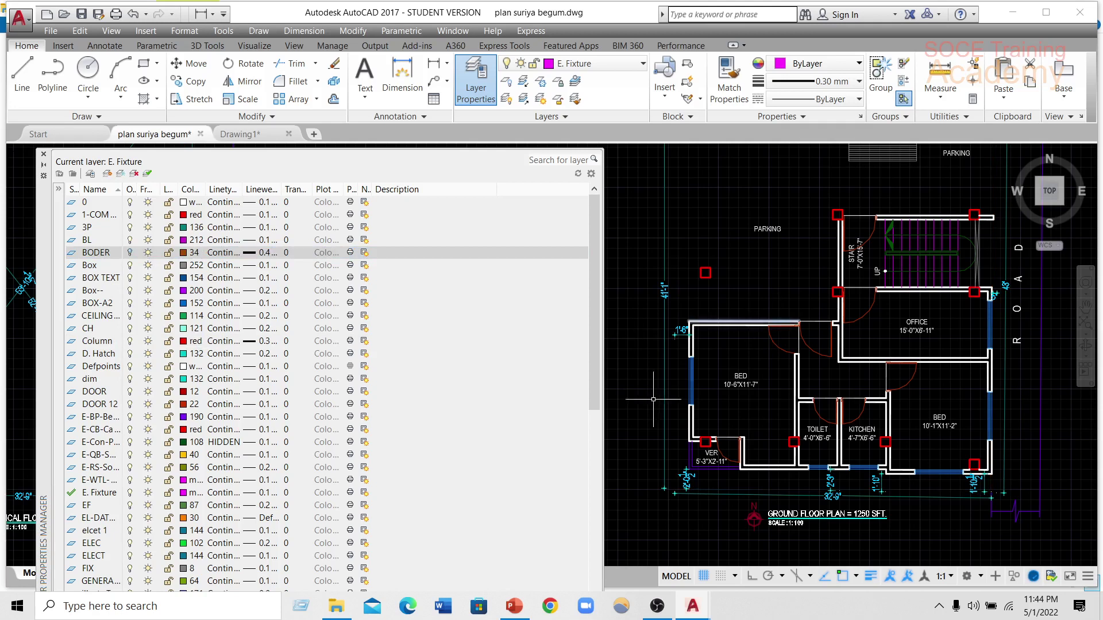
left_click(130, 254)
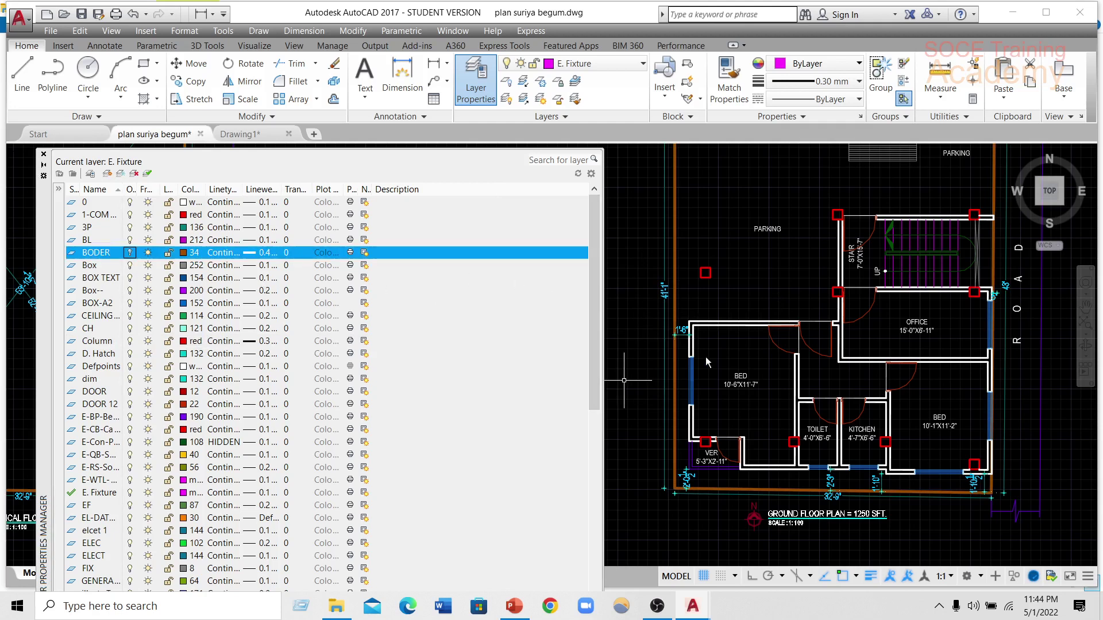
left_click(129, 254)
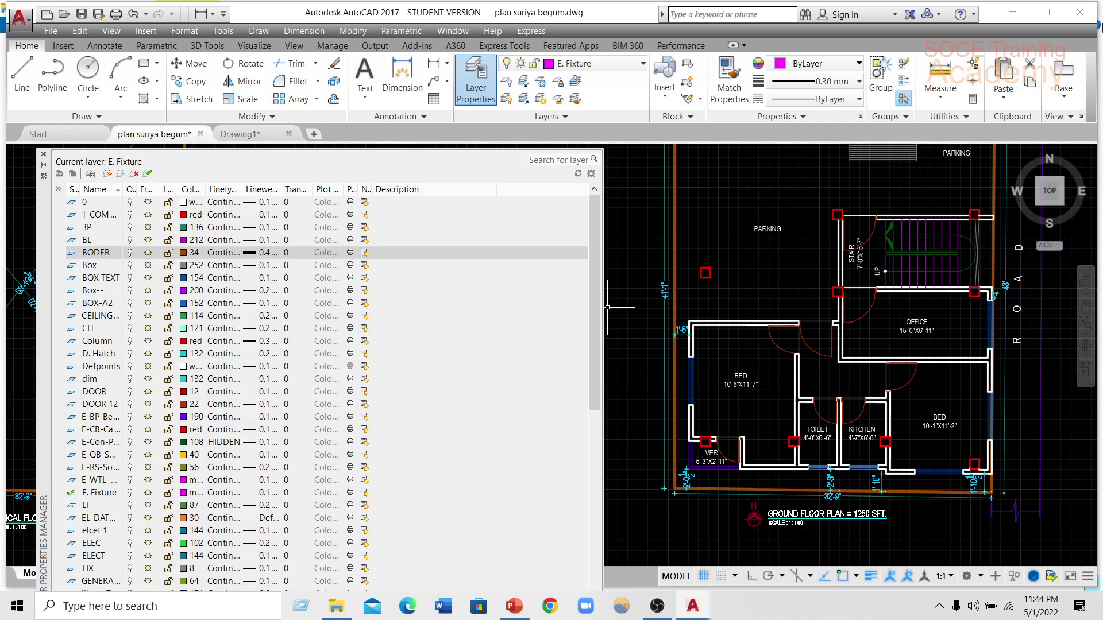
left_click(131, 343)
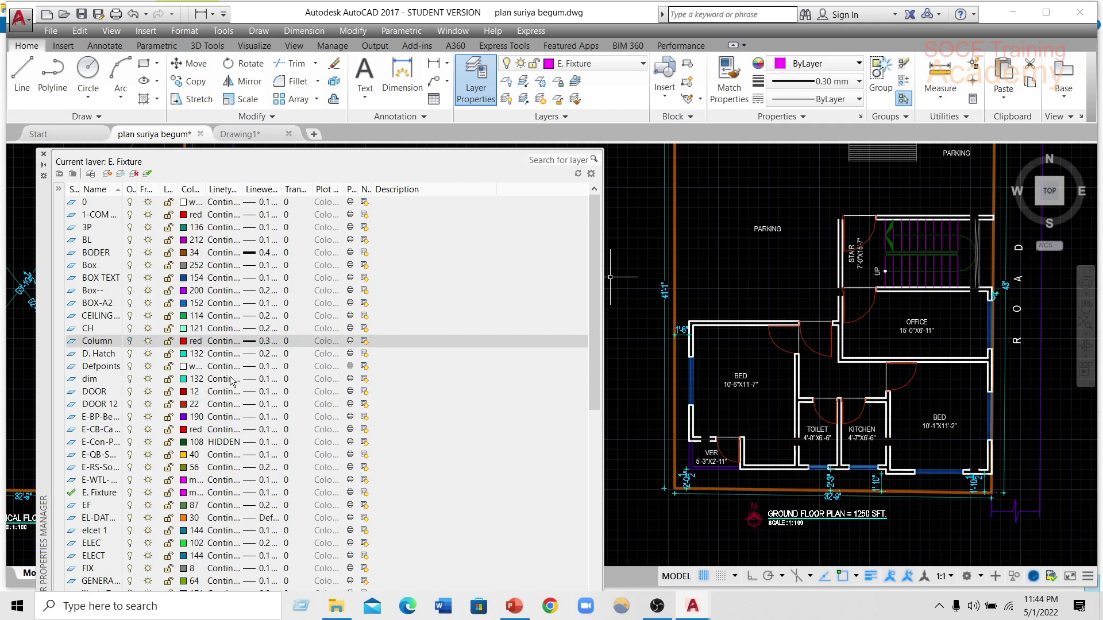
left_click(131, 341)
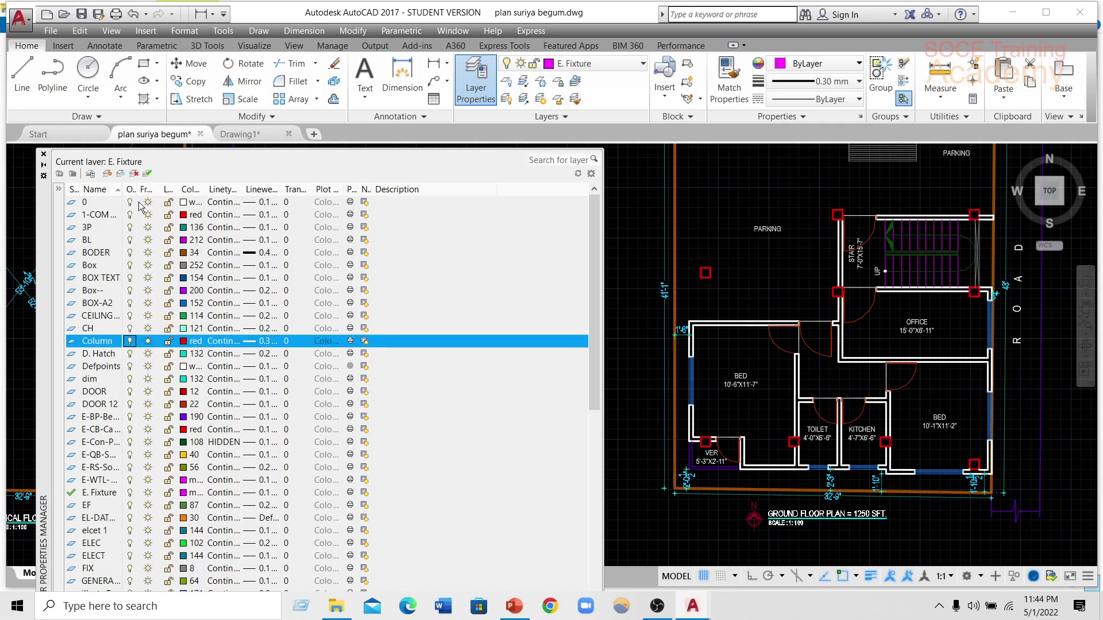
left_click(147, 256)
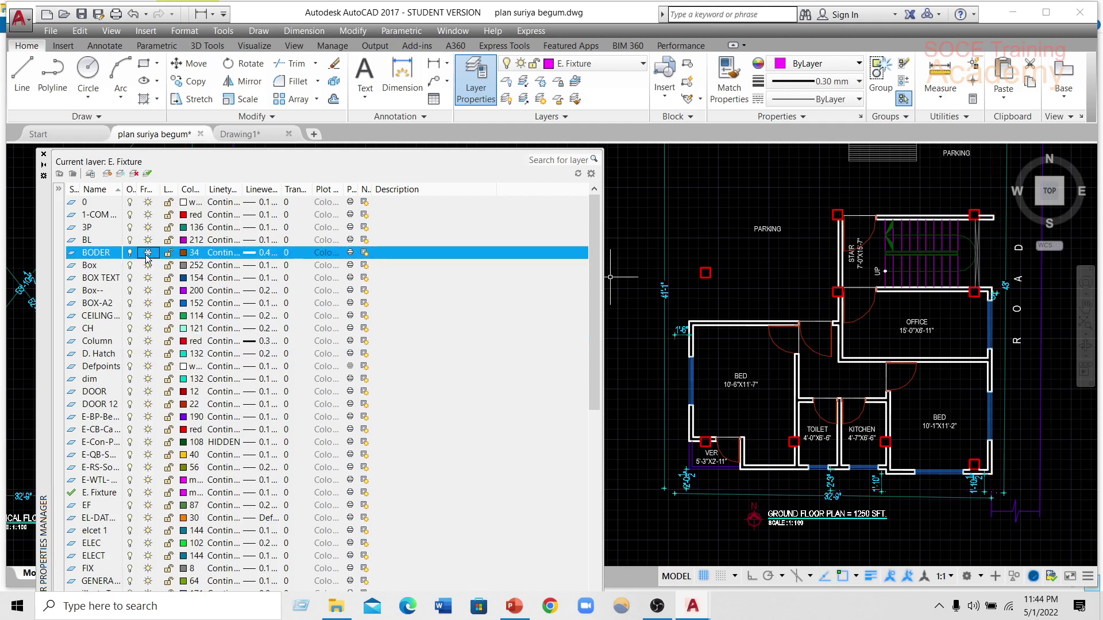
left_click(147, 257)
left_click(147, 257)
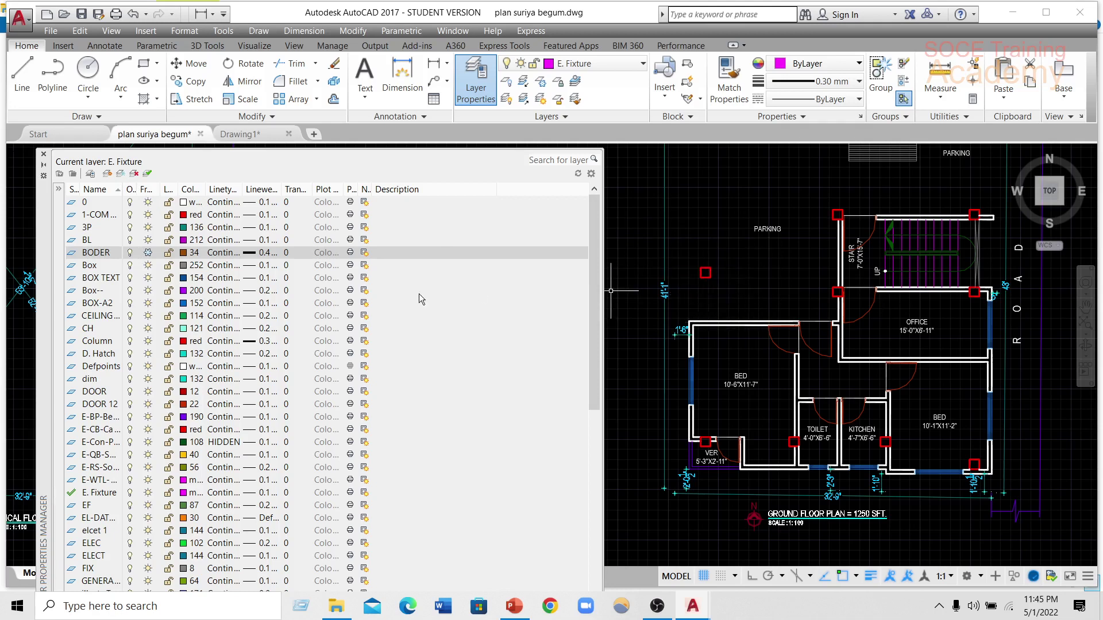
- Thaw the BODER layer and then lock it
left_click(149, 254)
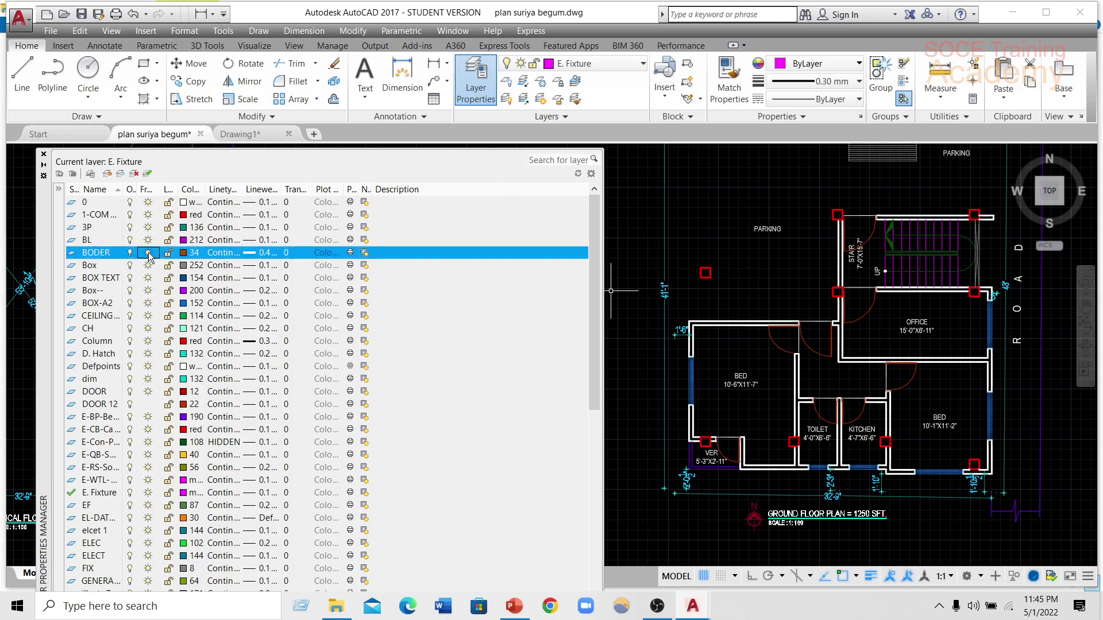
scroll(761, 322, "down", 2)
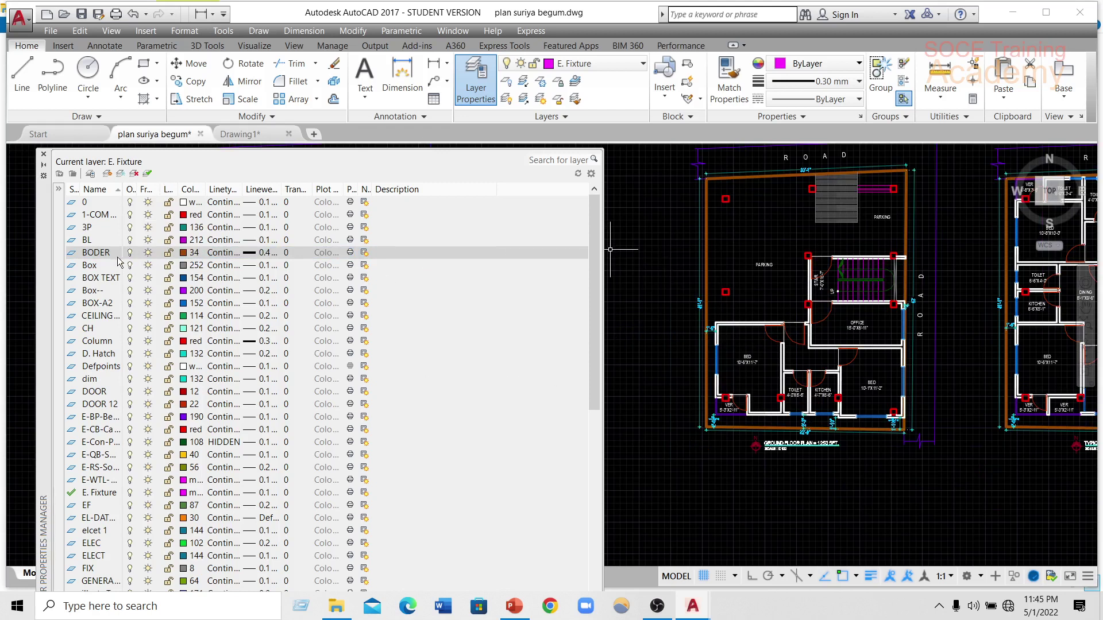
left_click(169, 252)
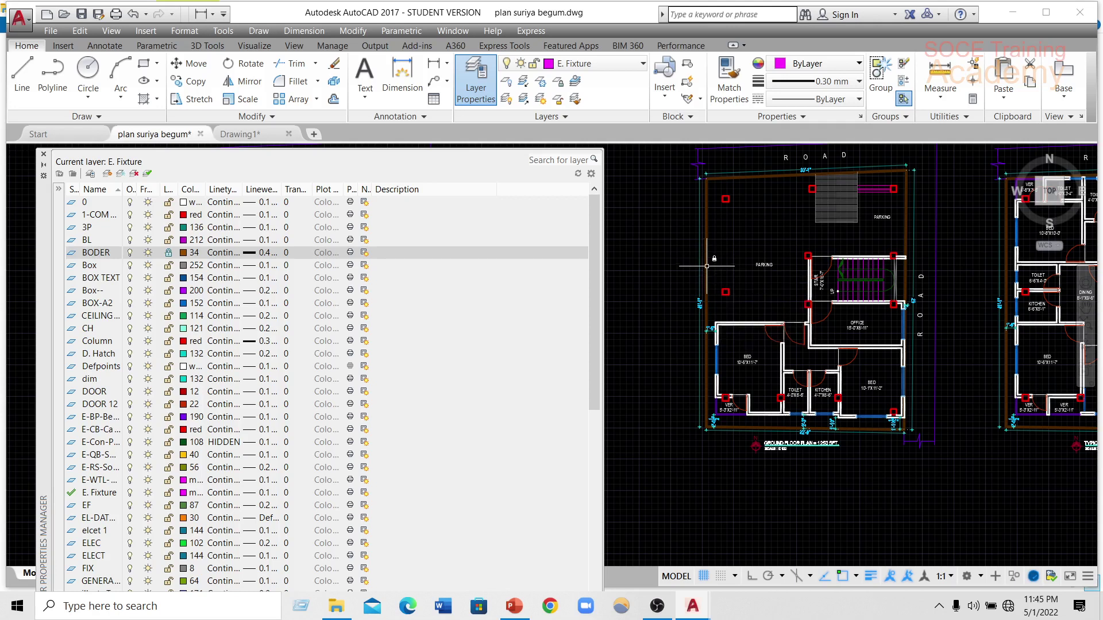
scroll(707, 267, "up", 4)
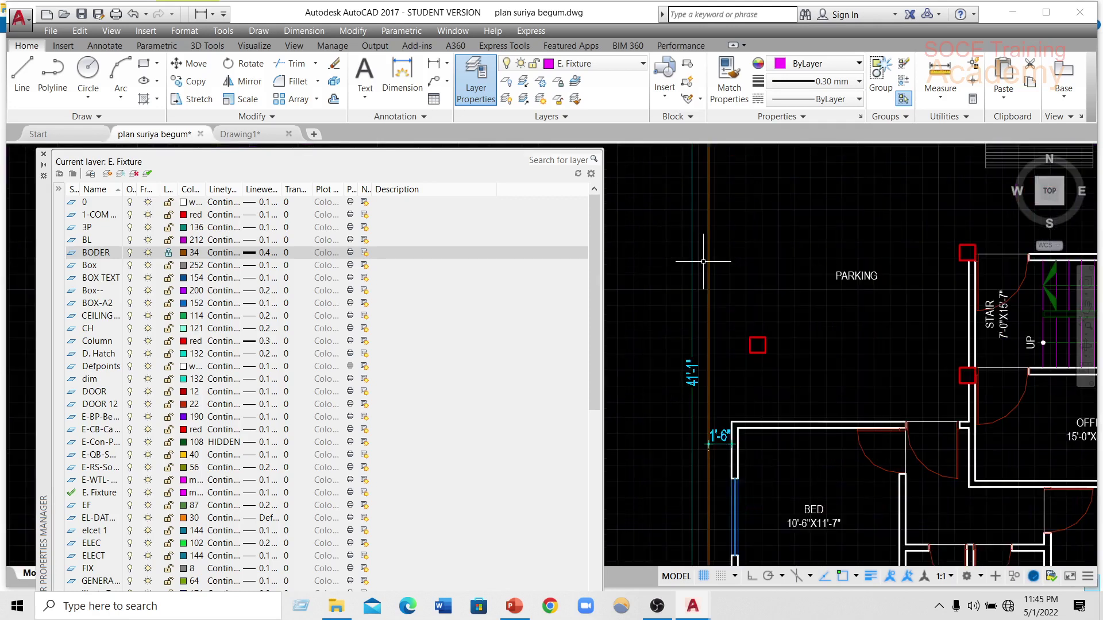
scroll(707, 269, "down", 2)
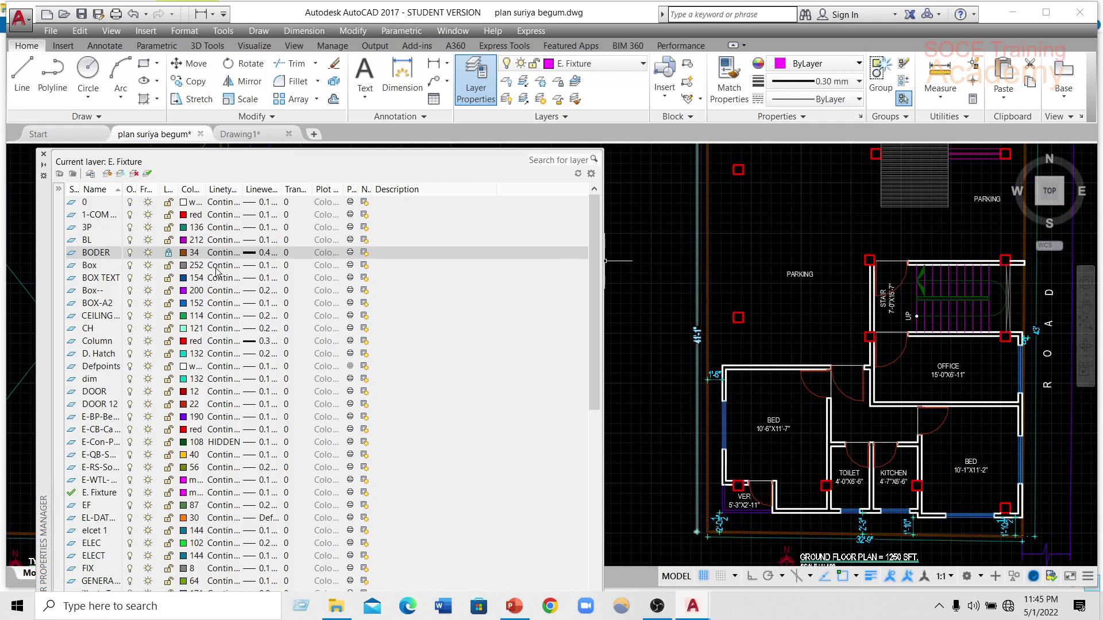
- Select BODER, then lock and unlock the red Column layer, leaving it editable
left_click(168, 257)
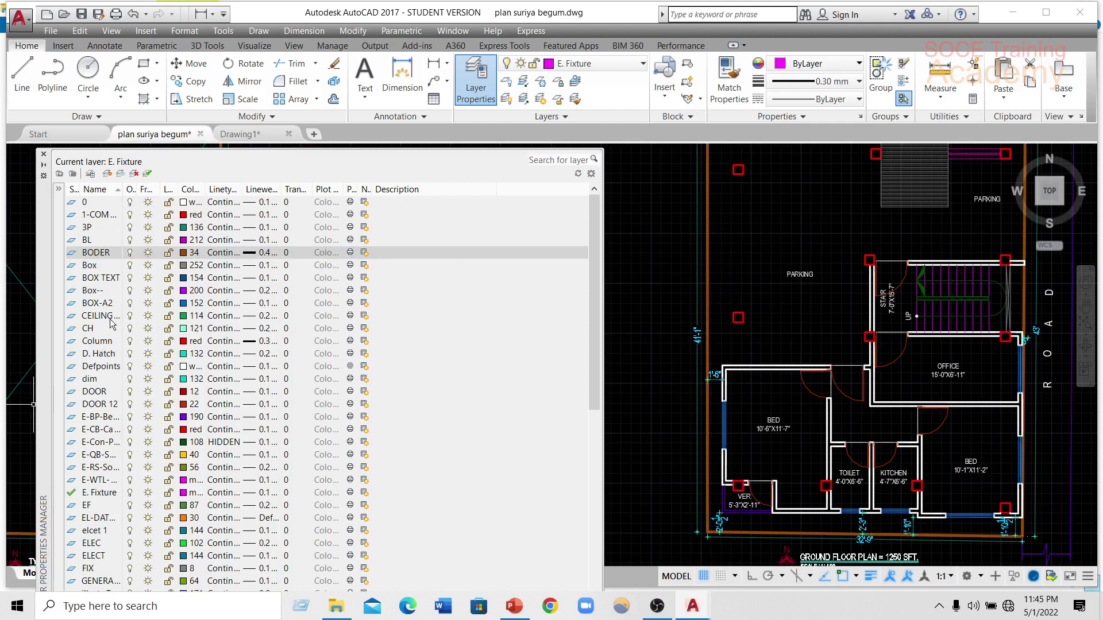
left_click(168, 343)
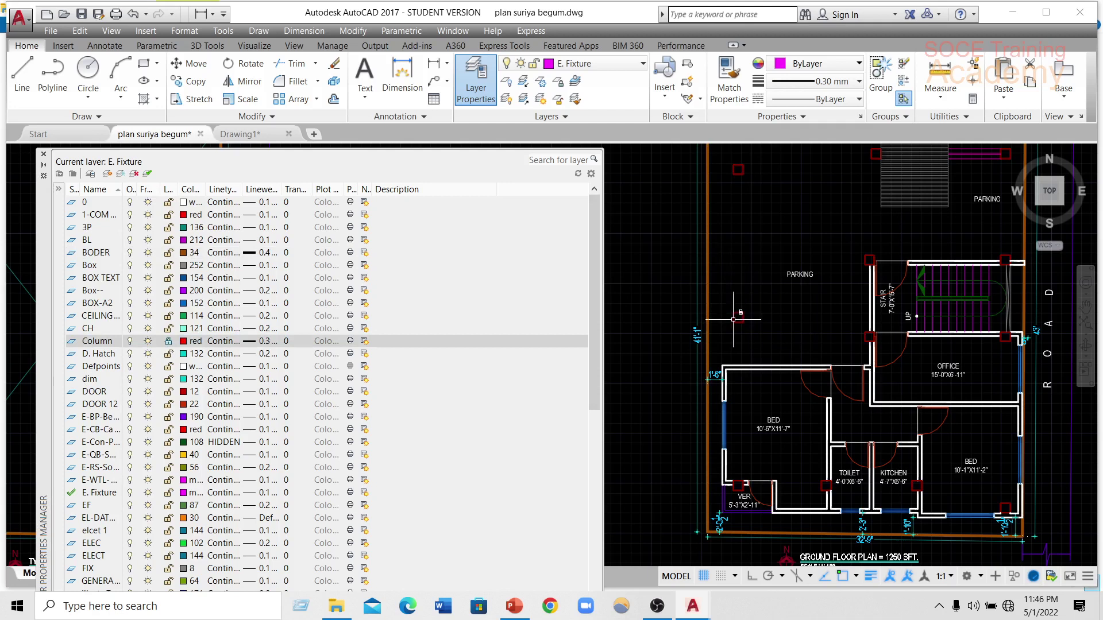
left_click(170, 344)
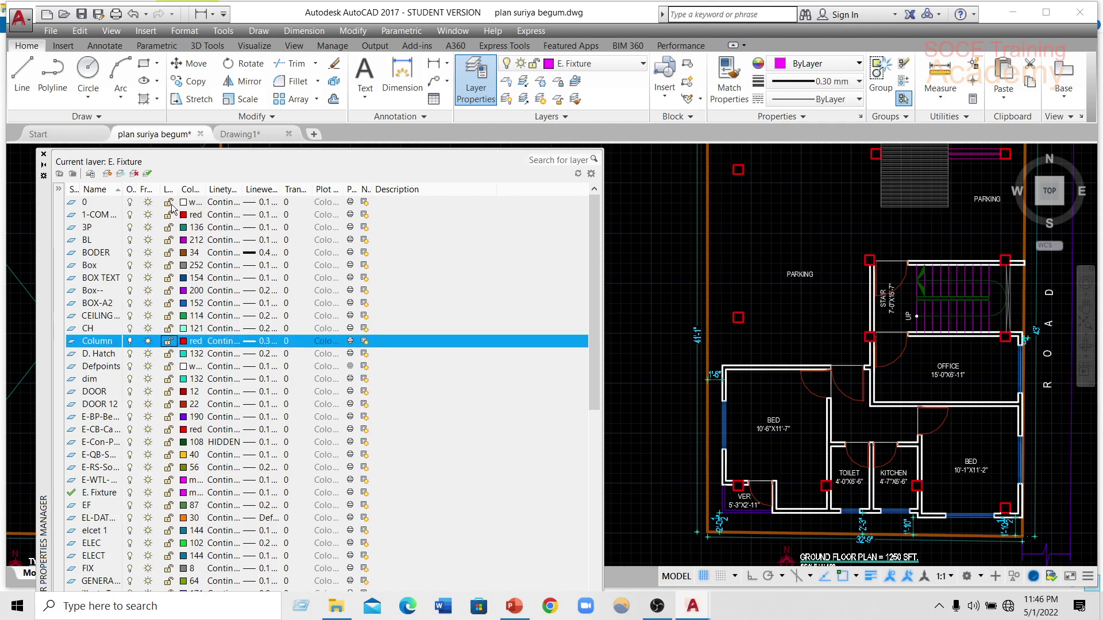
left_click(190, 341)
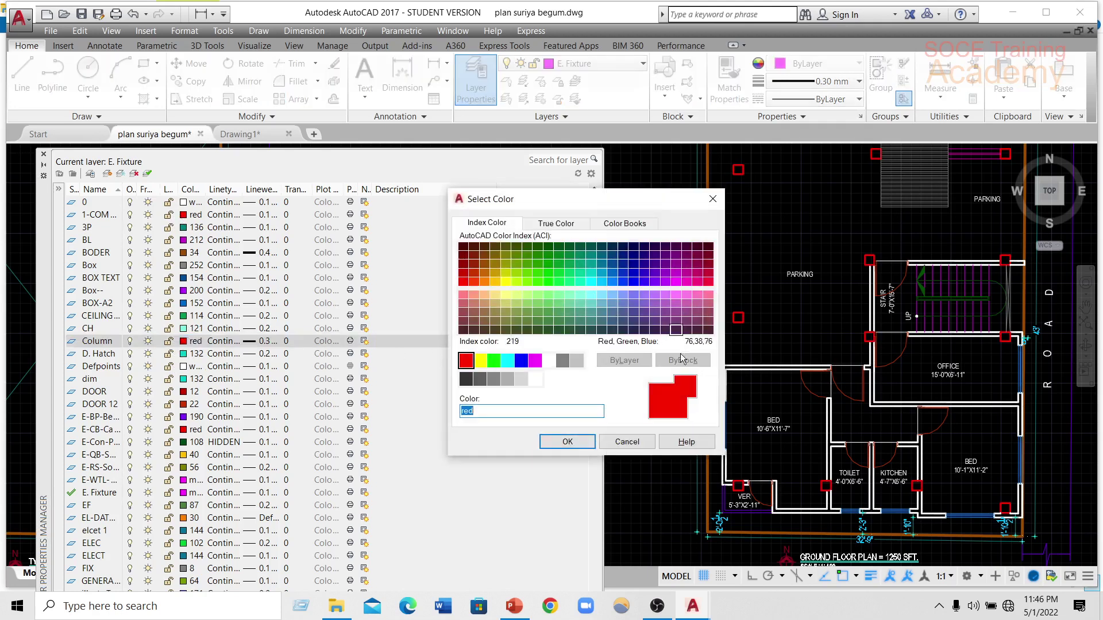
left_click(713, 199)
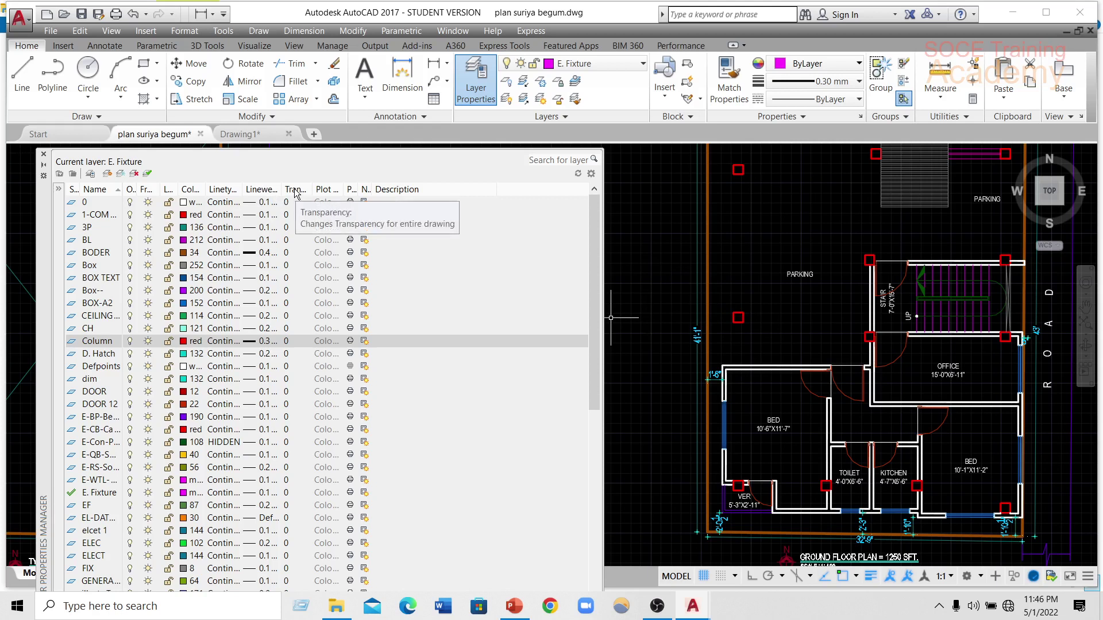
left_click(287, 341)
type("90")
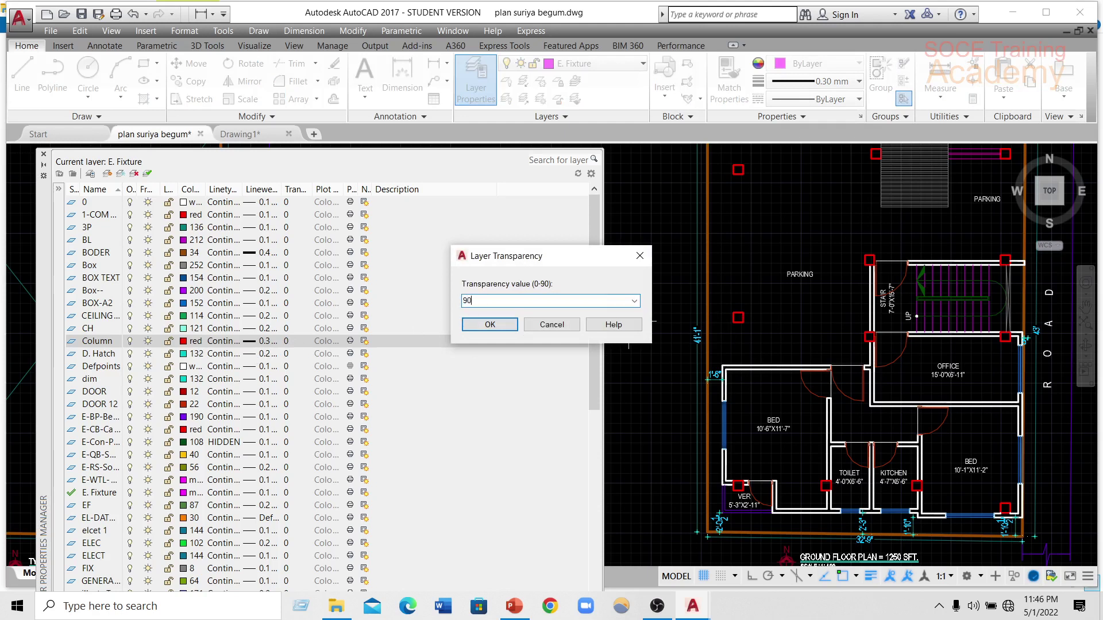
left_click(501, 324)
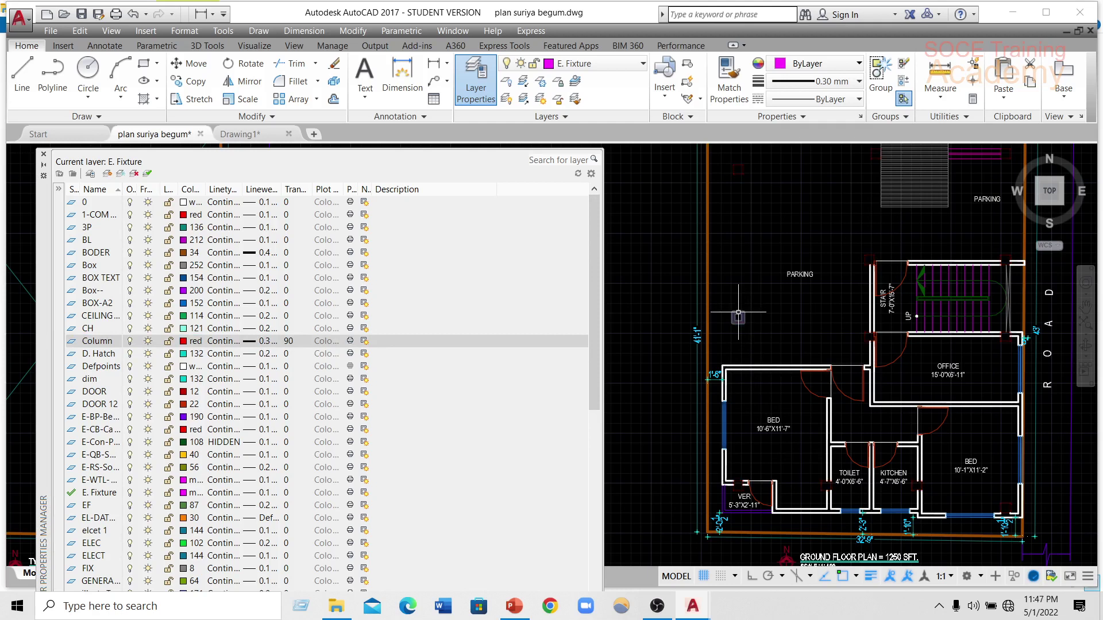
scroll(744, 327, "up", 2)
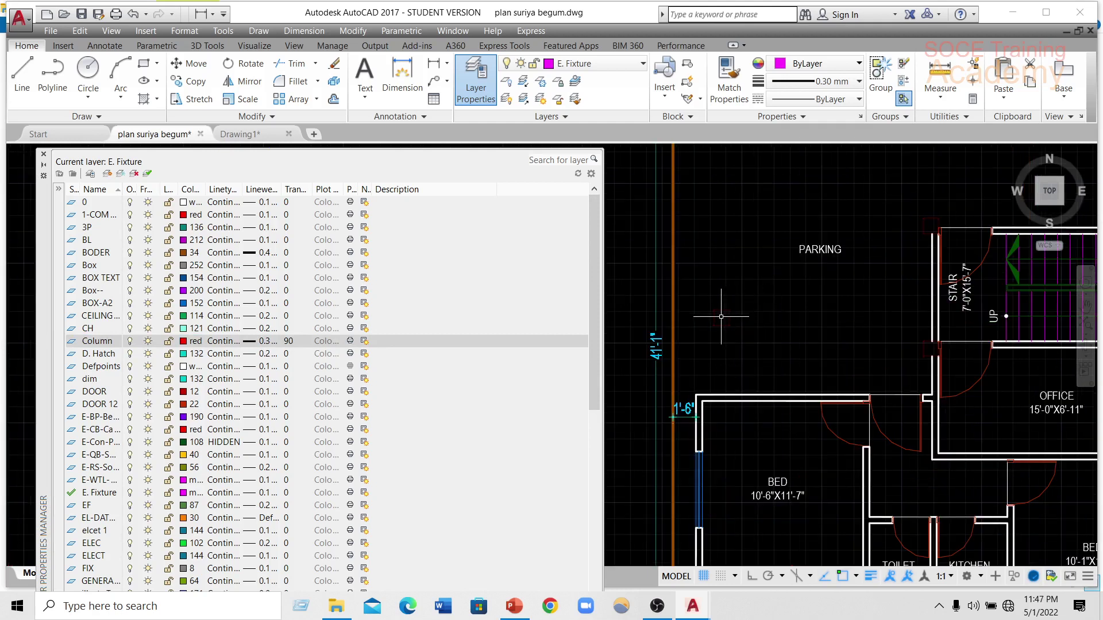
scroll(723, 340, "up", 2)
scroll(723, 339, "down", 2)
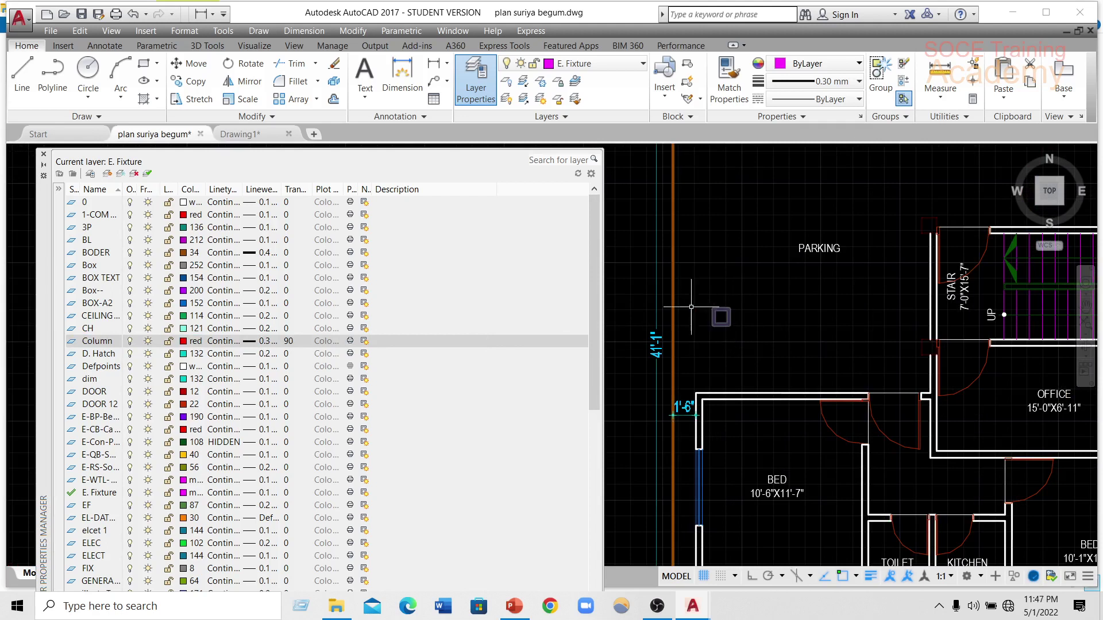
left_click(289, 339)
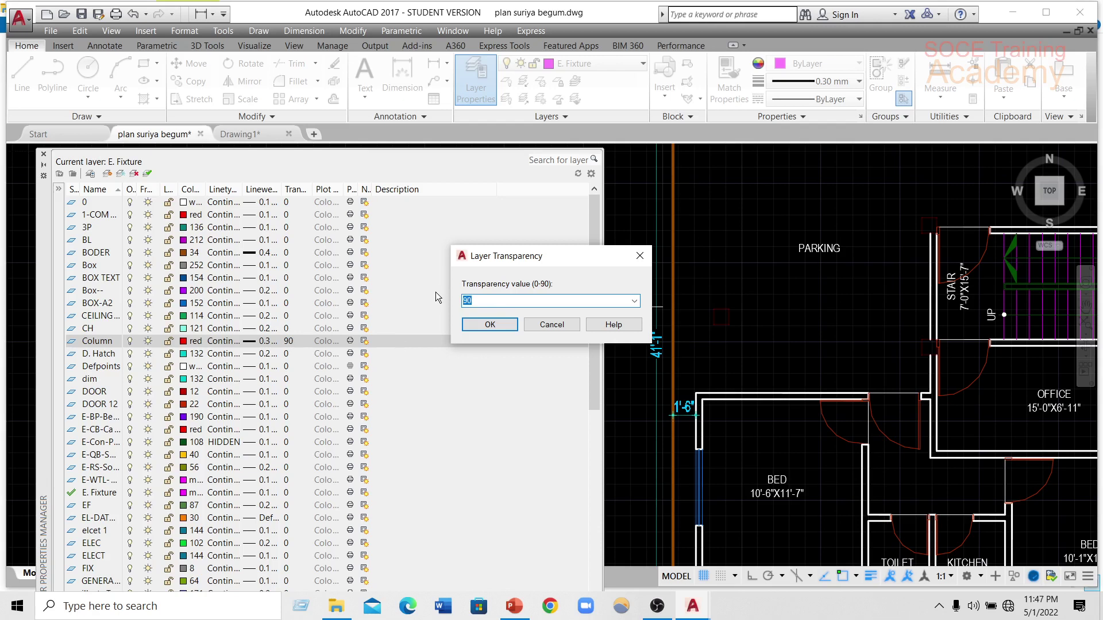
left_click(487, 324)
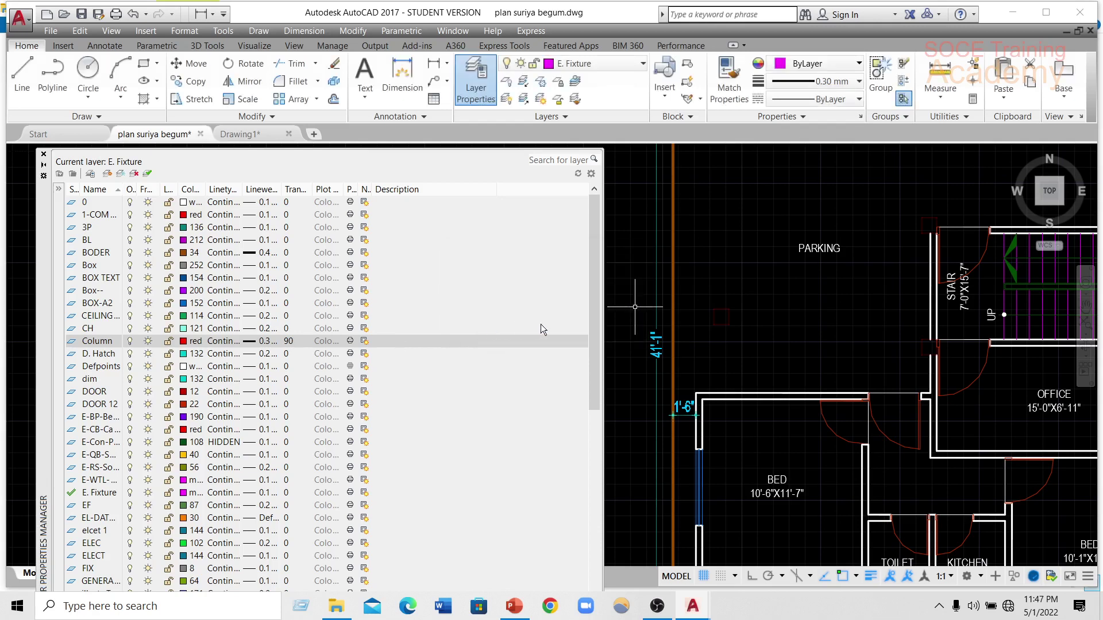
key("ctrl+z")
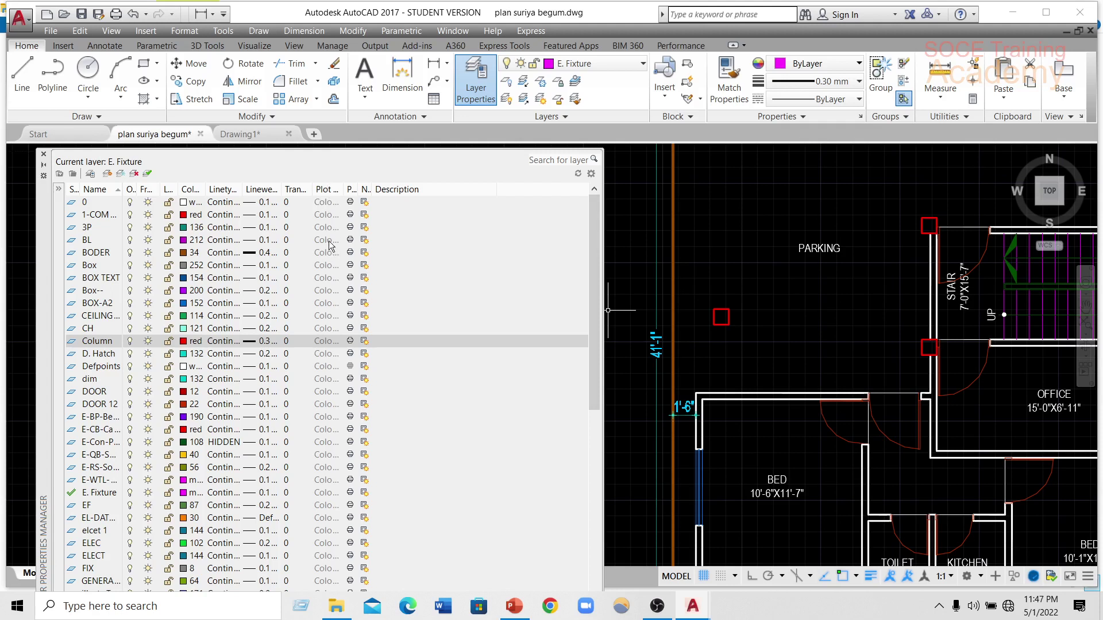
- Freeze the BODER layer in new viewports via its New VP Freeze setting
left_click(330, 342)
scroll(714, 312, "down", 2)
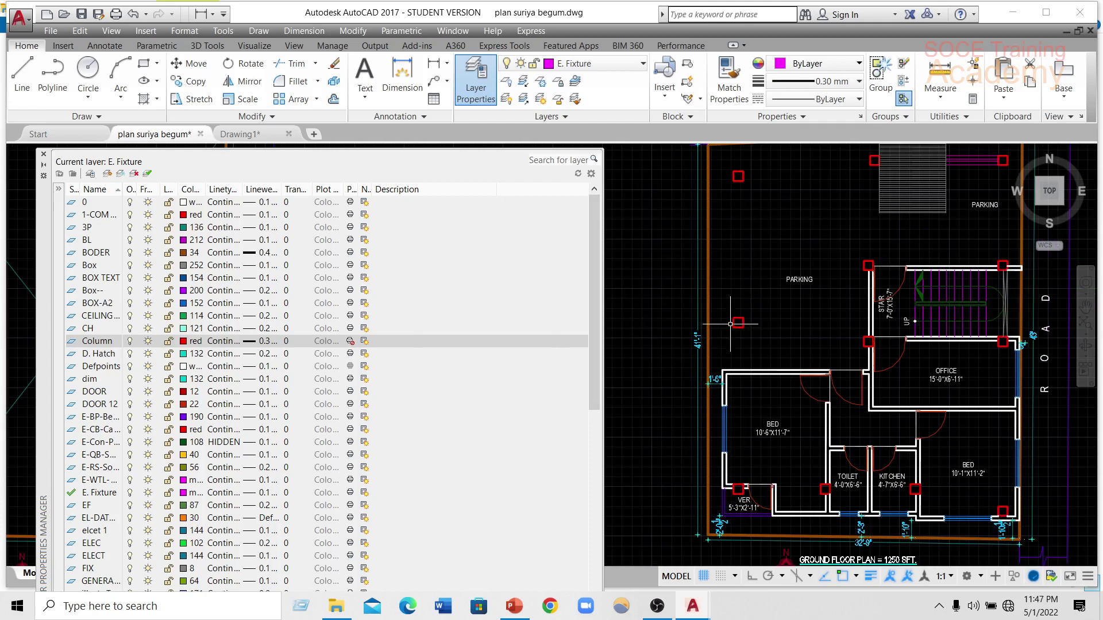
left_click(351, 342)
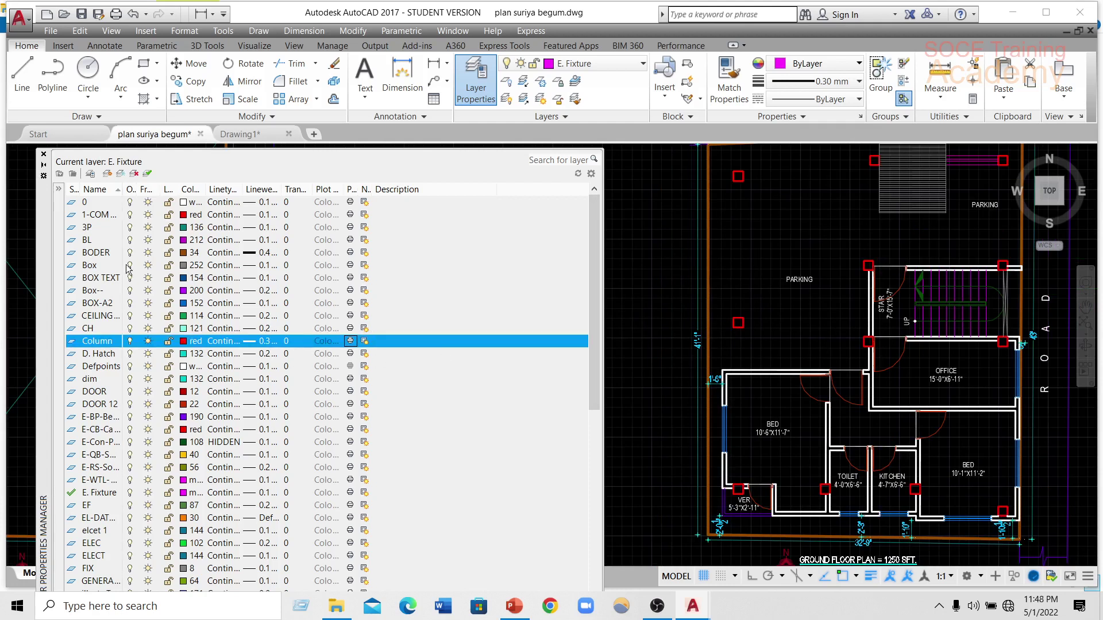
left_click(351, 252)
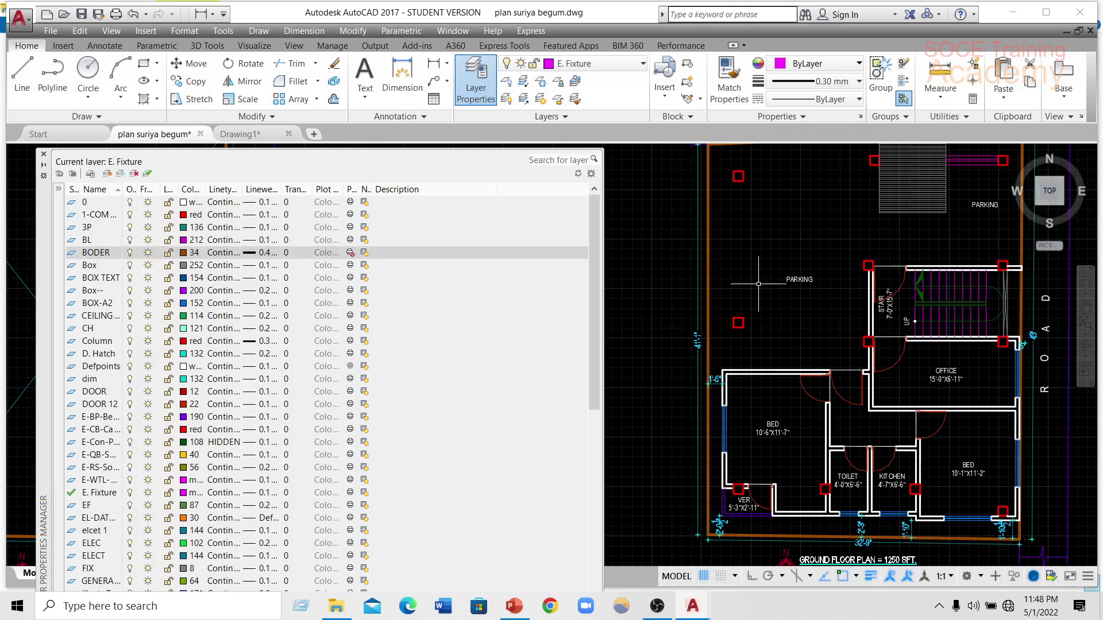
left_click(350, 255)
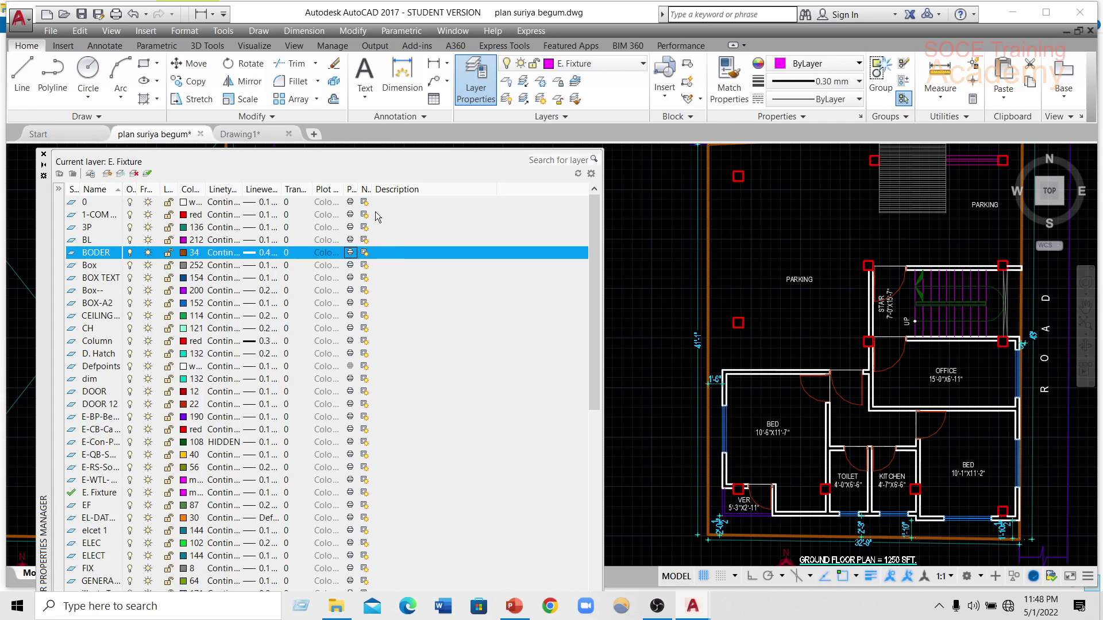
left_click(364, 254)
left_click(364, 254)
- Close the Layer Properties Manager to view the floor plans
scroll(323, 488, "down", 1)
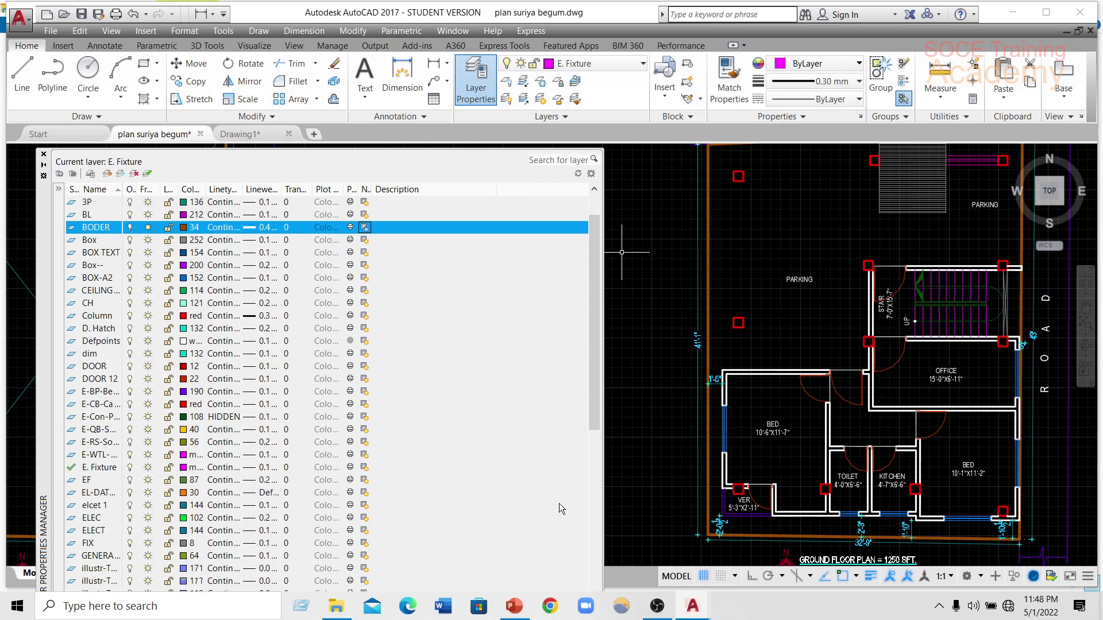
scroll(324, 488, "down", 1)
left_click(43, 155)
mouse_move(125, 574)
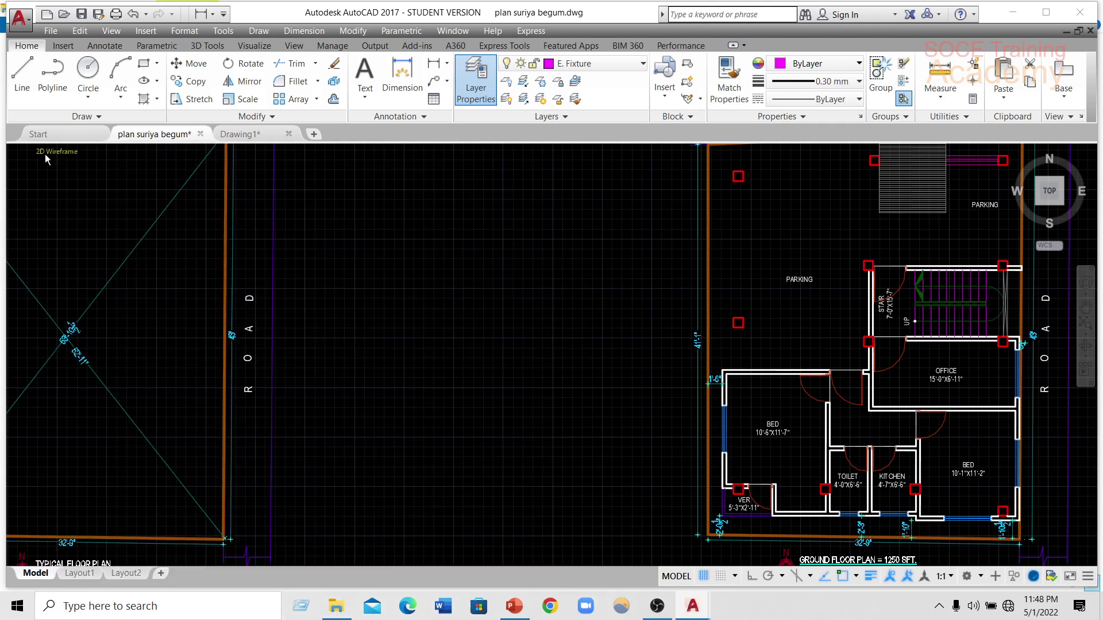
left_click(130, 573)
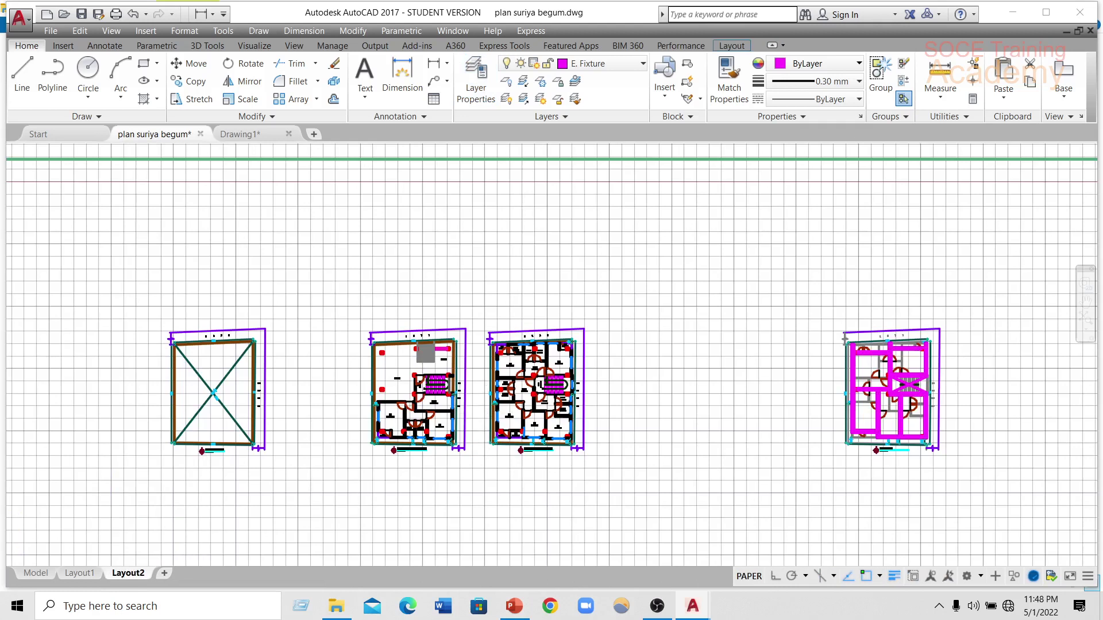
scroll(487, 412, "up", 2)
scroll(463, 406, "down", 2)
scroll(344, 402, "up", 4)
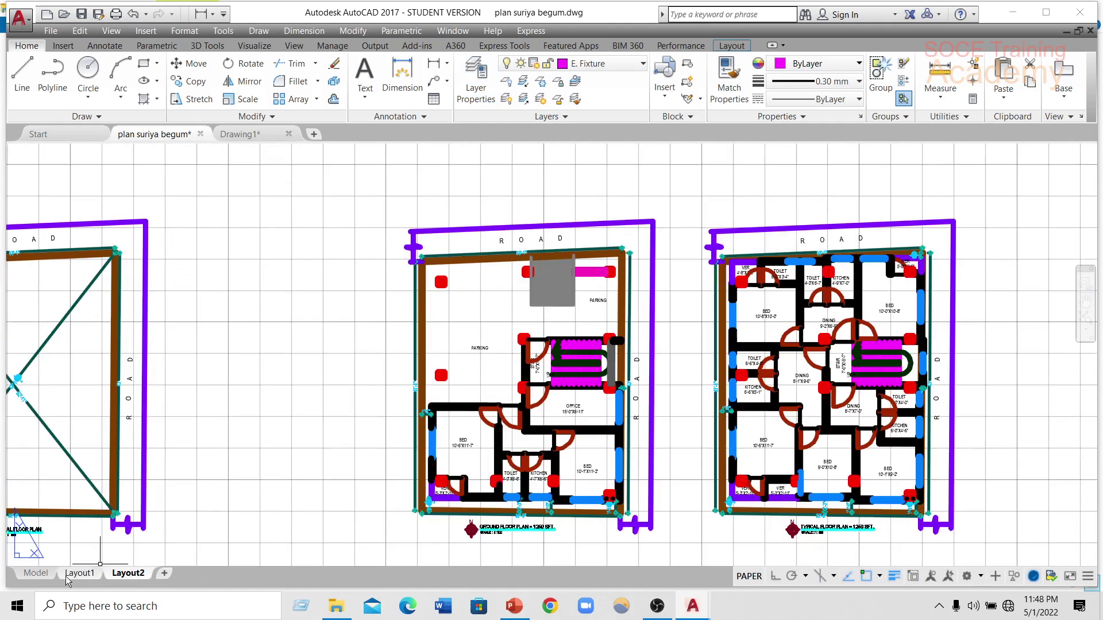
left_click(36, 575)
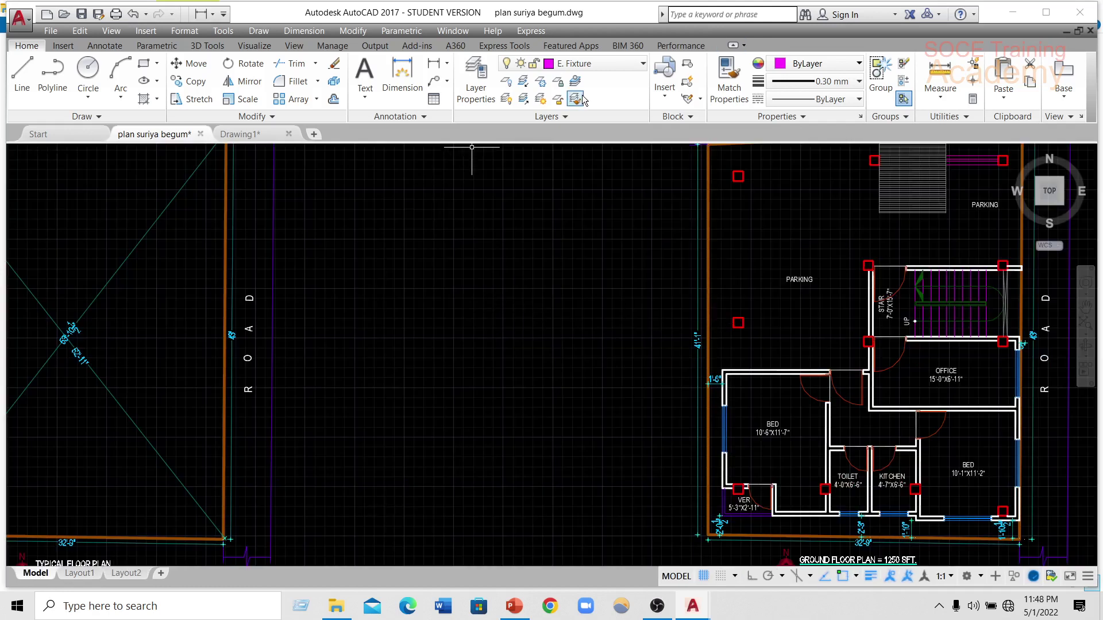
left_click(481, 72)
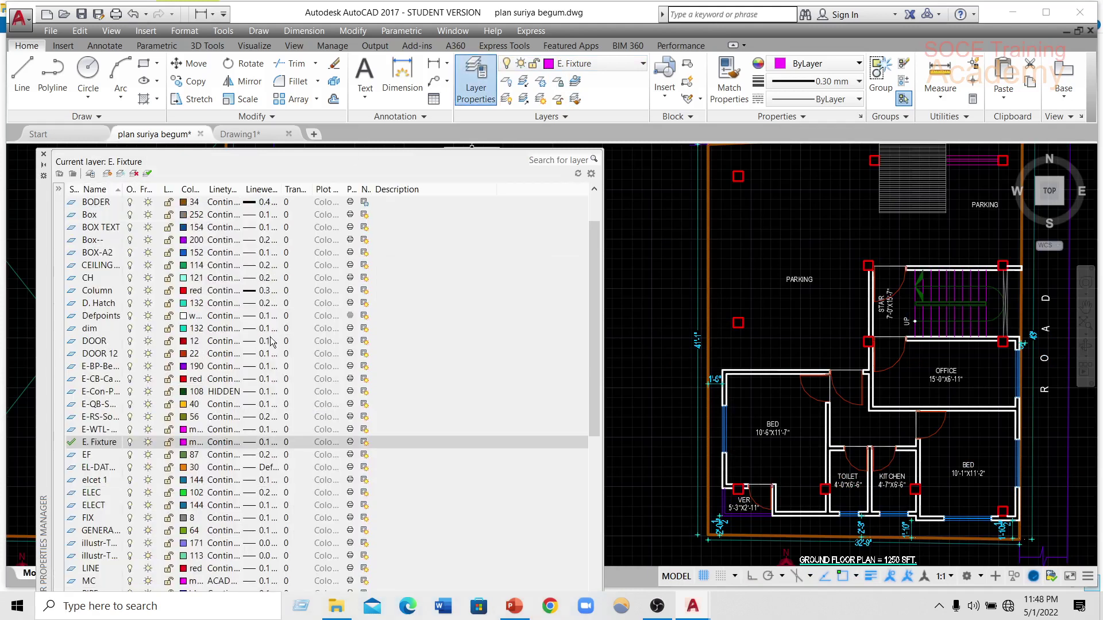
left_click(363, 204)
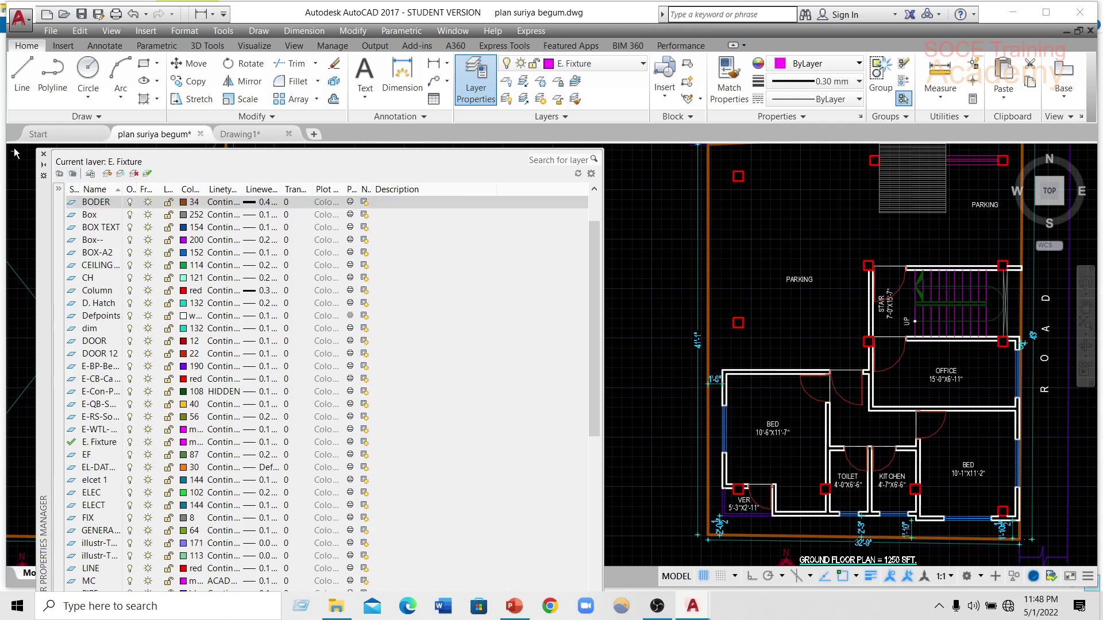
left_click(45, 154)
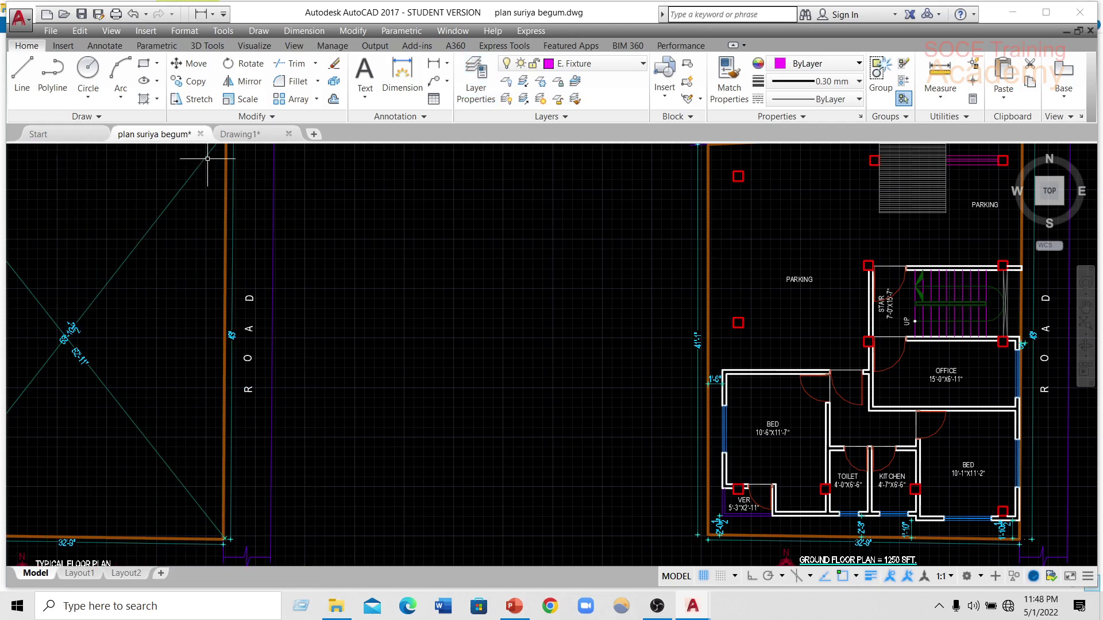
scroll(548, 304, "down", 5)
middle_click_drag(768, 161, 583, 190)
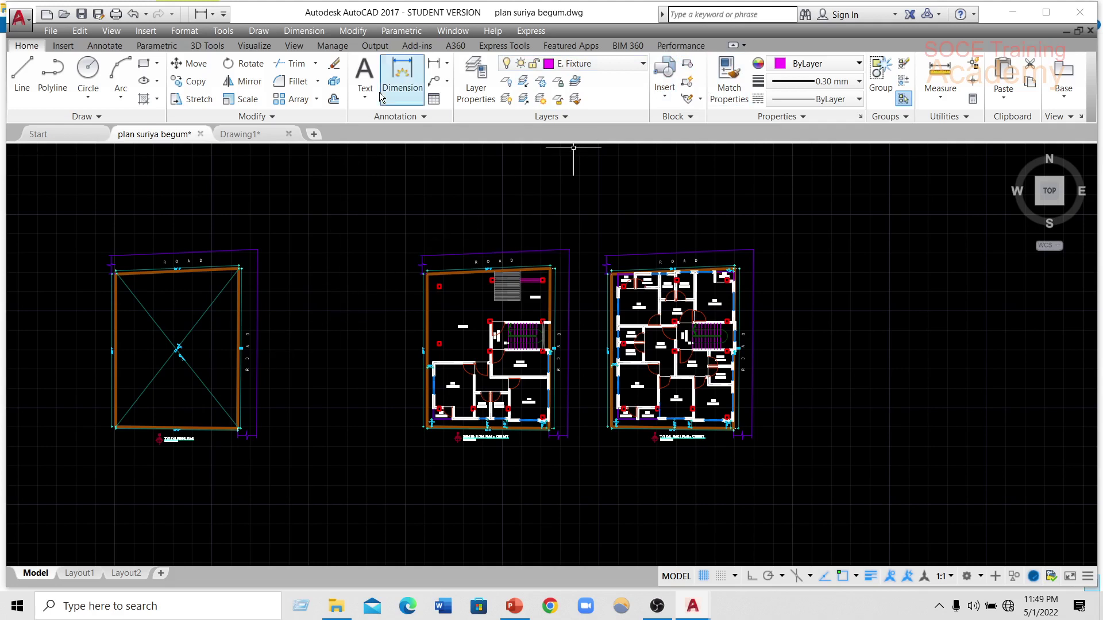
- Switch to Drawing1 and centre the room in the view
left_click(247, 136)
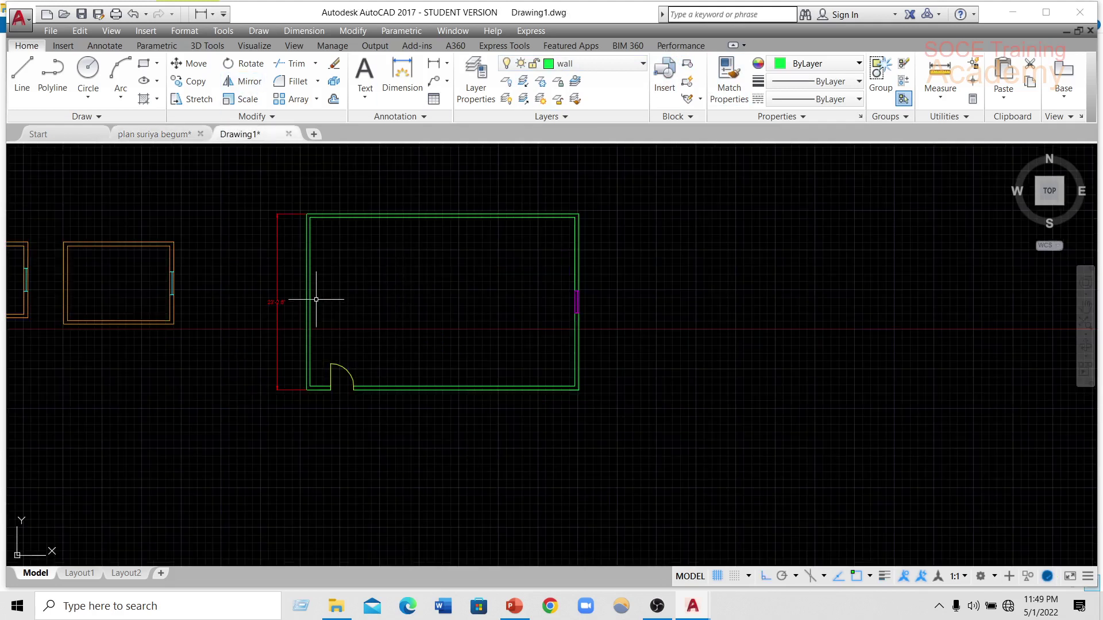
scroll(308, 297, "up", 2)
middle_click_drag(306, 295, 422, 327)
scroll(421, 327, "down", 1)
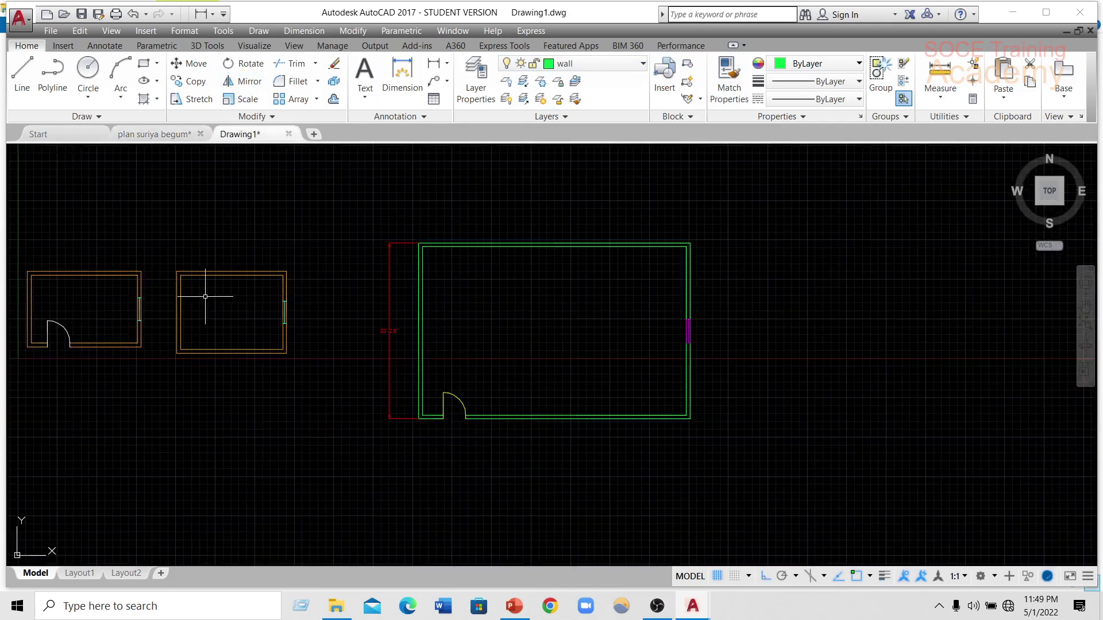
scroll(167, 286, "up", 1)
- Try and cancel a new layer property filter in Drawing1, then return to the three-floor-plan drawing
left_click(482, 80)
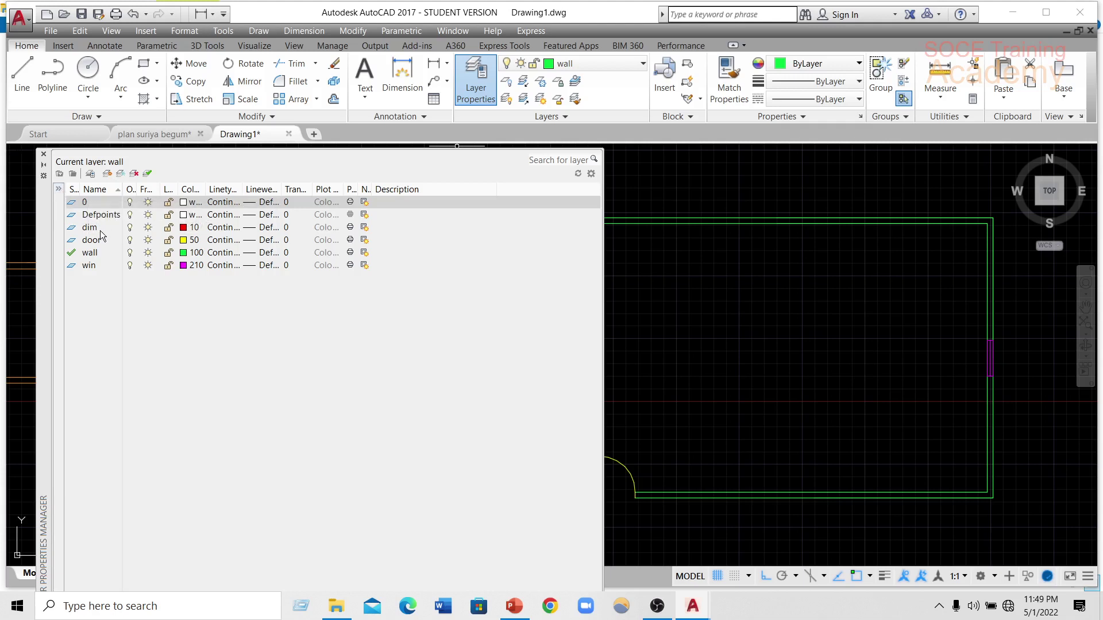
left_click(59, 189)
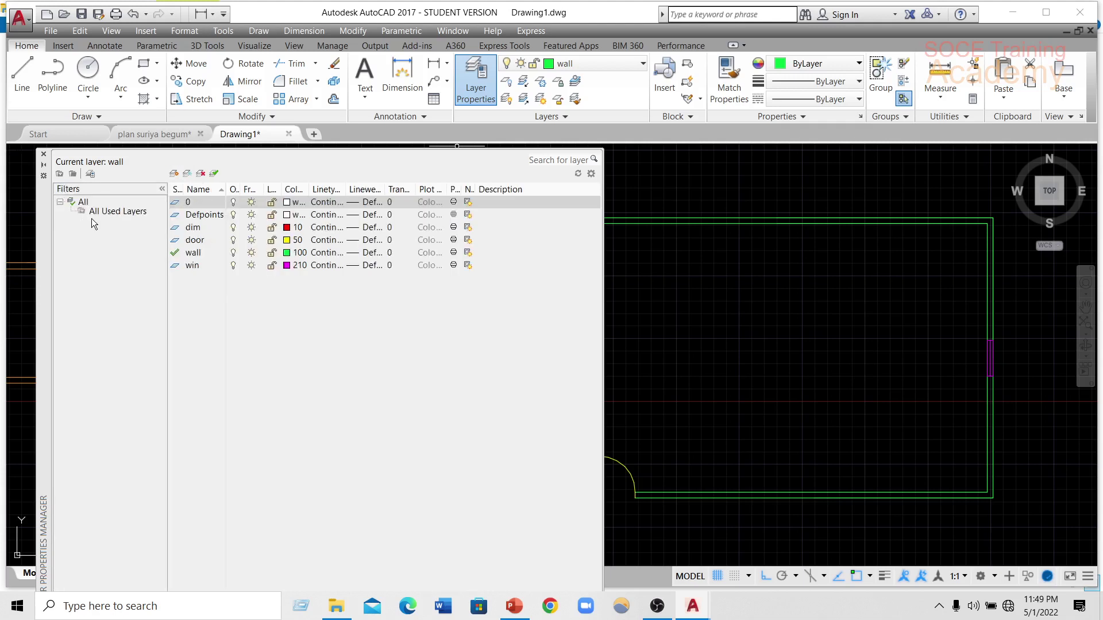
left_click(59, 173)
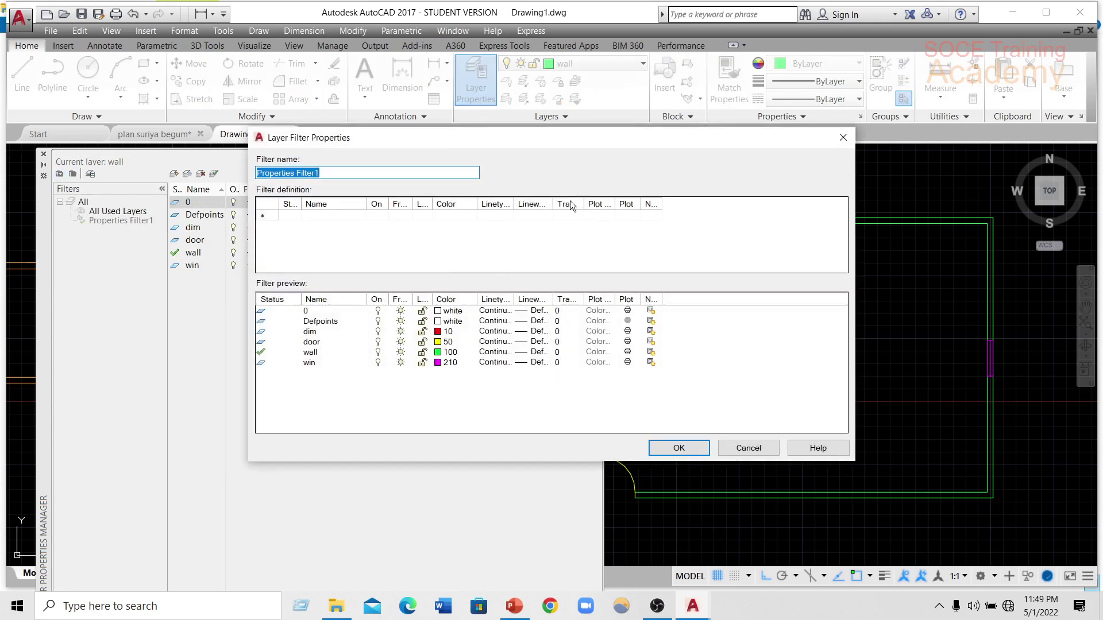
left_click(843, 138)
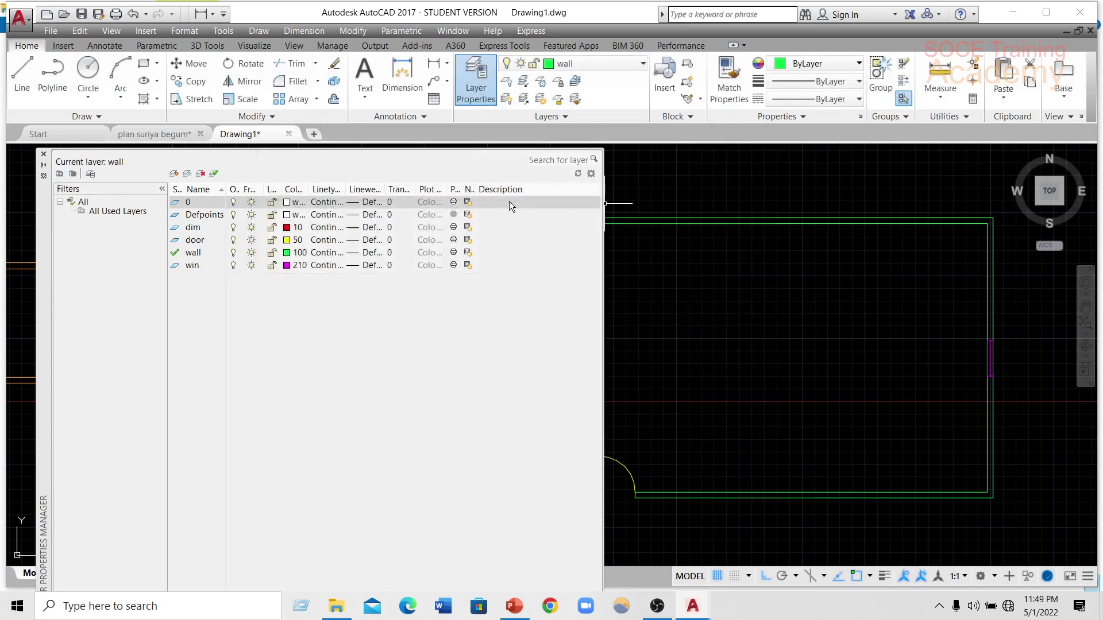
left_click(44, 165)
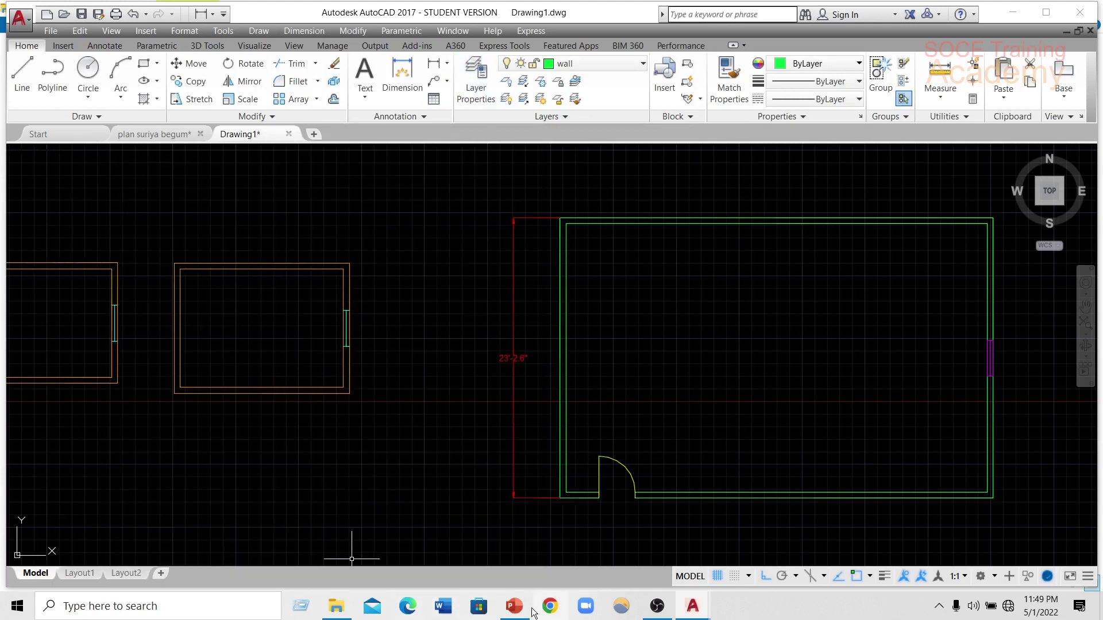
left_click(172, 134)
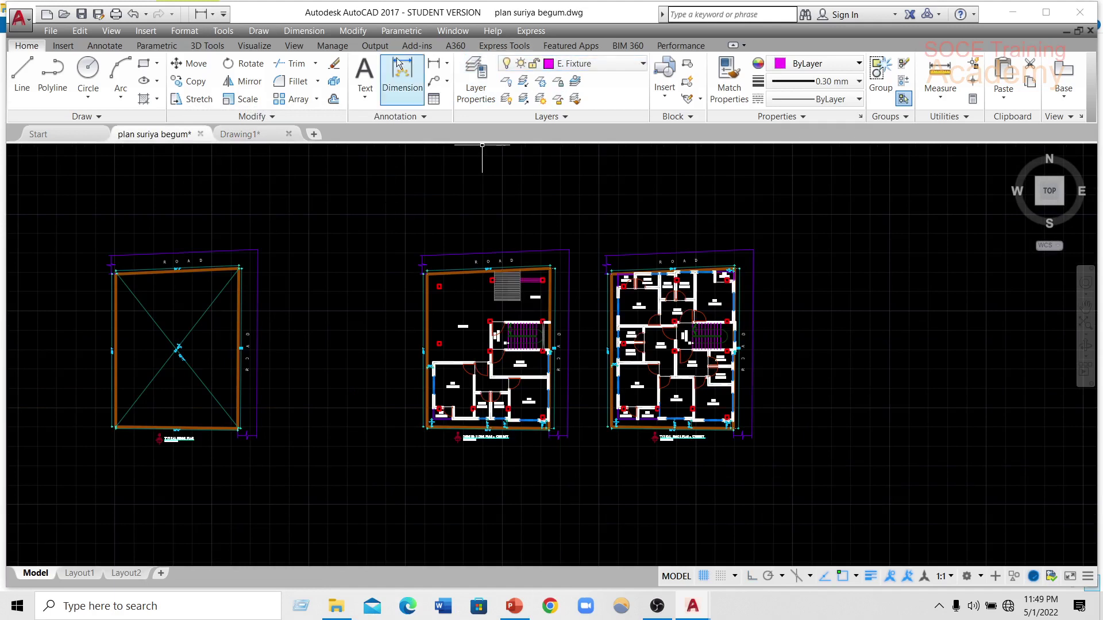
- Open the Layer Properties Manager and cancel a trial new property filter
left_click(476, 80)
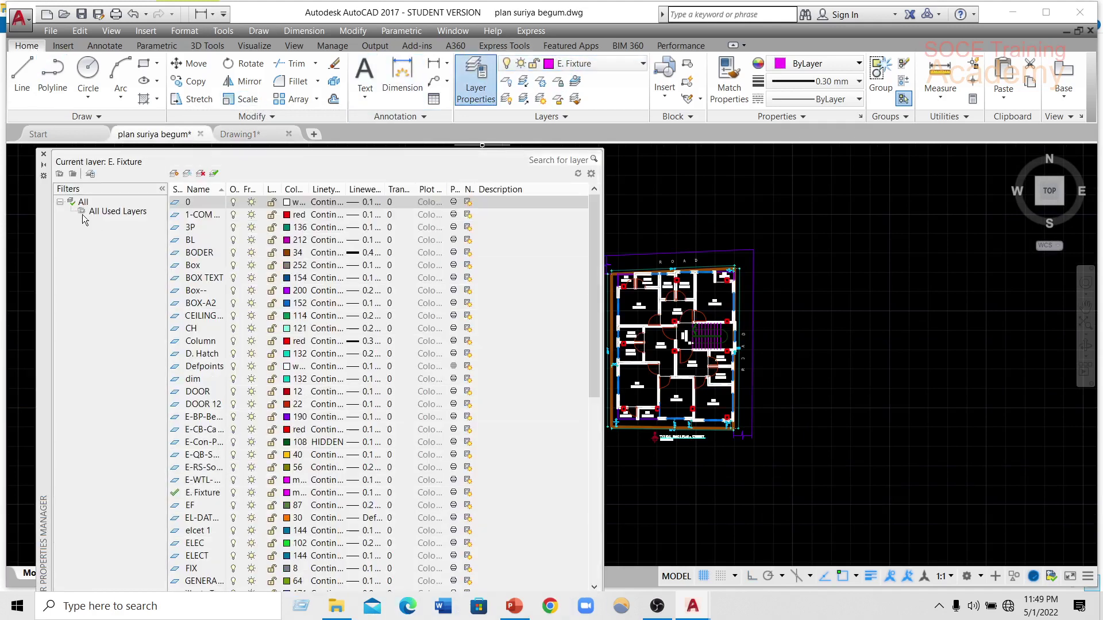
left_click(60, 174)
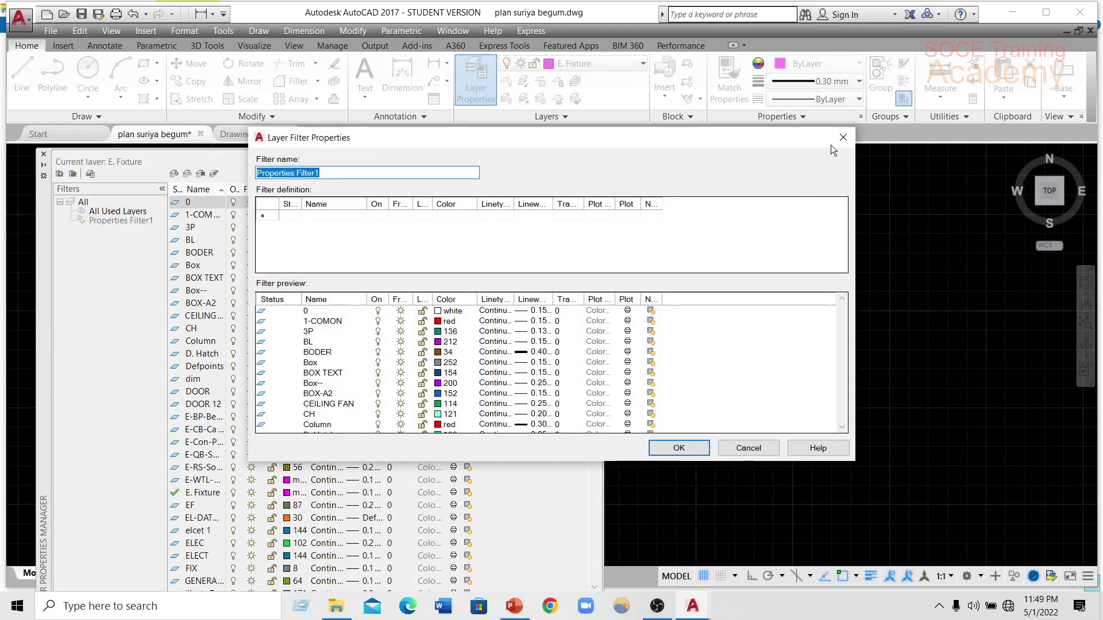
left_click(842, 137)
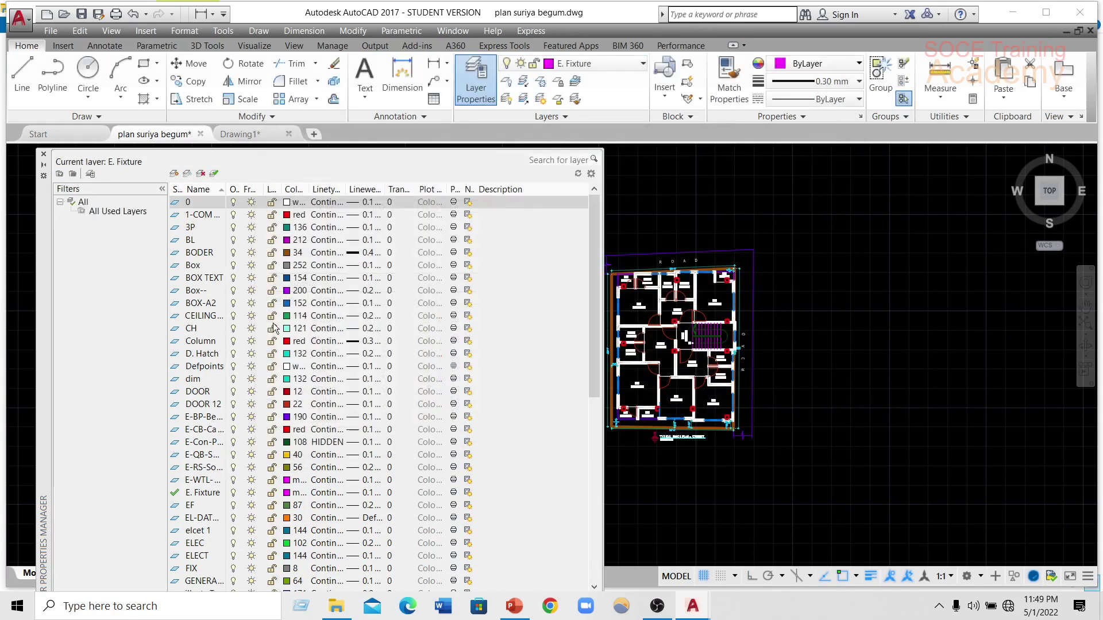
- Lock CH and BL, freeze Box, turn off BOX-A2, and start a new property filter
left_click(272, 327)
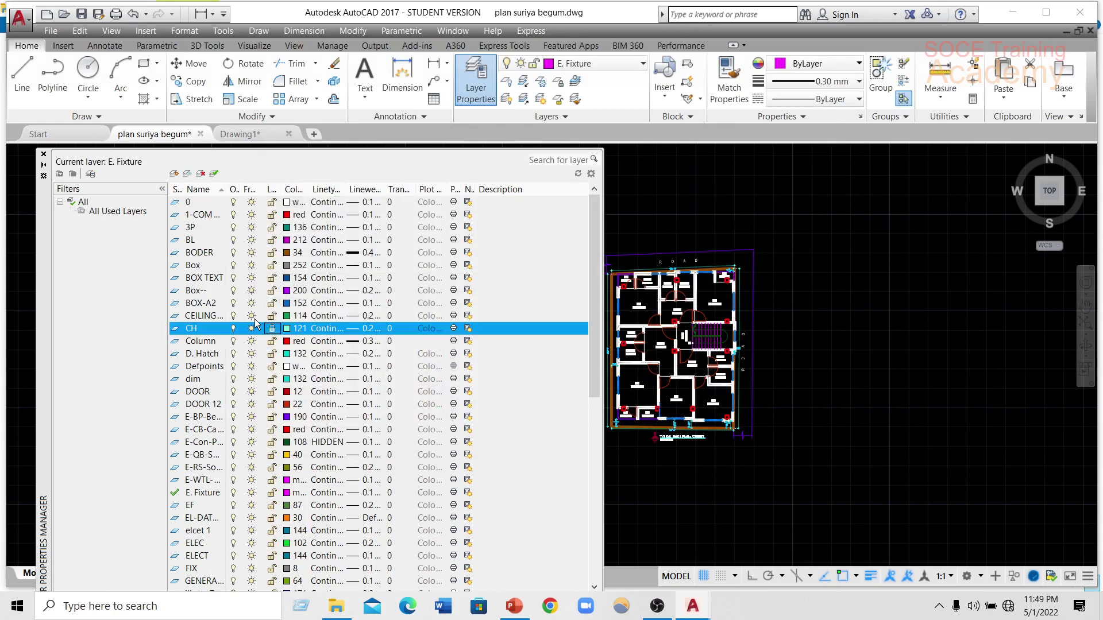
left_click(233, 302)
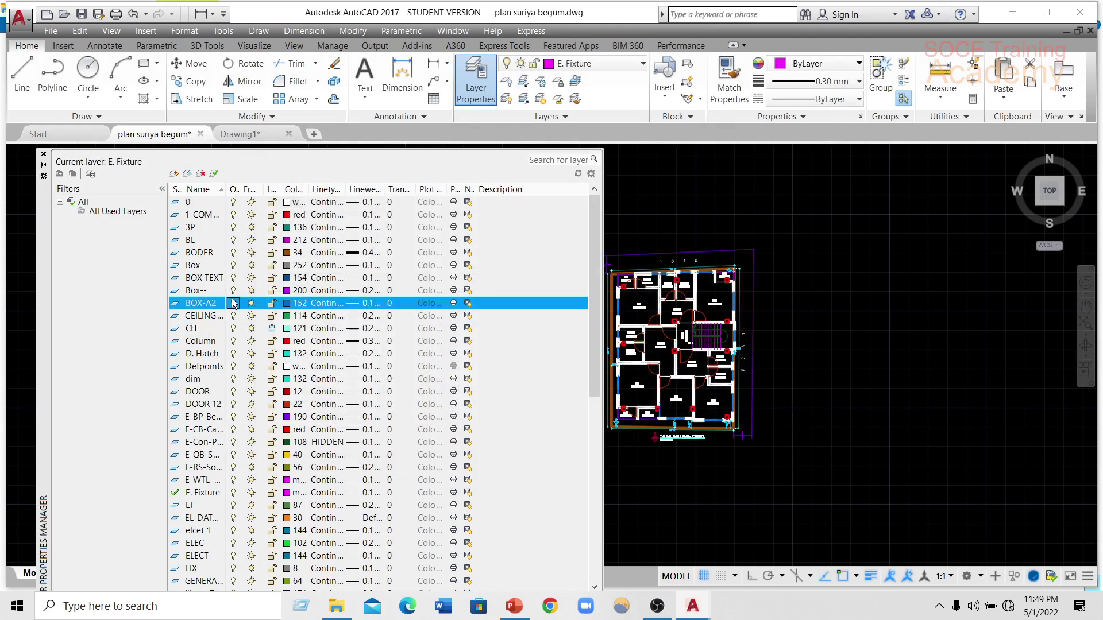
left_click(250, 265)
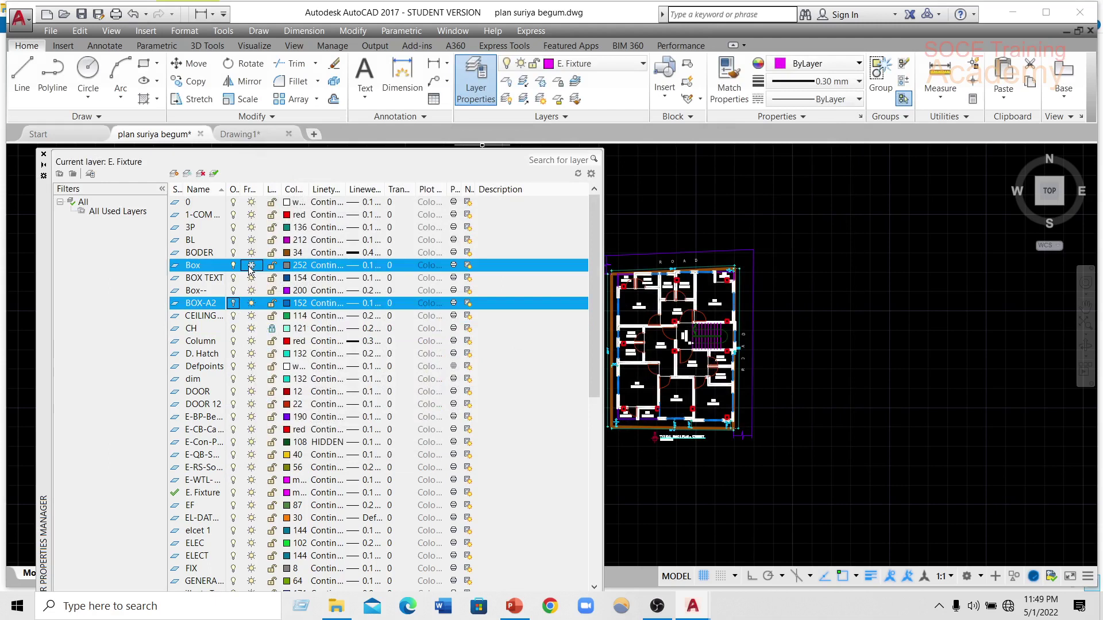
left_click(271, 241)
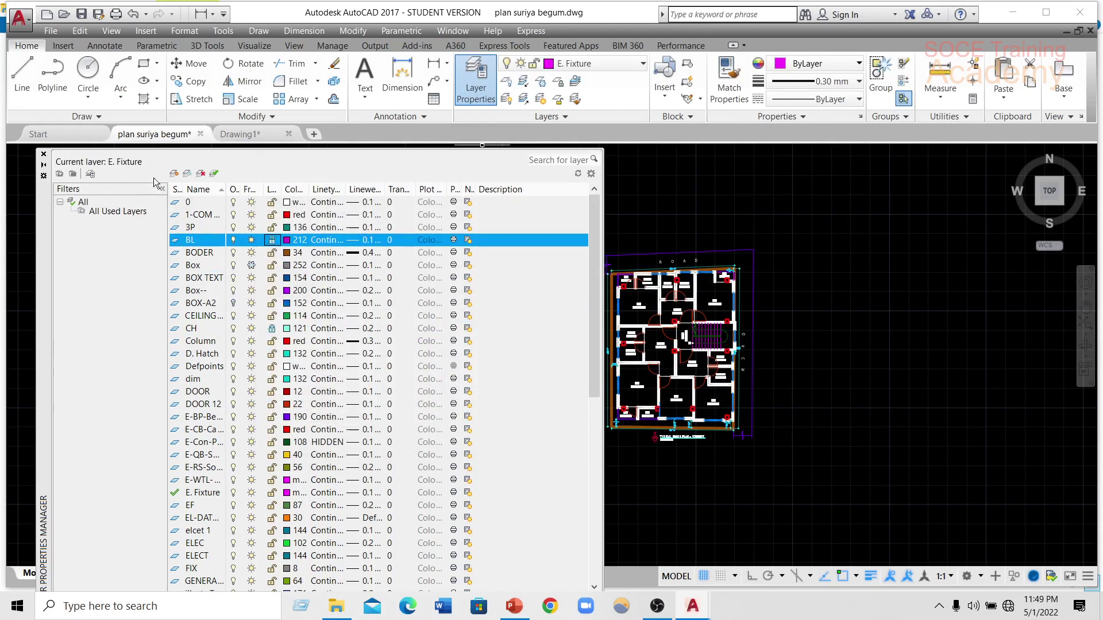
left_click(60, 174)
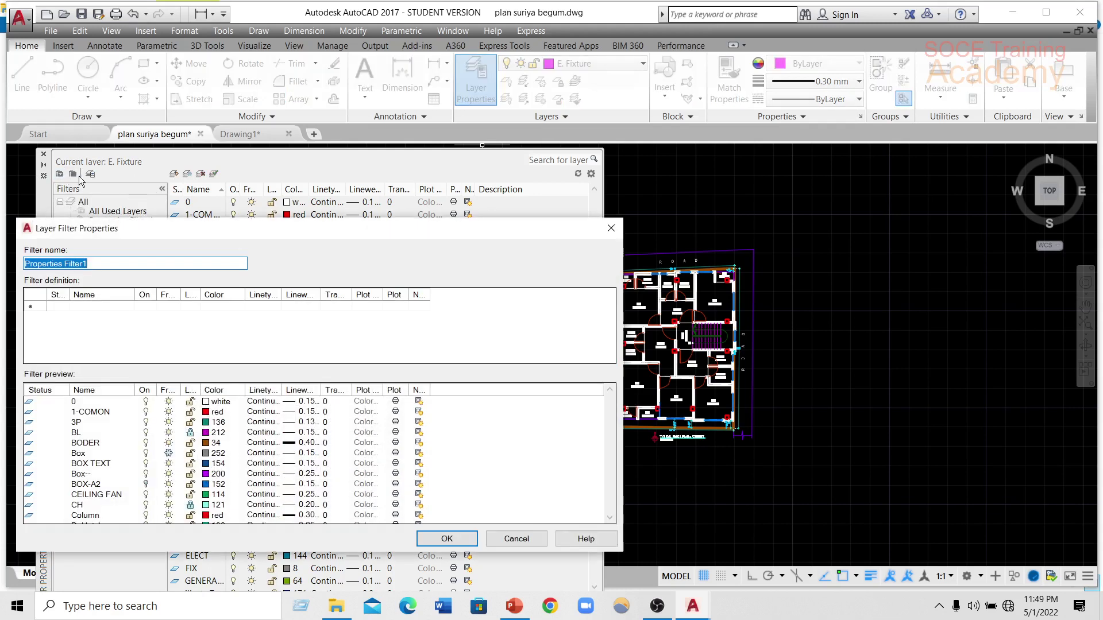
- Name the new property filter 'ce' with an On = lit-bulb rule and save it
left_click_drag(127, 262, 42, 263)
type("ce")
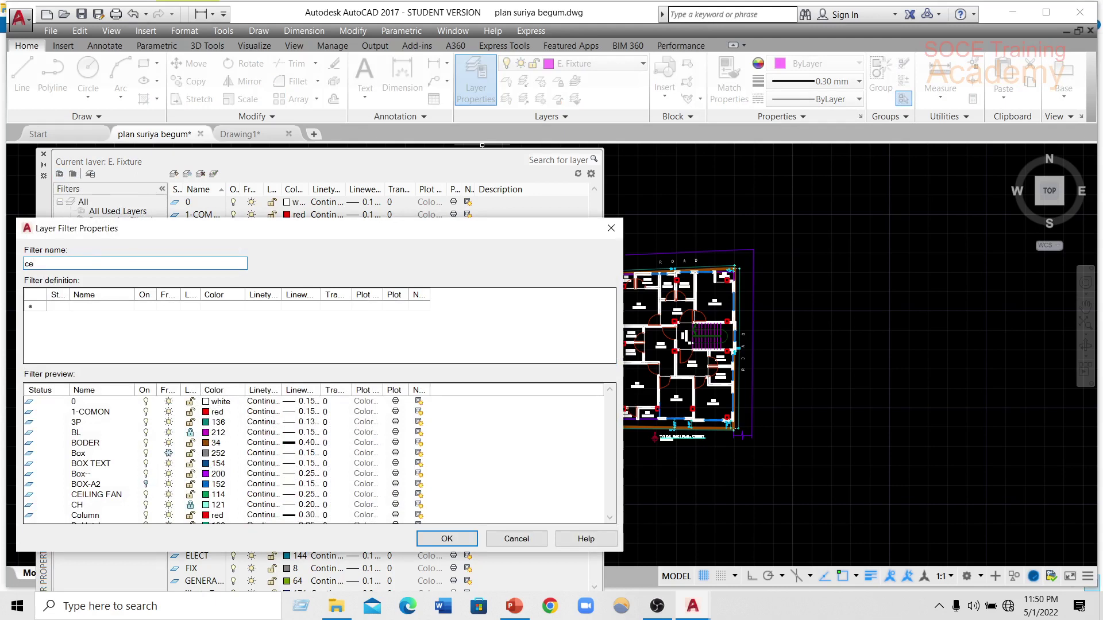
right_click(152, 295)
left_click(147, 300)
left_click(37, 305)
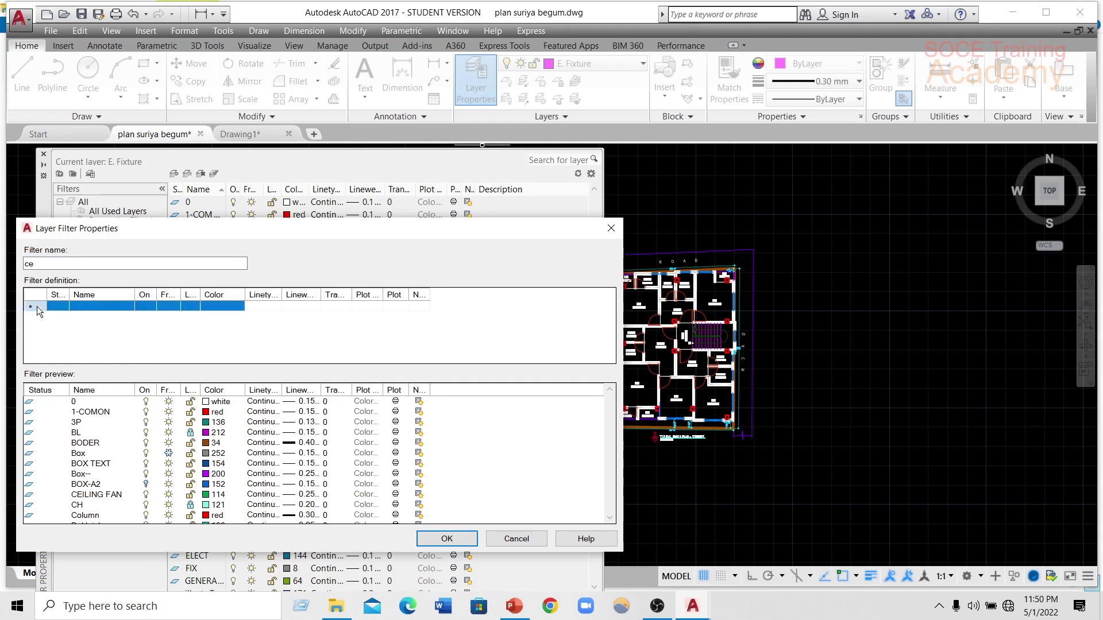
left_click(151, 305)
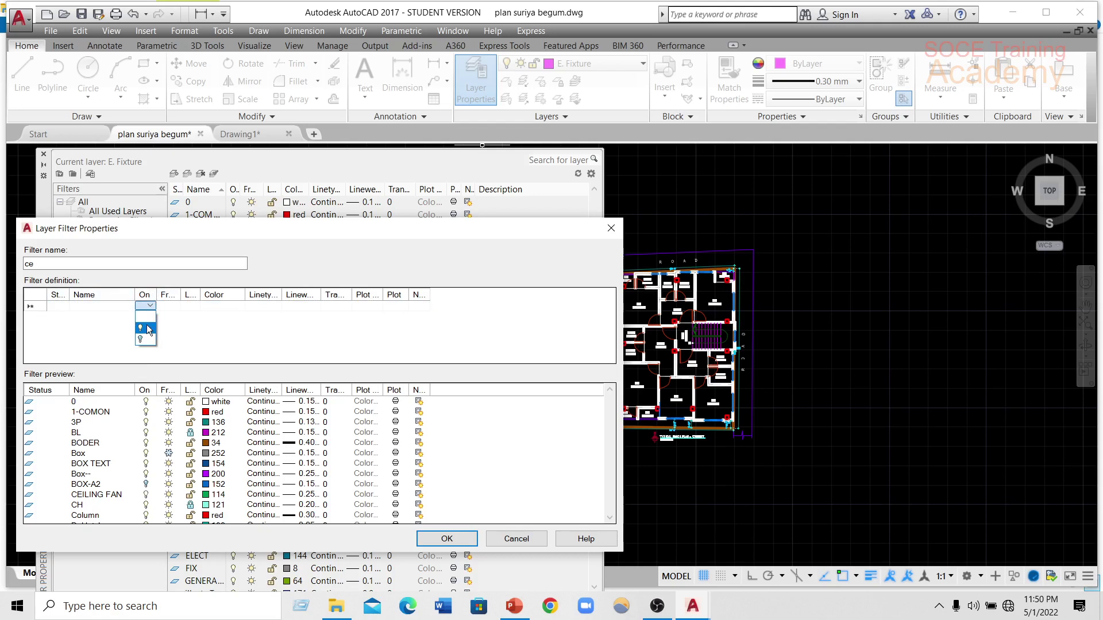
left_click(148, 326)
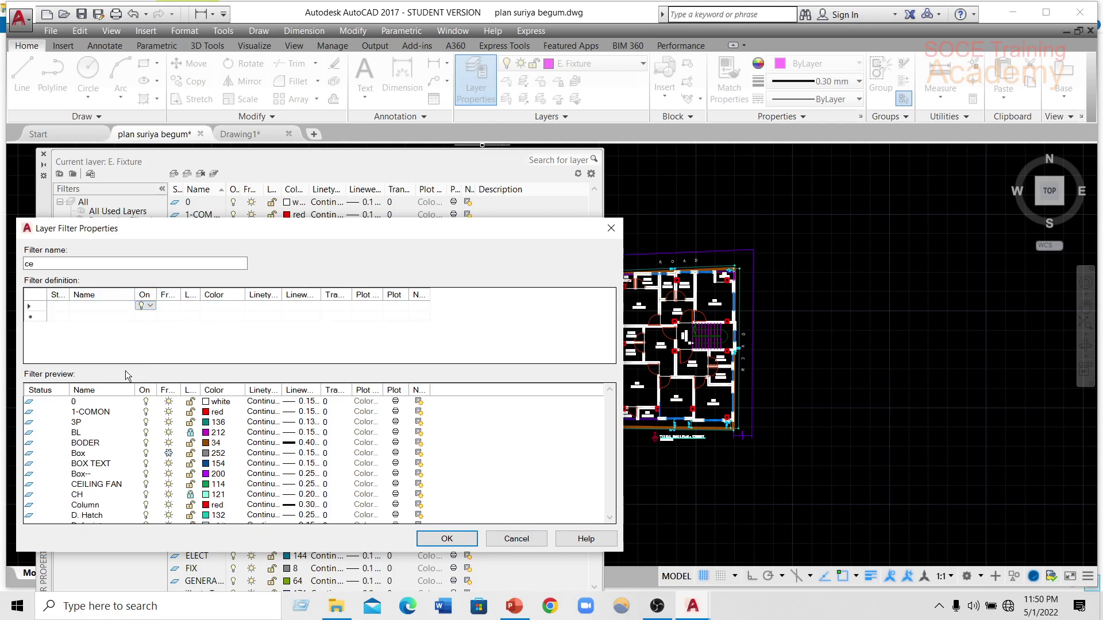
left_click(446, 540)
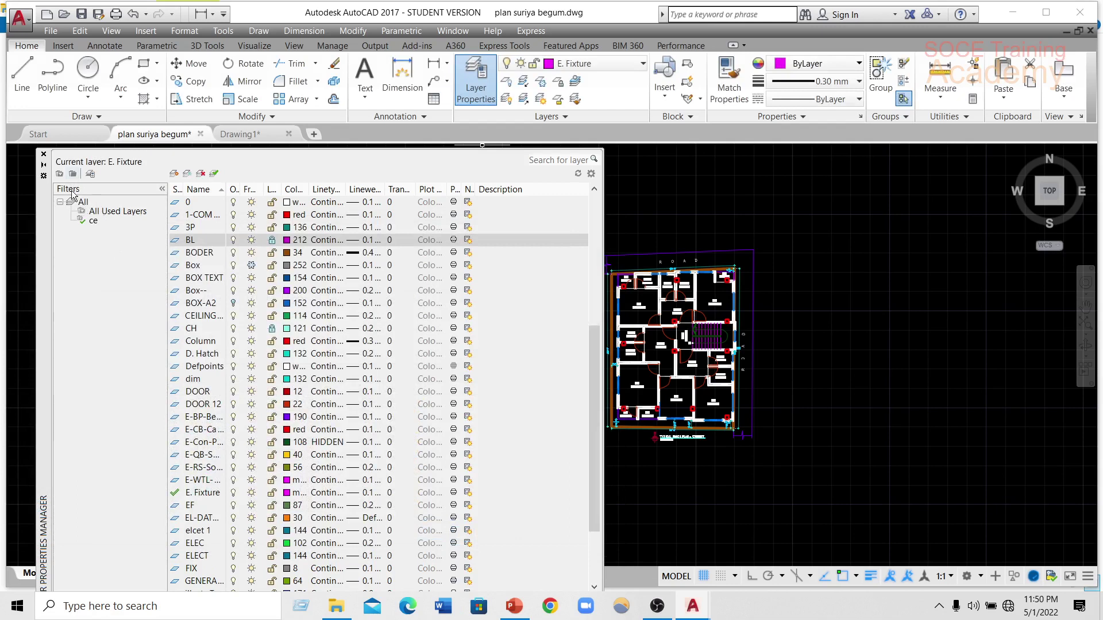
- Compare the layer lists shown by the ce filter and All Used Layers
left_click(103, 214)
left_click(94, 221)
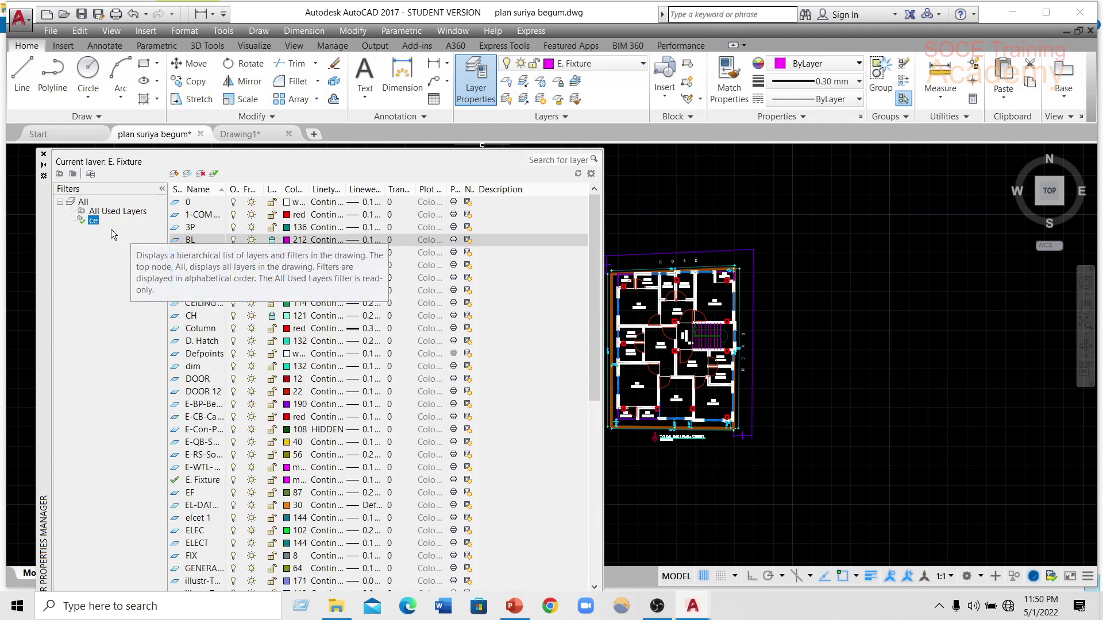
left_click(117, 212)
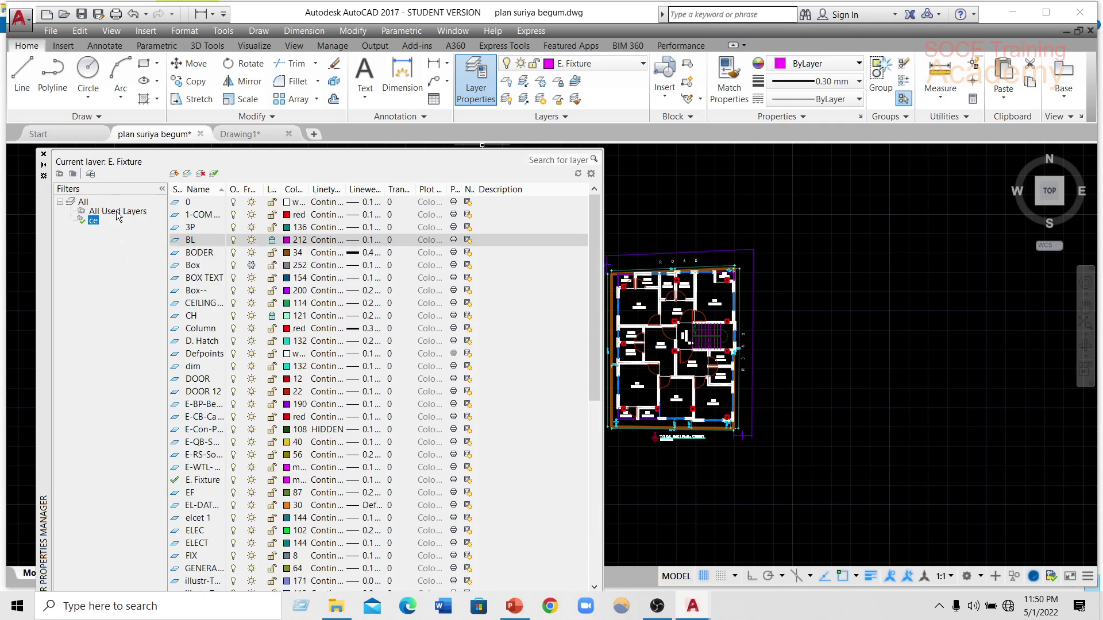
key("Down")
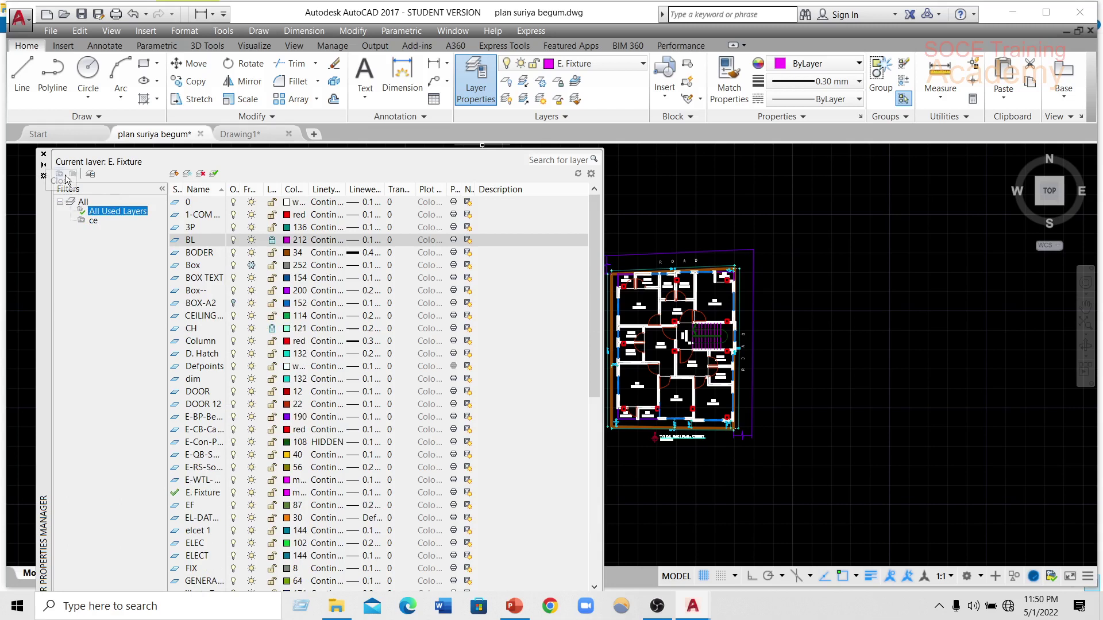
left_click(92, 222)
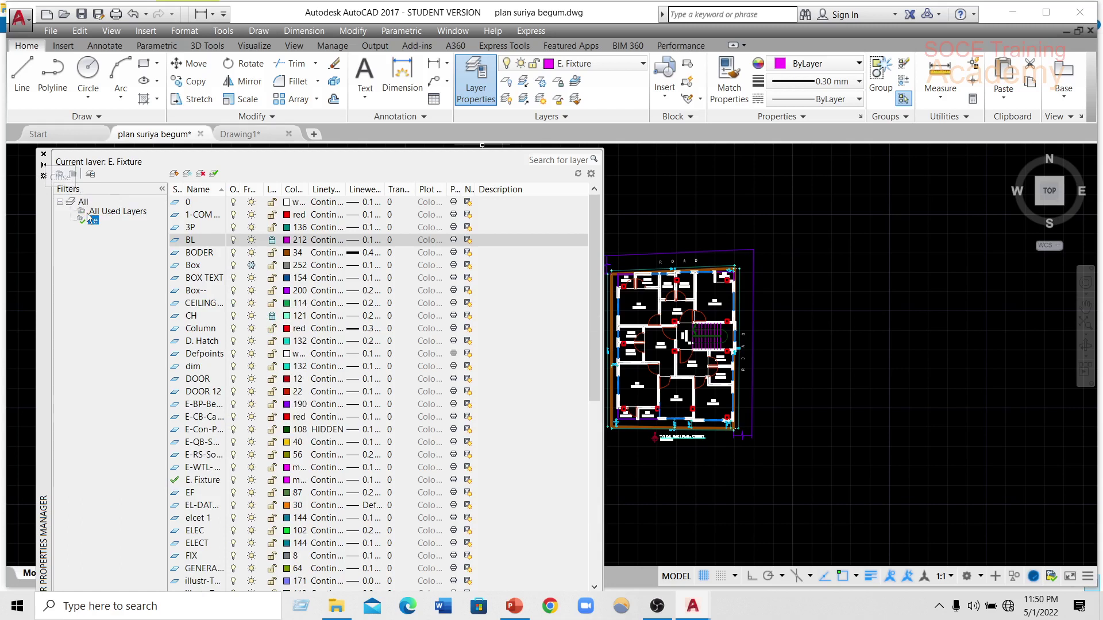
left_click(109, 212)
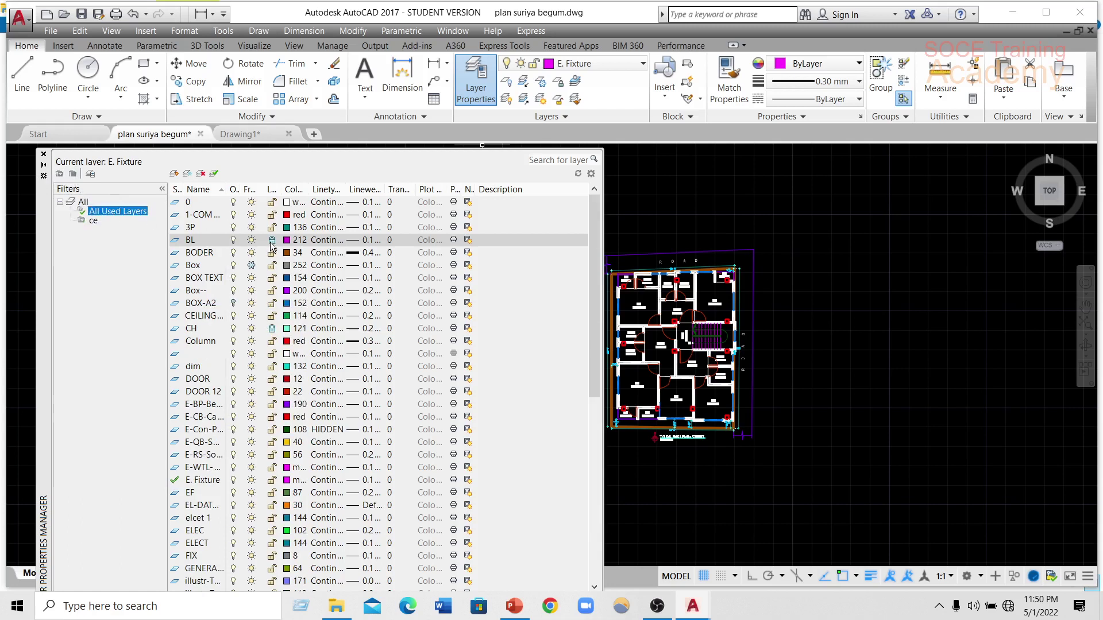
- Unlock BL, thaw Box, and turn BOX-A2 back on
left_click(223, 239)
left_click(271, 240)
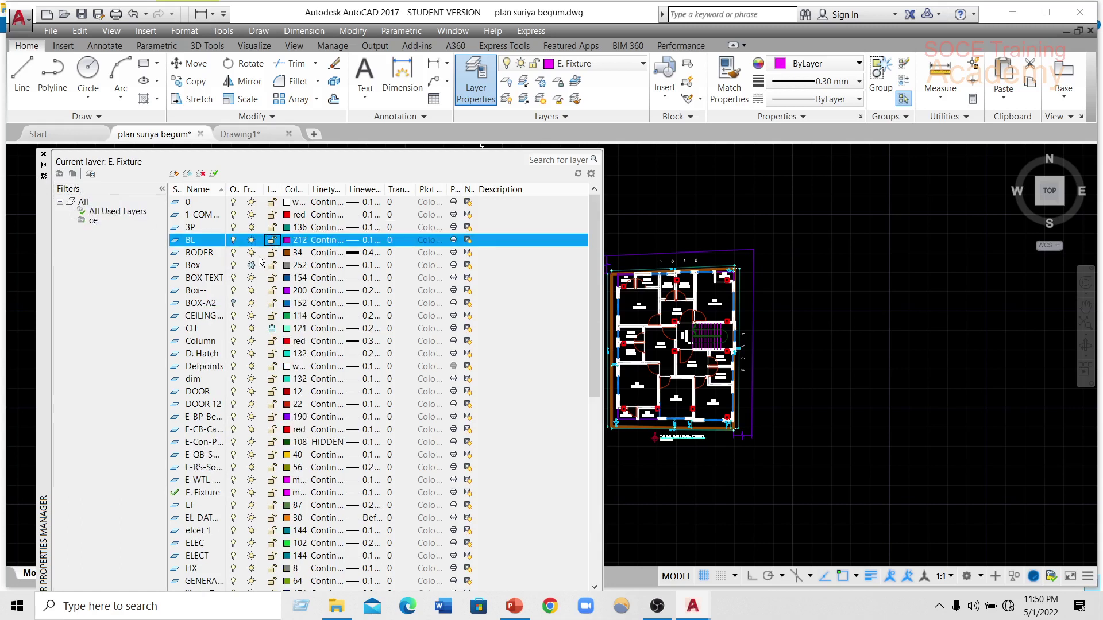
left_click(251, 265)
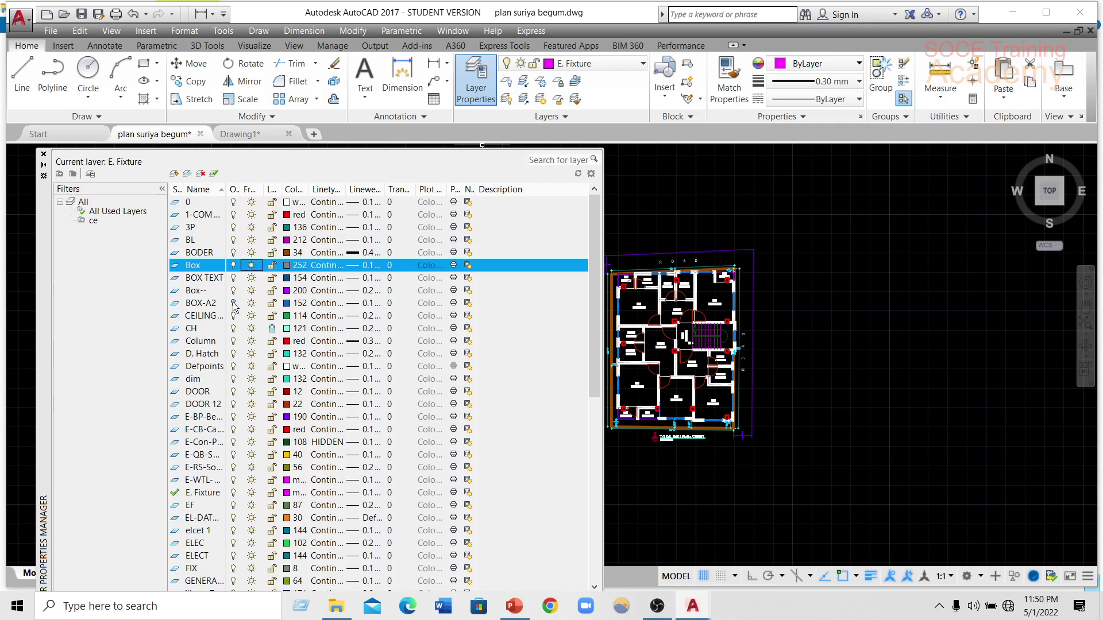
left_click(234, 304)
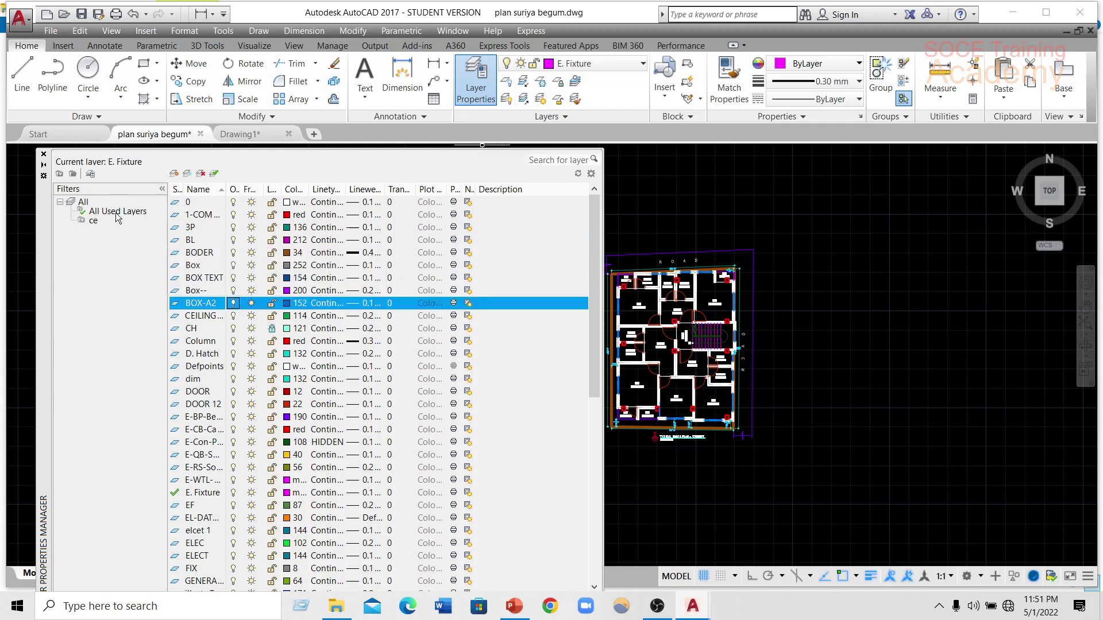
- Cancel an extra property filter, close the layer manager, and return to Drawing1
left_click(59, 173)
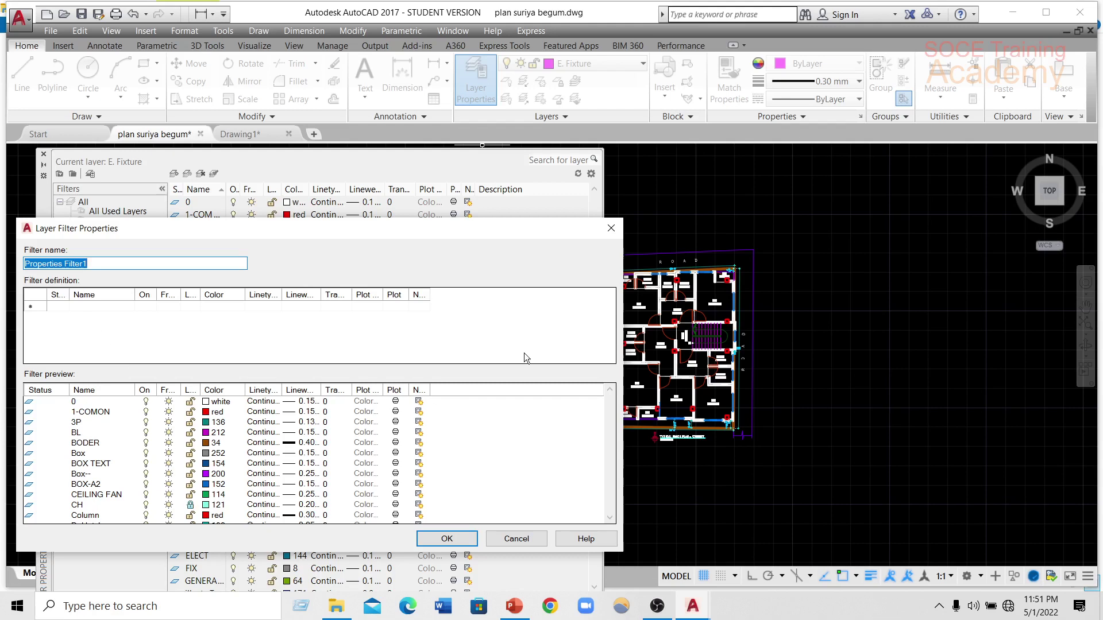
left_click(517, 538)
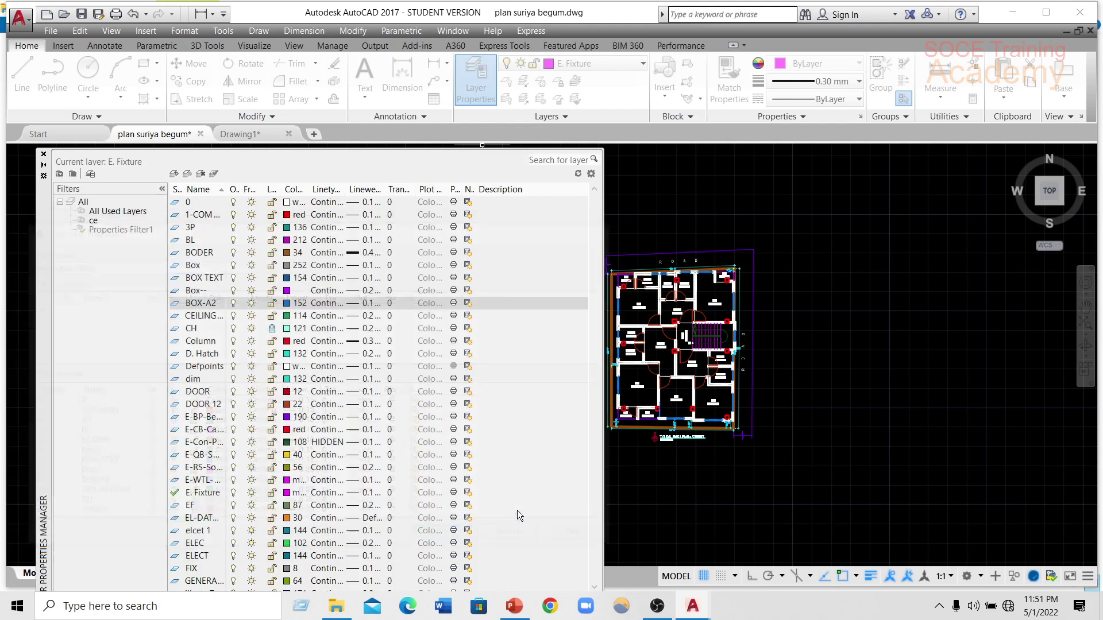
left_click(43, 154)
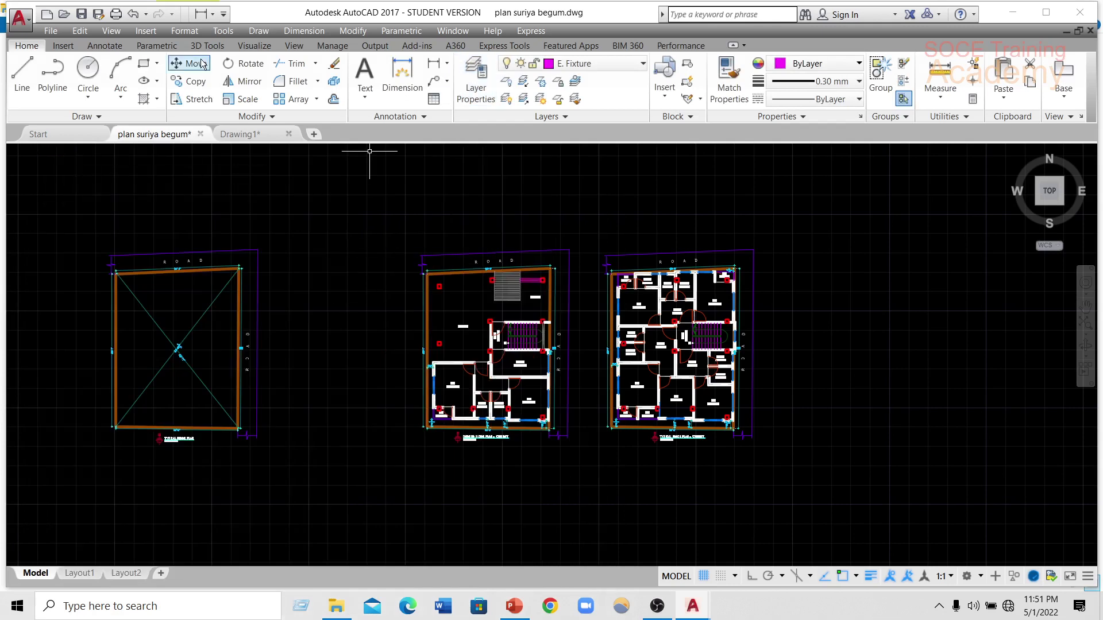
left_click(239, 134)
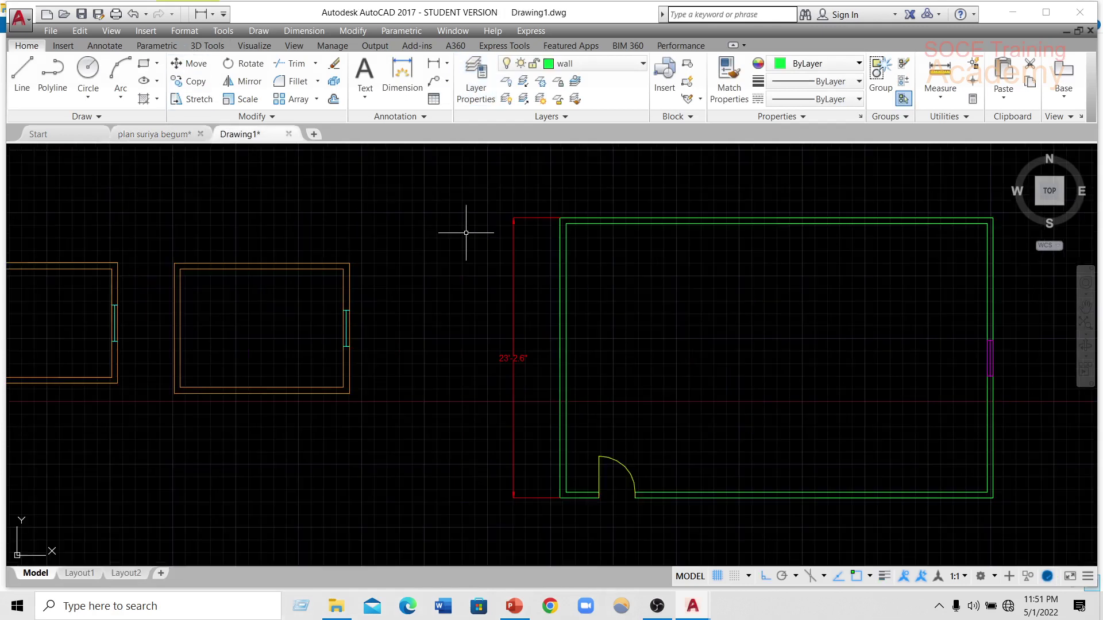